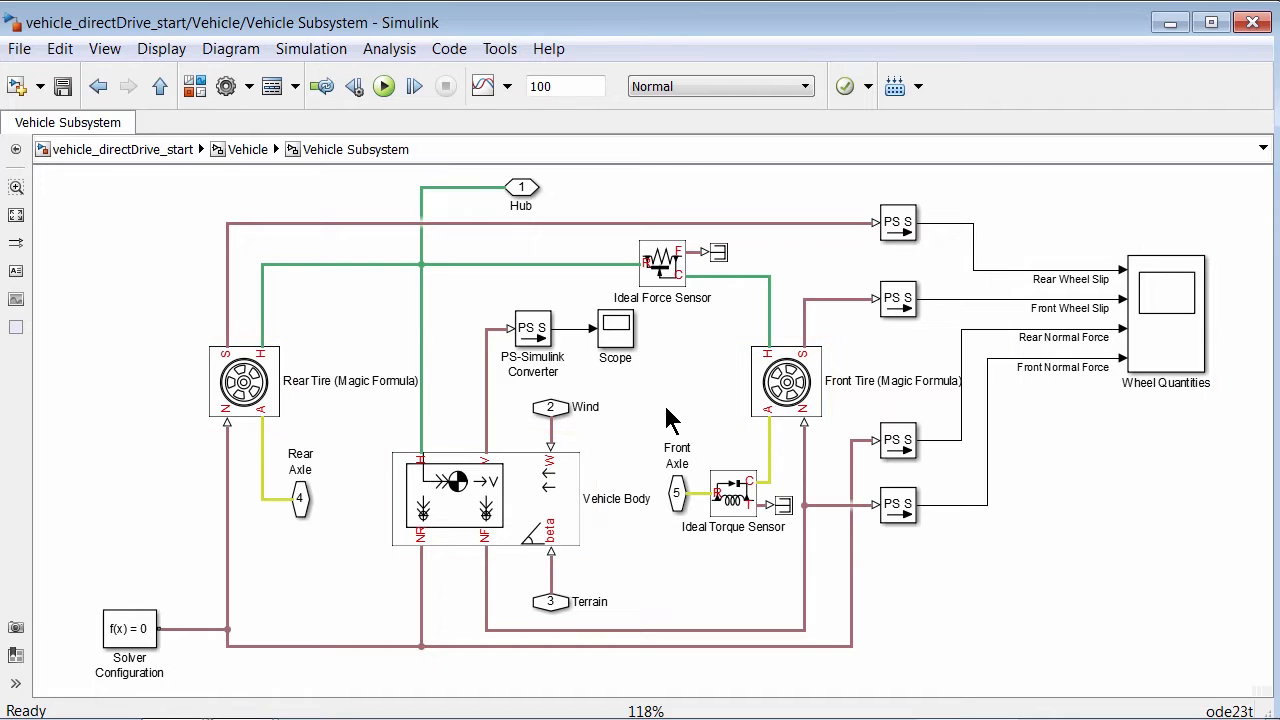
- Return to the top level of the model and inspect the constant values of the Wind and Terrain blocks
left_click(109, 150)
double_click(457, 441)
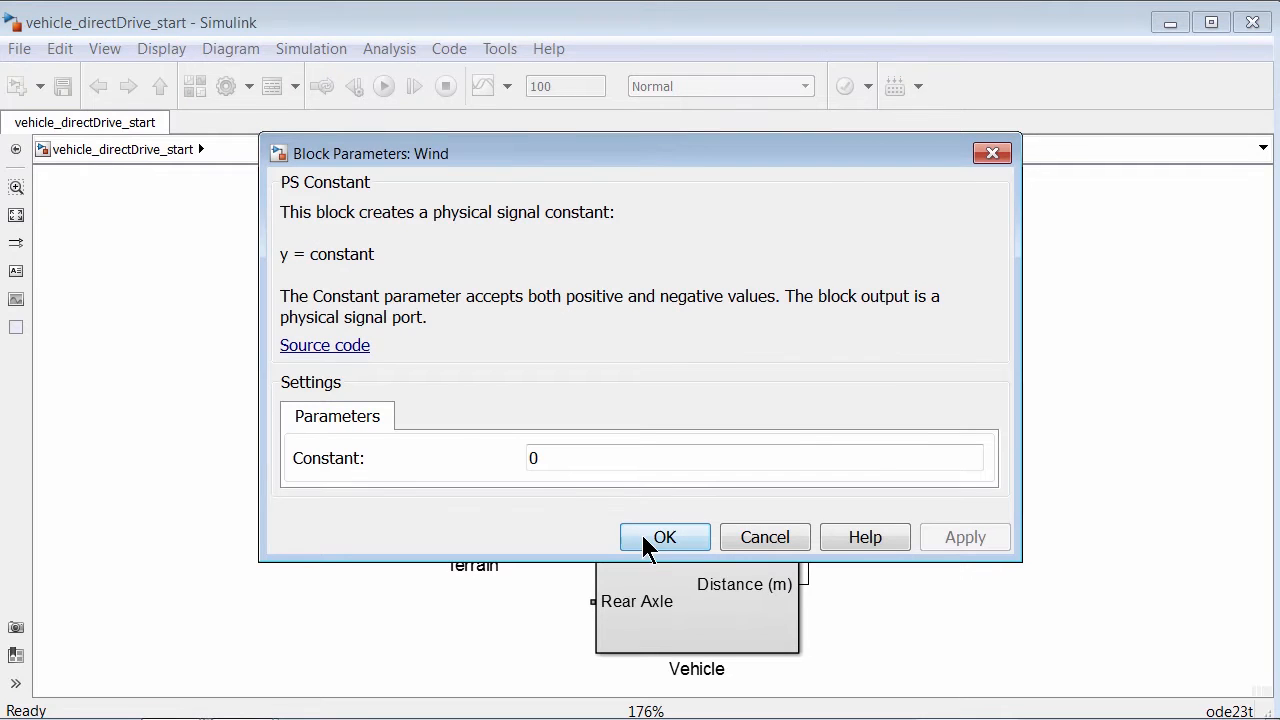
left_click(642, 535)
double_click(474, 522)
left_click(640, 553)
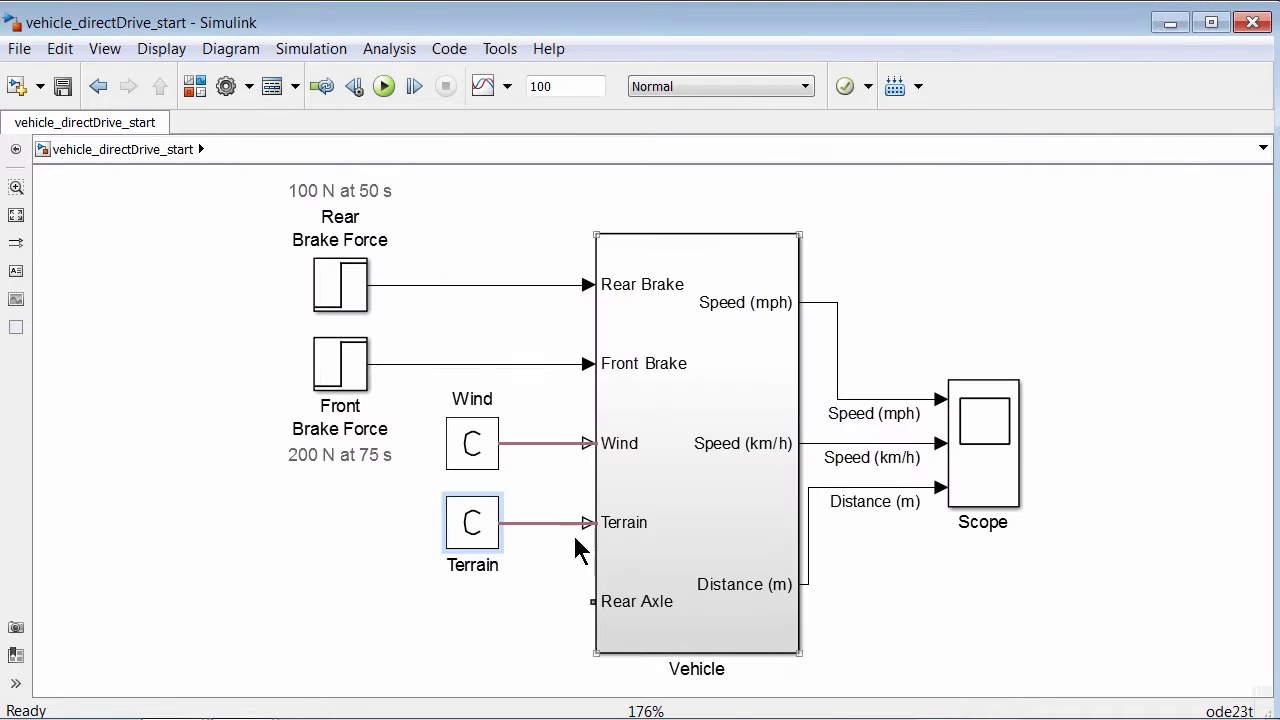
left_click(357, 503)
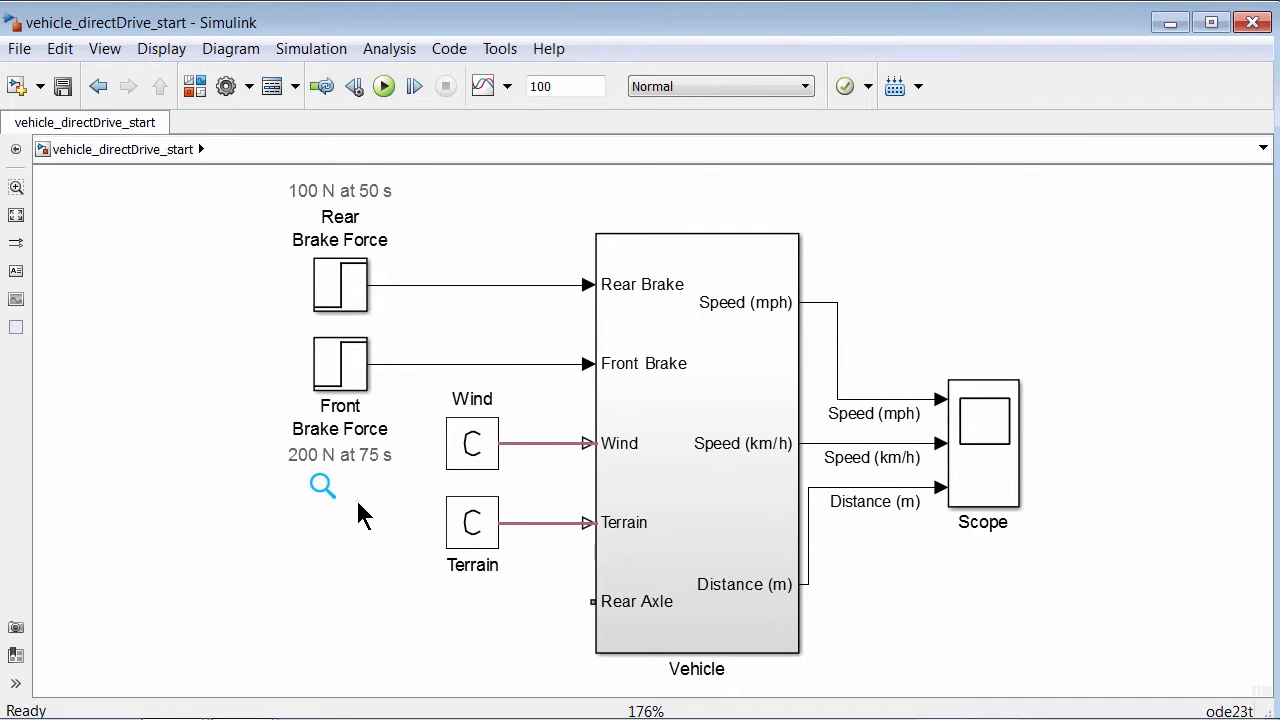
- Add an Ideal Angular Velocity Source from the Simscape Foundation Library's Mechanical Sources to the top-level model
left_click(196, 86)
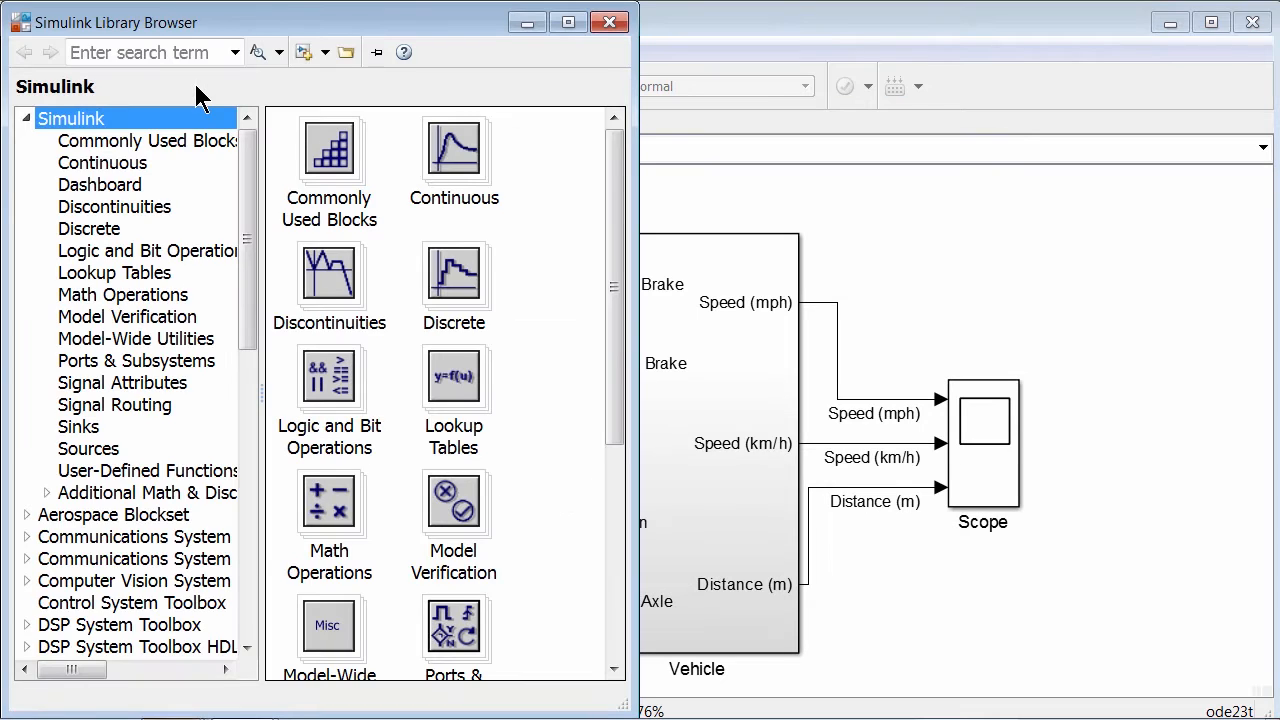
scroll(70, 165, "down", 10)
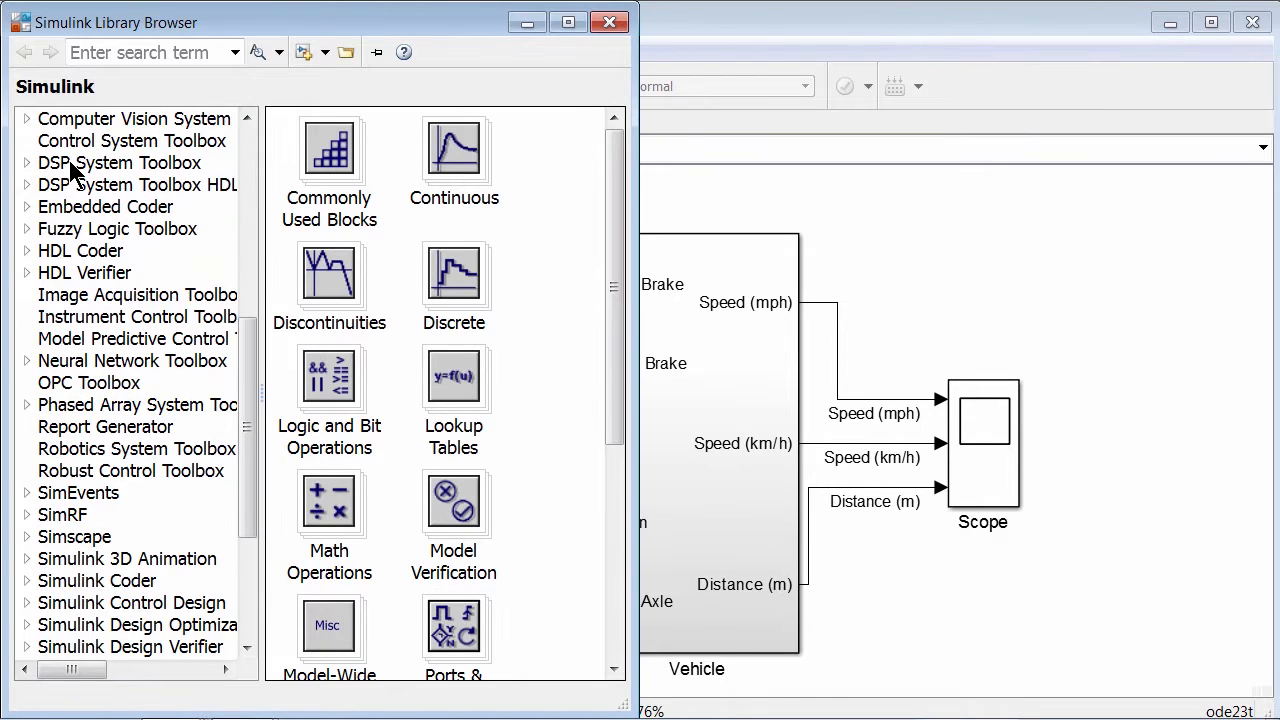
left_click(28, 340)
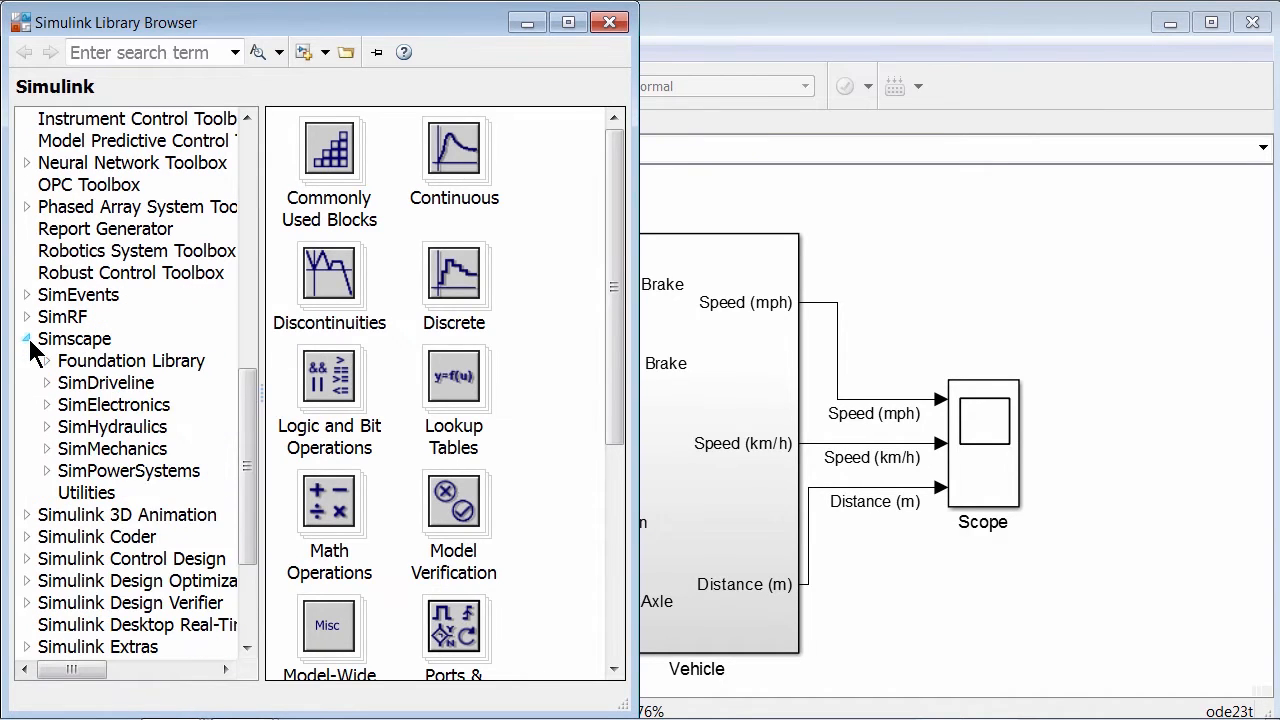
left_click(47, 360)
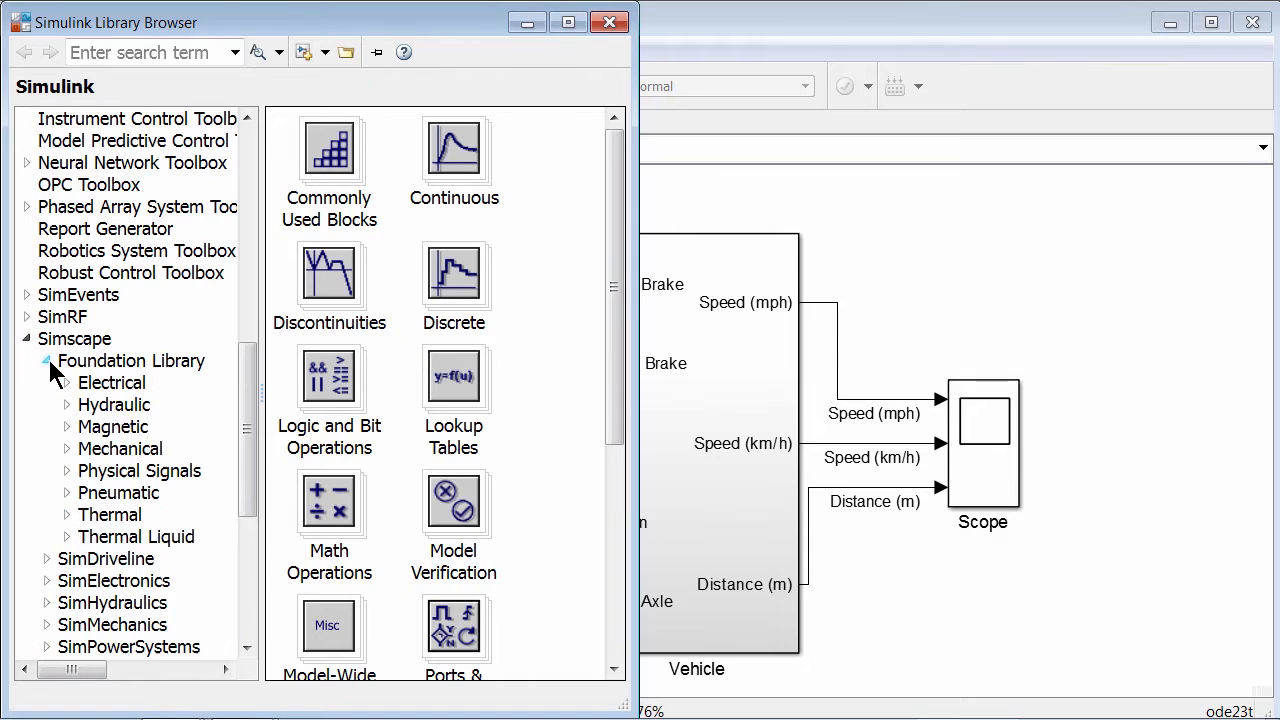
left_click(67, 448)
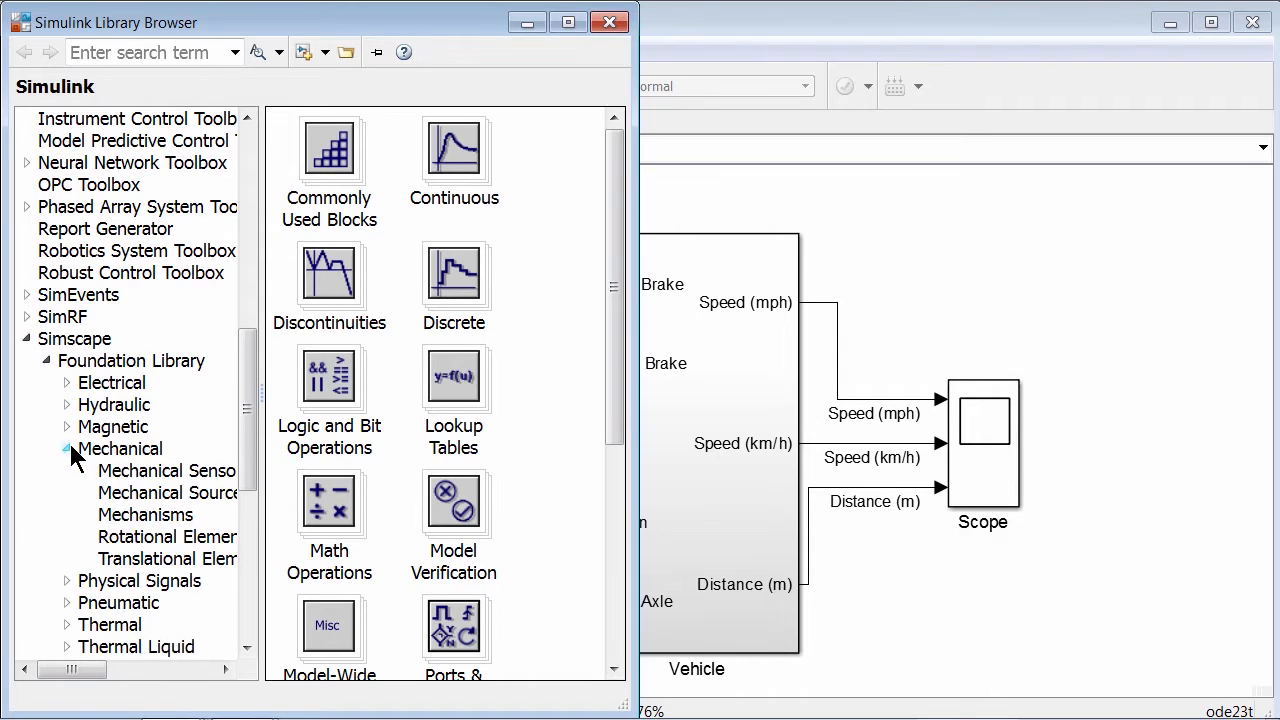
left_click(130, 494)
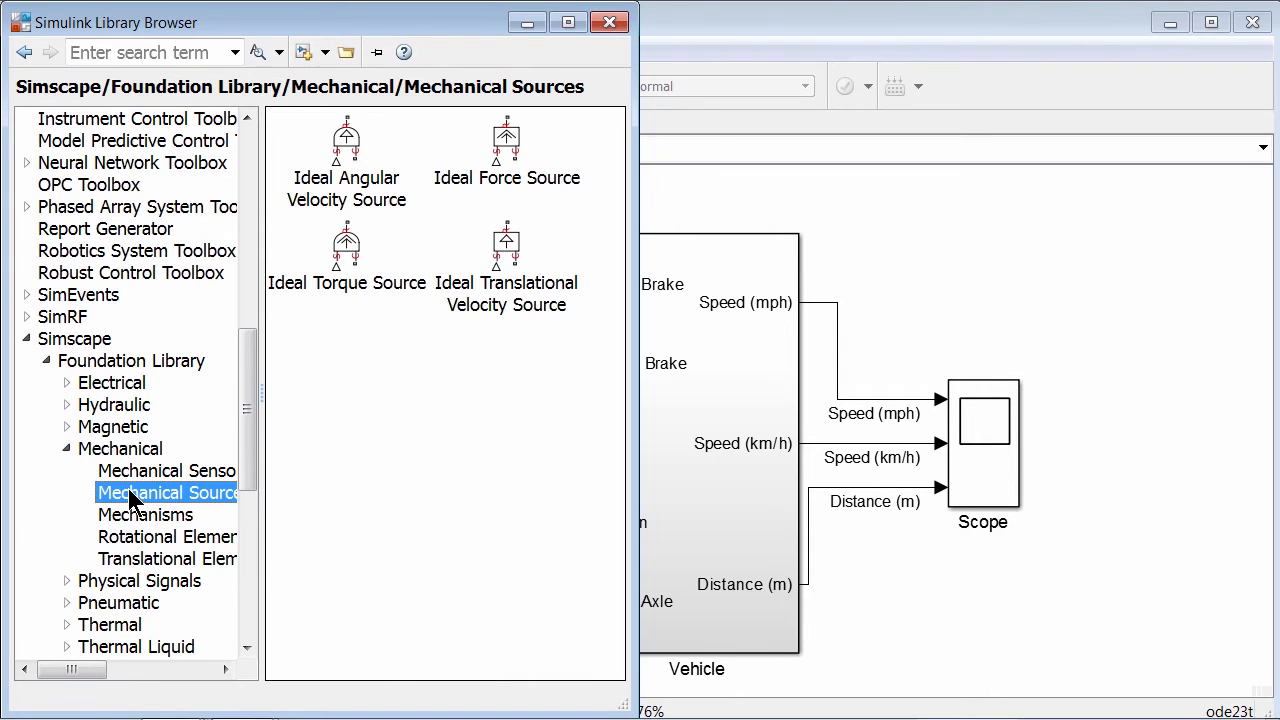
left_click(351, 150)
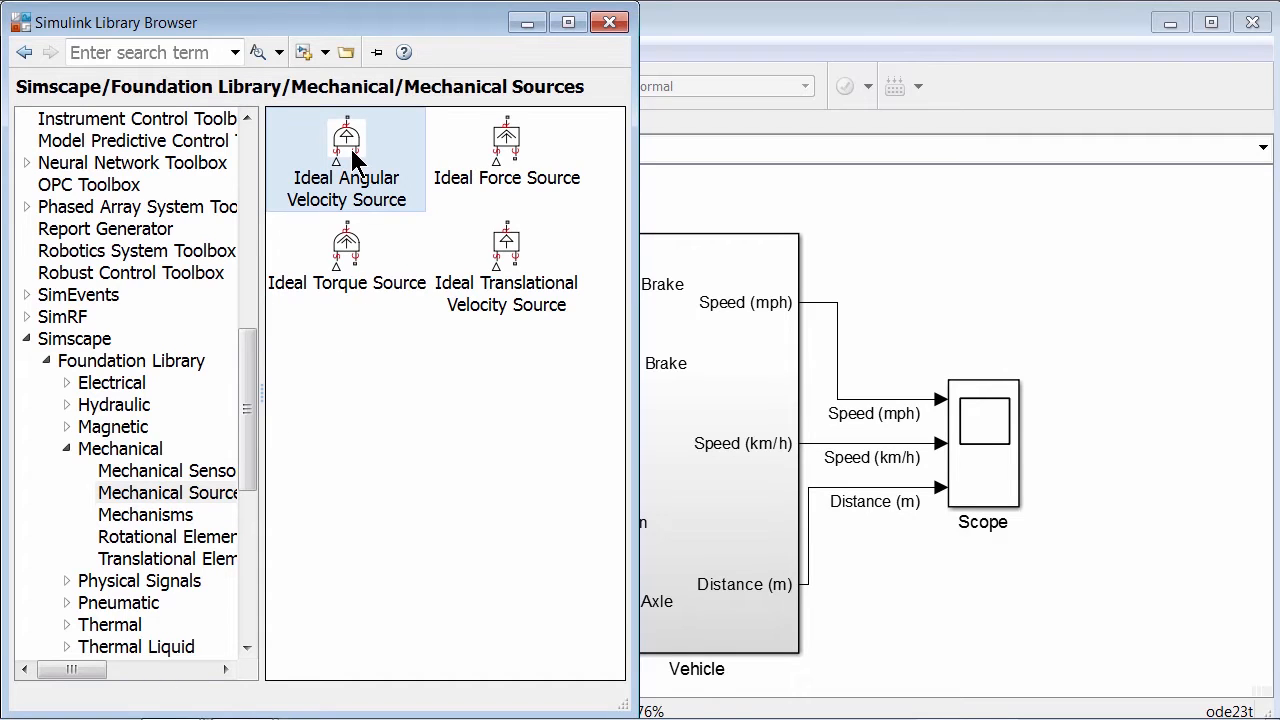
left_click_drag(351, 149, 752, 247)
left_click_drag(929, 269, 931, 274)
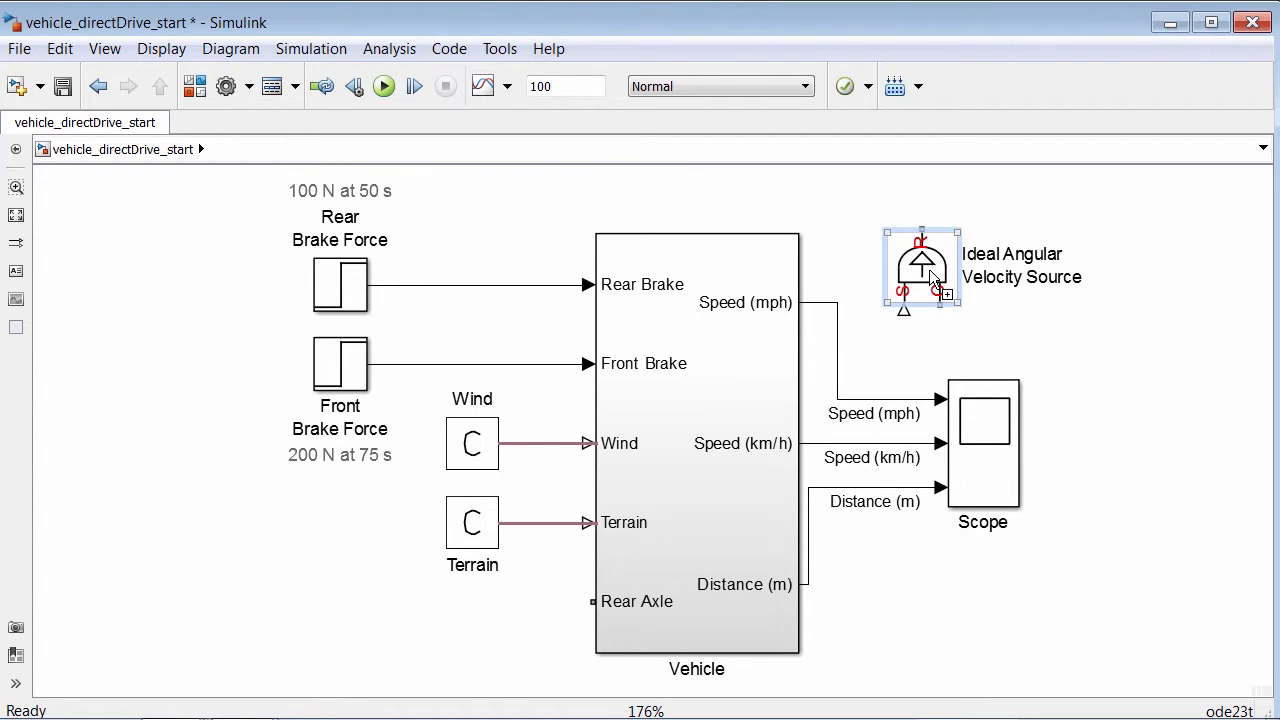
- Rotate the Ideal Angular Velocity Source so its R port faces right, and place it below the Front Brake Force block
key("ctrl+r")
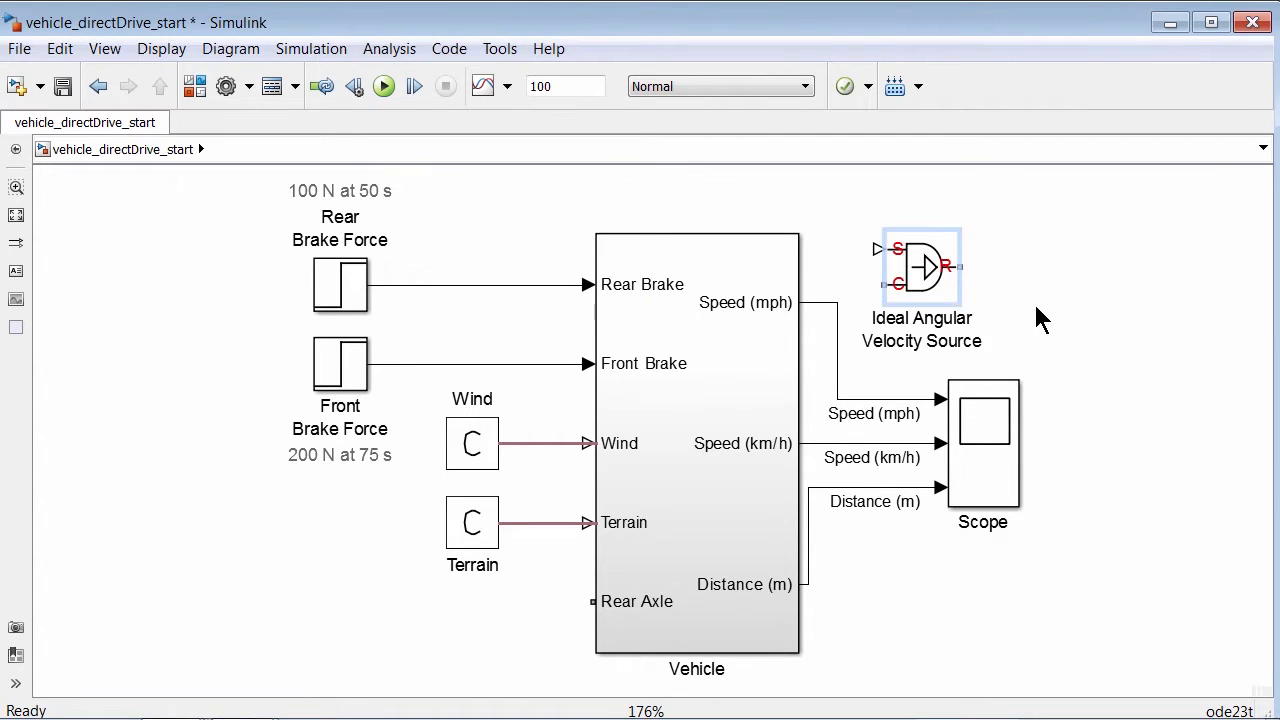
left_click_drag(922, 268, 345, 615)
left_click(228, 500)
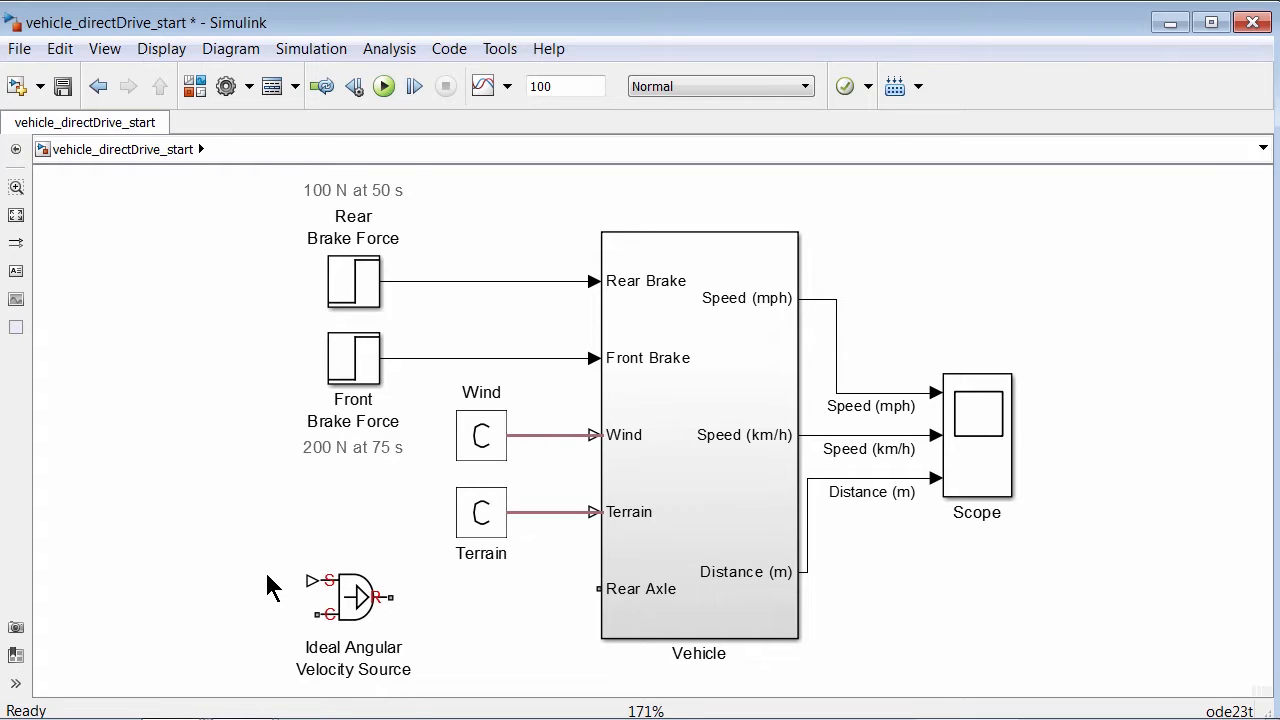
- Add a Constant block from the Simulink Sources library to the left of the Ideal Angular Velocity Source
left_click(194, 86)
left_click_drag(245, 393, 249, 129)
left_click(94, 118)
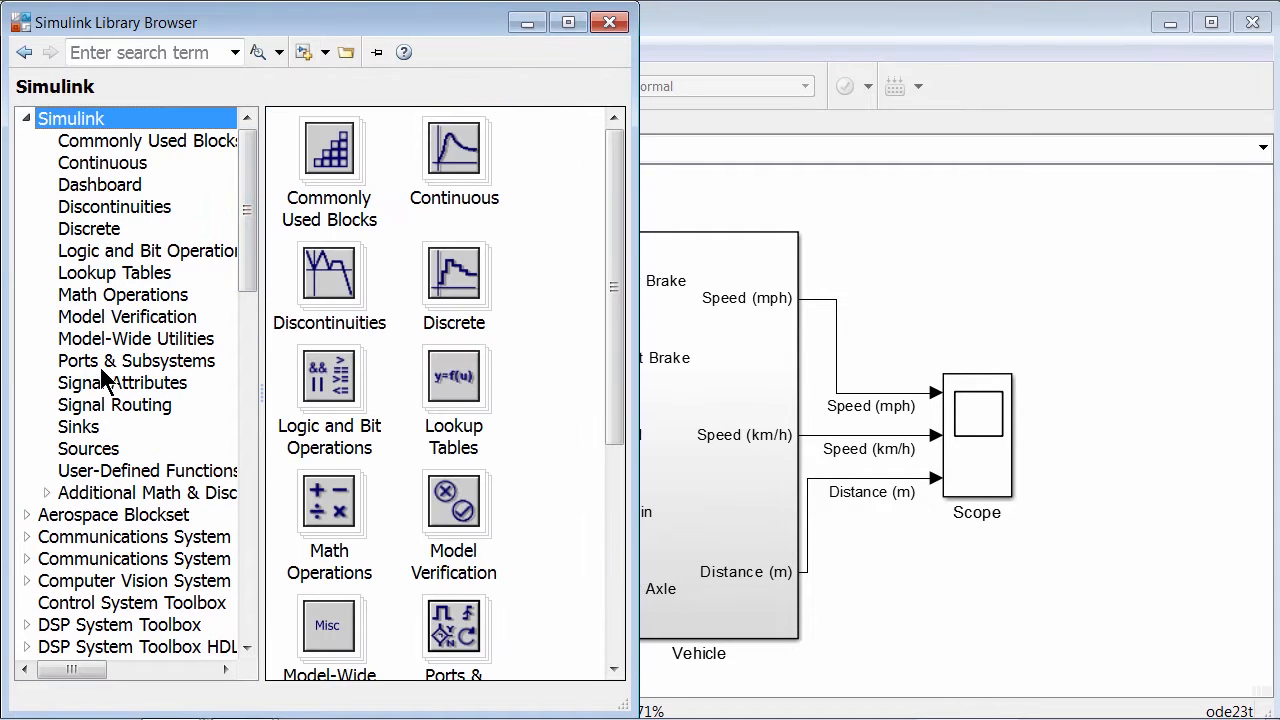
left_click(100, 455)
left_click(372, 415)
left_click_drag(372, 415, 88, 577)
left_click(181, 577)
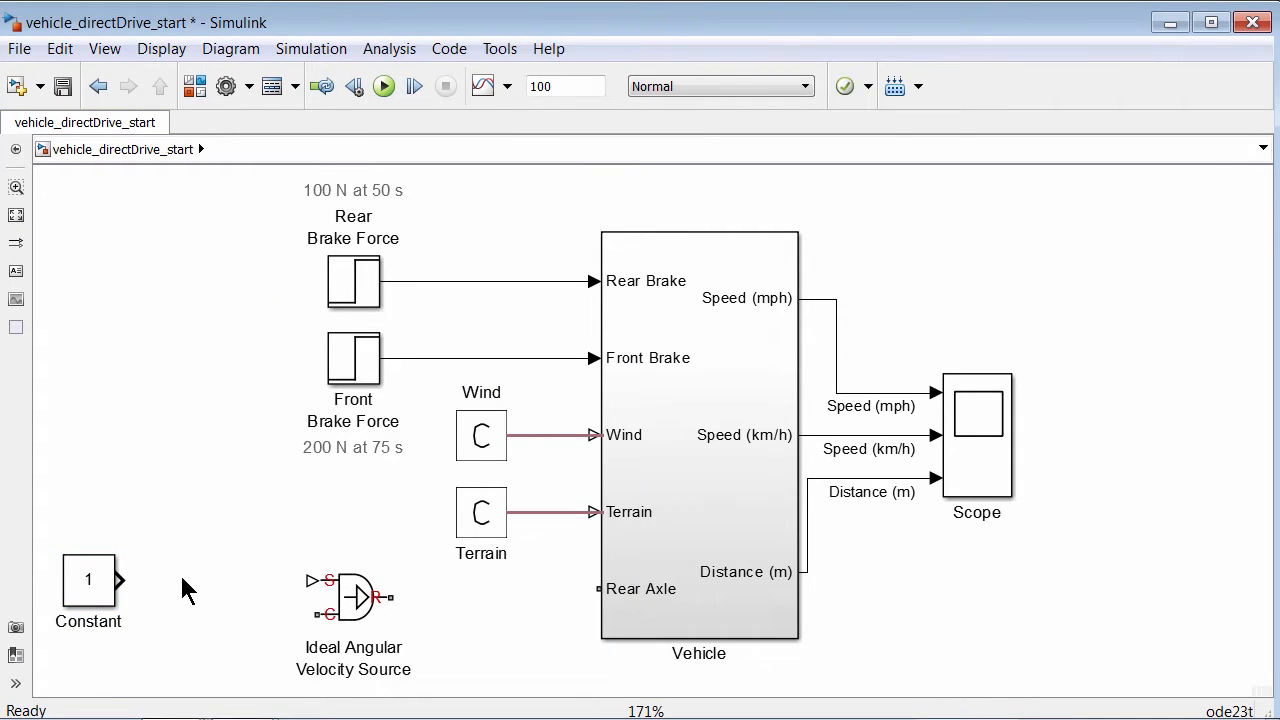
- Insert a Simulink-PS Converter from the Simscape Utilities library between the Constant block and the Ideal Angular Velocity Source
left_click(200, 86)
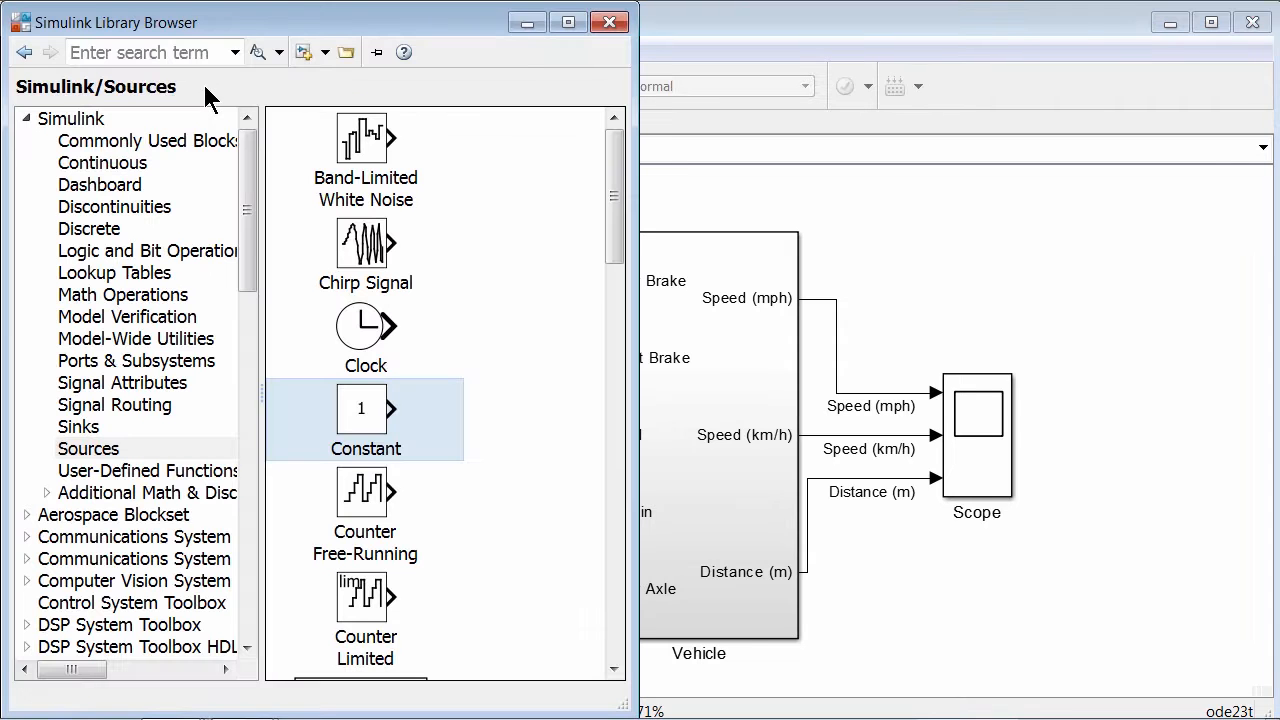
scroll(257, 380, "down", 3)
left_click_drag(257, 380, 251, 560)
left_click(93, 499)
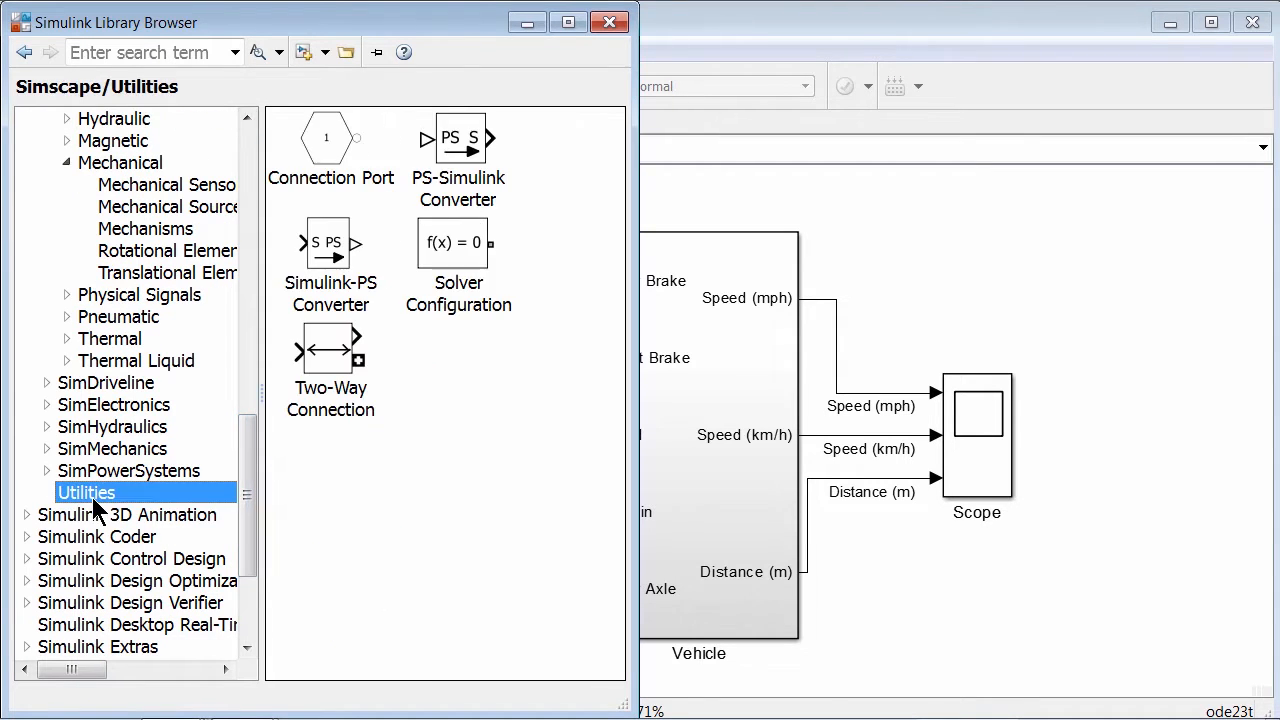
left_click(329, 238)
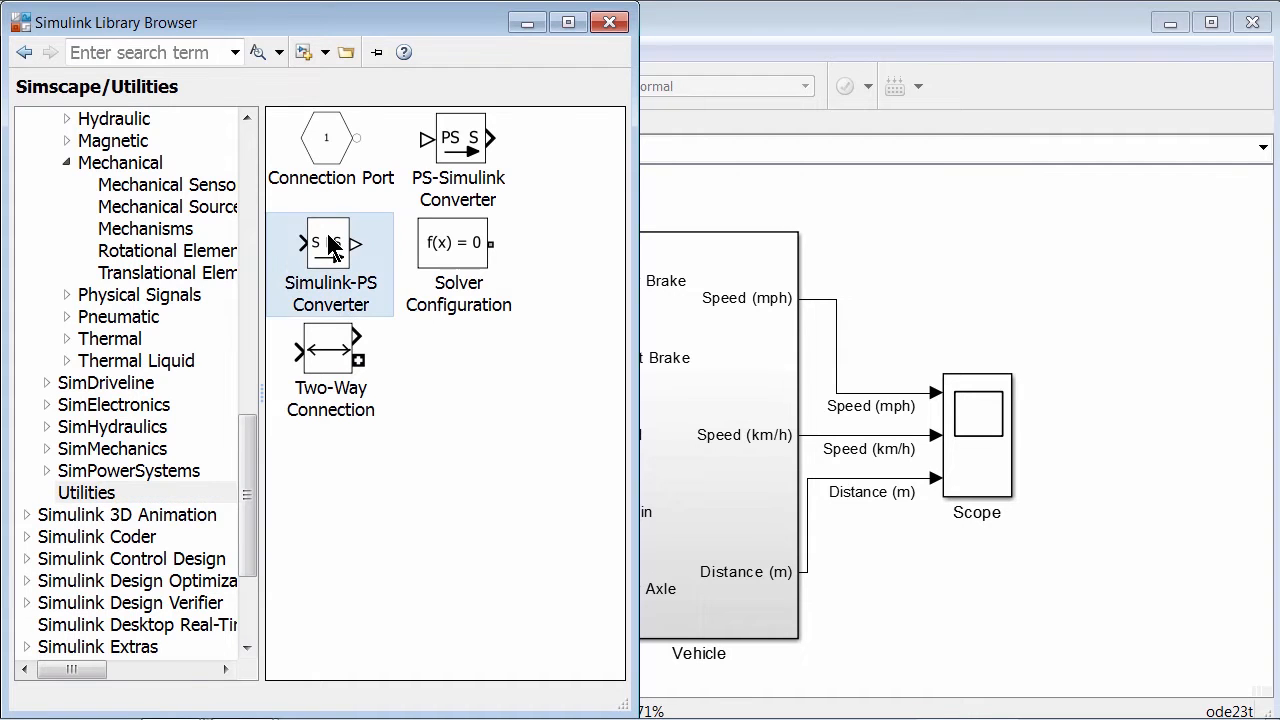
left_click_drag(330, 245, 808, 610)
left_click_drag(712, 618, 200, 586)
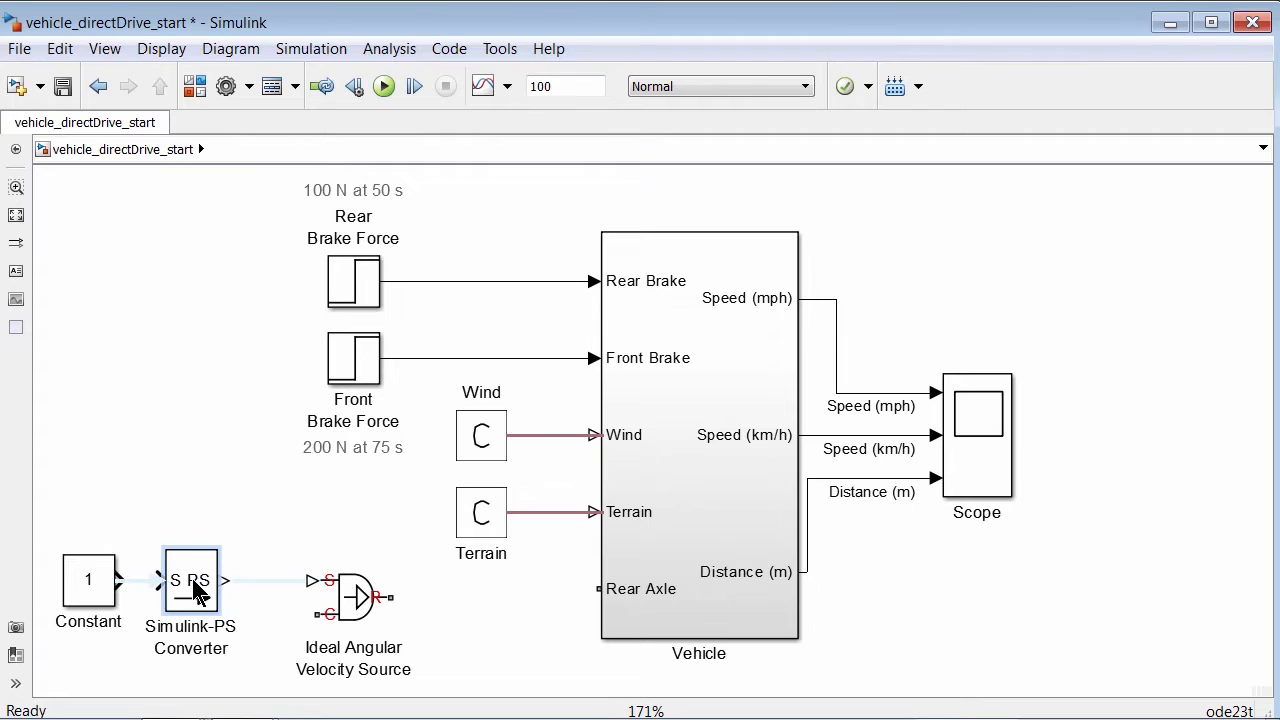
- Connect the Constant to the Simulink-PS Converter and the converter's output to the S port of the Ideal Angular Velocity Source
left_click(130, 591)
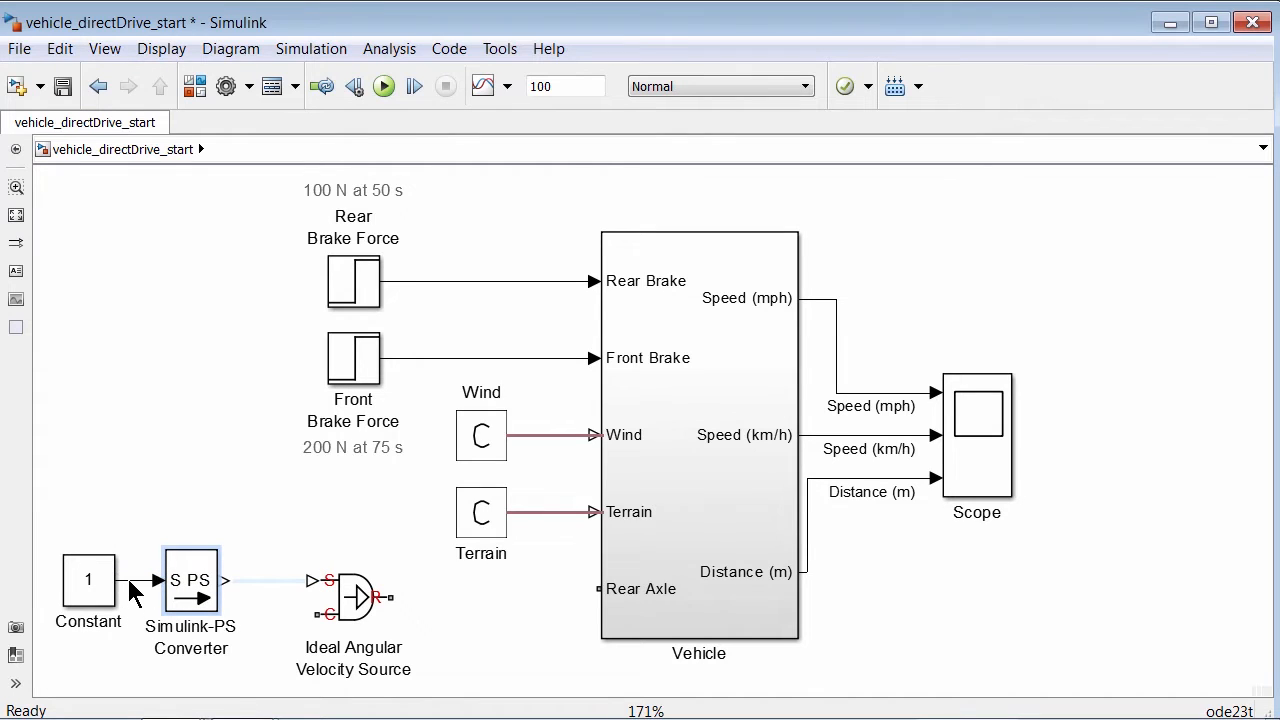
left_click(276, 582)
left_click(272, 503)
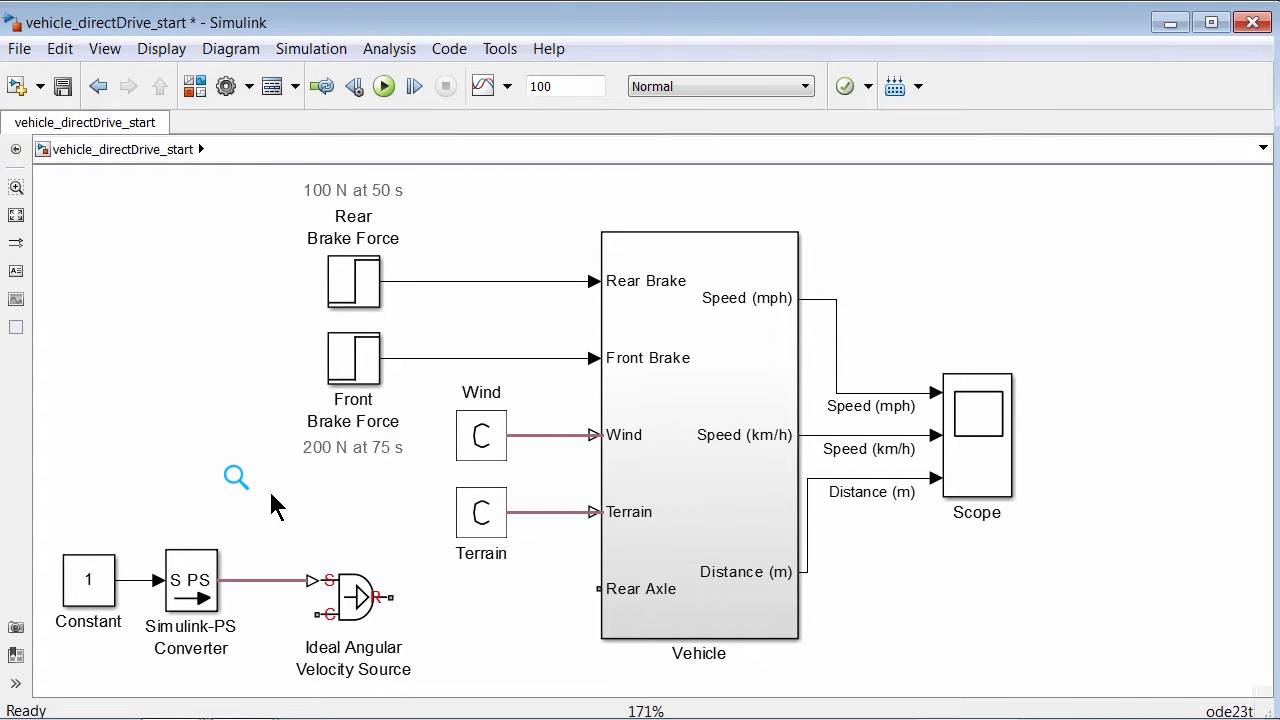
- Set the Constant block's value to 500
double_click(96, 568)
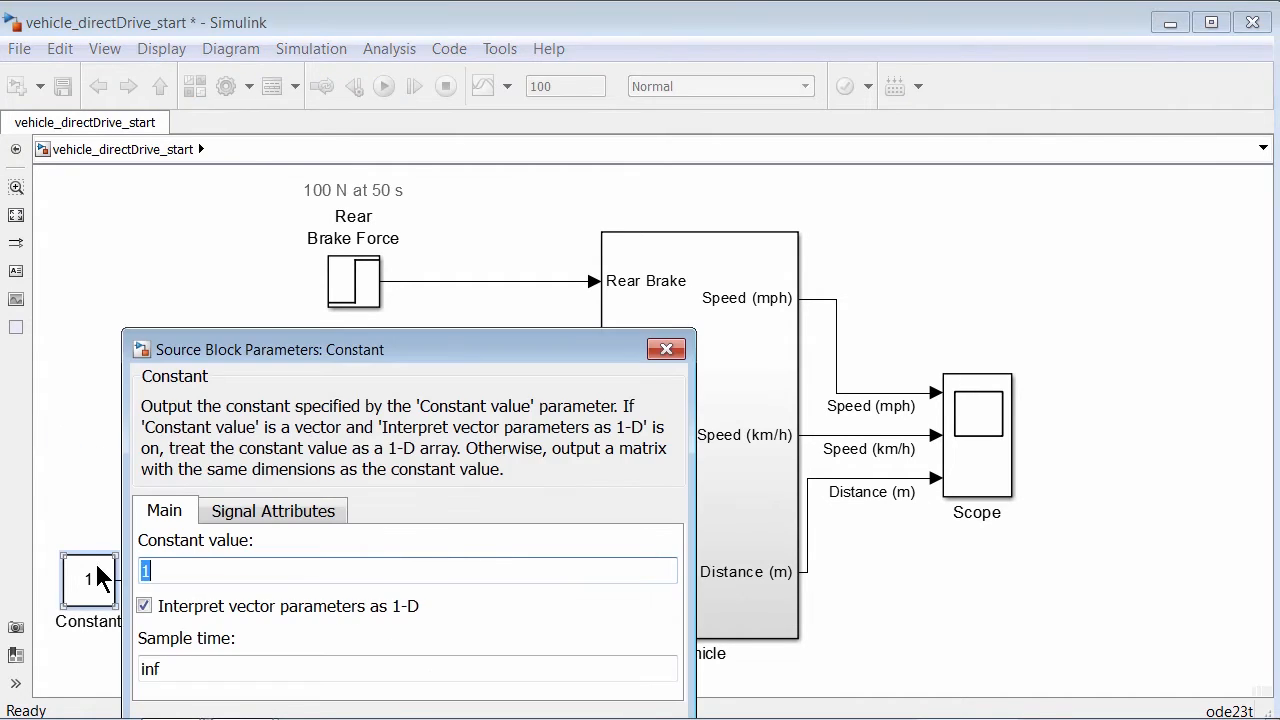
left_click_drag(228, 352, 278, 185)
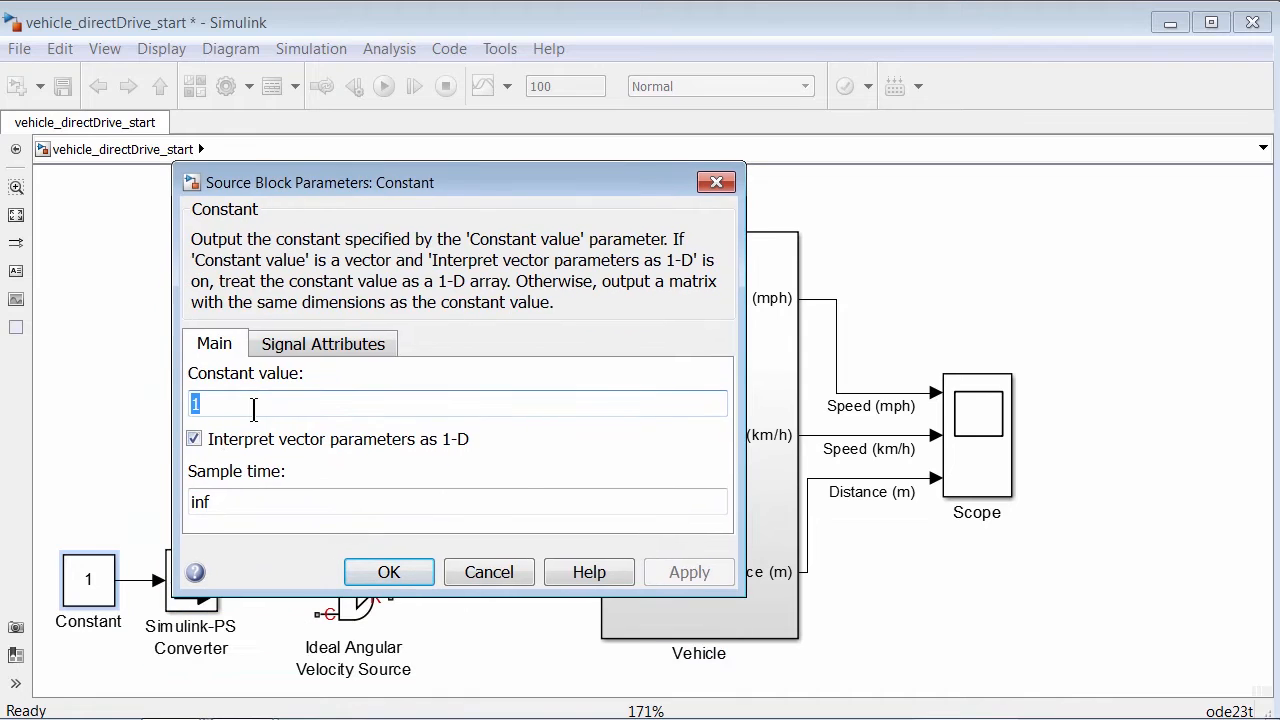
type("500")
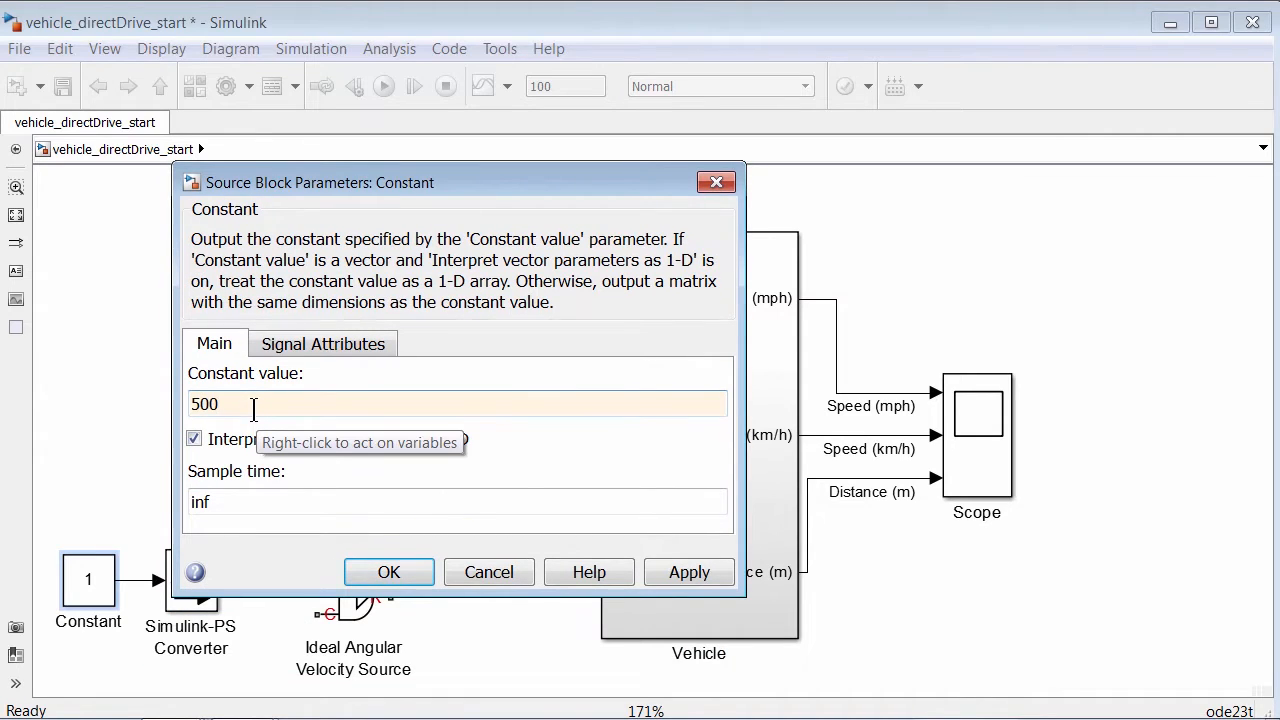
left_click(402, 571)
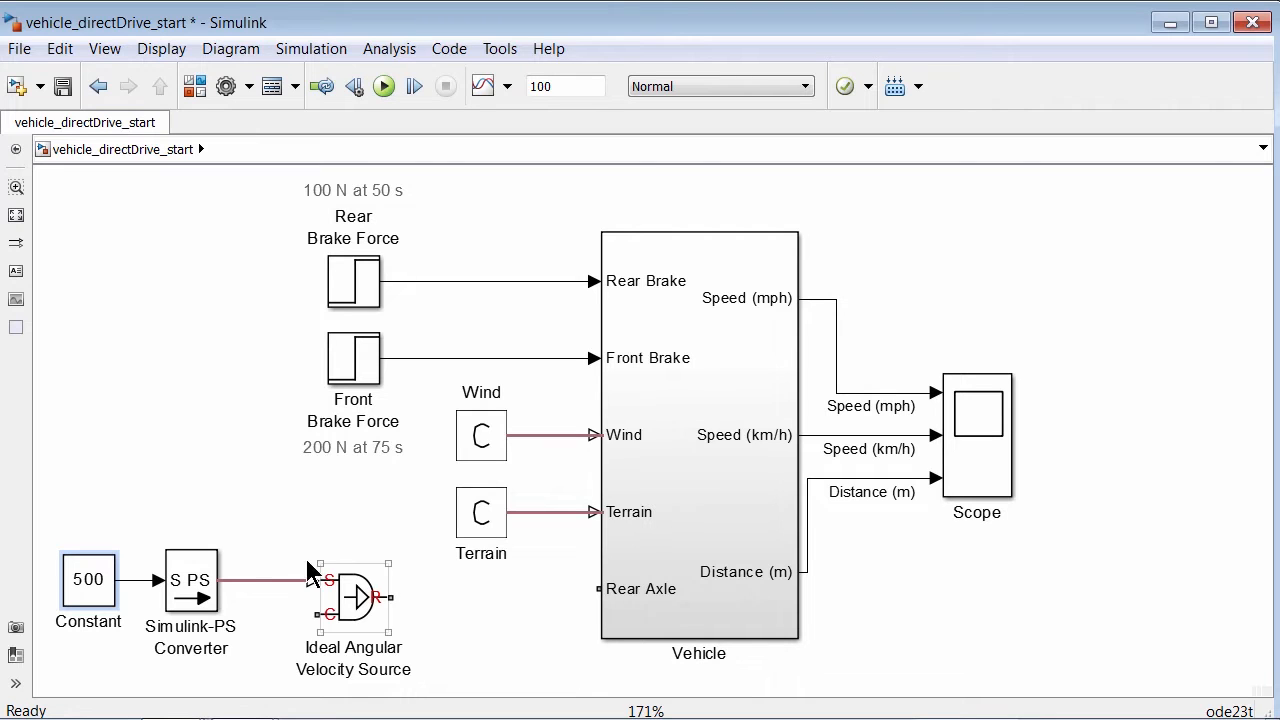
- Set the input signal unit of the Simulink-PS Converter to rpm
double_click(200, 586)
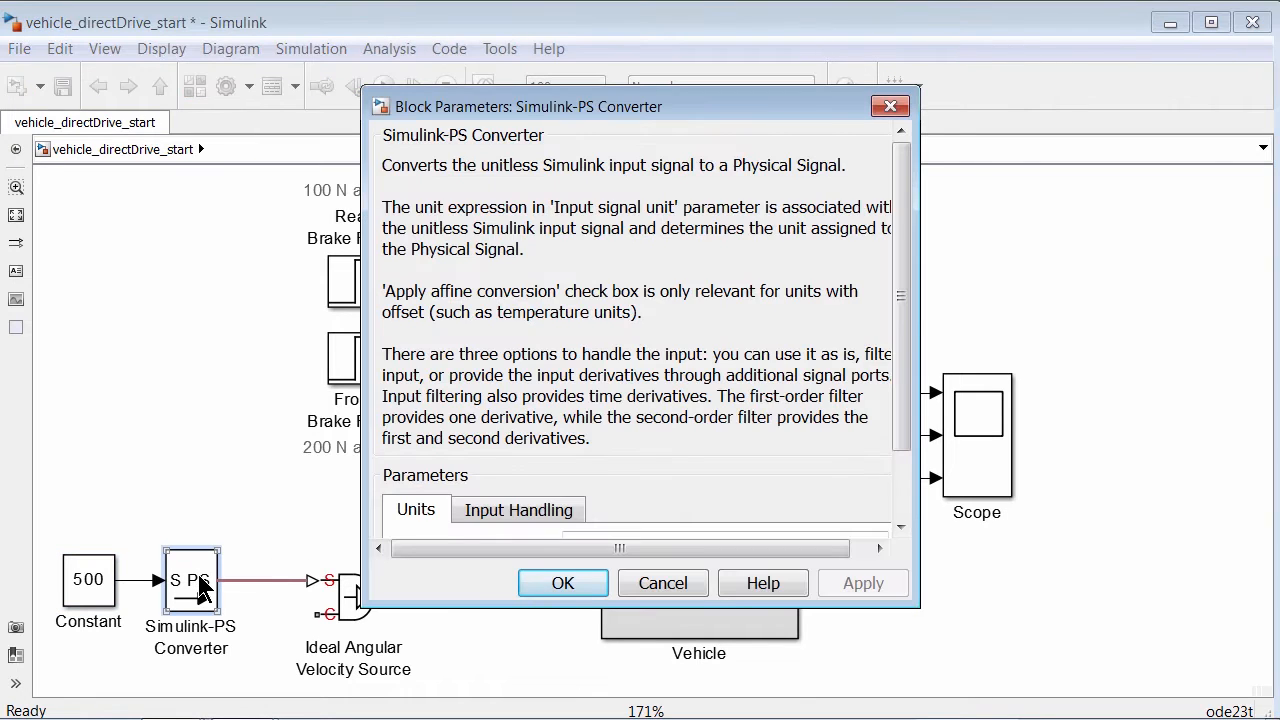
left_click_drag(898, 345, 900, 425)
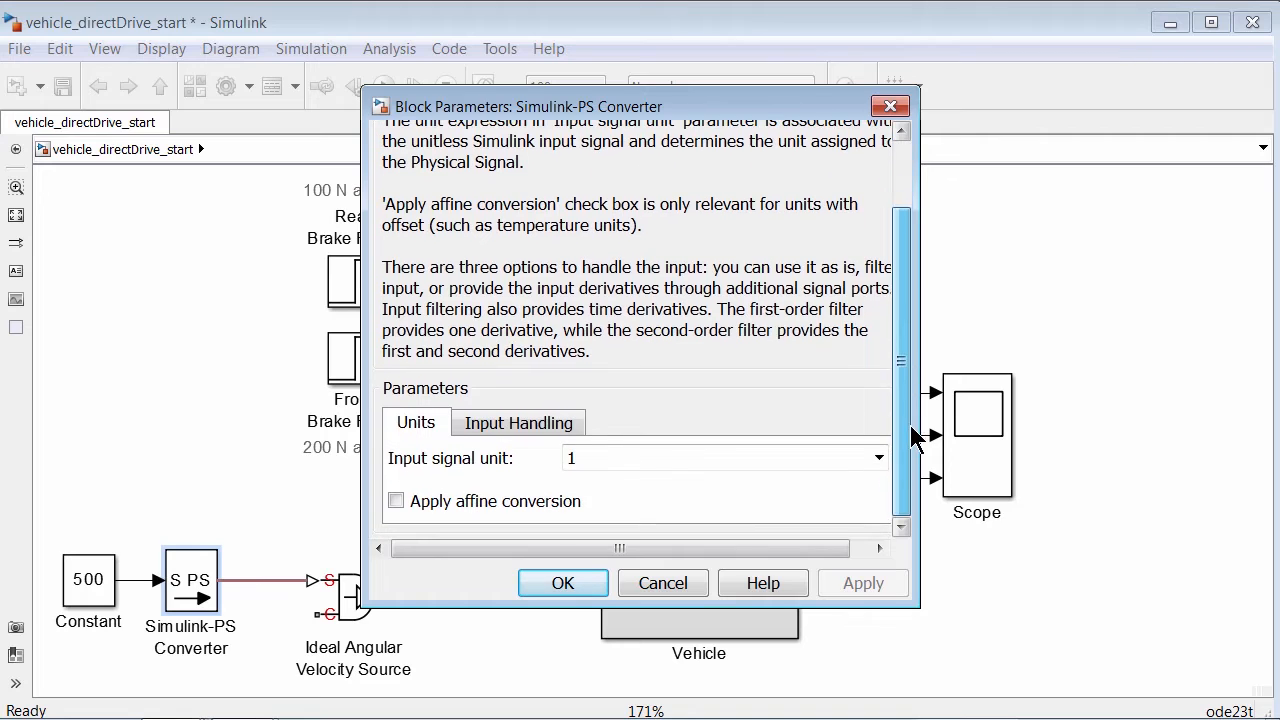
double_click(653, 460)
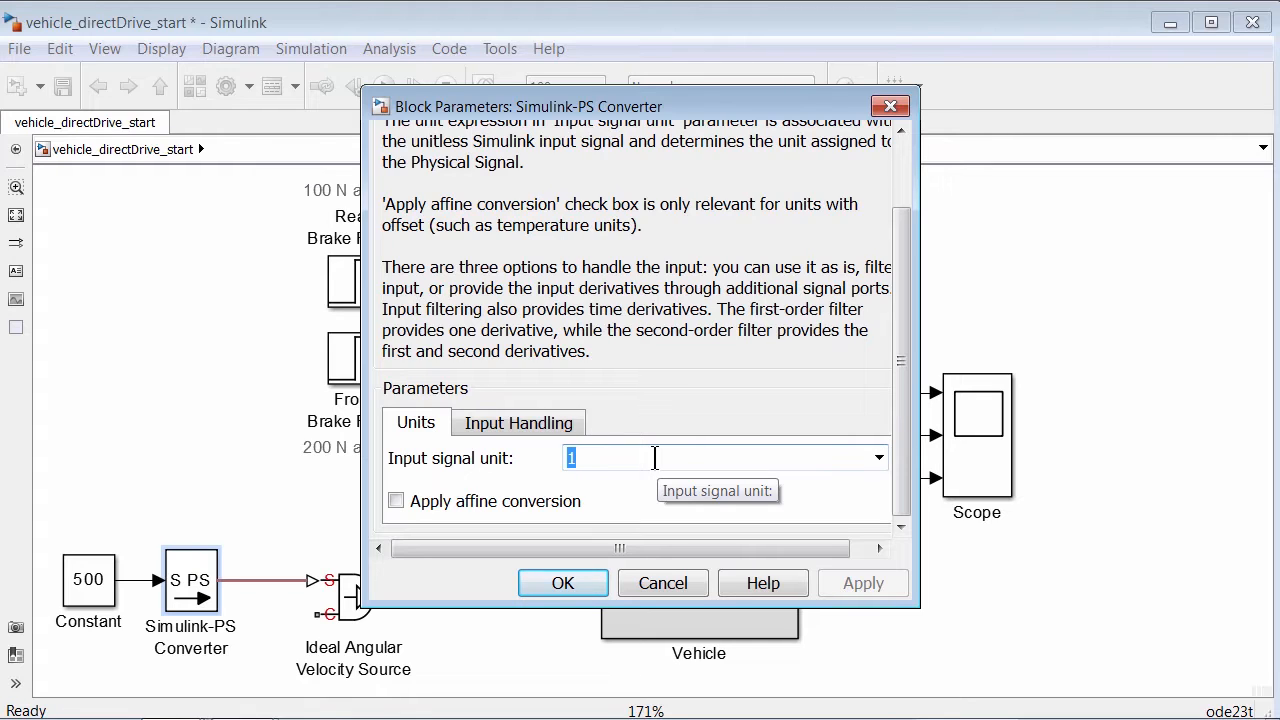
type("rpm")
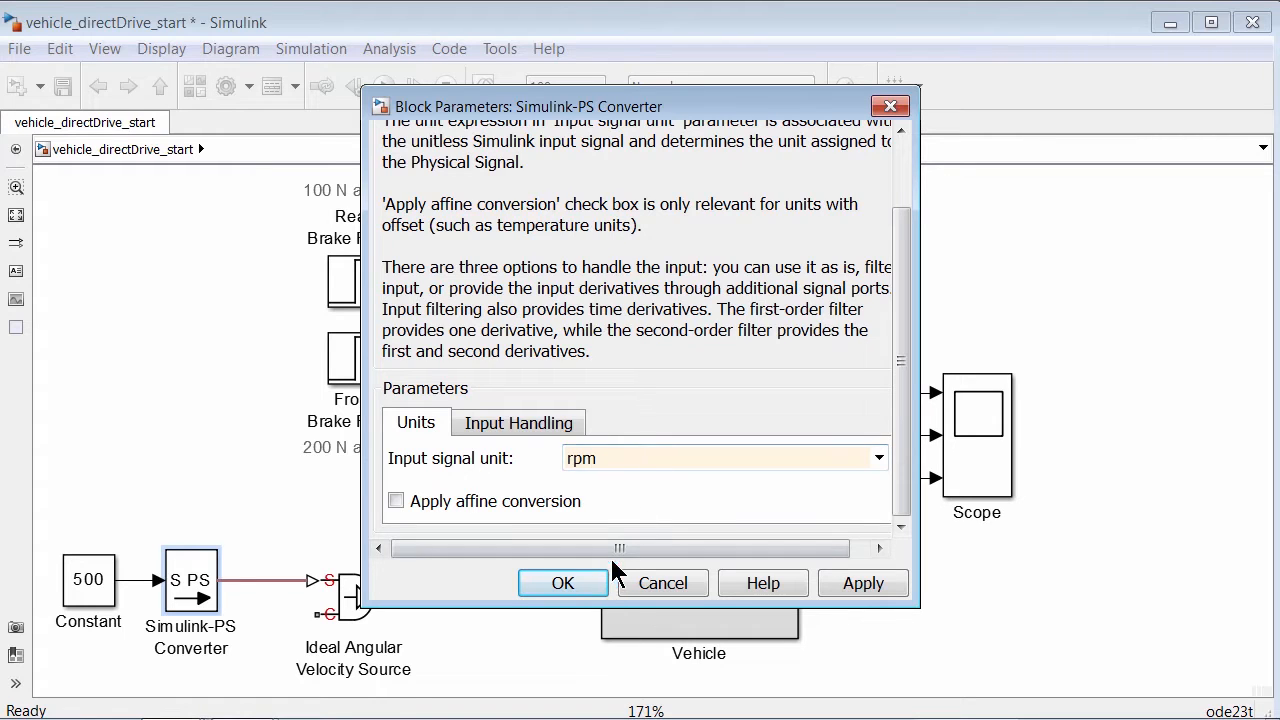
left_click(563, 584)
left_click(271, 480)
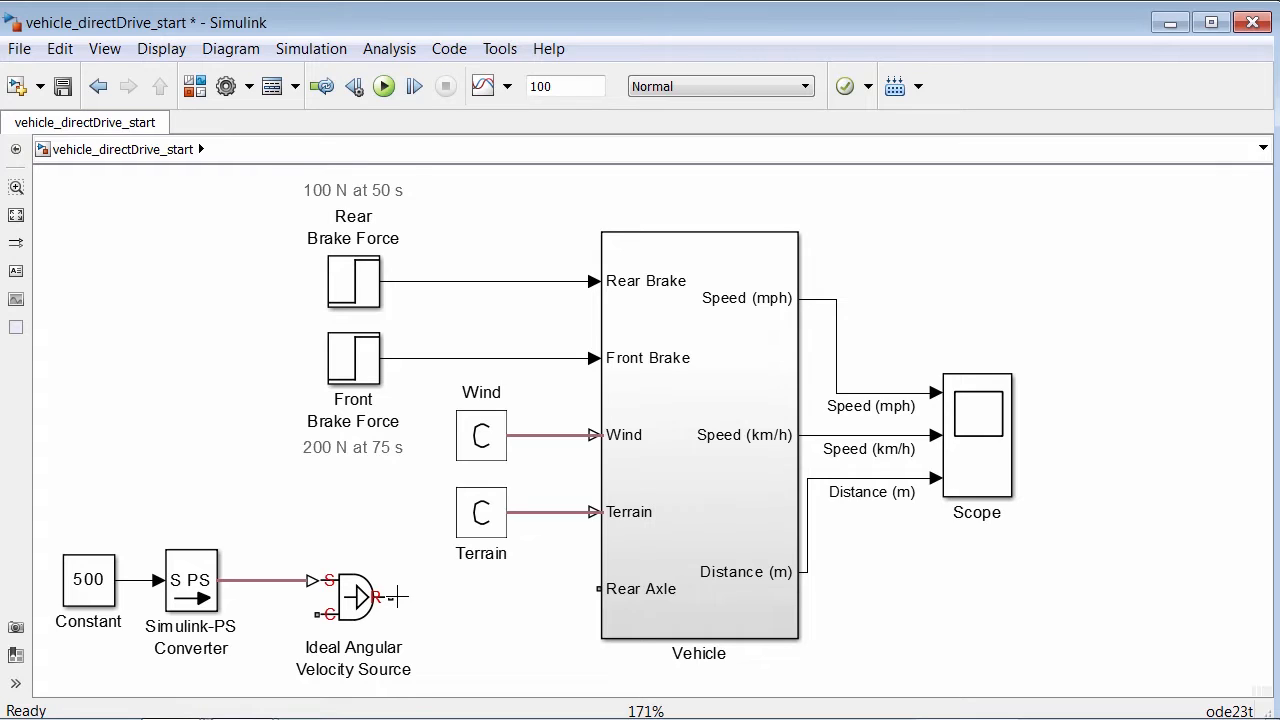
- Connect the R port of the Ideal Angular Velocity Source to the Vehicle block's Rear Axle port
left_click_drag(397, 597, 598, 589)
left_click(679, 551)
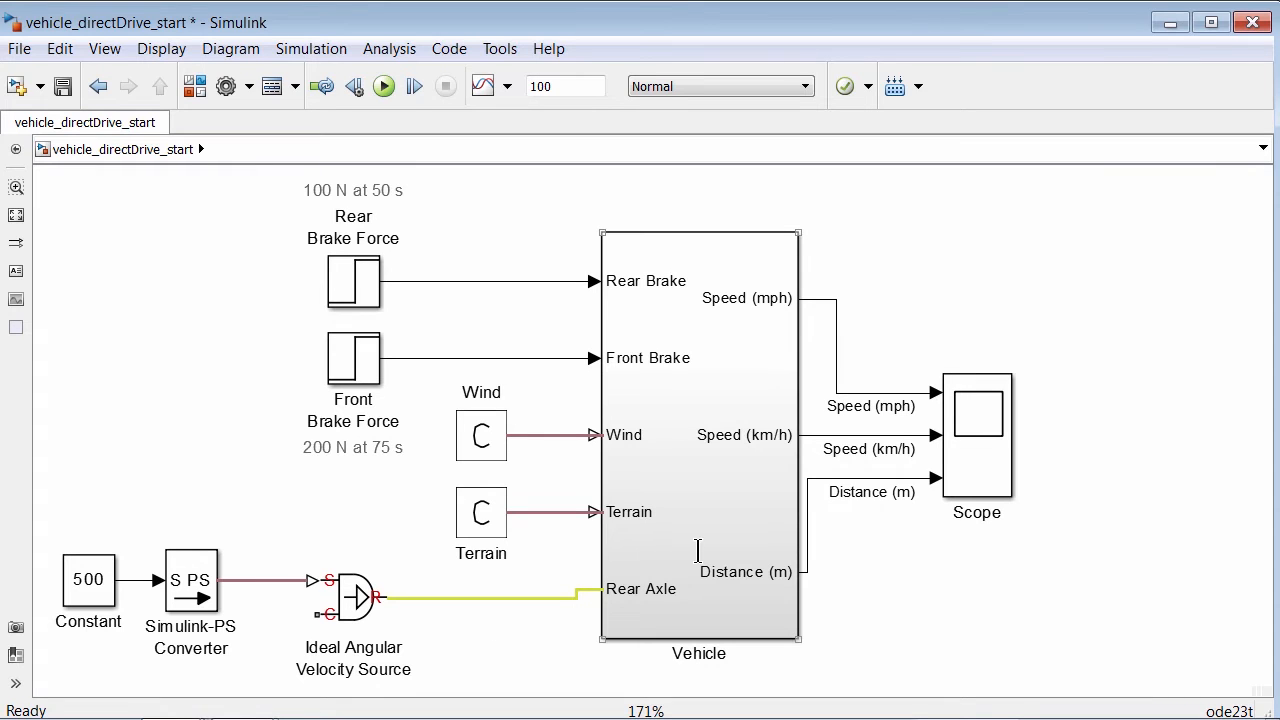
- Open the Vehicle subsystem, trace the Rear Axle connection inside it, and return to the top-level model
double_click(697, 550)
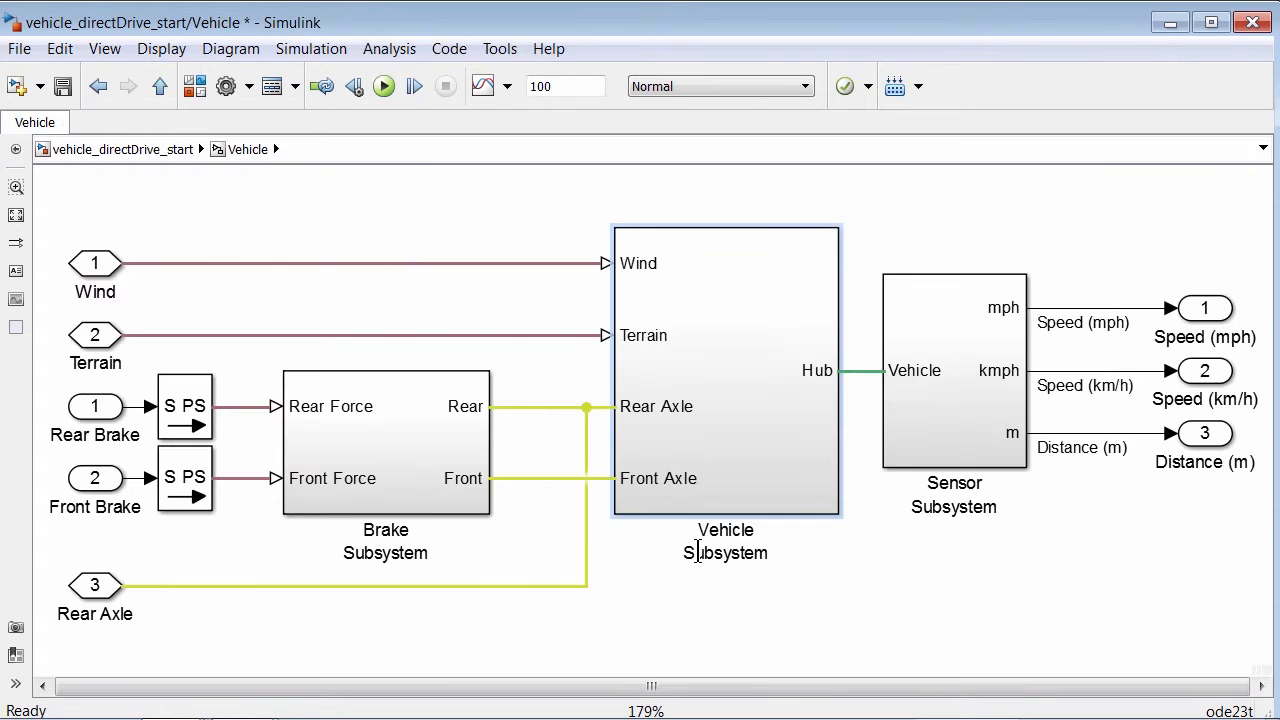
left_click(284, 587)
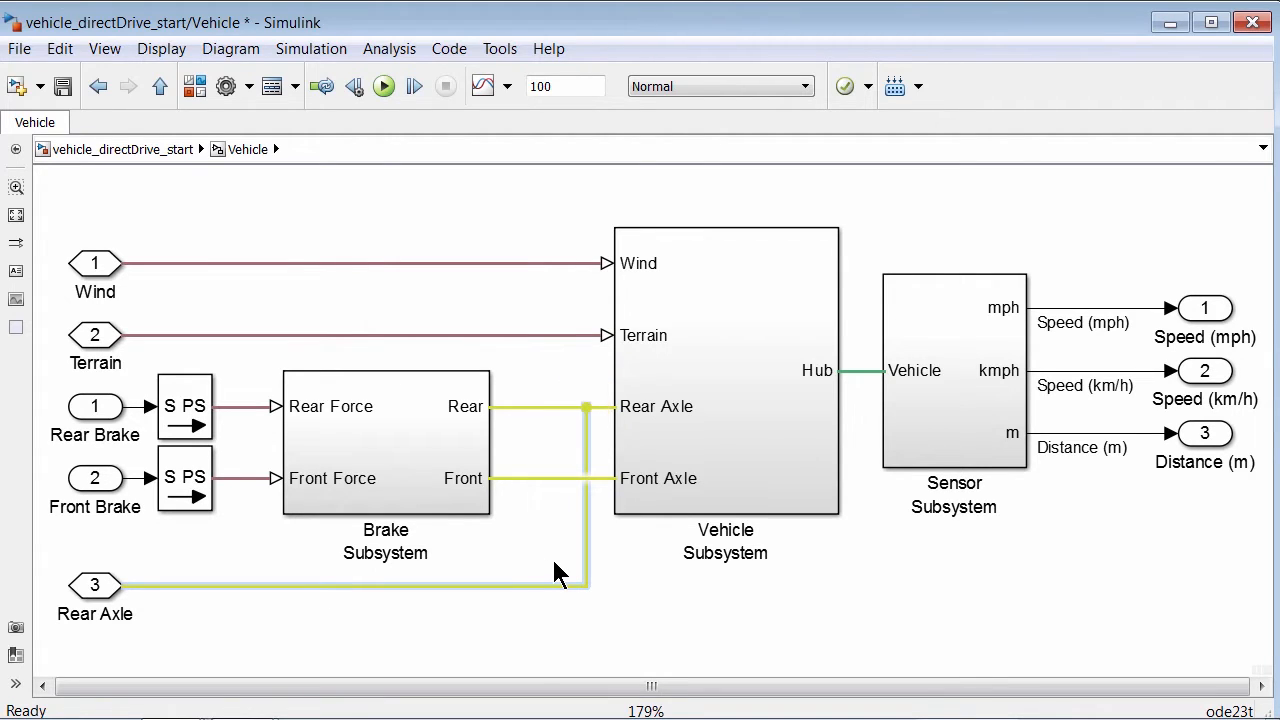
left_click(150, 149)
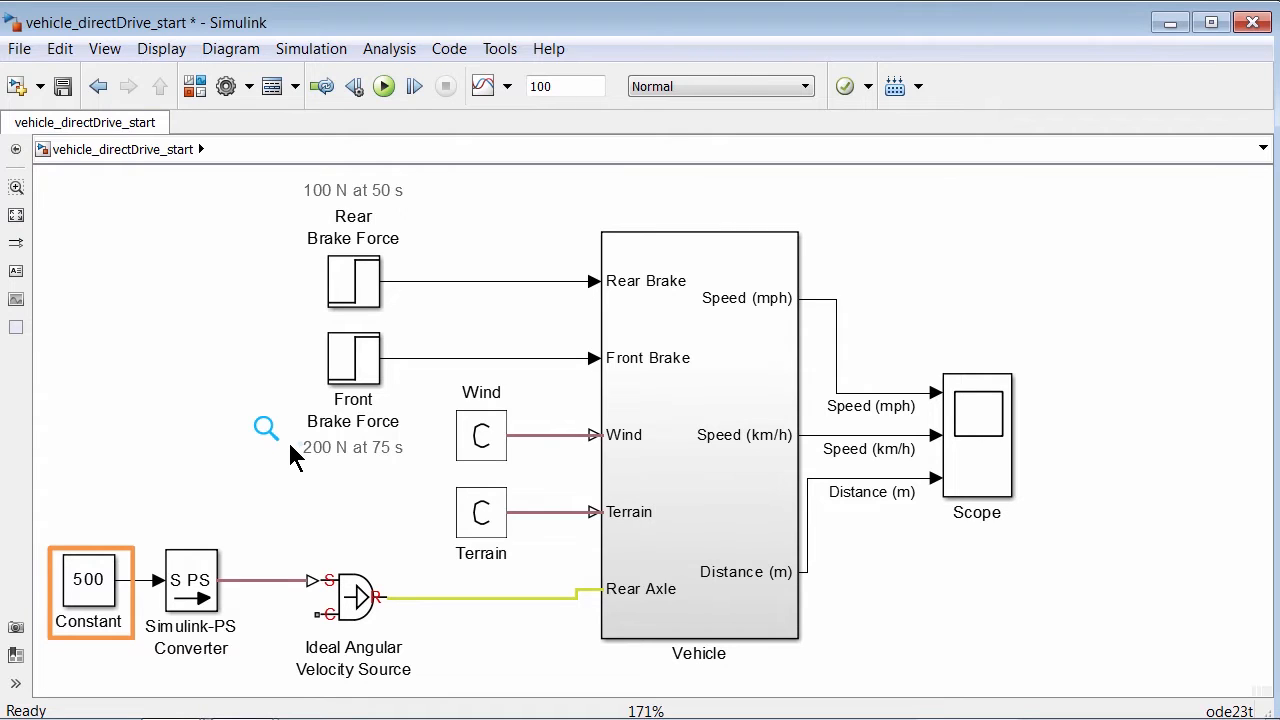
- Add a Mechanical Rotational Reference block and connect it to the C port of the Ideal Angular Velocity Source
left_click(330, 622)
left_click_drag(326, 617, 270, 650)
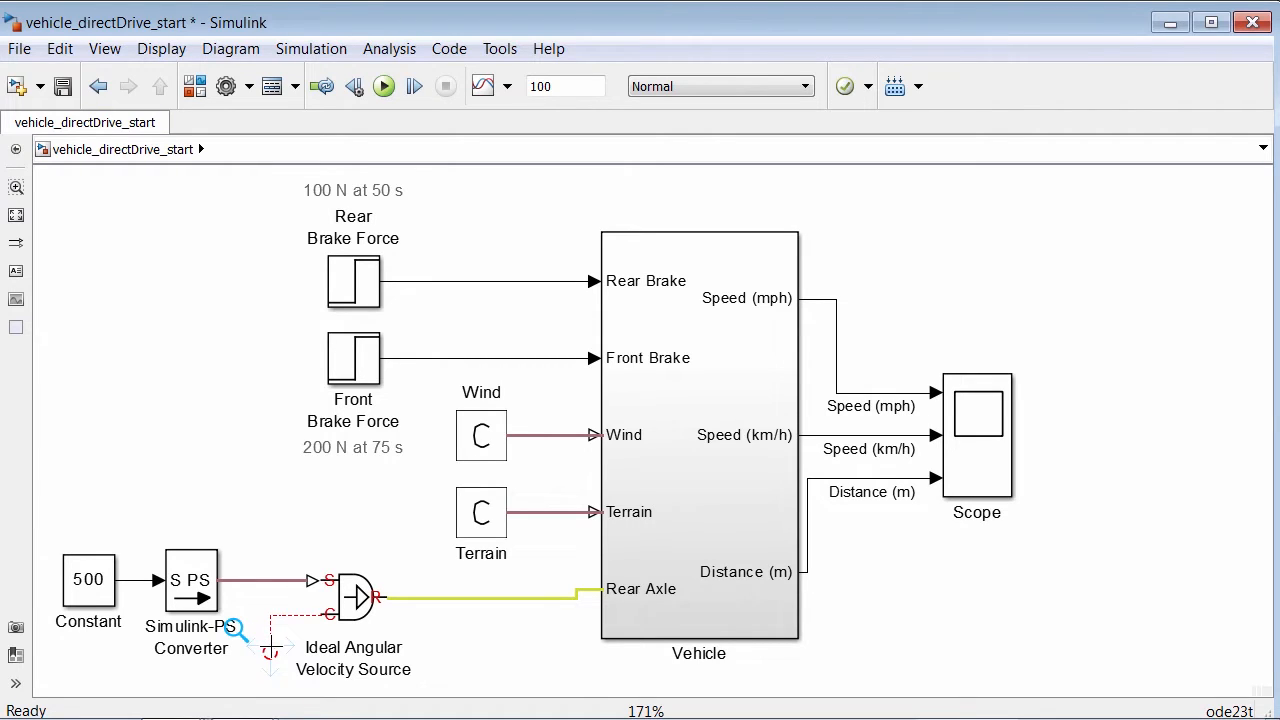
left_click(192, 87)
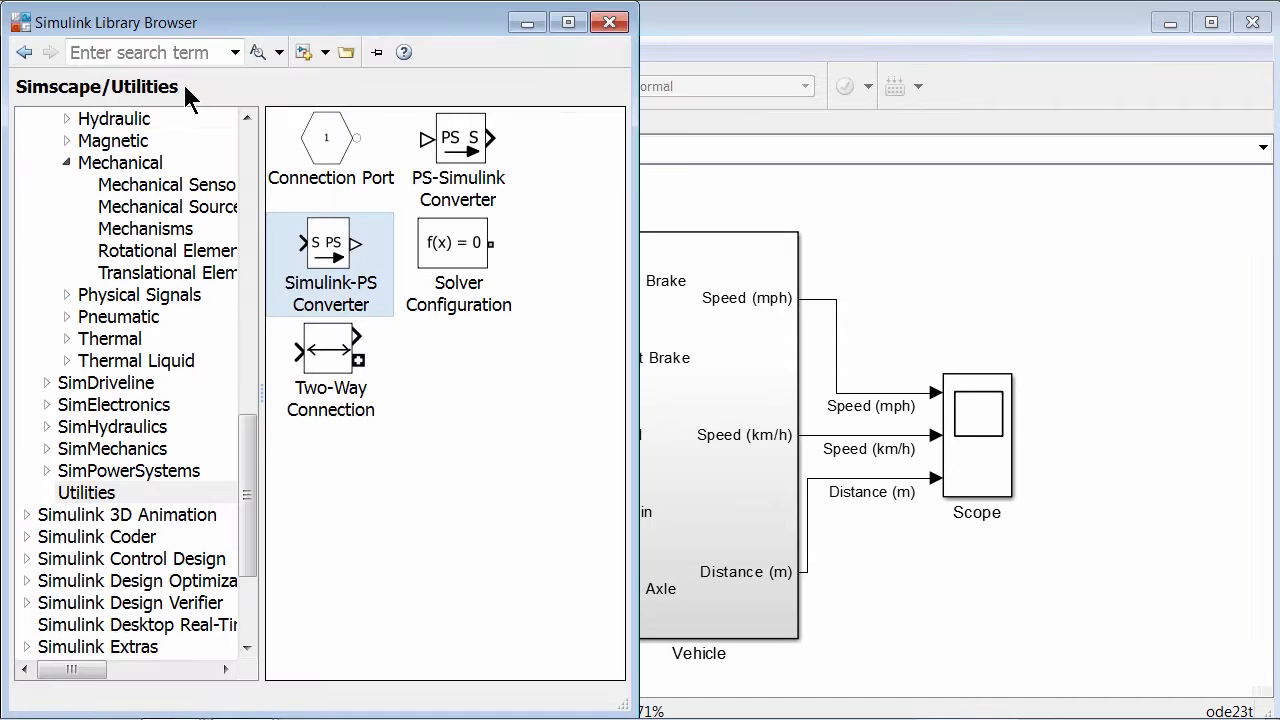
left_click_drag(246, 491, 246, 430)
left_click(146, 364)
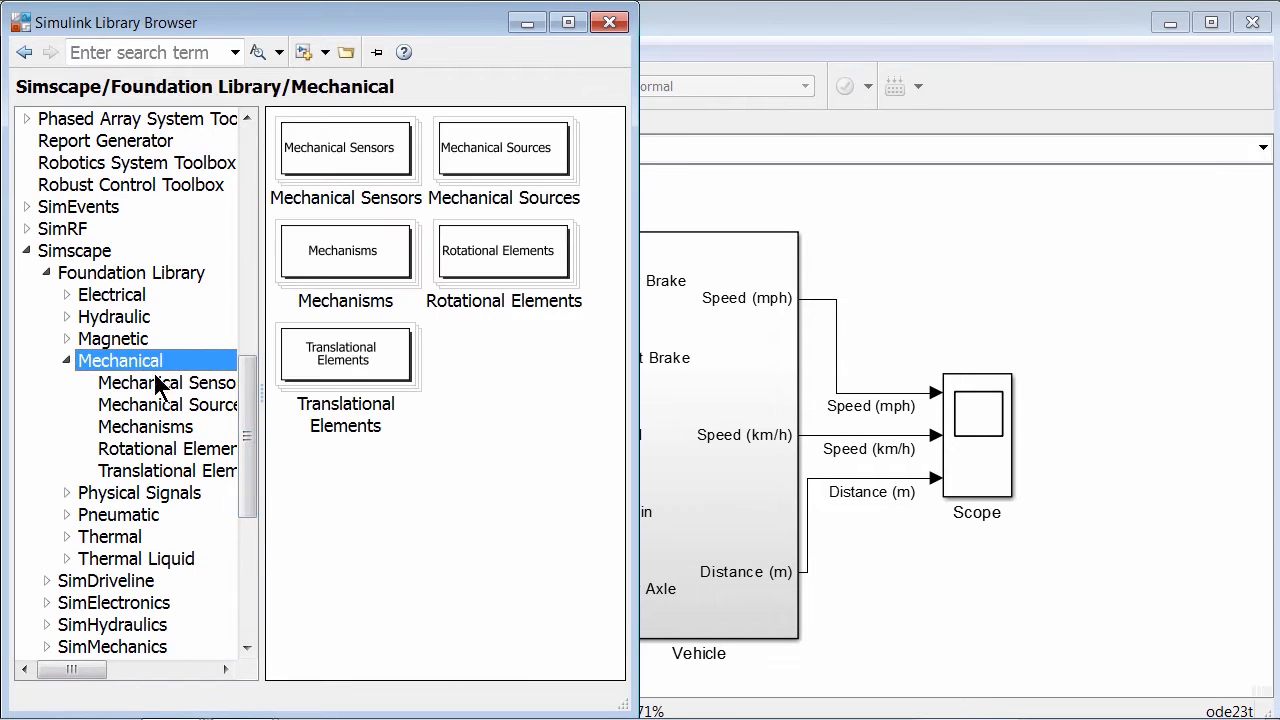
left_click(185, 452)
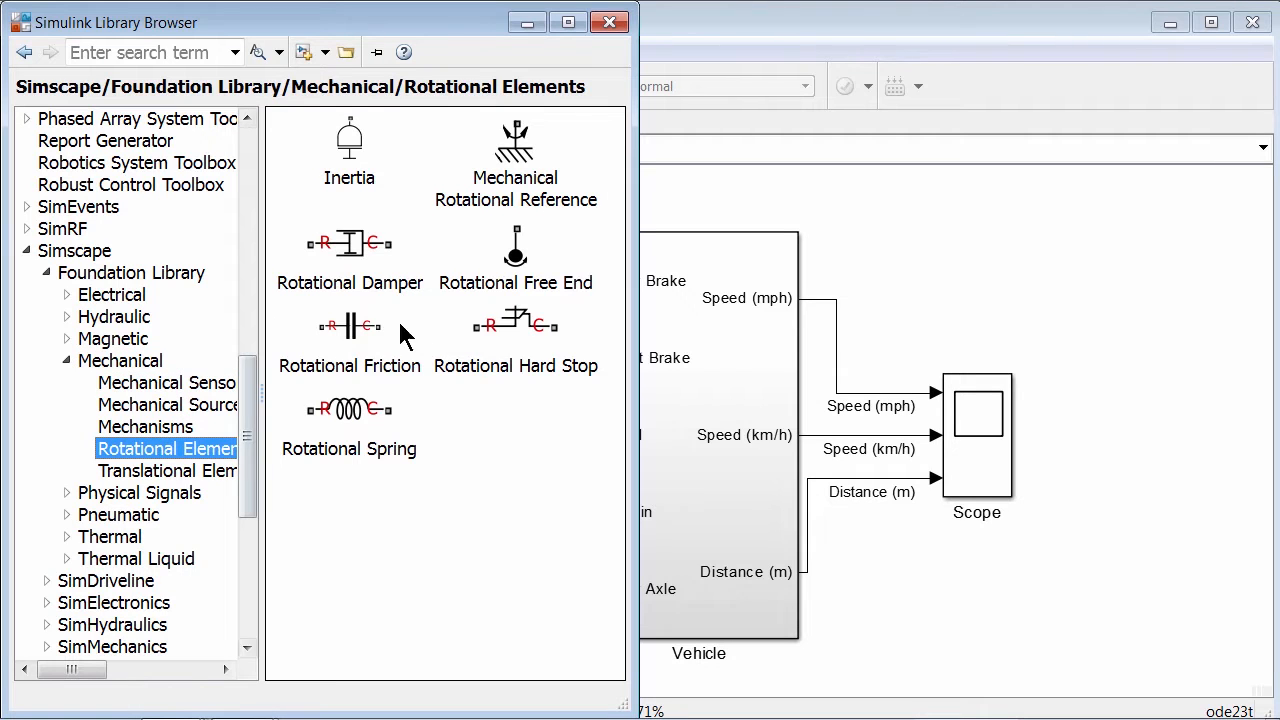
mouse_move(518, 166)
left_mouse_down()
mouse_move(571, 194)
mouse_move(888, 615)
mouse_move(580, 691)
mouse_move(286, 694)
mouse_move(266, 666)
mouse_move(270, 625)
mouse_move(263, 645)
mouse_move(268, 552)
left_mouse_up()
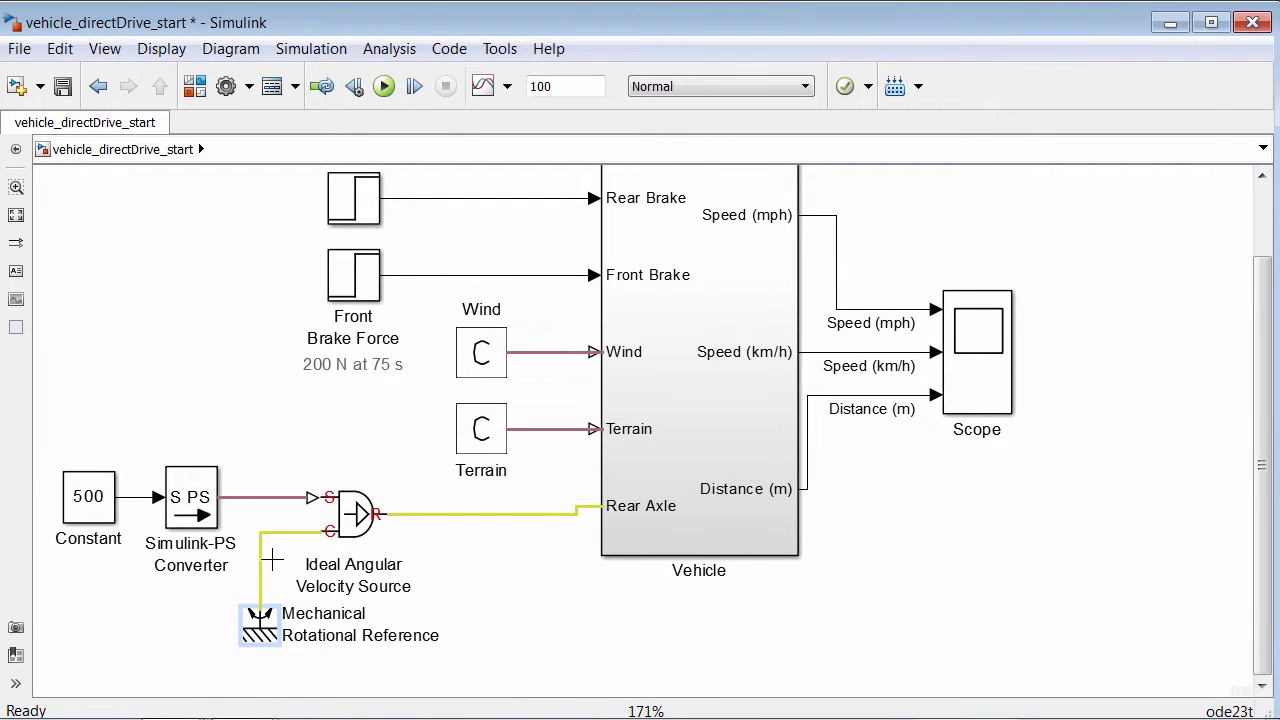
key("space")
- Move the Constant, converter, velocity source and rotational reference together so the source's output line runs straight into Rear Axle
left_click_drag(210, 500, 506, 658)
left_click_drag(484, 559, 484, 550)
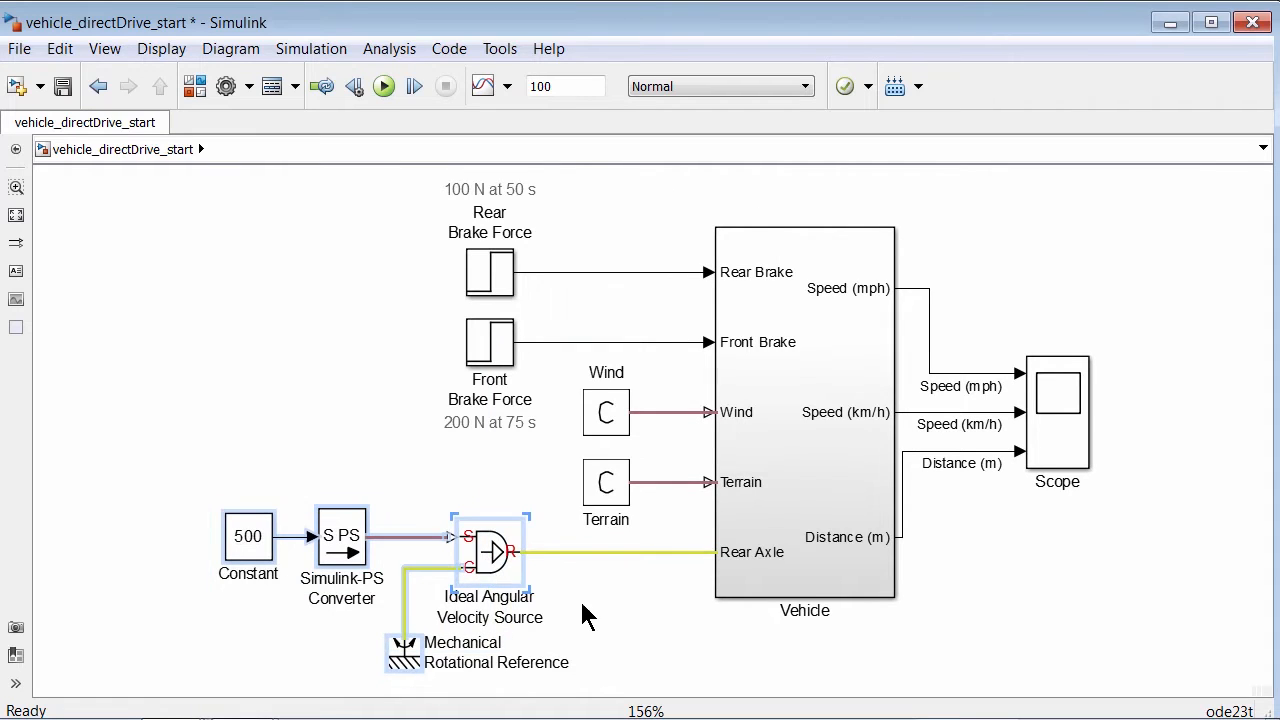
left_click(588, 602)
key("space")
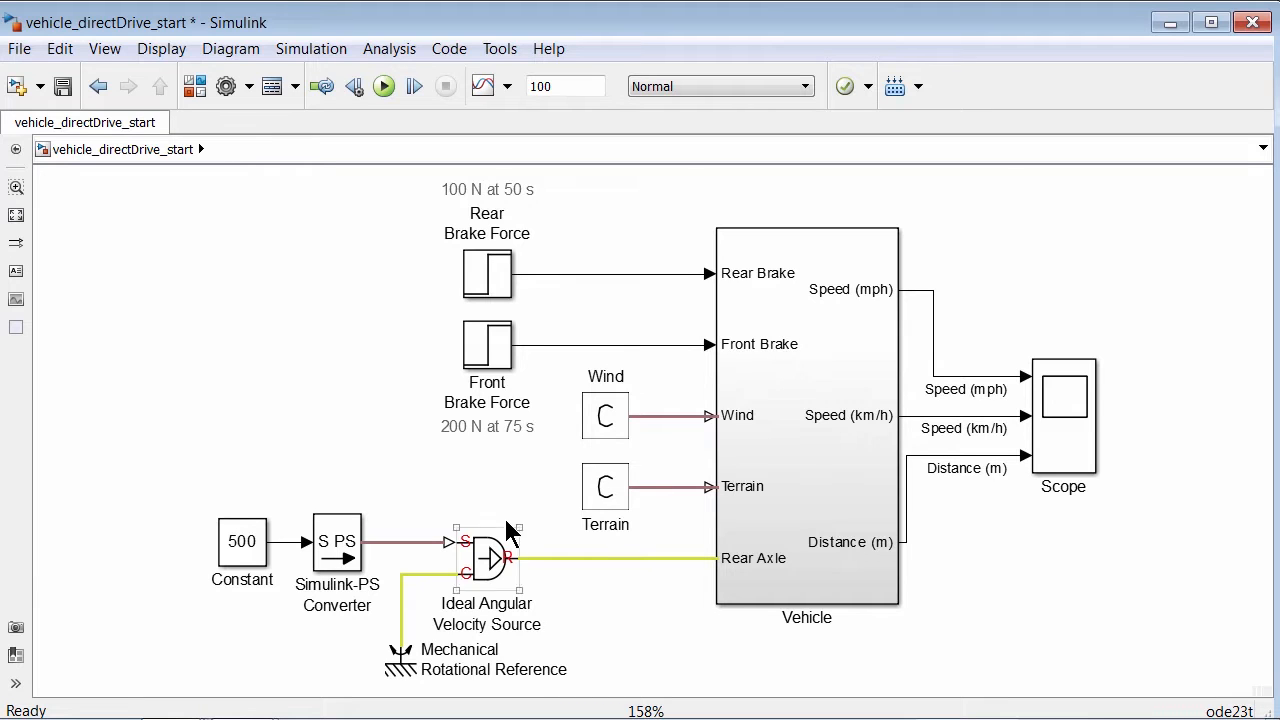
- Add an Ideal Torque Sensor block from the Simscape mechanical sensors below the Rear Axle connection
left_click(193, 86)
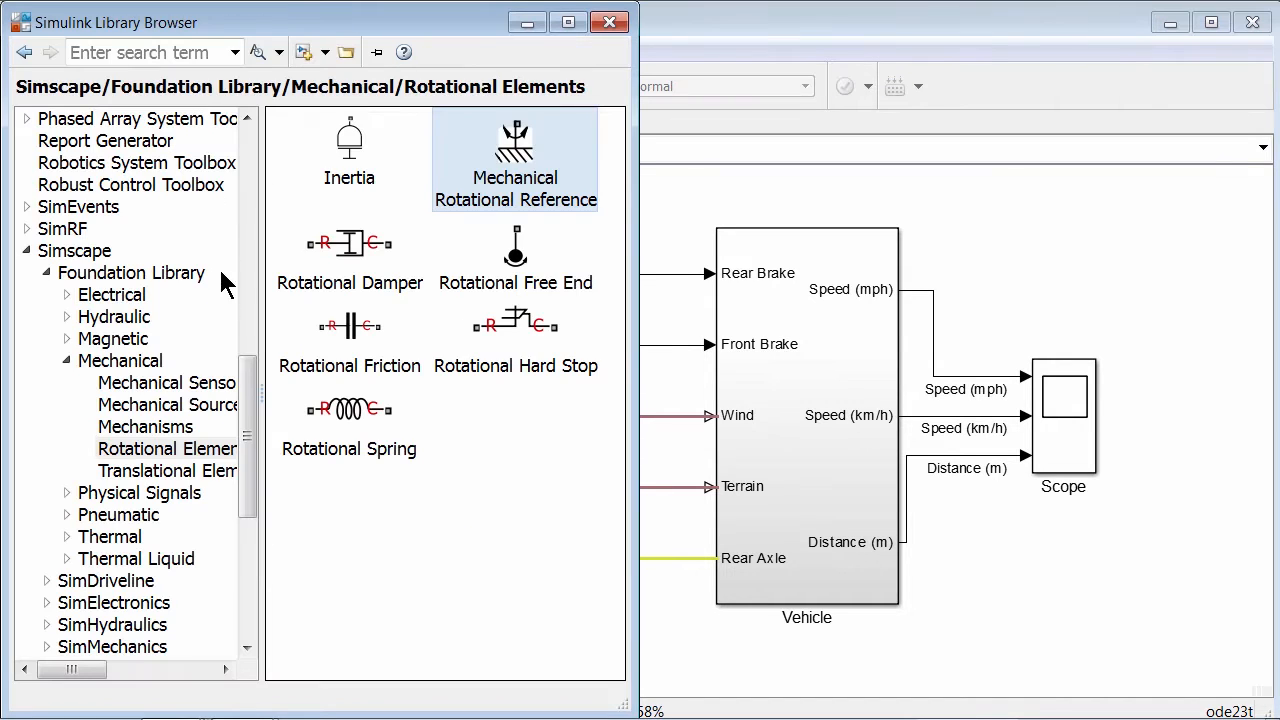
left_click(210, 387)
left_click_drag(362, 252, 677, 645)
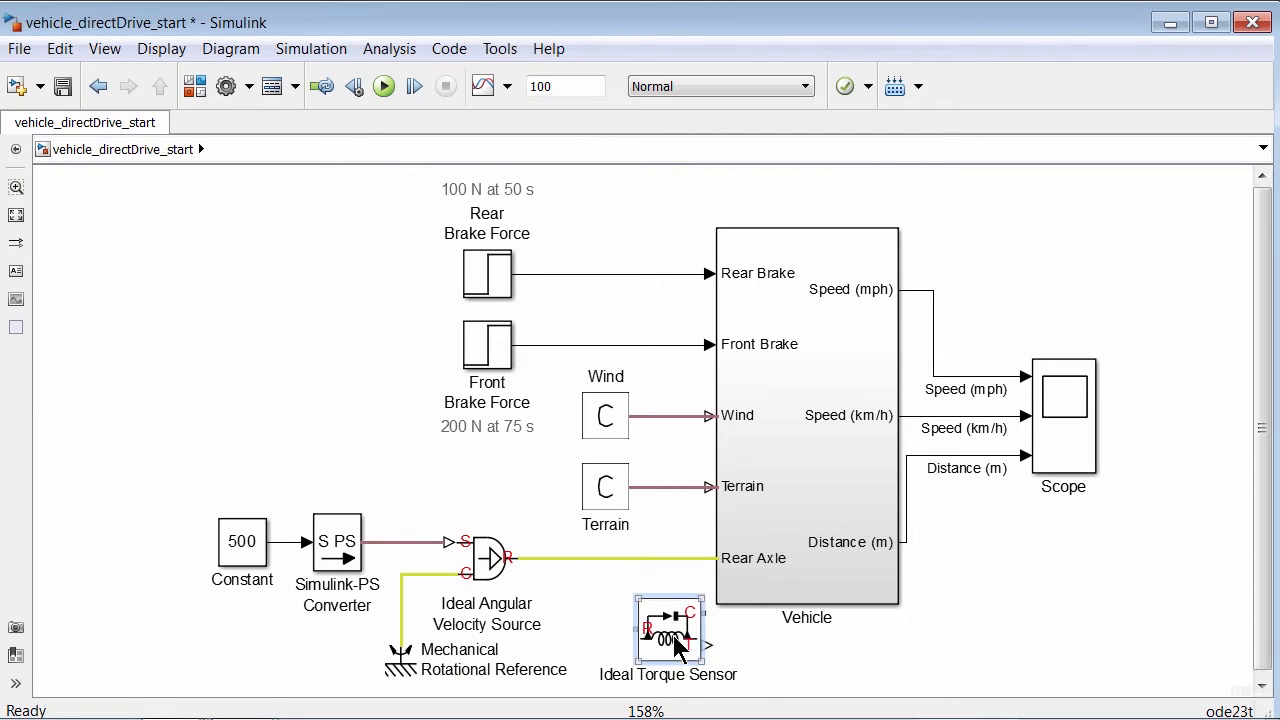
- Delete the direct source-to-Rear Axle line, move the torque sensor into the gap, and connect its C port to Rear Axle
left_click(607, 561)
key("Delete")
left_click(681, 646)
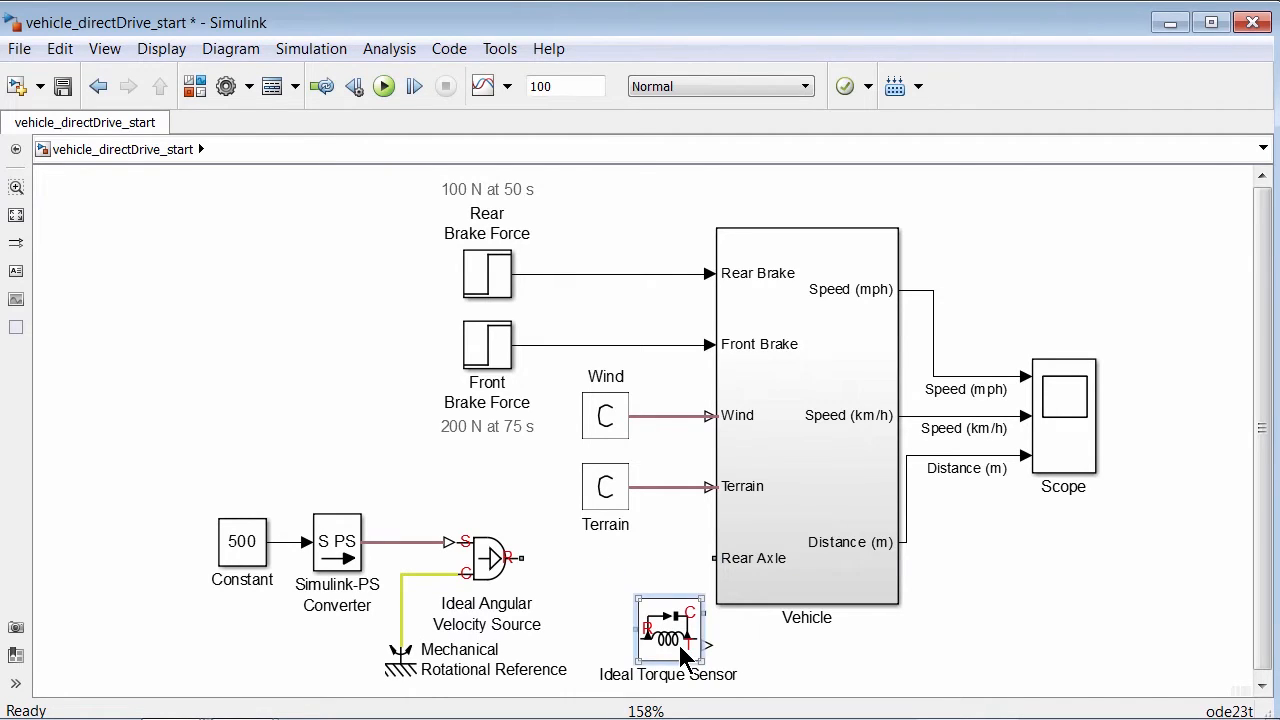
left_click_drag(681, 646, 641, 589)
left_click(690, 566)
- Align the velocity source block group with the torque sensor and connect the source's R port to the sensor's R port
left_click_drag(157, 482, 522, 682)
left_click_drag(486, 551, 447, 567)
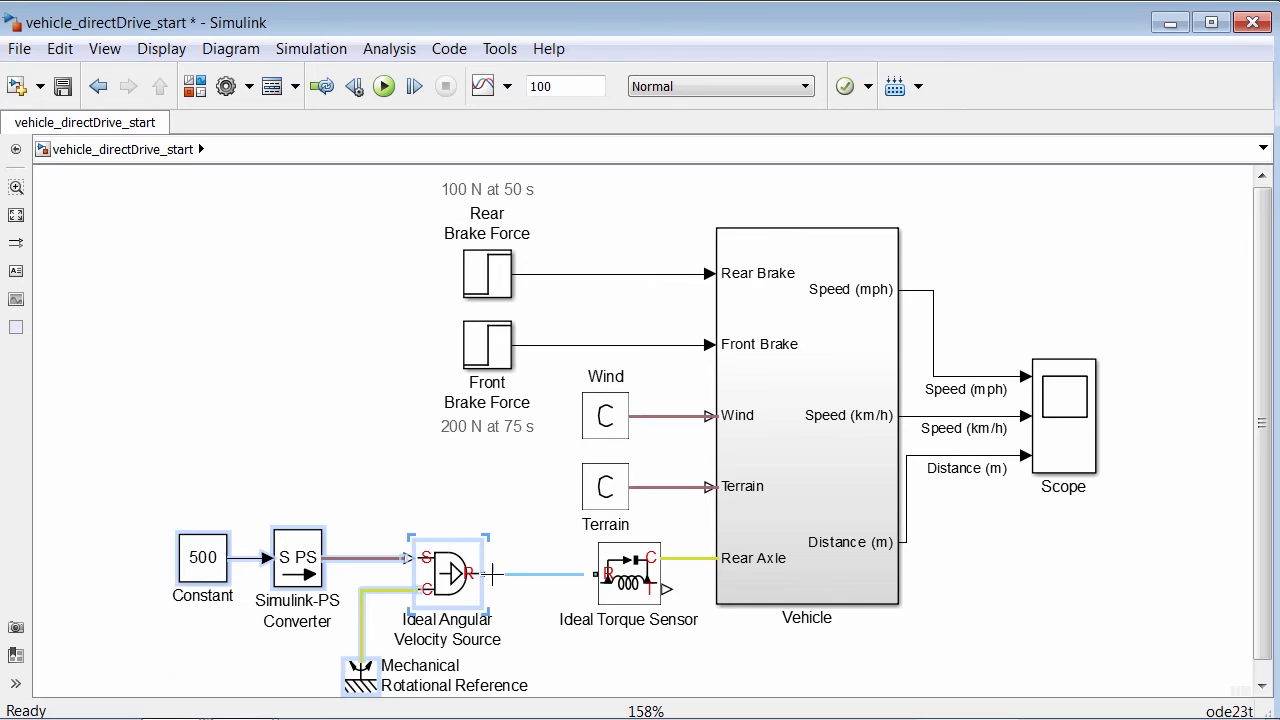
left_click(522, 576)
key("space")
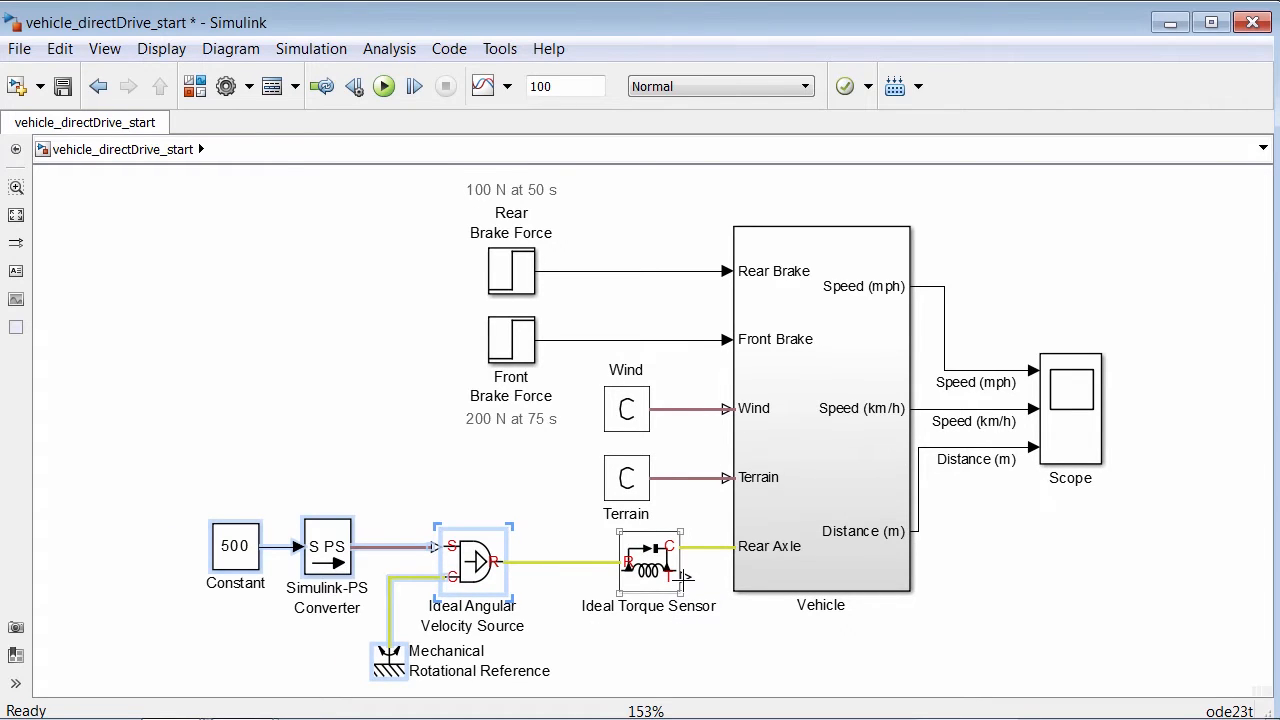
- Add a PS-Simulink Converter below the Vehicle block and connect it to the T port of the Ideal Torque Sensor
left_click_drag(686, 577, 768, 644)
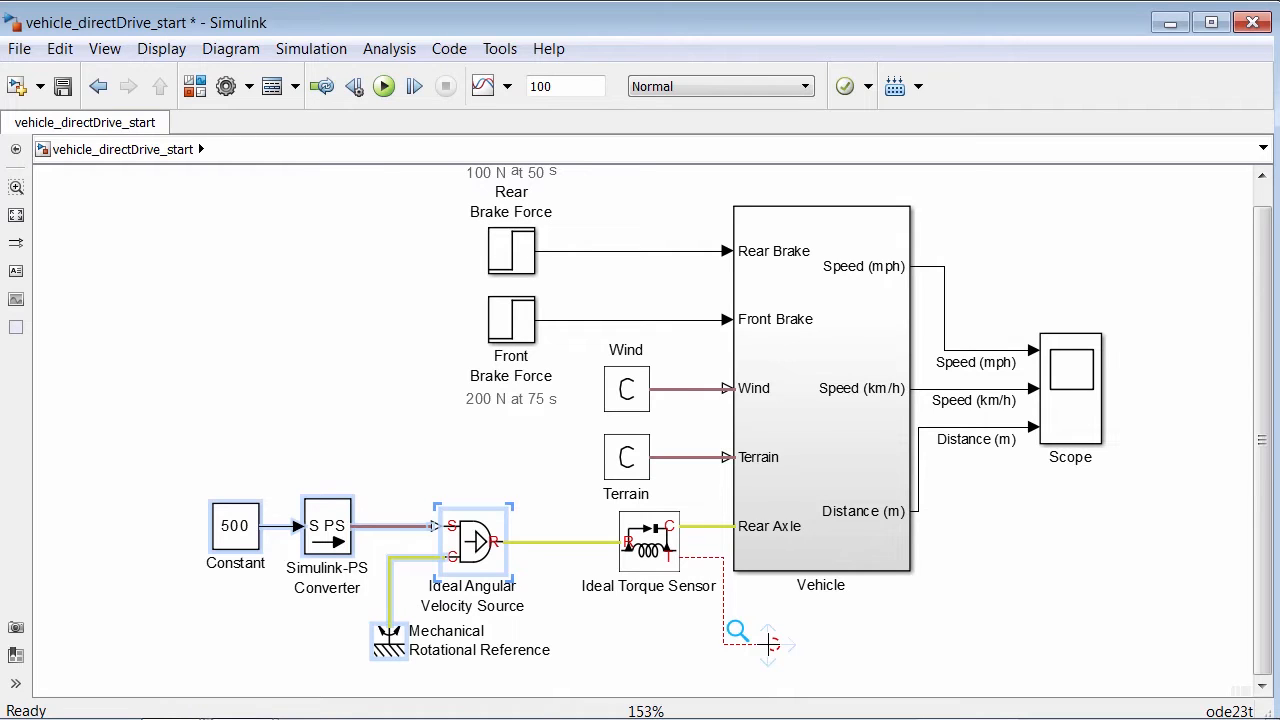
left_click(196, 86)
scroll(253, 427, "down", 3)
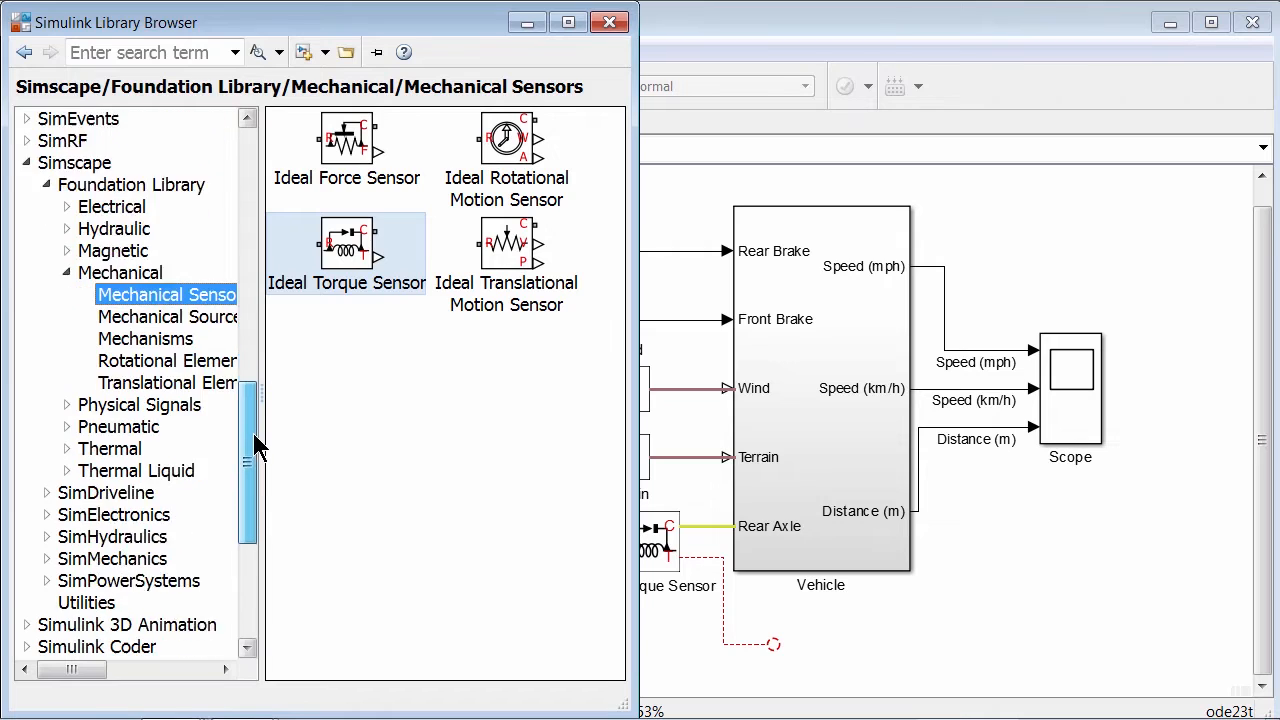
left_click(108, 536)
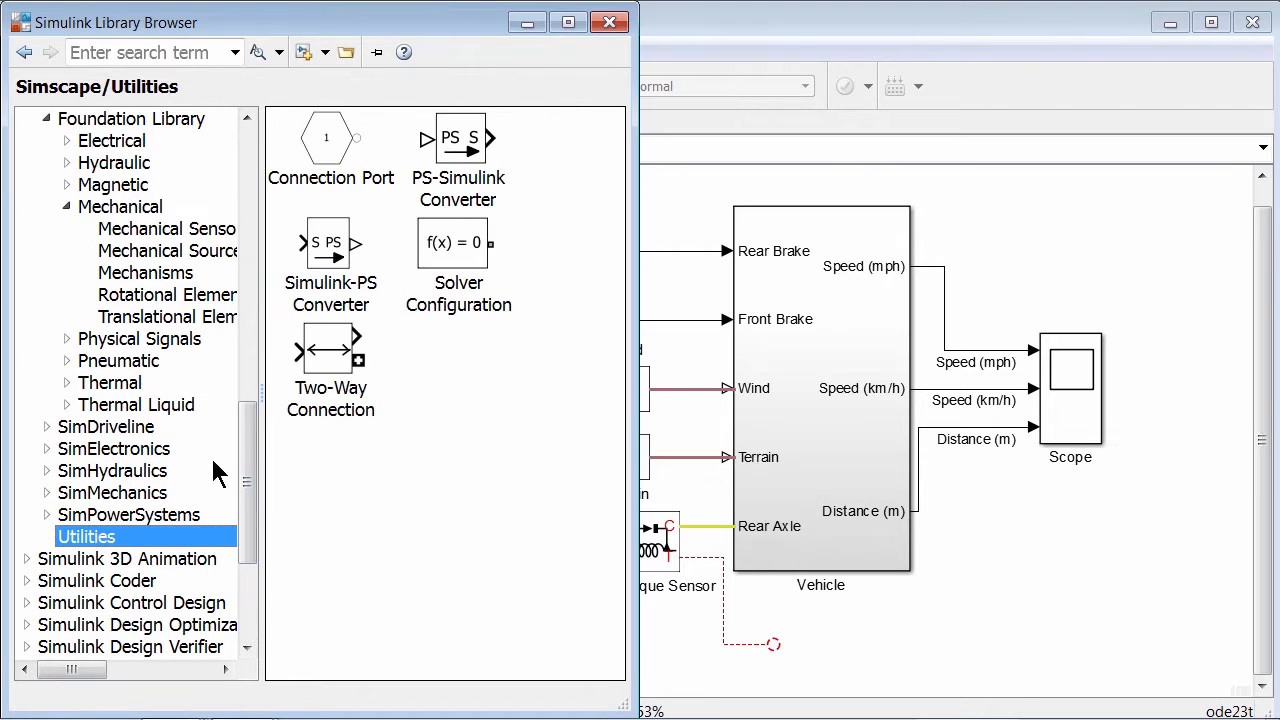
left_click_drag(468, 148, 794, 646)
left_click(903, 626)
key("space")
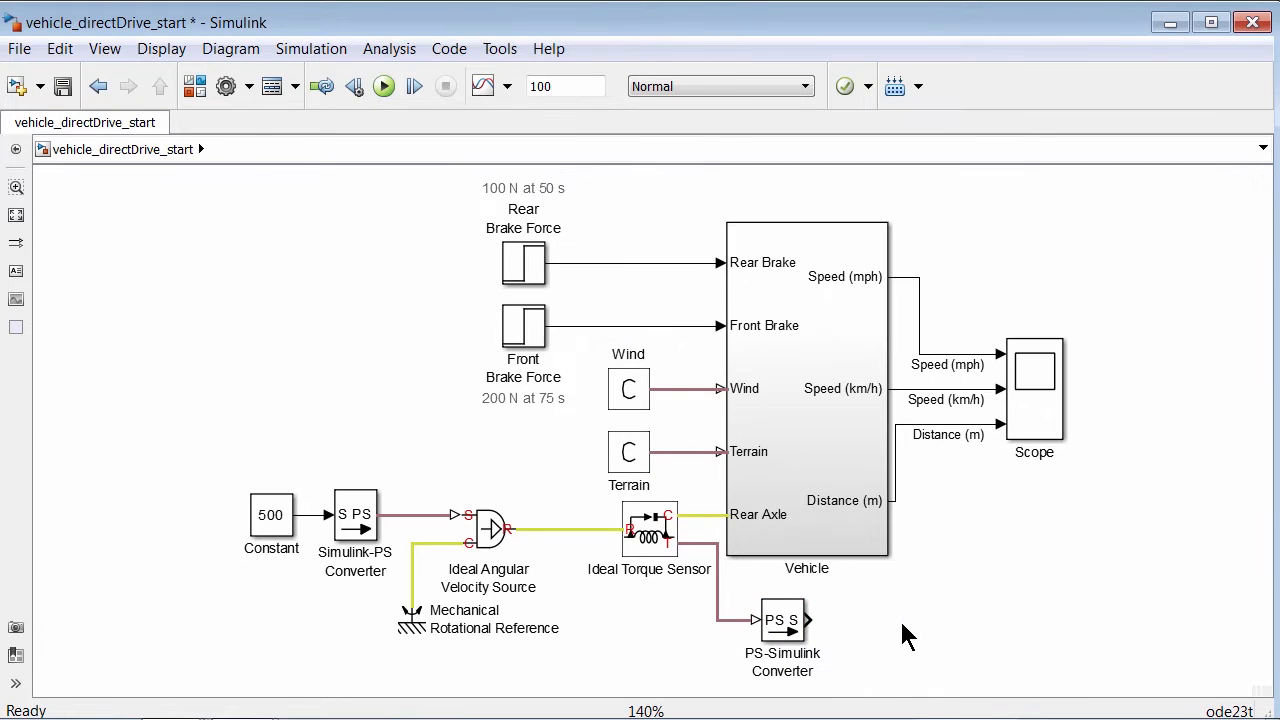
- Add a Scope from the Simulink sinks and connect it to the PS-Simulink Converter's output
left_click(195, 87)
left_click_drag(254, 430, 251, 149)
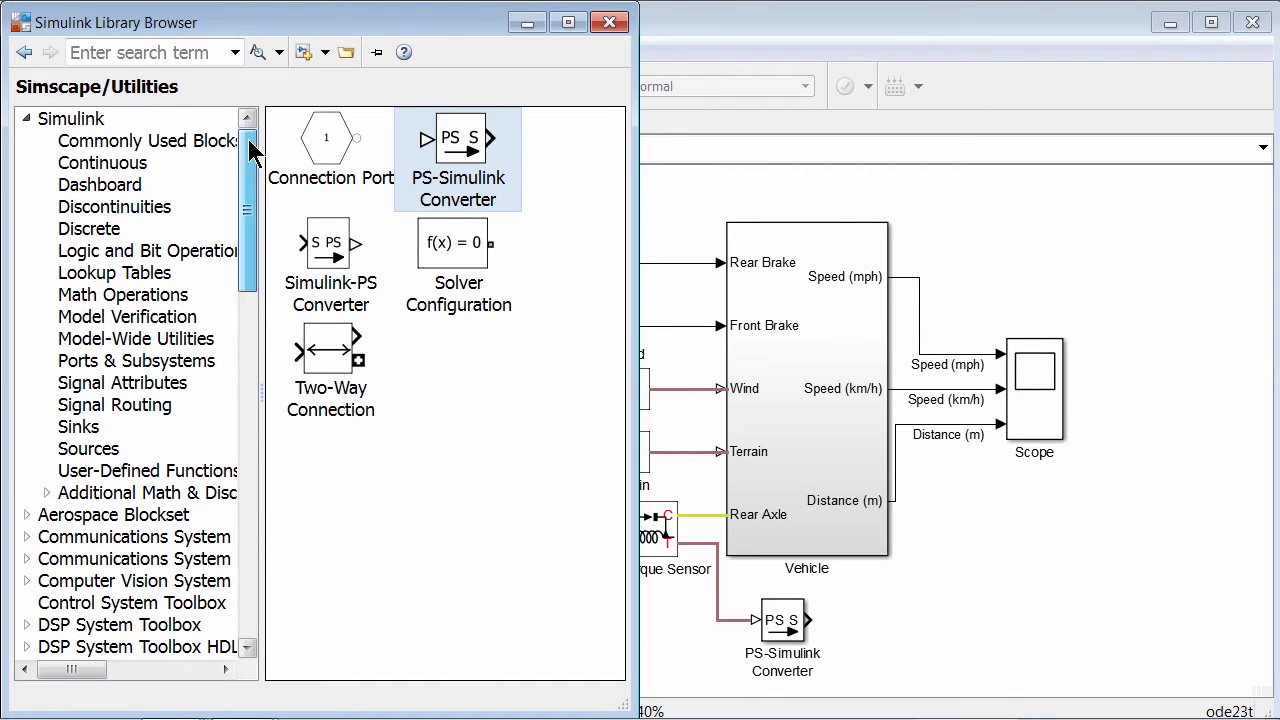
left_click(78, 119)
left_click(104, 428)
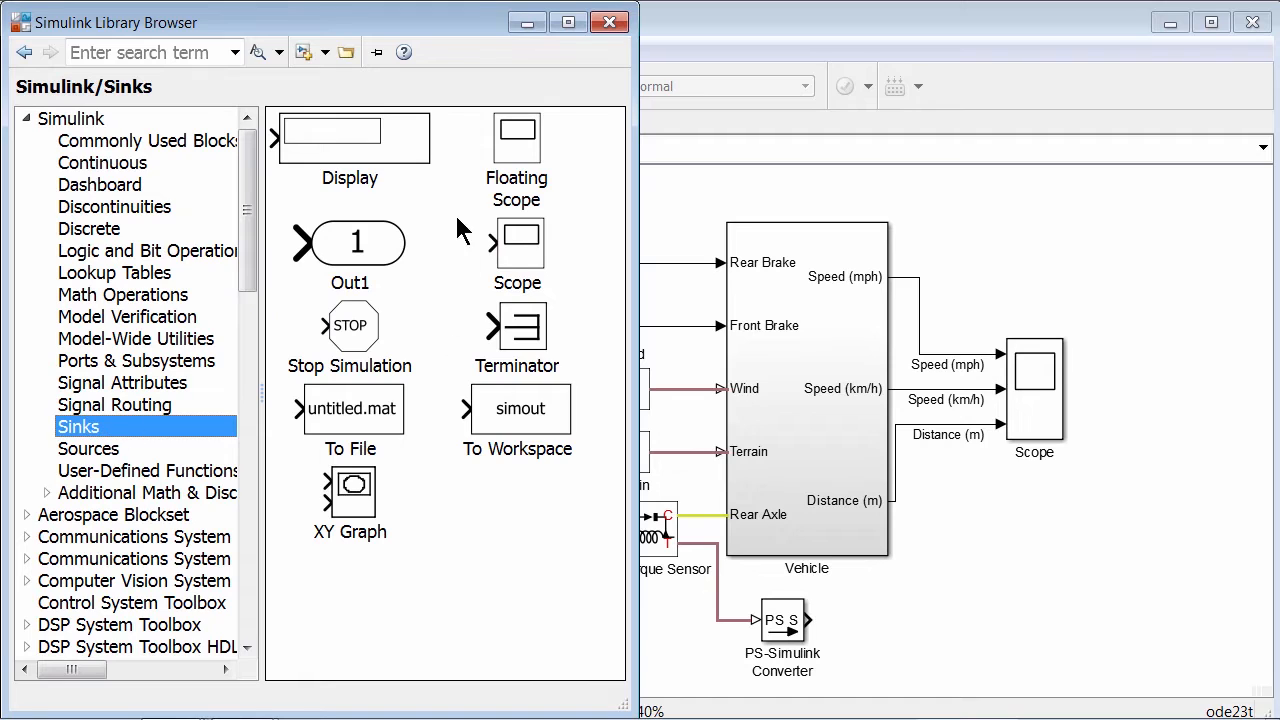
left_click_drag(508, 255, 858, 620)
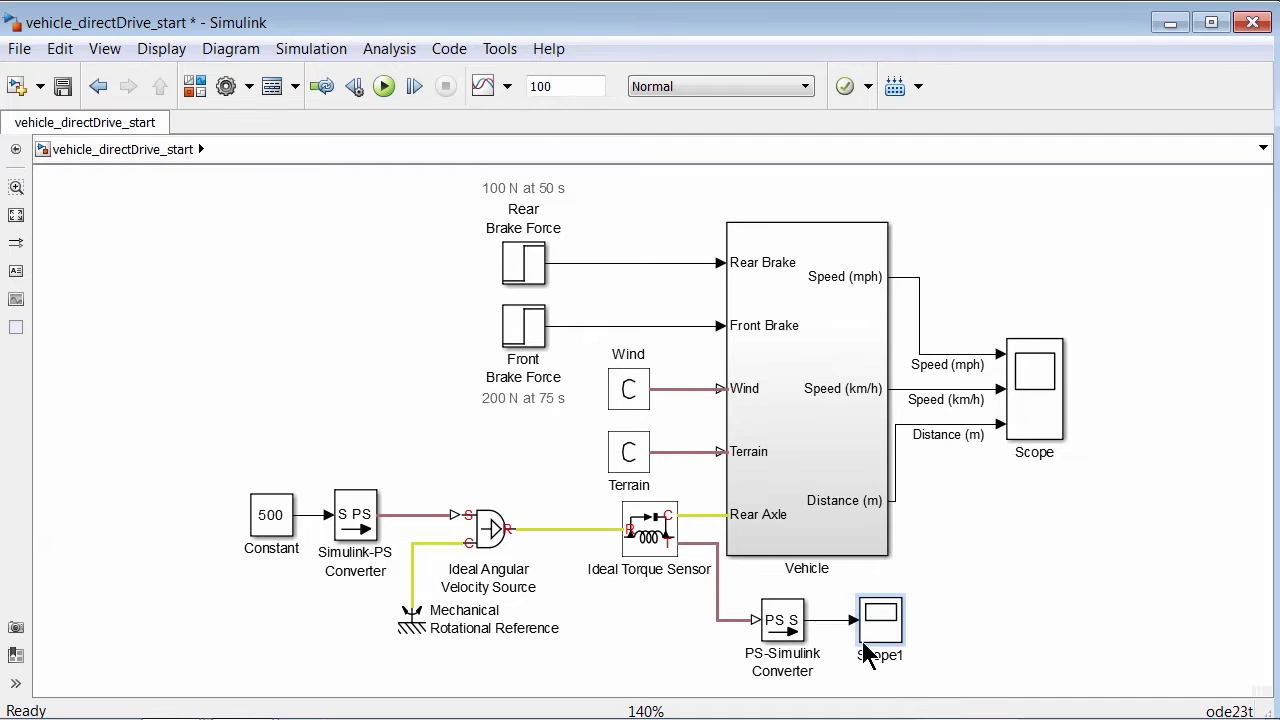
- Rename the scope attached to the PS-Simulink Converter as Torque
double_click(885, 657)
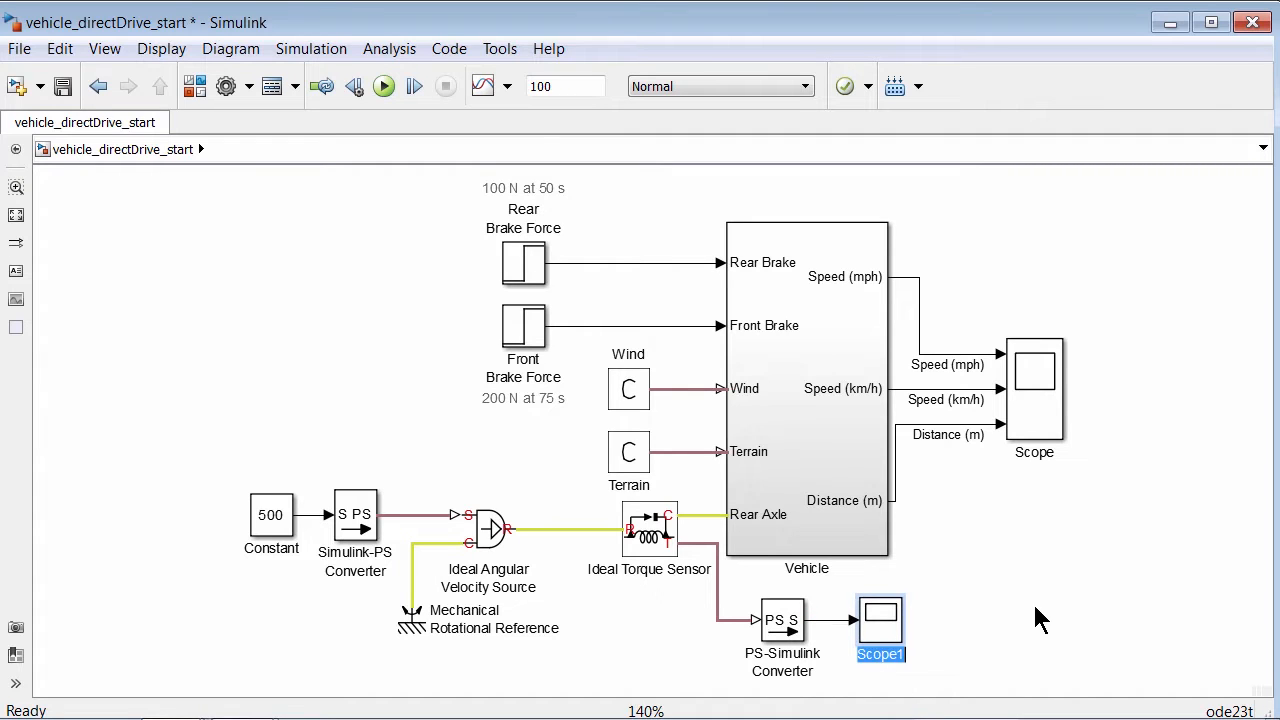
type("Torque")
left_click(1036, 606)
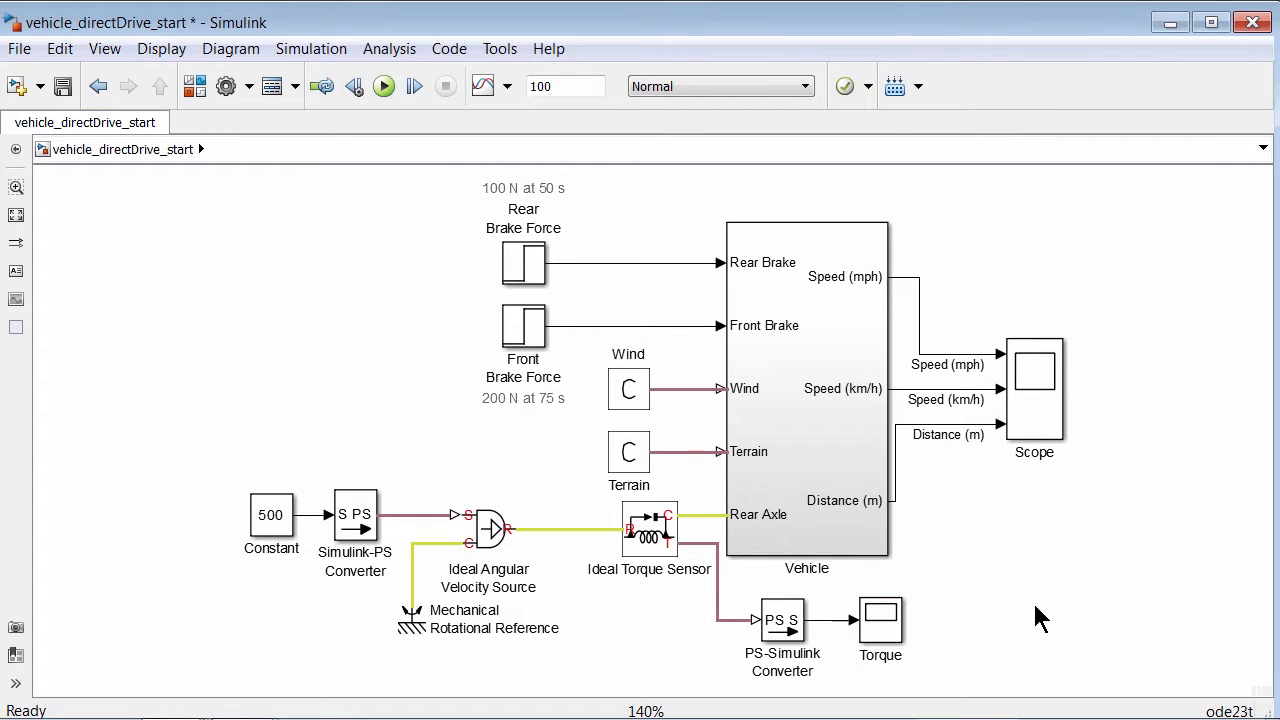
- Run the simulation and open the Scope to examine the vehicle's speed and distance
left_click(383, 86)
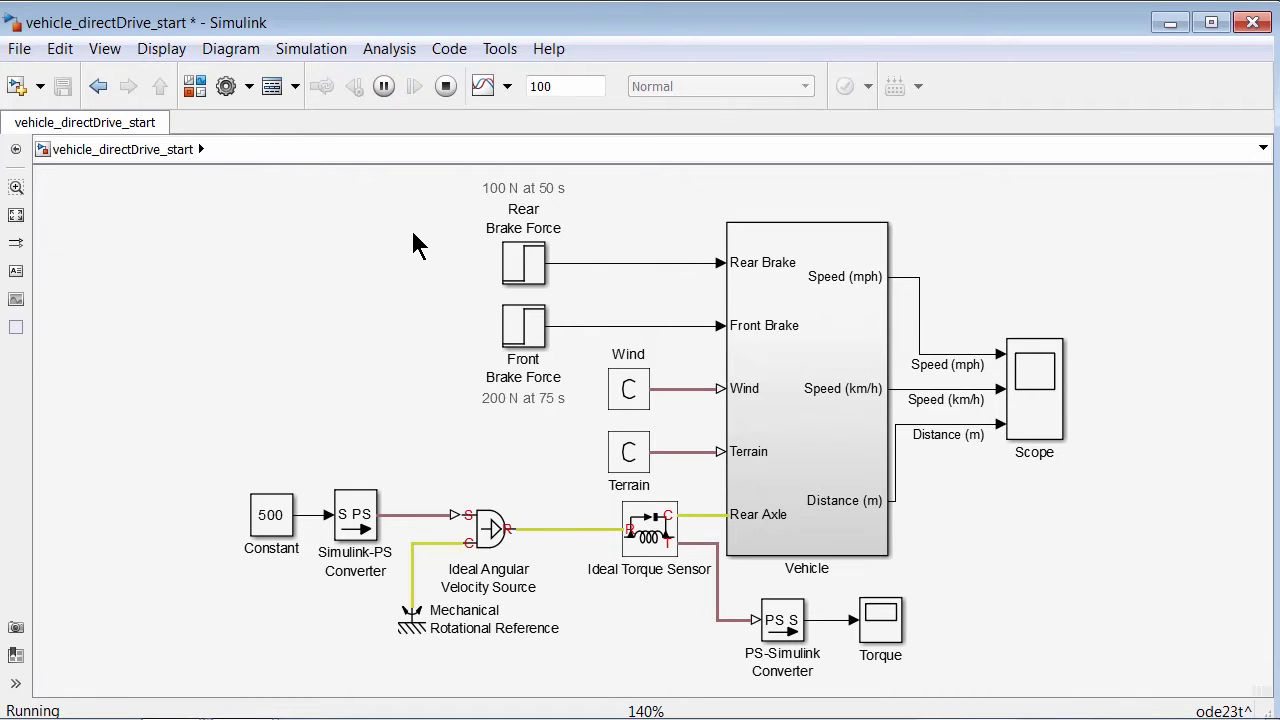
double_click(1033, 410)
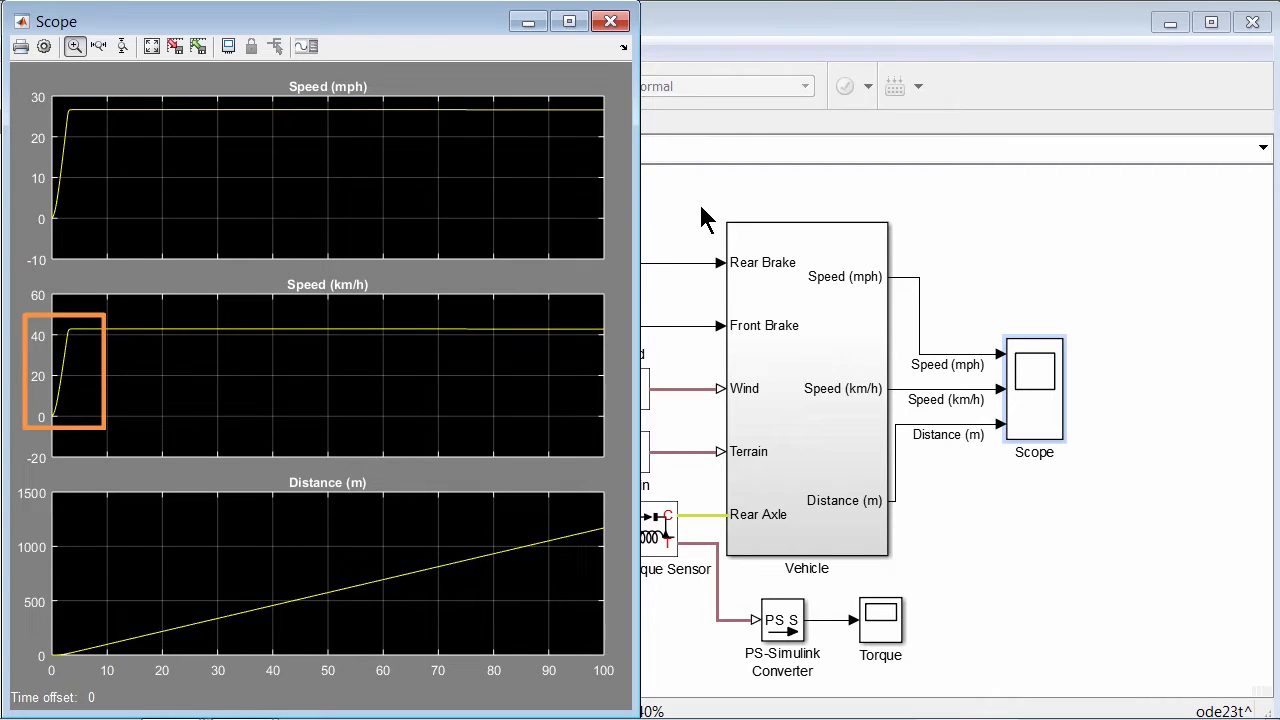
- Open the Wheel Quantities scope inside the nested Vehicle Subsystem and autoscale its wheel slip and normal force plots
left_click(788, 347)
double_click(788, 347)
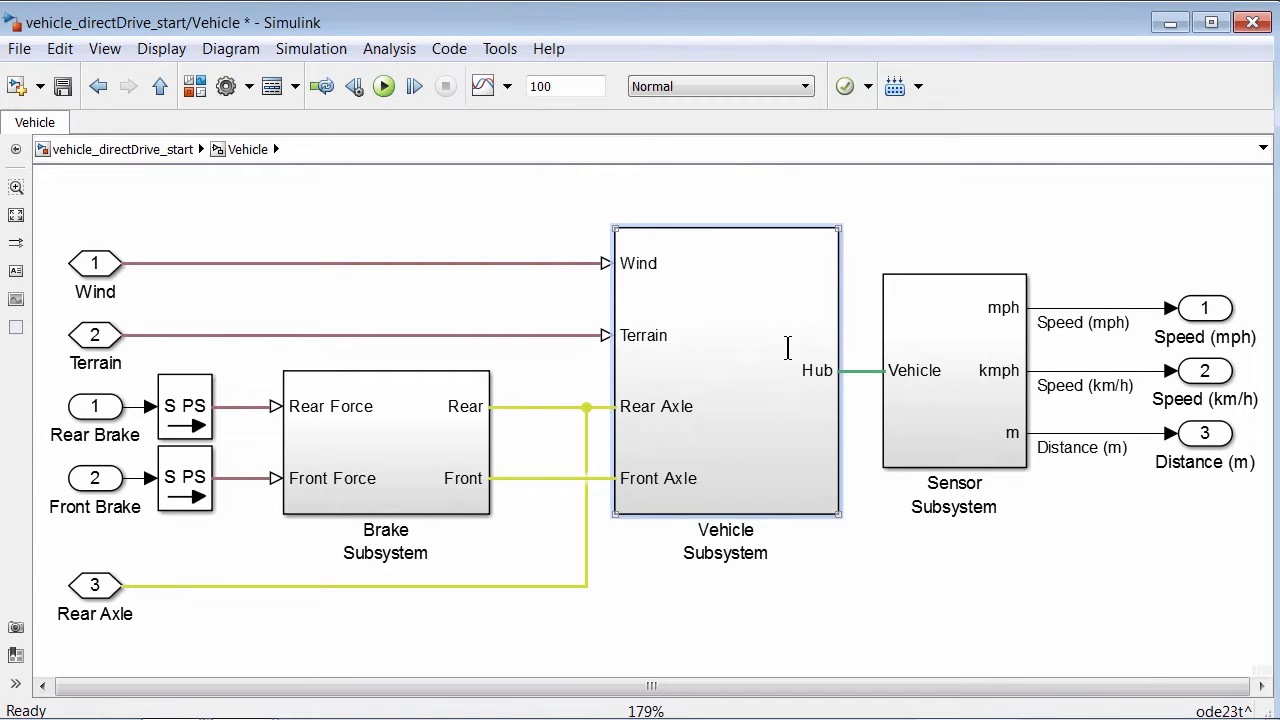
double_click(790, 352)
double_click(1190, 320)
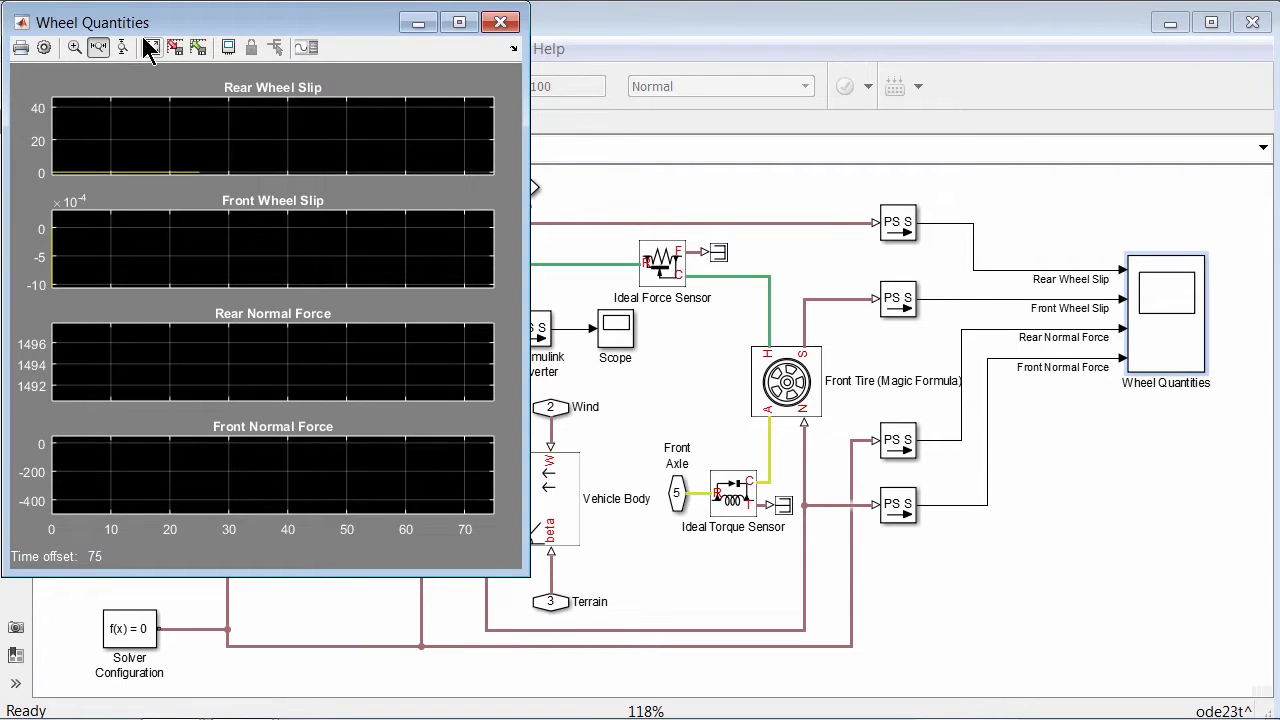
left_click(148, 46)
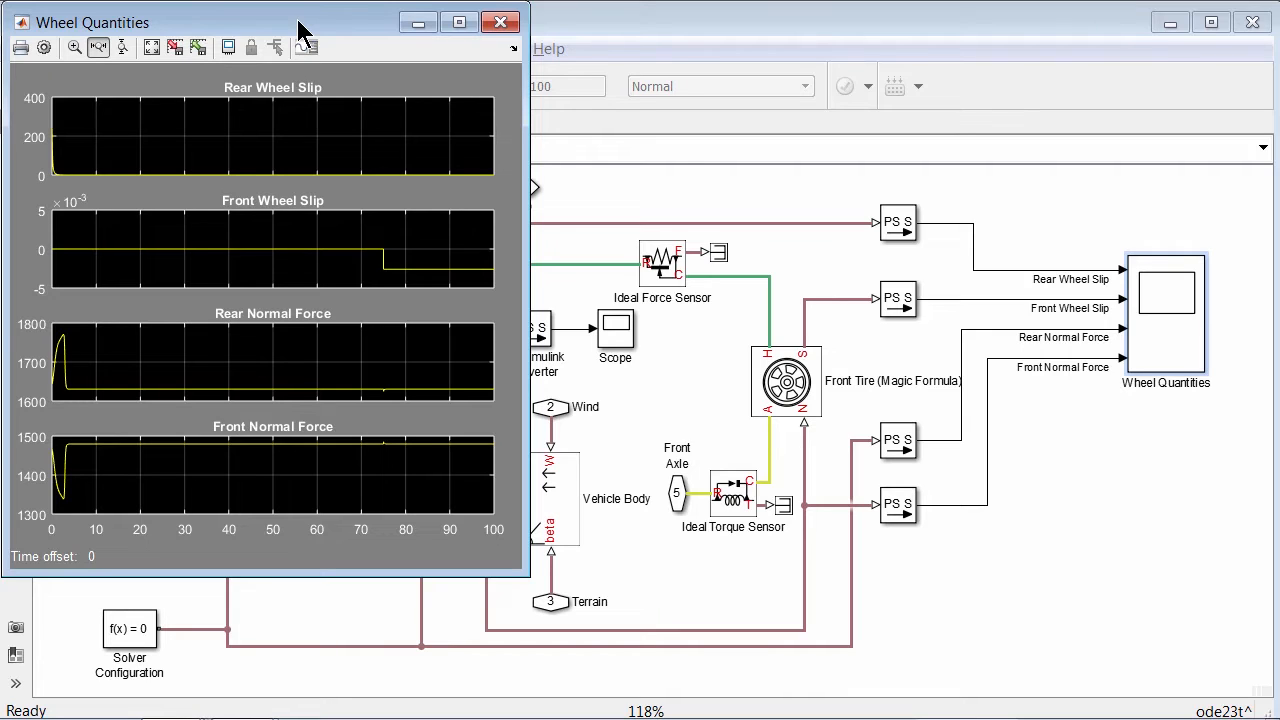
- Return to the top-level model, open the Torque scope, and compare it side by side with the speed and distance Scope
left_click(612, 190)
left_click(152, 152)
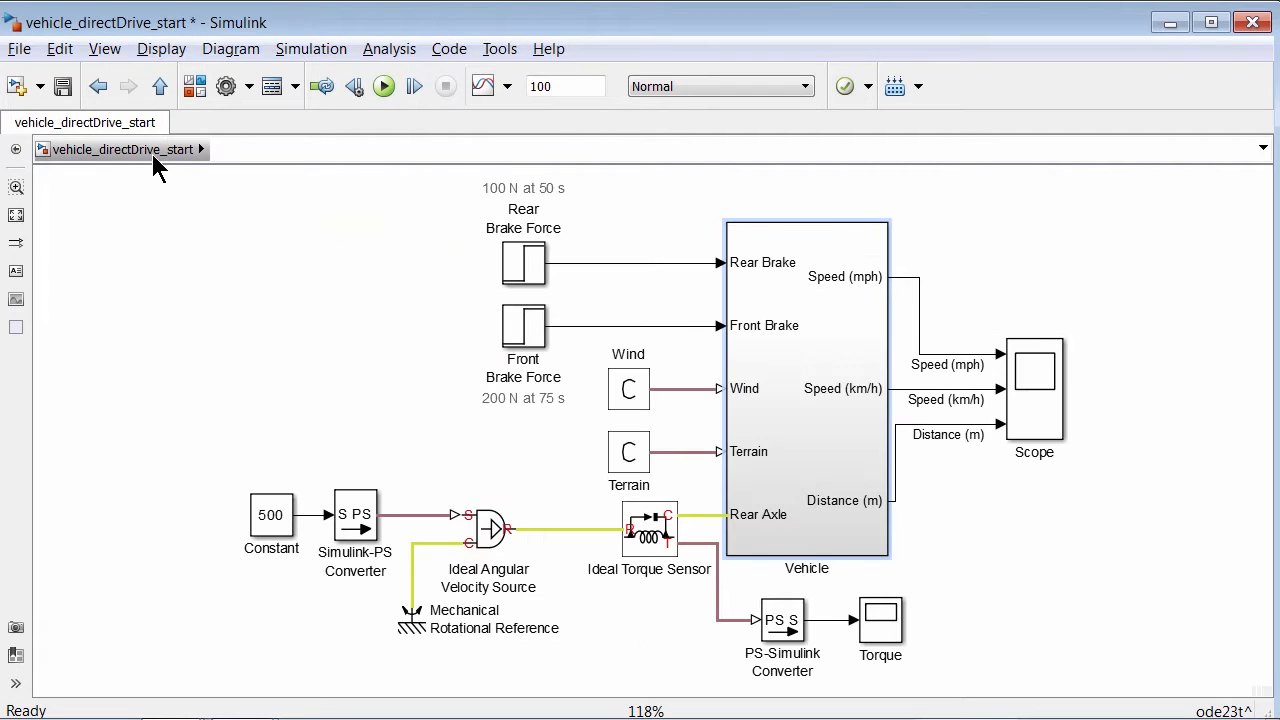
double_click(897, 628)
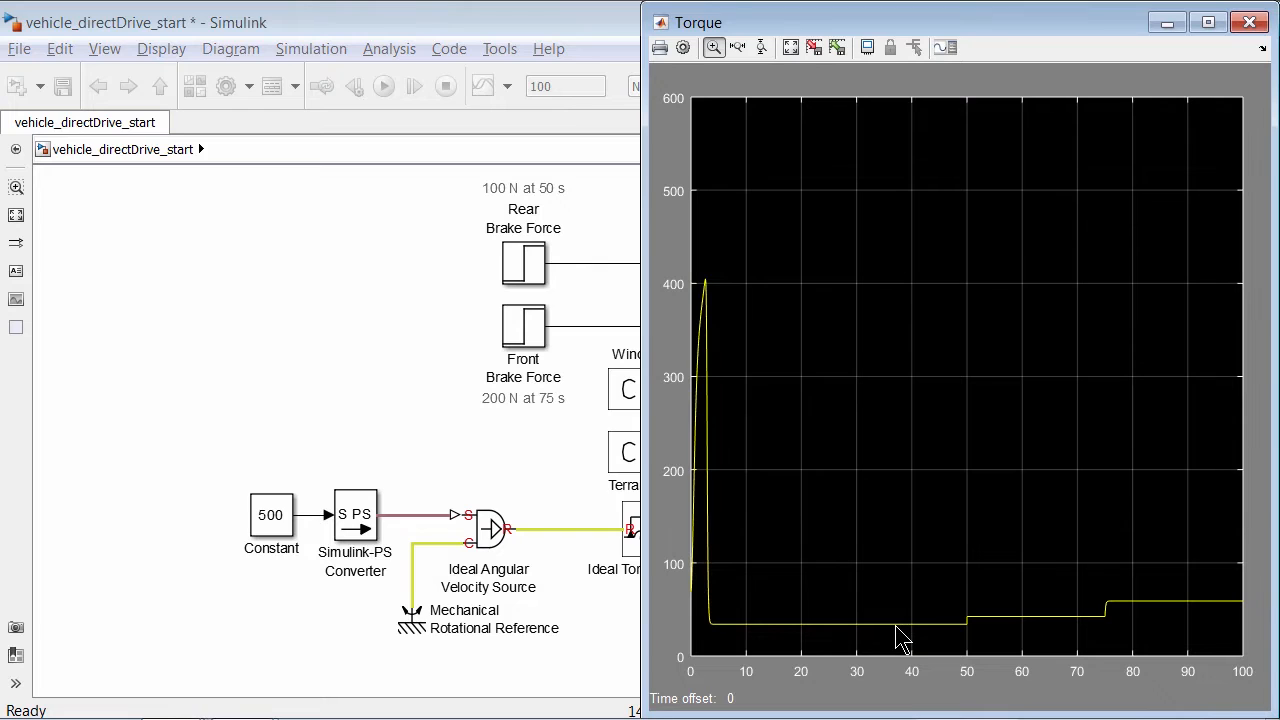
key("alt+Tab")
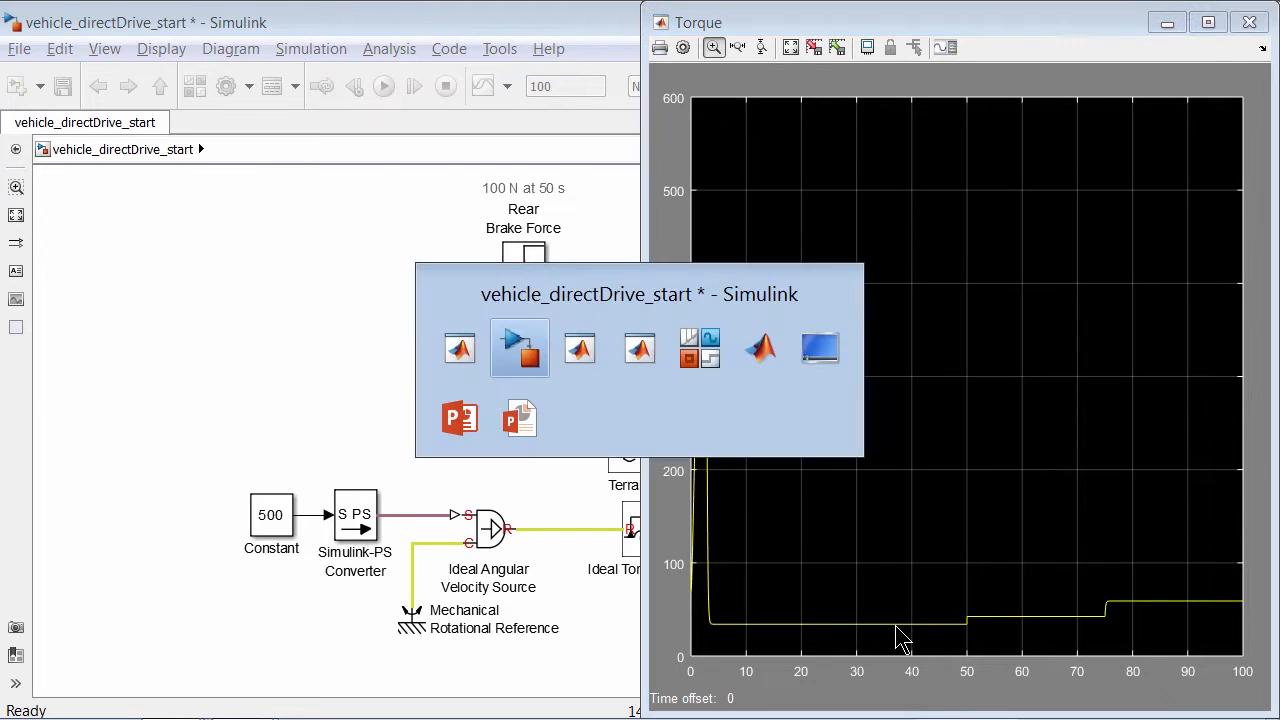
key("alt+Tab")
key("alt+Tab")
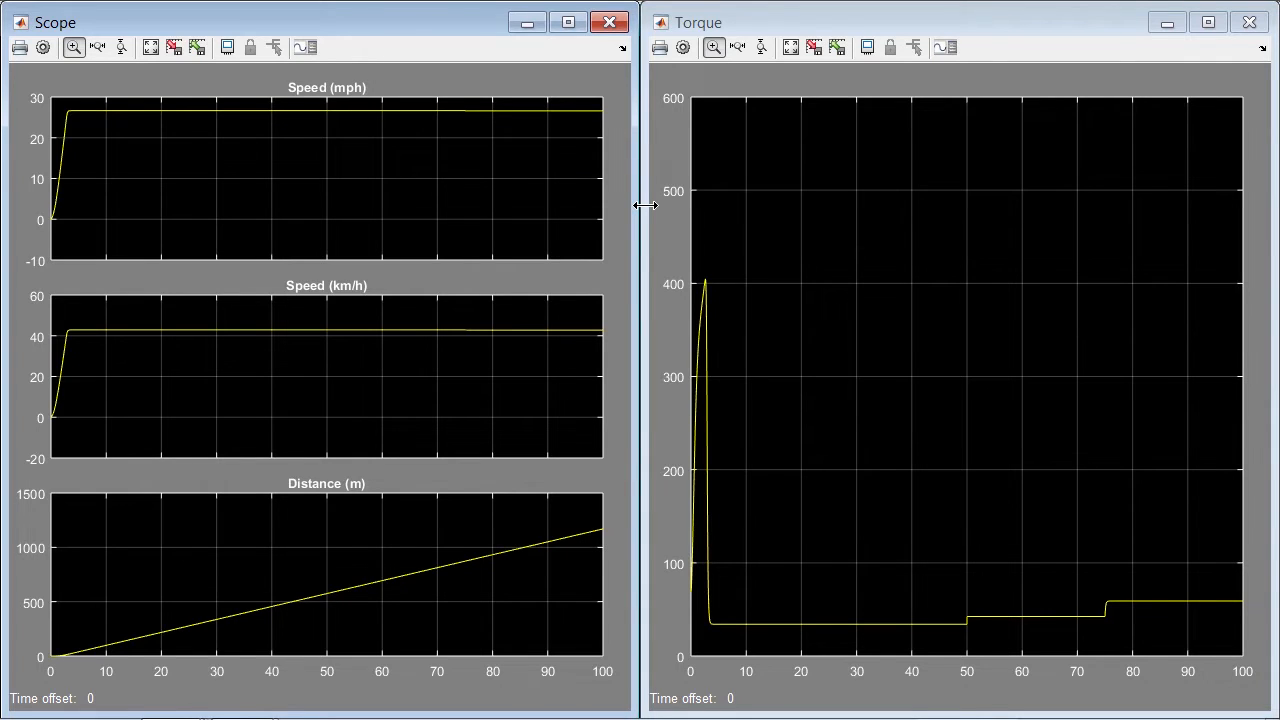
- Return to the model and open the Rear Tire (Magic Formula) block's parameters inside the nested Vehicle Subsystem
key("alt+Tab")
key("Tab")
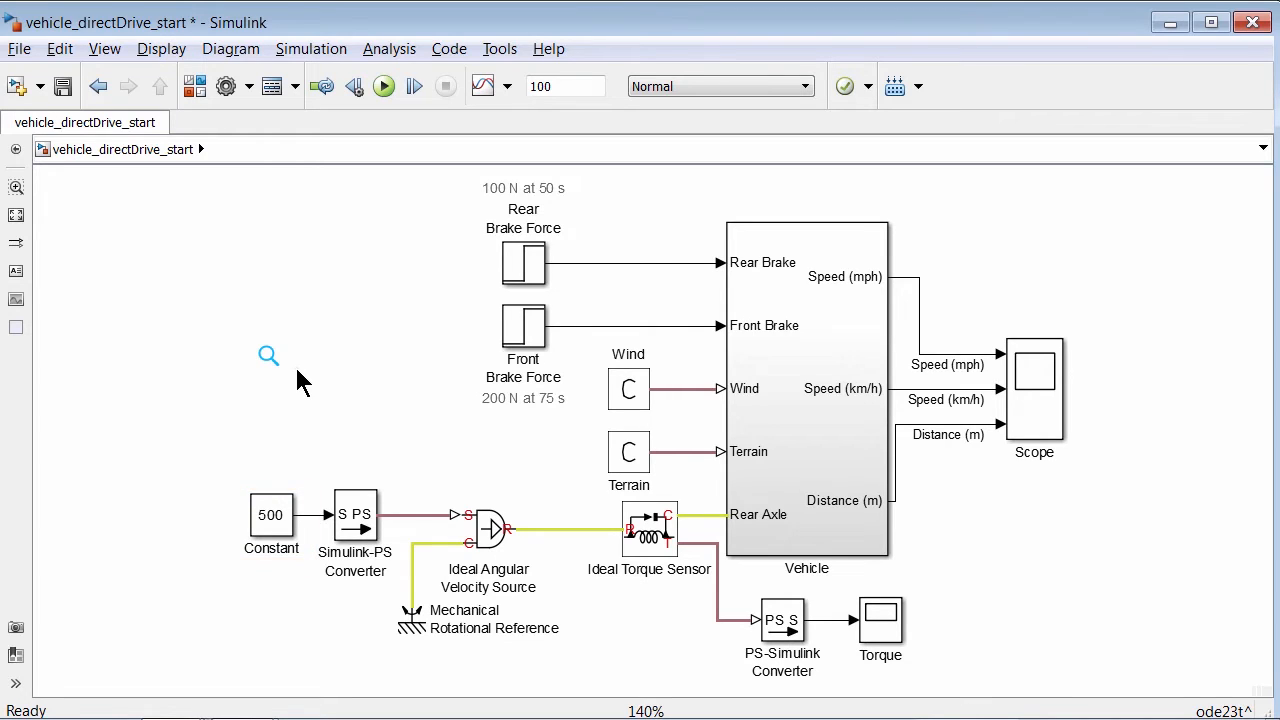
double_click(811, 386)
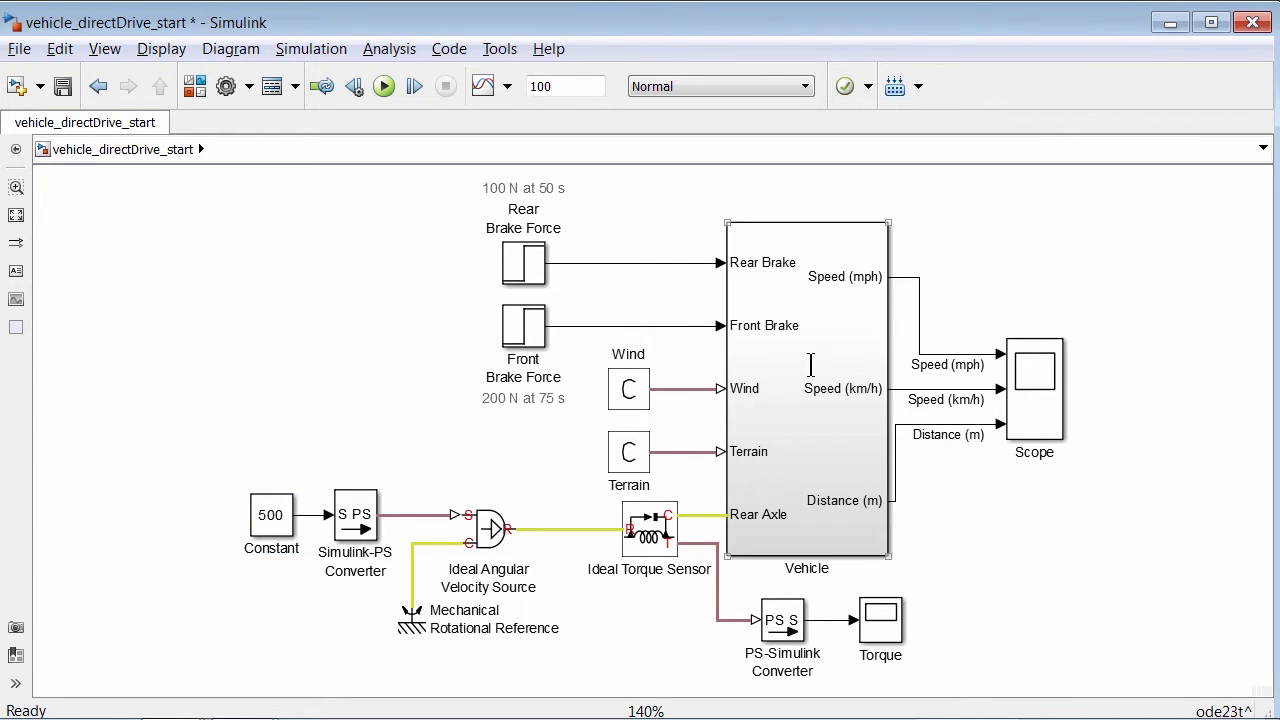
double_click(800, 383)
left_click(253, 403)
double_click(249, 395)
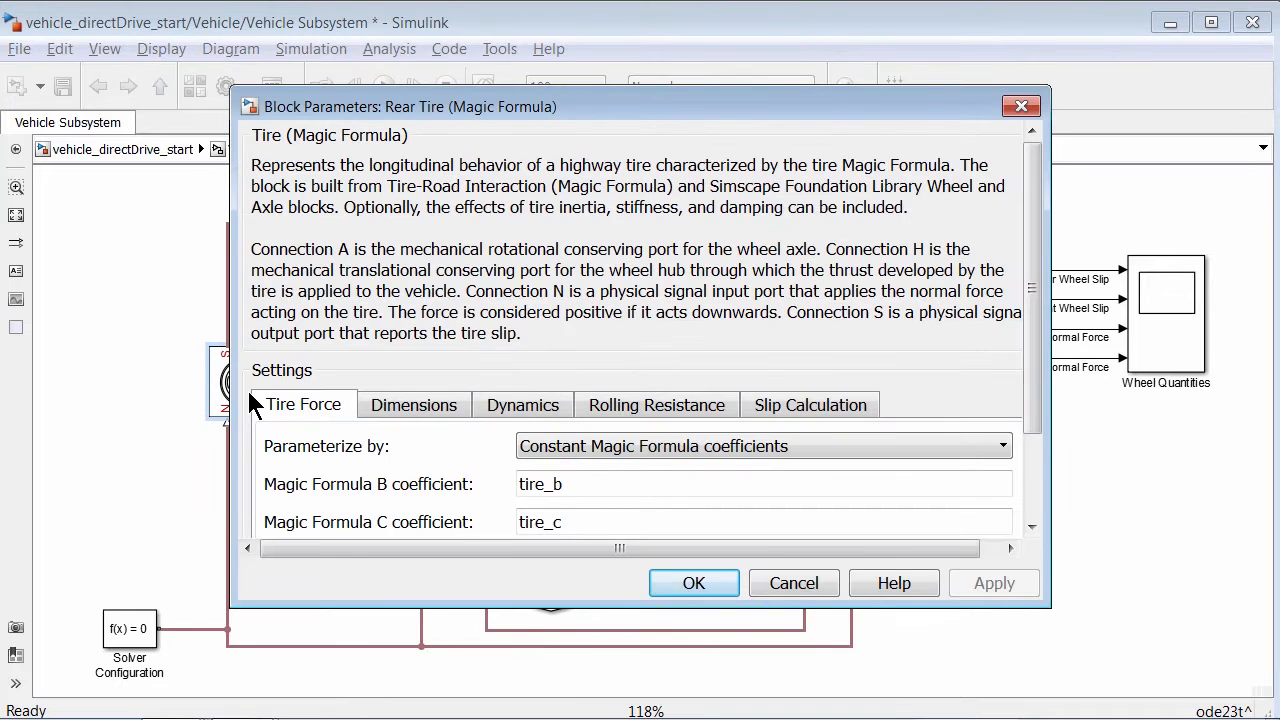
- Show the Rear Tire block's Dynamics settings, enlarge the dialog and examine the initial velocity value
left_click(522, 405)
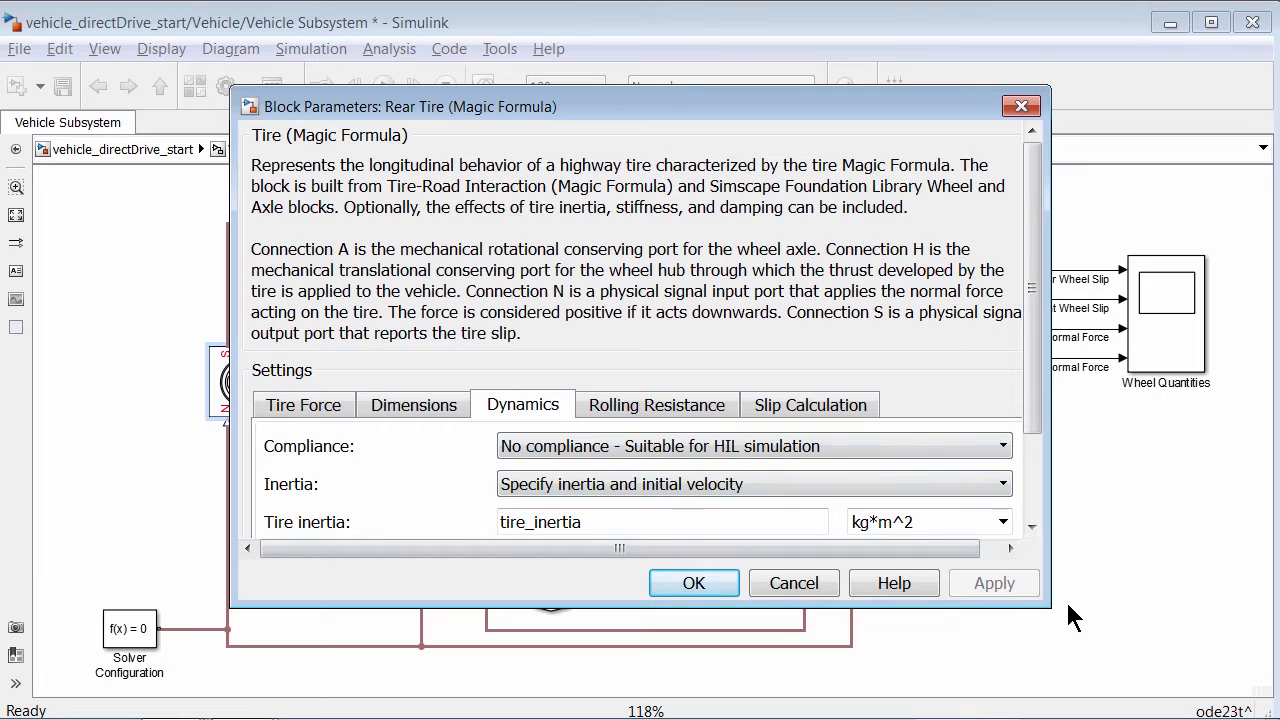
left_click_drag(1048, 604, 1102, 706)
double_click(726, 539)
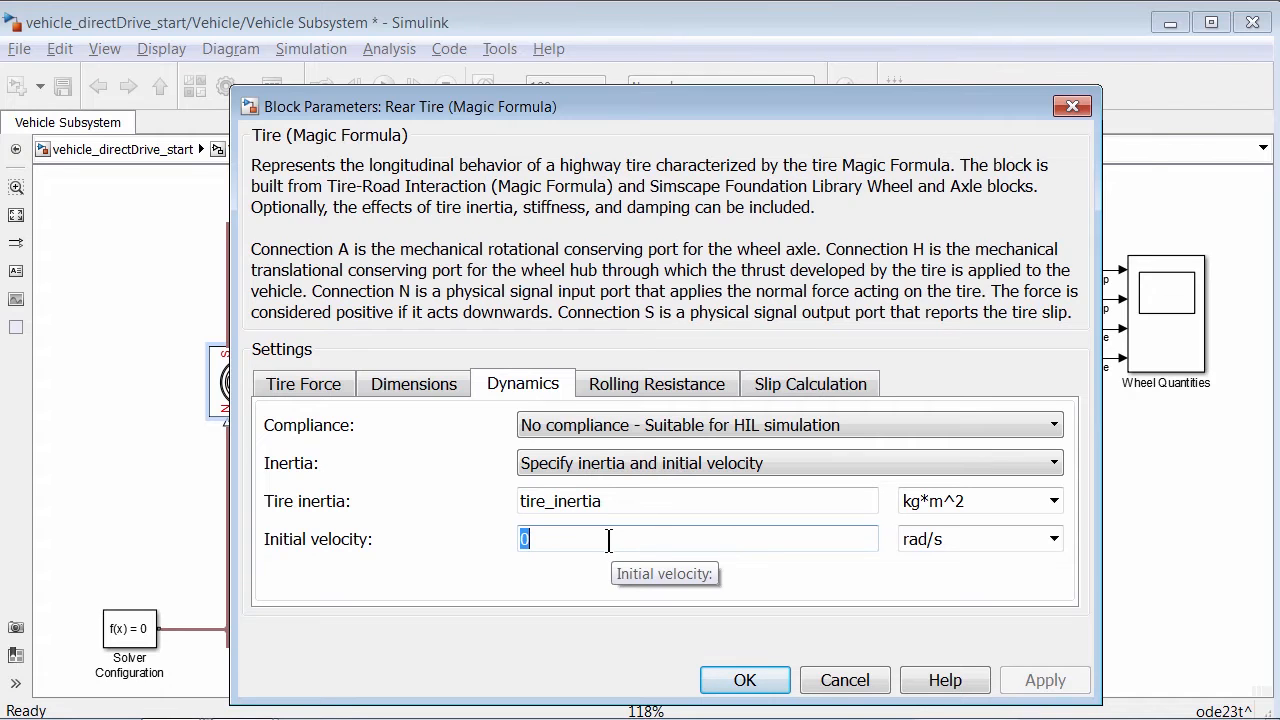
- Switch to MATLAB and open the vehicle_directDrive_Torque.slx model from the current folder
key("alt+Tab")
key("alt+Tab")
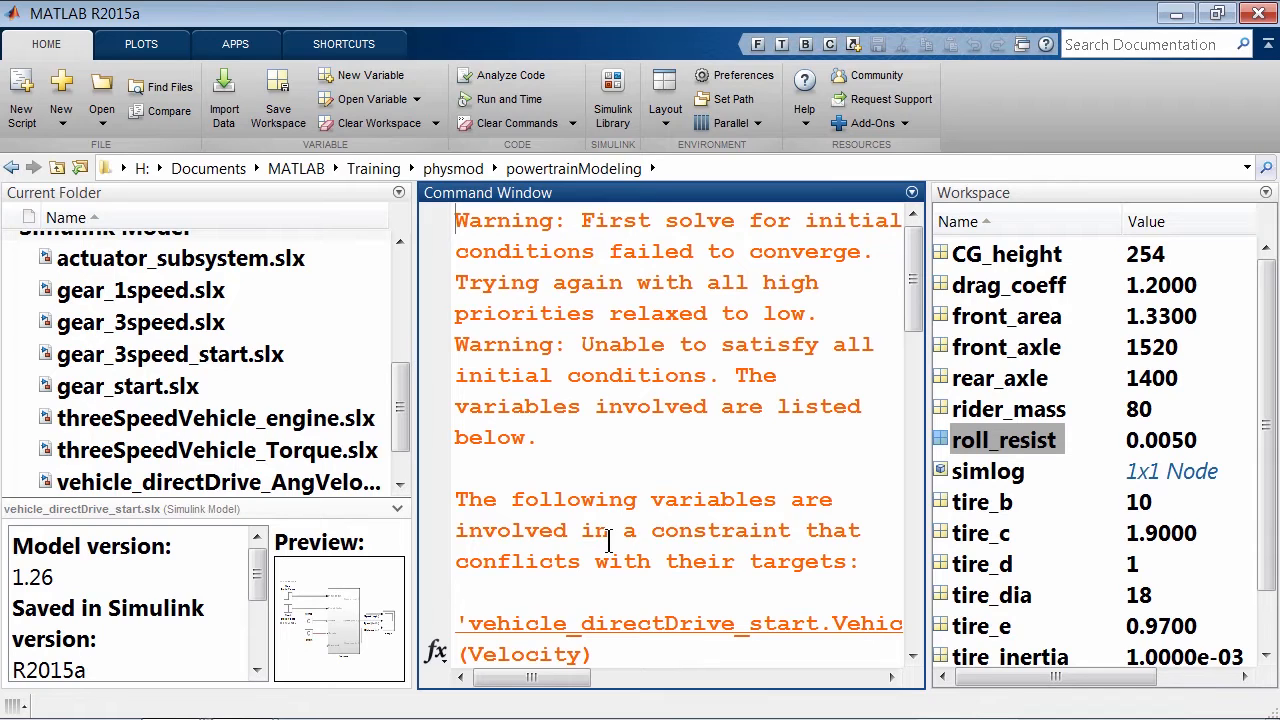
left_click_drag(403, 436, 387, 478)
double_click(315, 484)
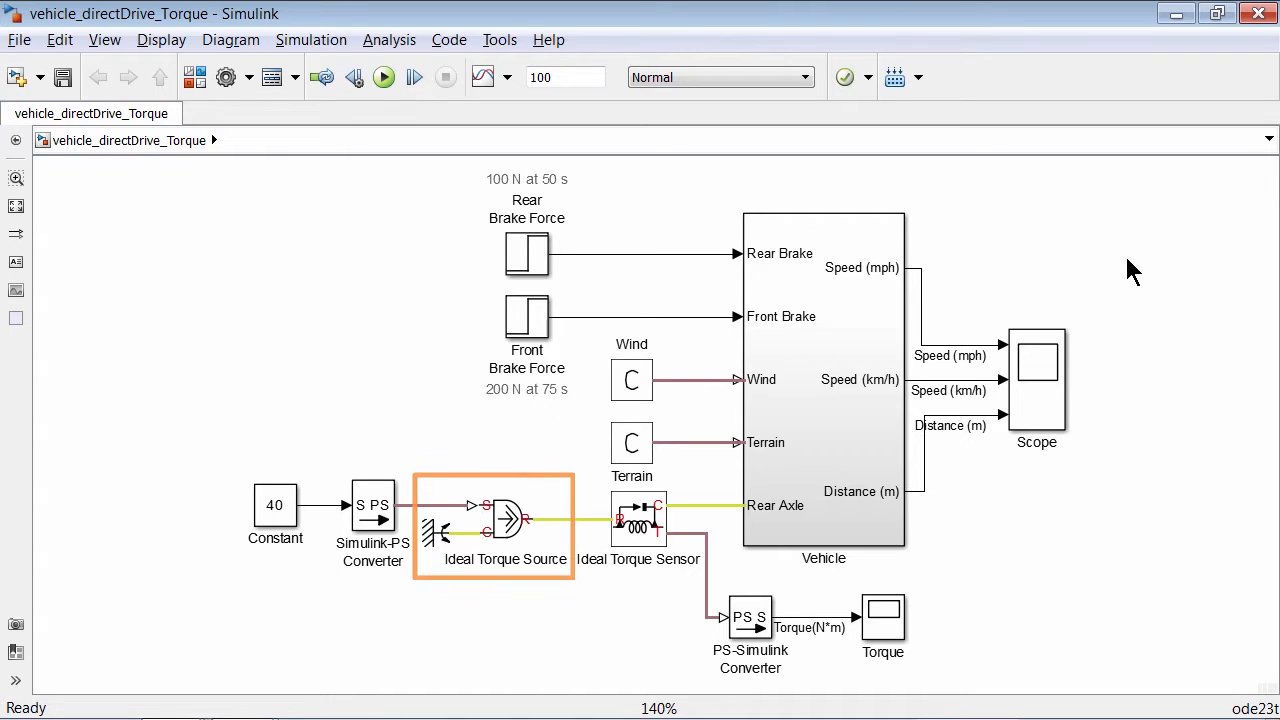
- Simulate the torque-driven model and open the Scope, autoscaling its speed and distance plots
left_click(383, 77)
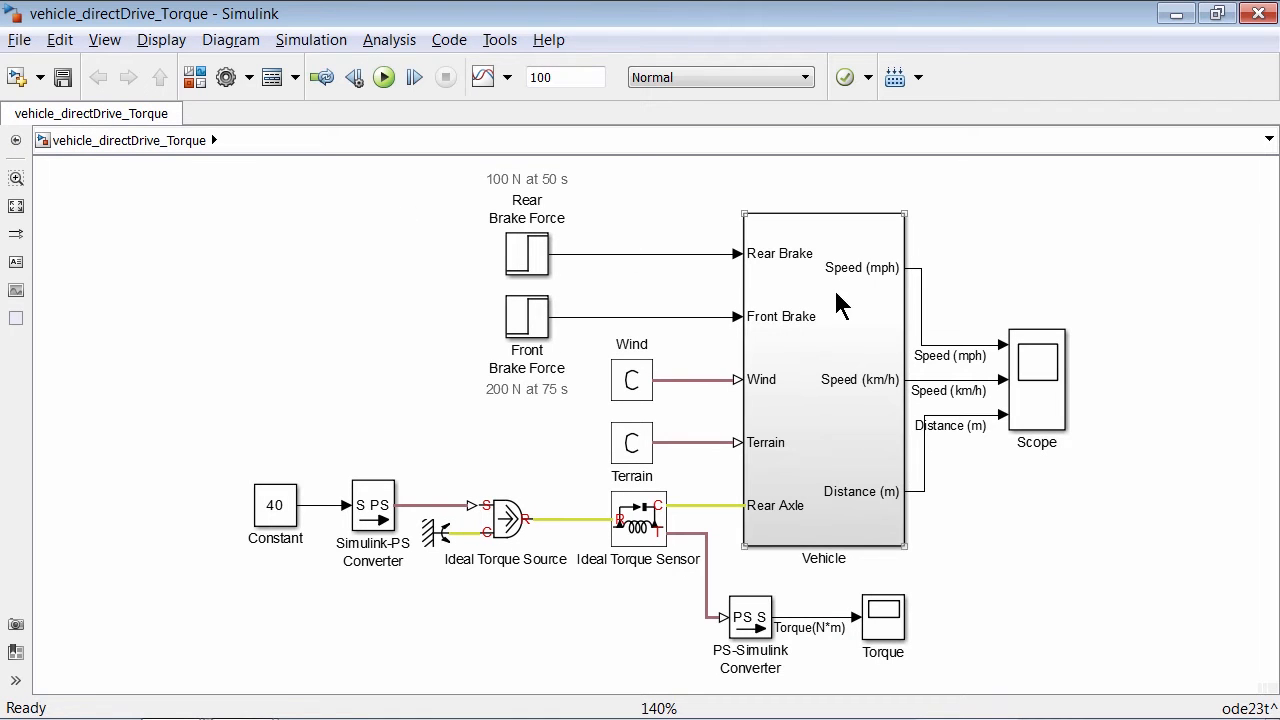
double_click(1036, 369)
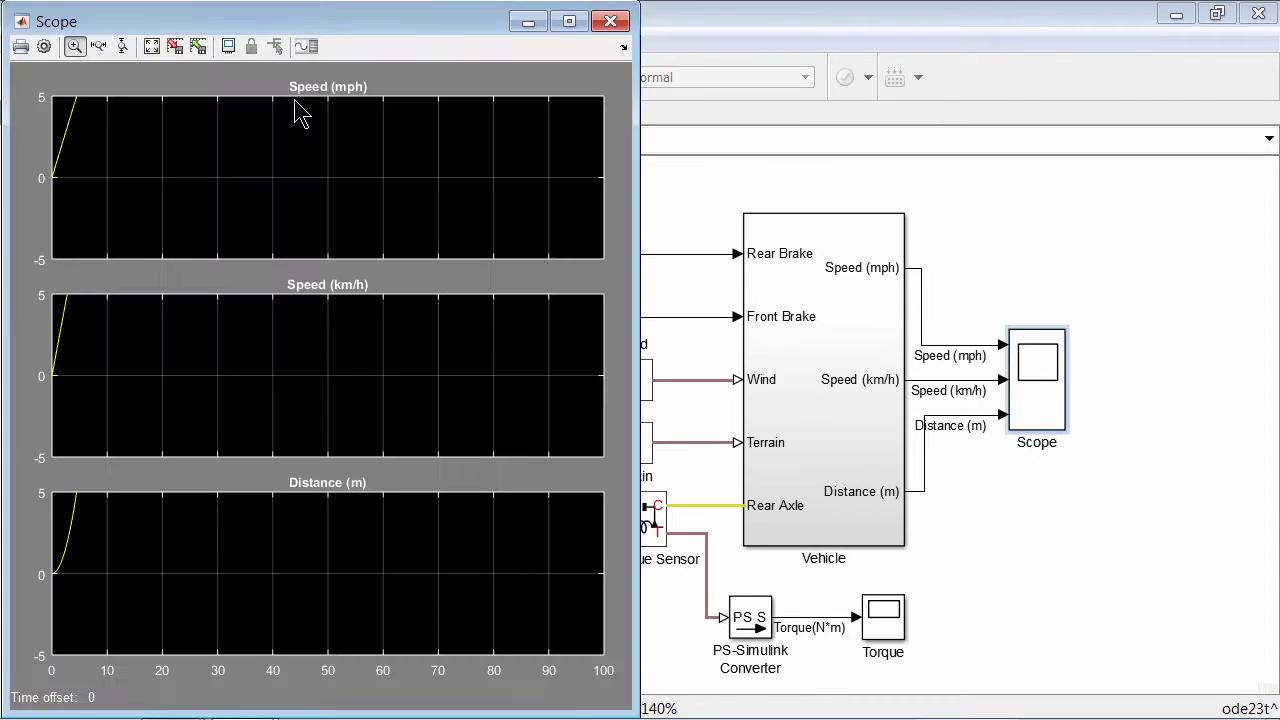
left_click(156, 46)
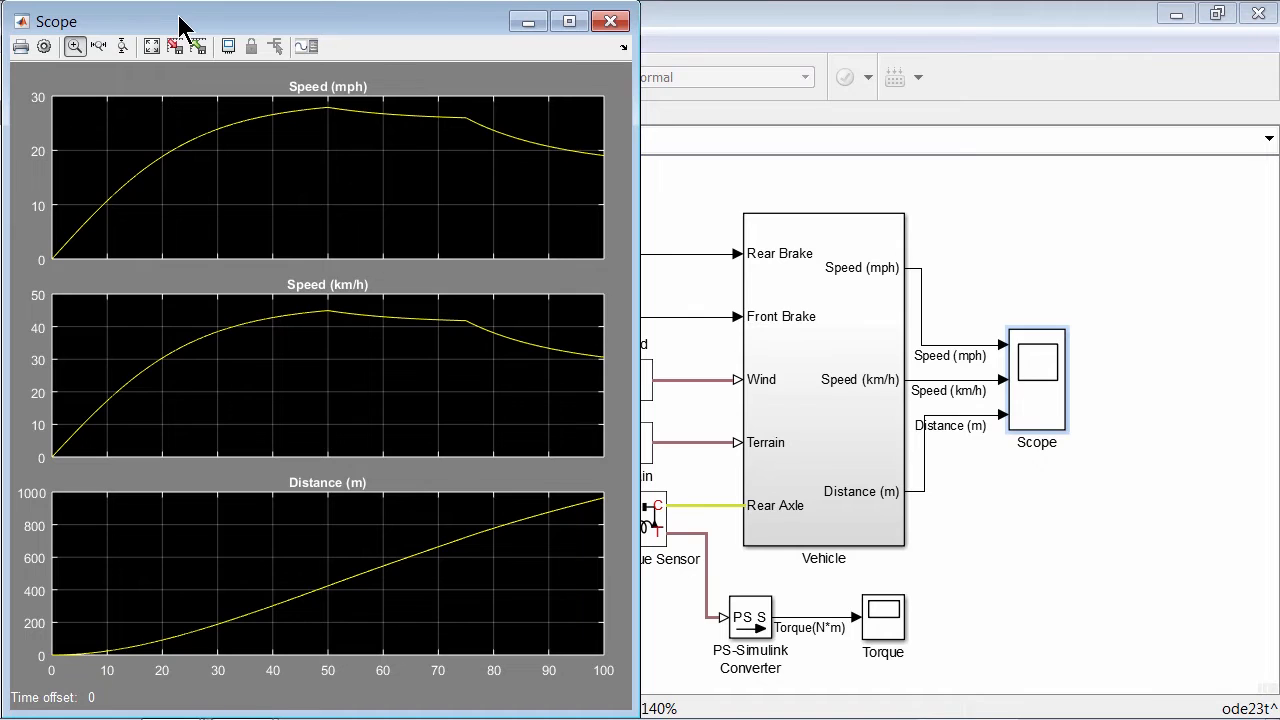
- Open the Wheel Quantities scope inside the nested Vehicle Subsystem, autoscale its plots, and return to the speed and distance Scope
double_click(823, 258)
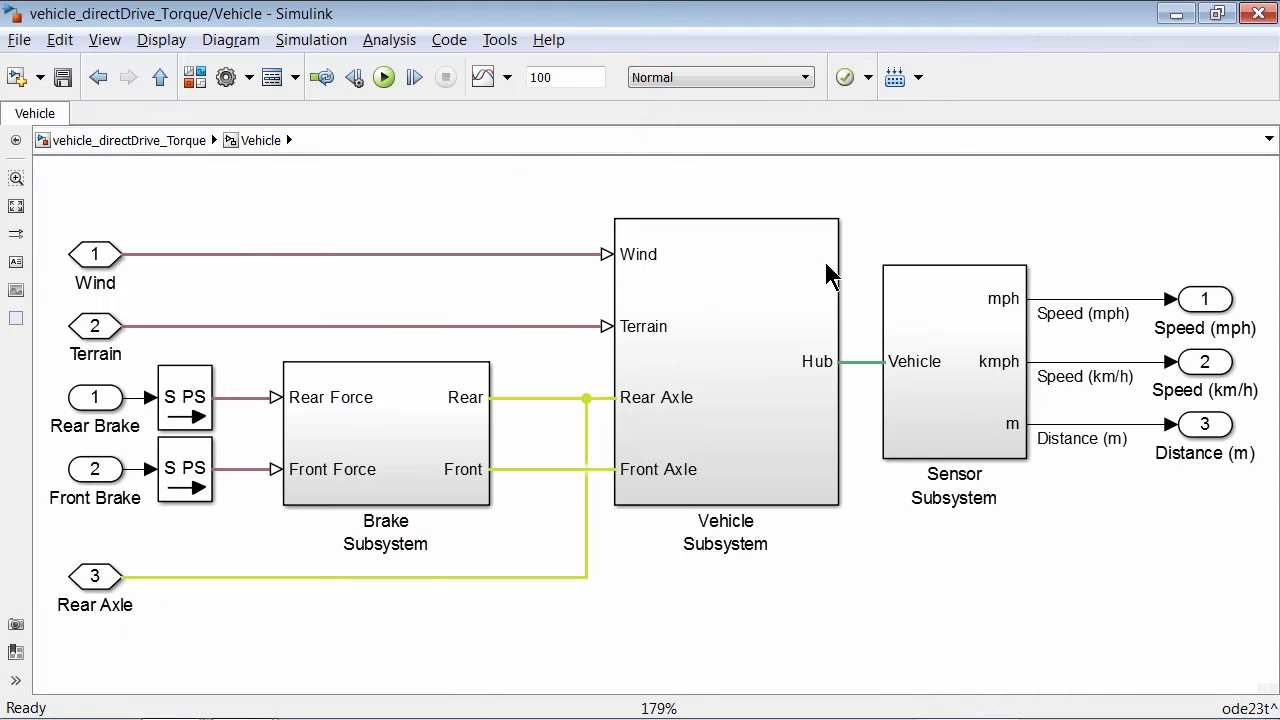
double_click(745, 270)
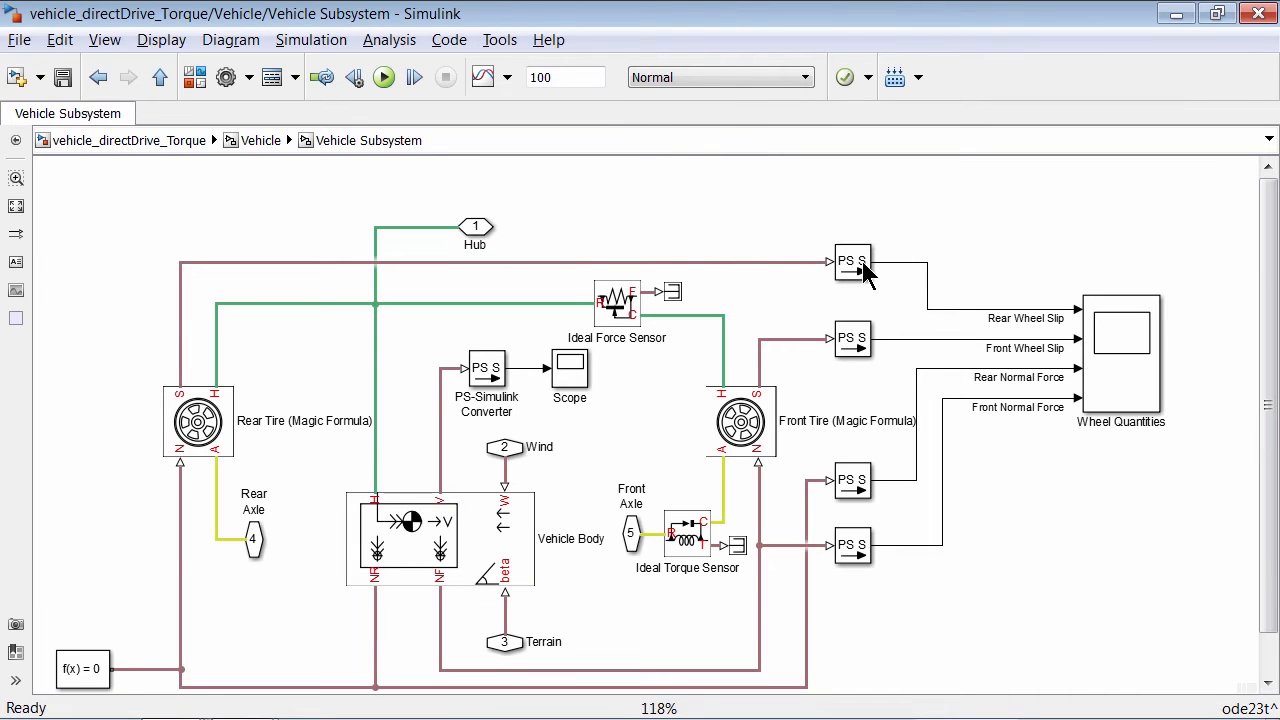
left_click(1145, 357)
double_click(1145, 357)
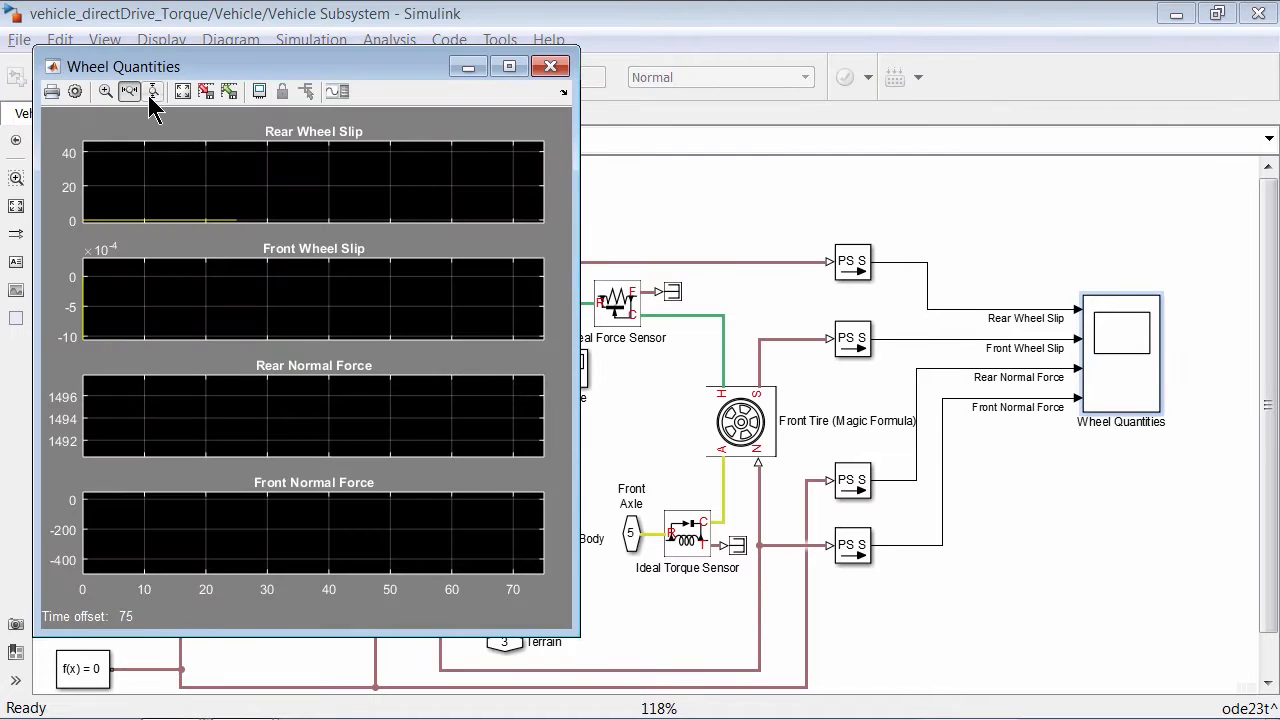
left_click(181, 91)
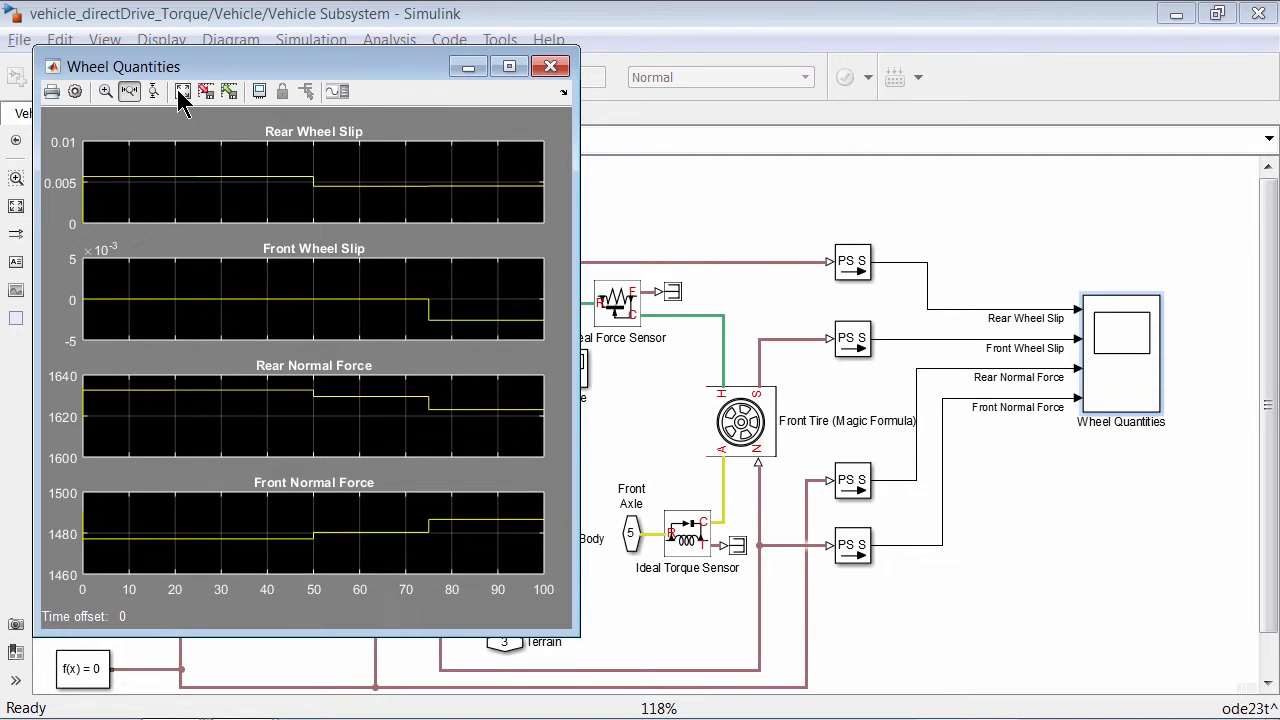
key("alt+Tab")
key("Tab")
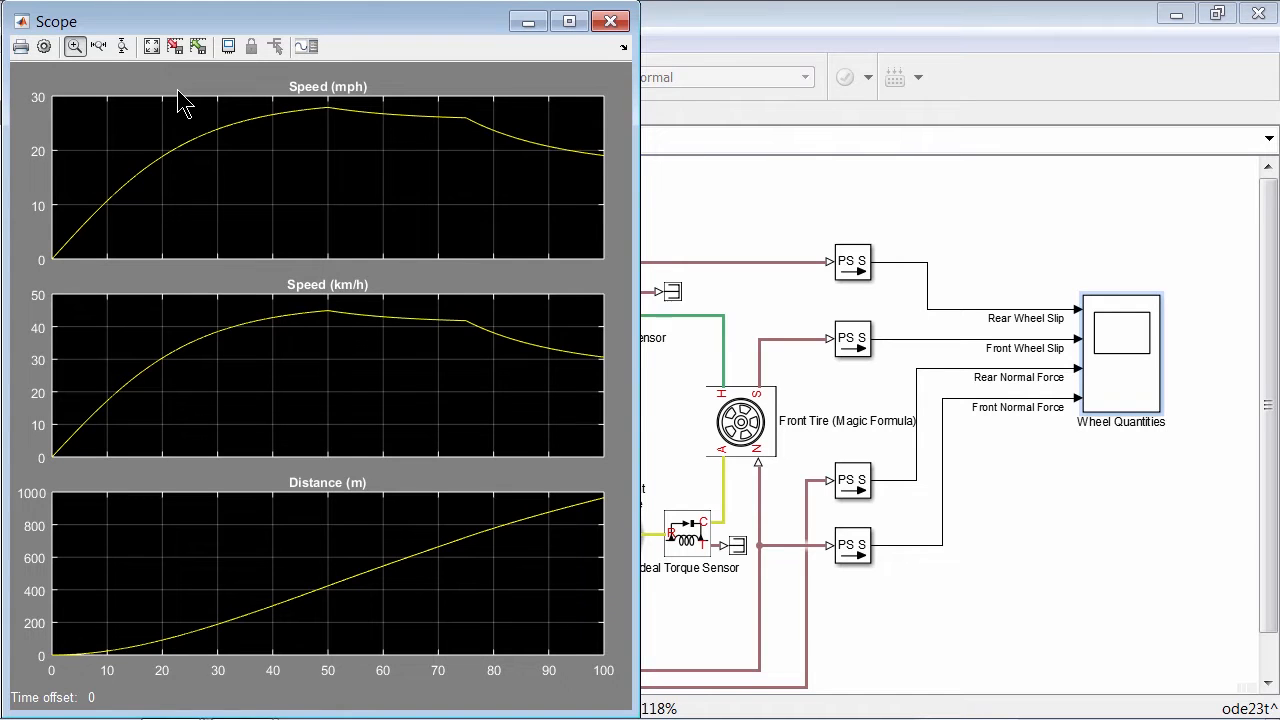
- Switch to the PowerPoint slide show to review the slide on actuating the rear axle with angular velocity
key("alt+Tab")
key("alt+Tab")
key("alt+Tab")
key("alt+Tab")
key("alt+Tab")
key("alt+Tab")
key("alt+Tab")
key("alt+Tab")
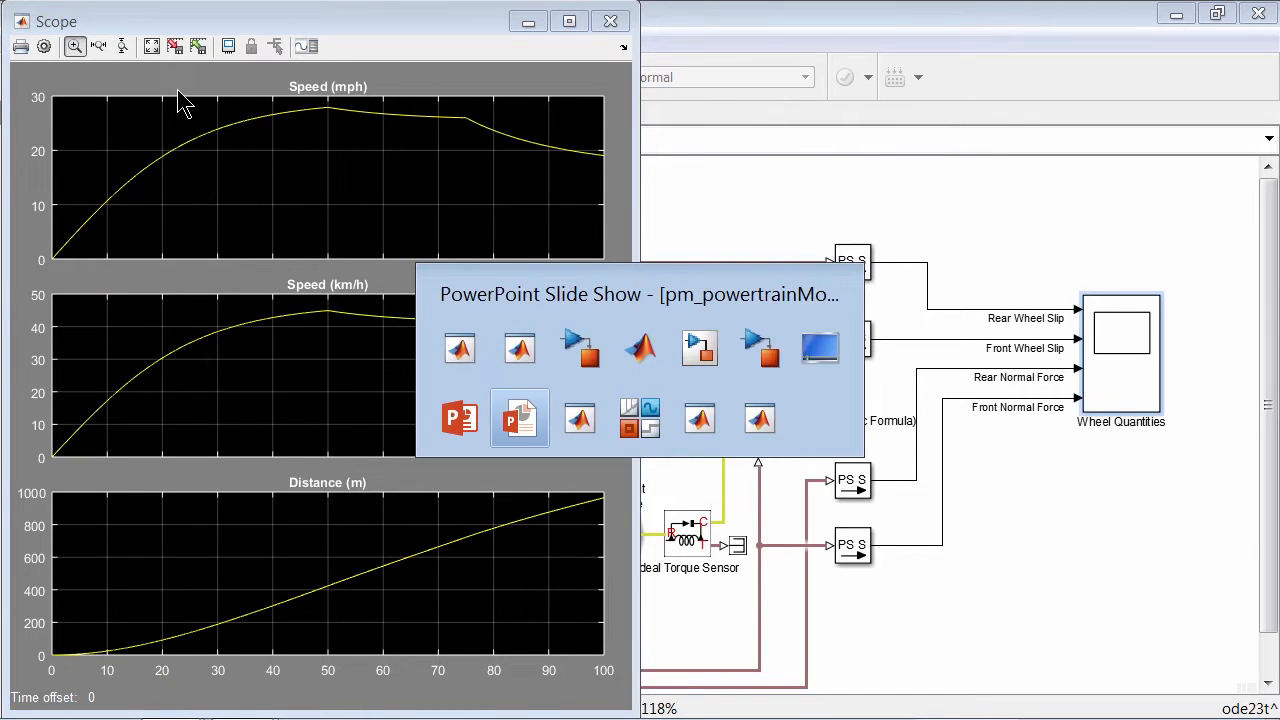
key("Right")
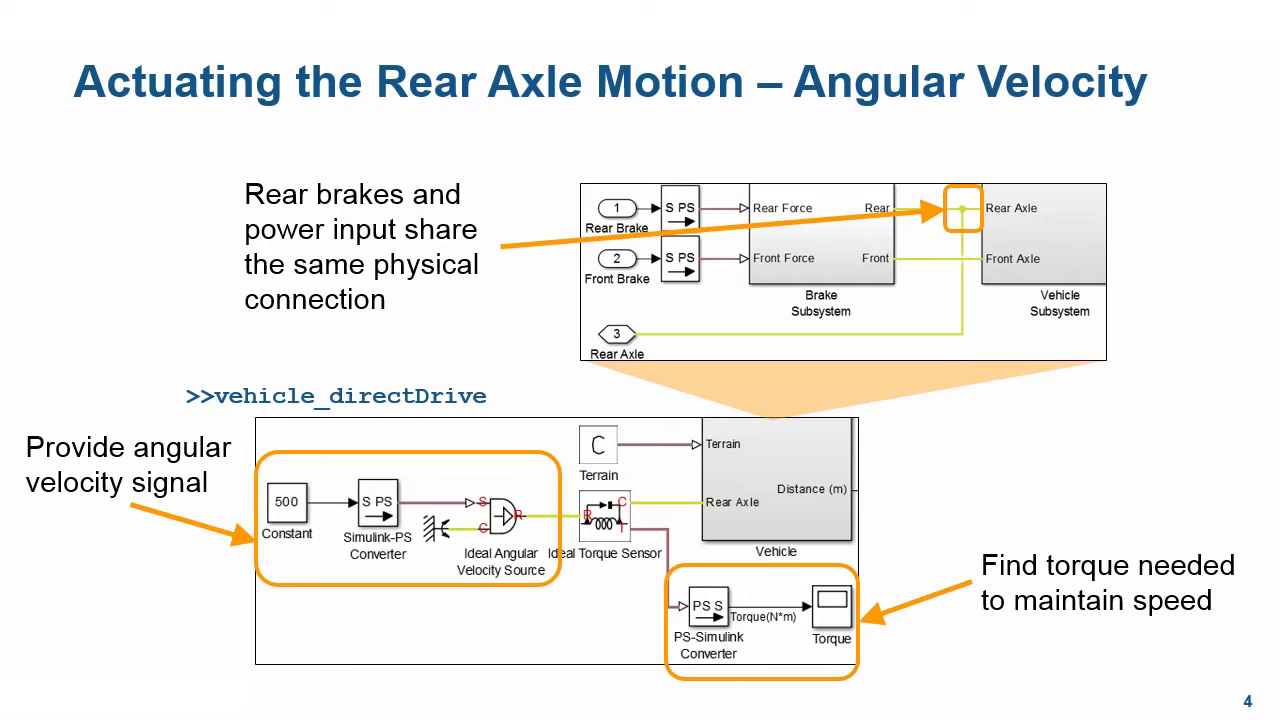
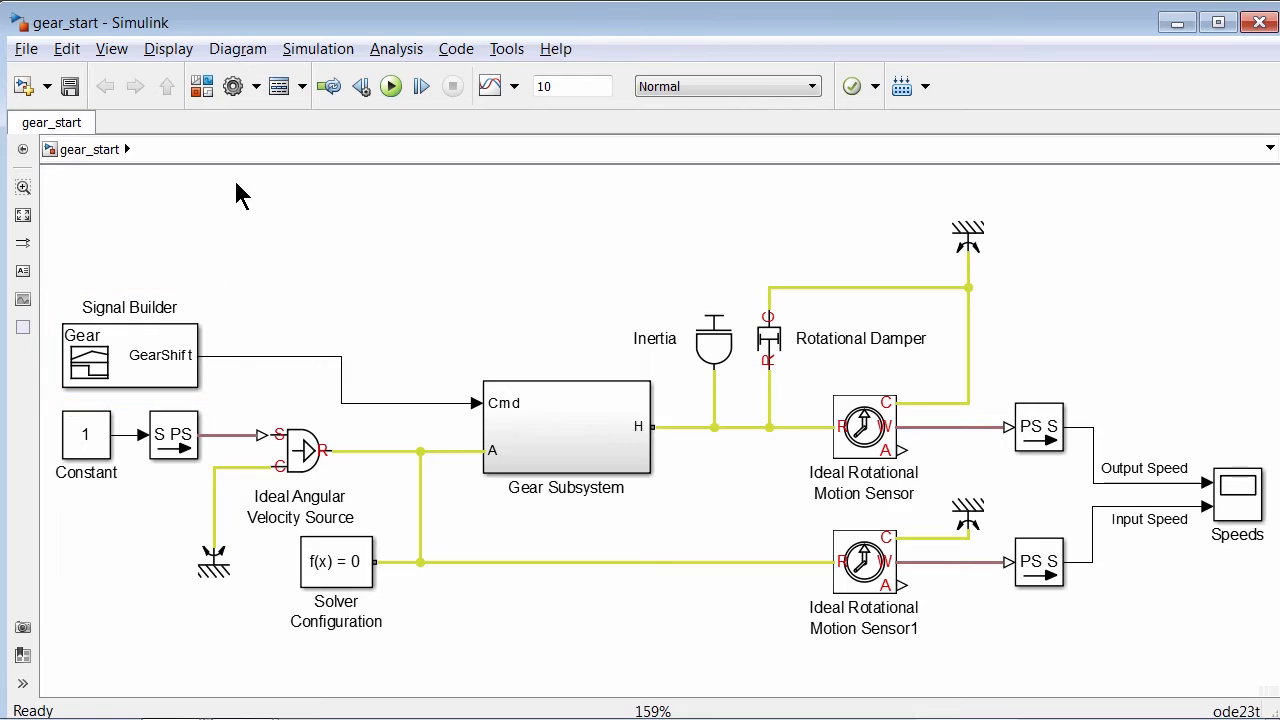
- Examine the GearShift signal in the gear_start model's Signal Builder block and return to the model
double_click(167, 356)
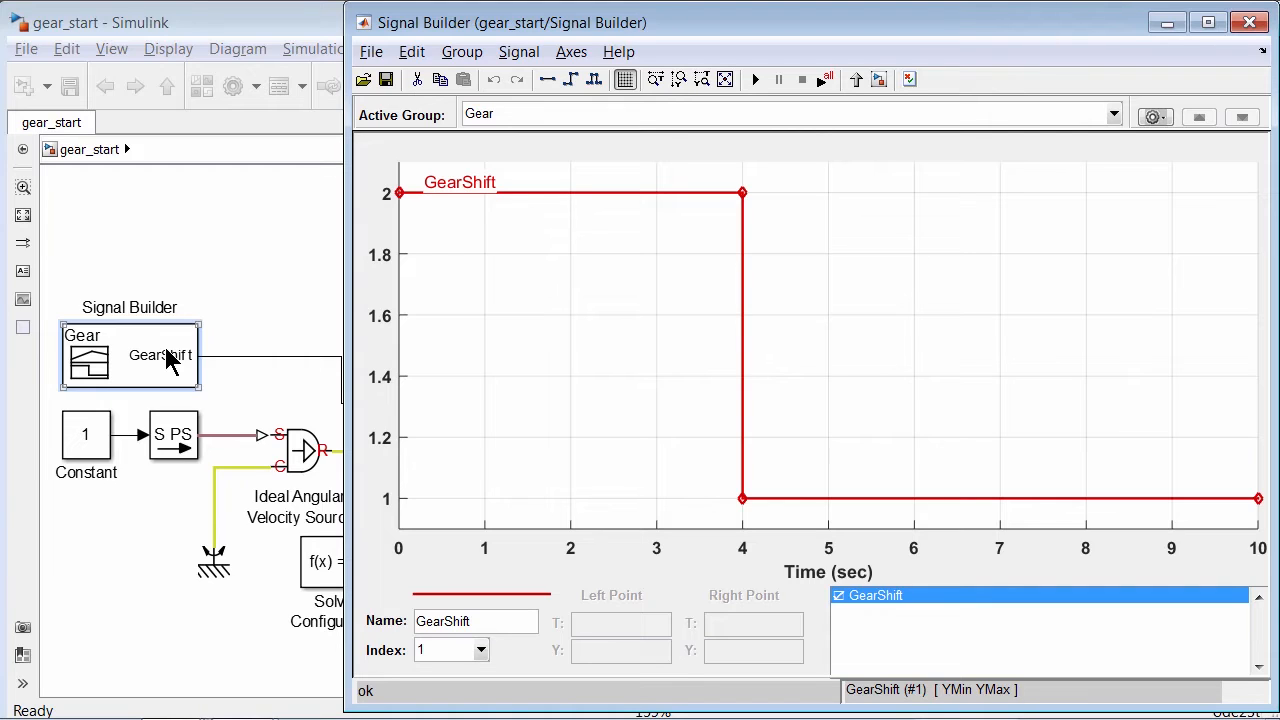
left_click(206, 266)
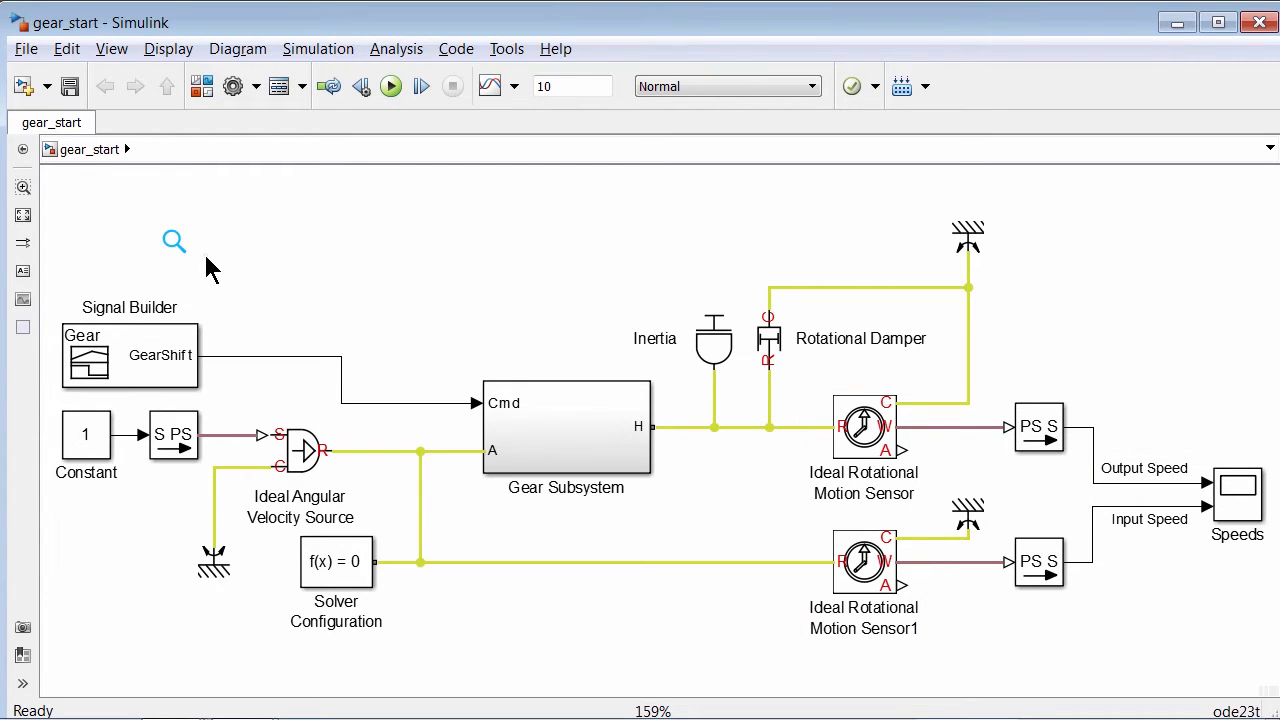
- Add a Disk Friction Clutch from the Simscape SimDriveline Clutches library inside the Gear Subsystem, above the A–H connection line
double_click(517, 401)
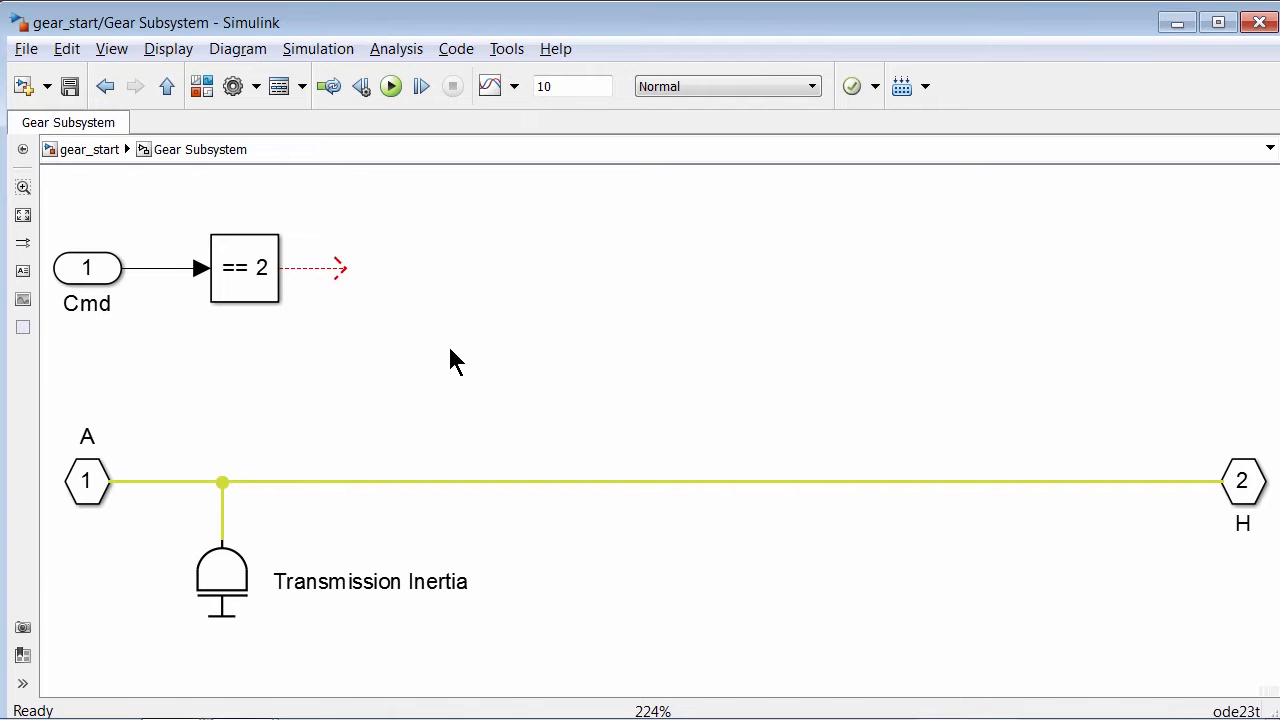
left_click(201, 86)
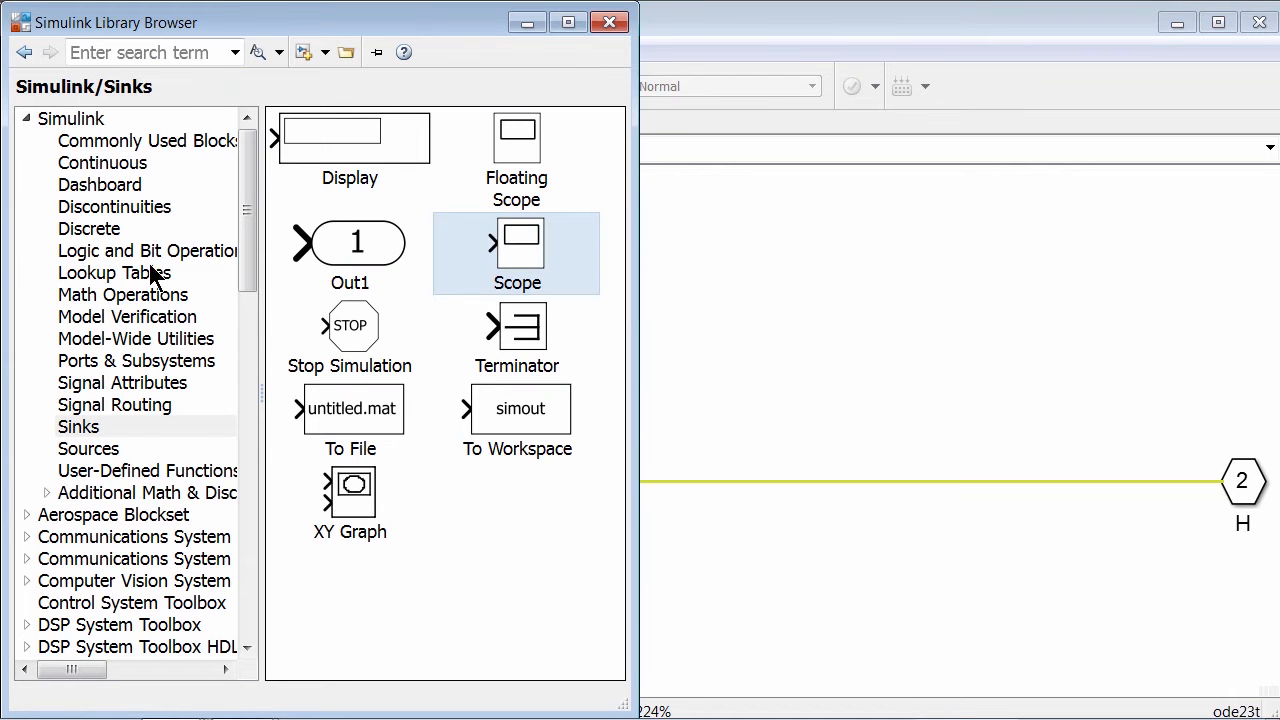
scroll(149, 295, "down", 8)
scroll(145, 300, "down", 1)
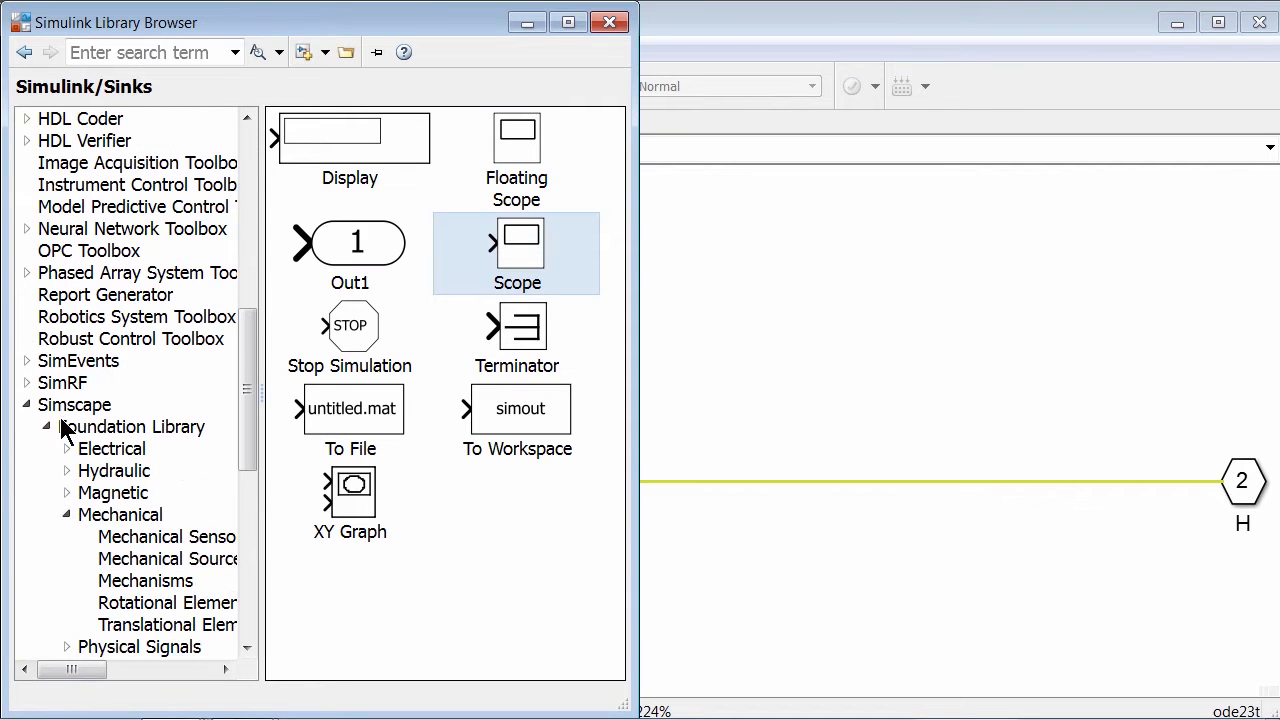
left_click(60, 405)
scroll(56, 405, "down", 5)
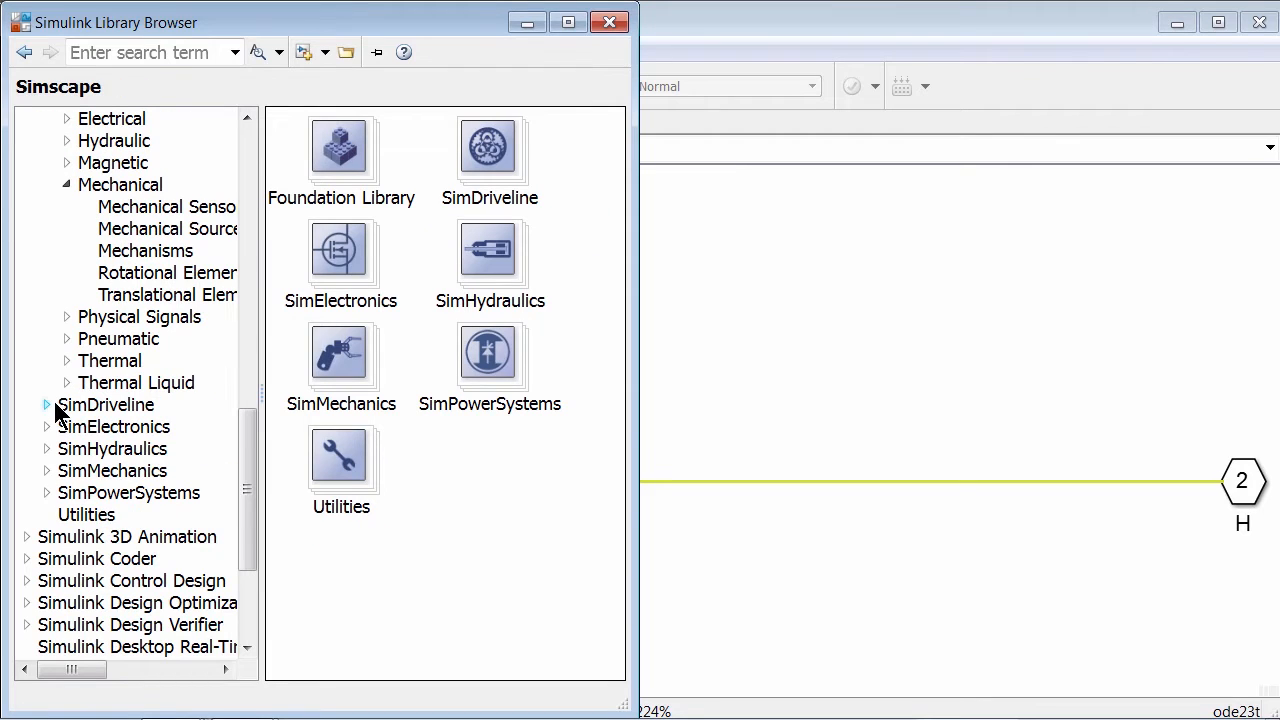
left_click(46, 405)
left_click(98, 450)
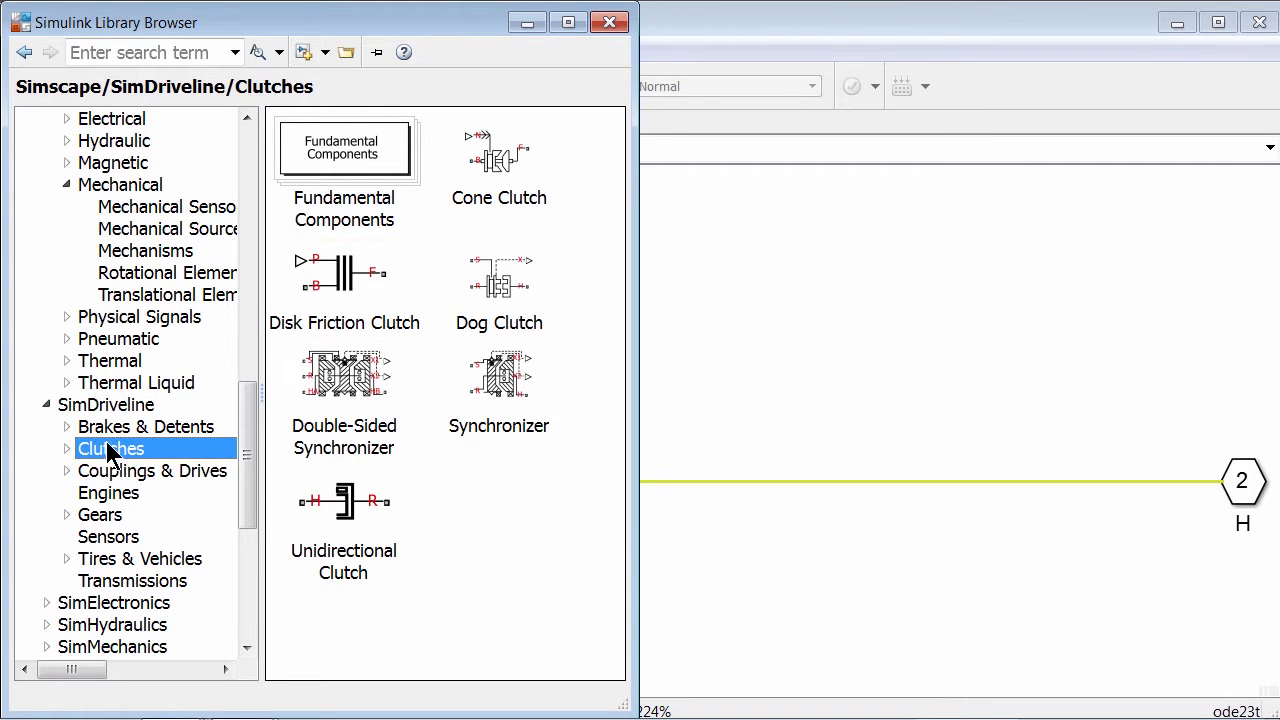
left_click(320, 282)
left_click_drag(729, 360, 729, 360)
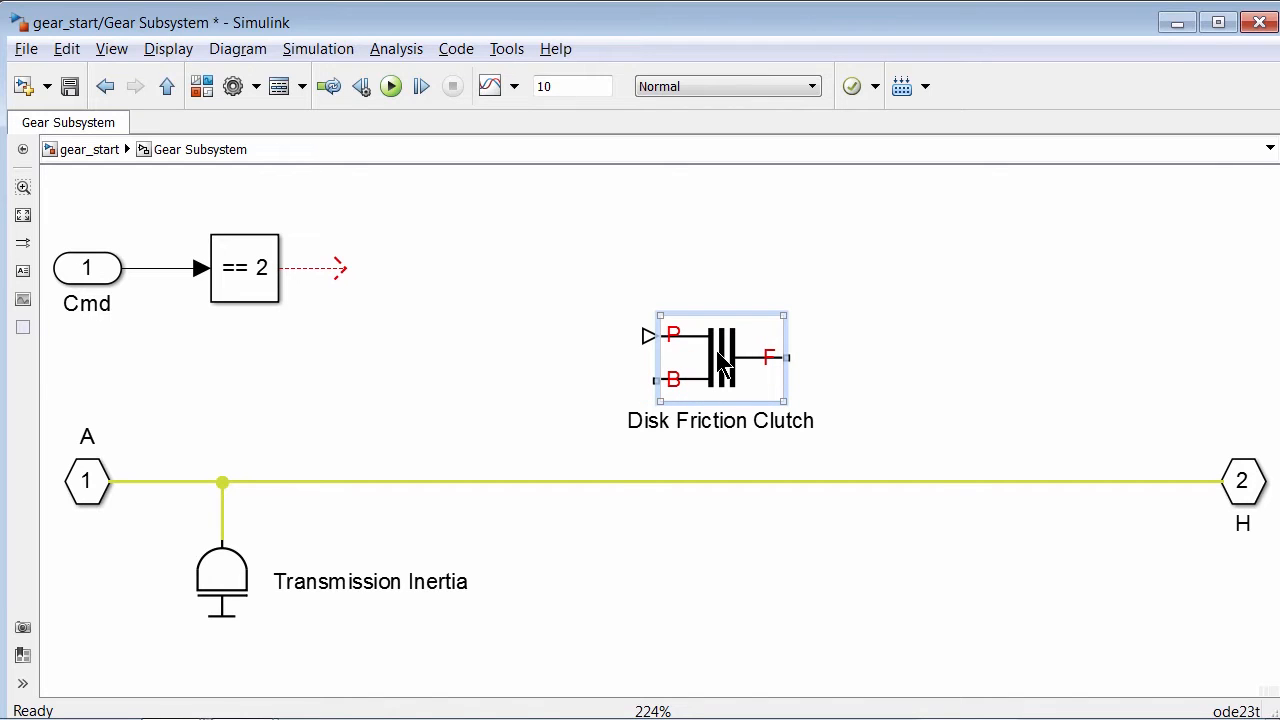
- Replace the direct line to port H with the clutch, connecting B to the port A and Transmission Inertia line and F to H
left_click(639, 483)
key("Delete")
left_click_drag(686, 365, 222, 482)
left_click_drag(777, 459, 1240, 459)
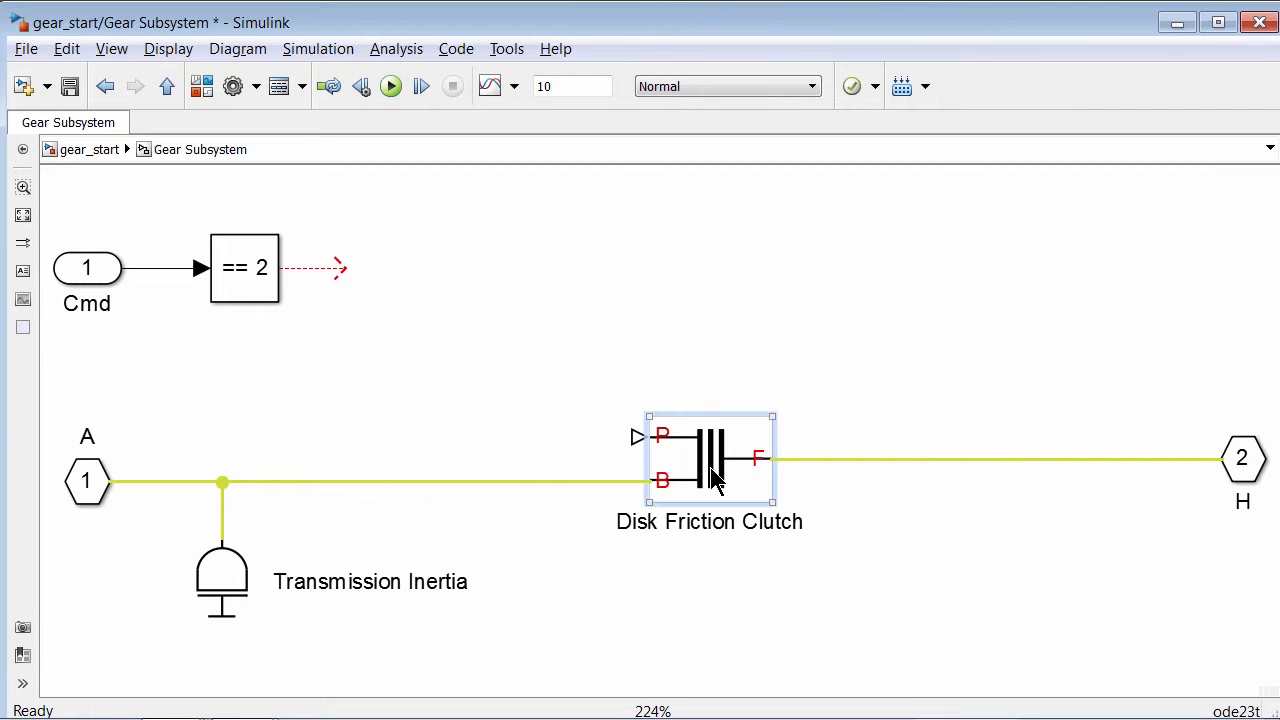
- Examine the Disk Friction Clutch's Geometry, Friction and Initial Conditions parameters in an enlarged dialog, then close it
double_click(745, 455)
left_click_drag(634, 113, 621, 29)
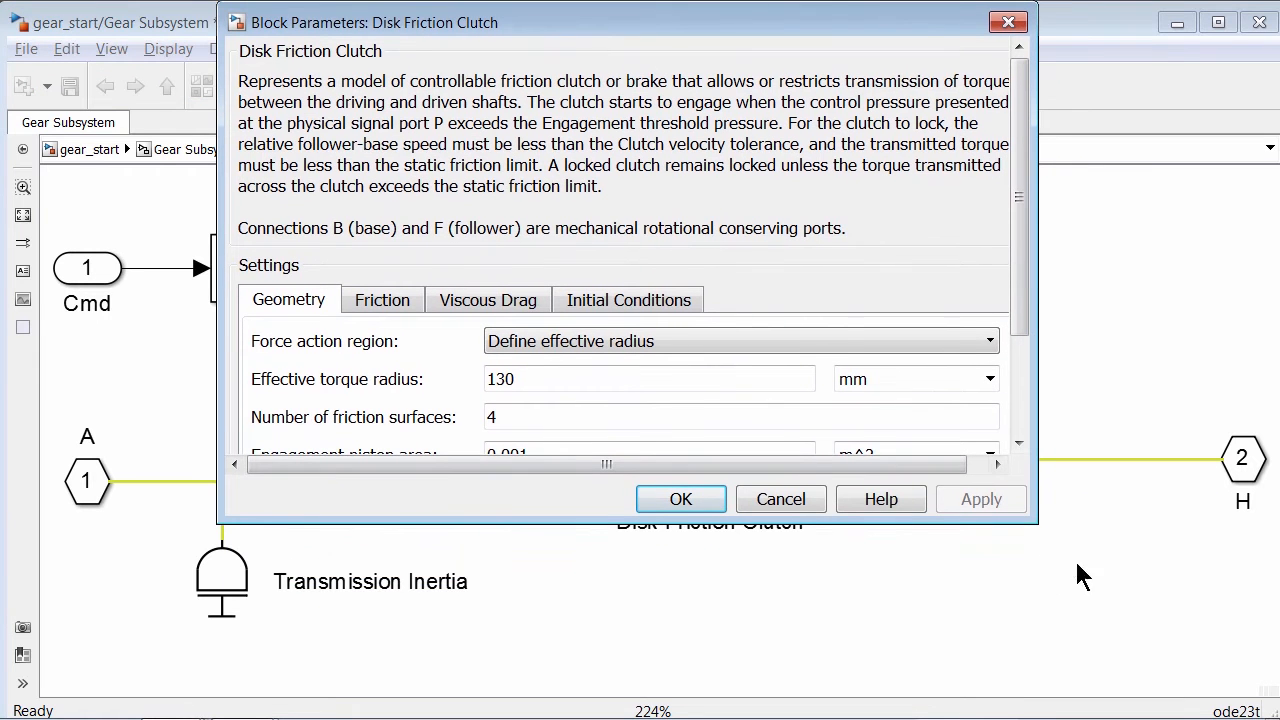
left_click_drag(1037, 524, 1070, 645)
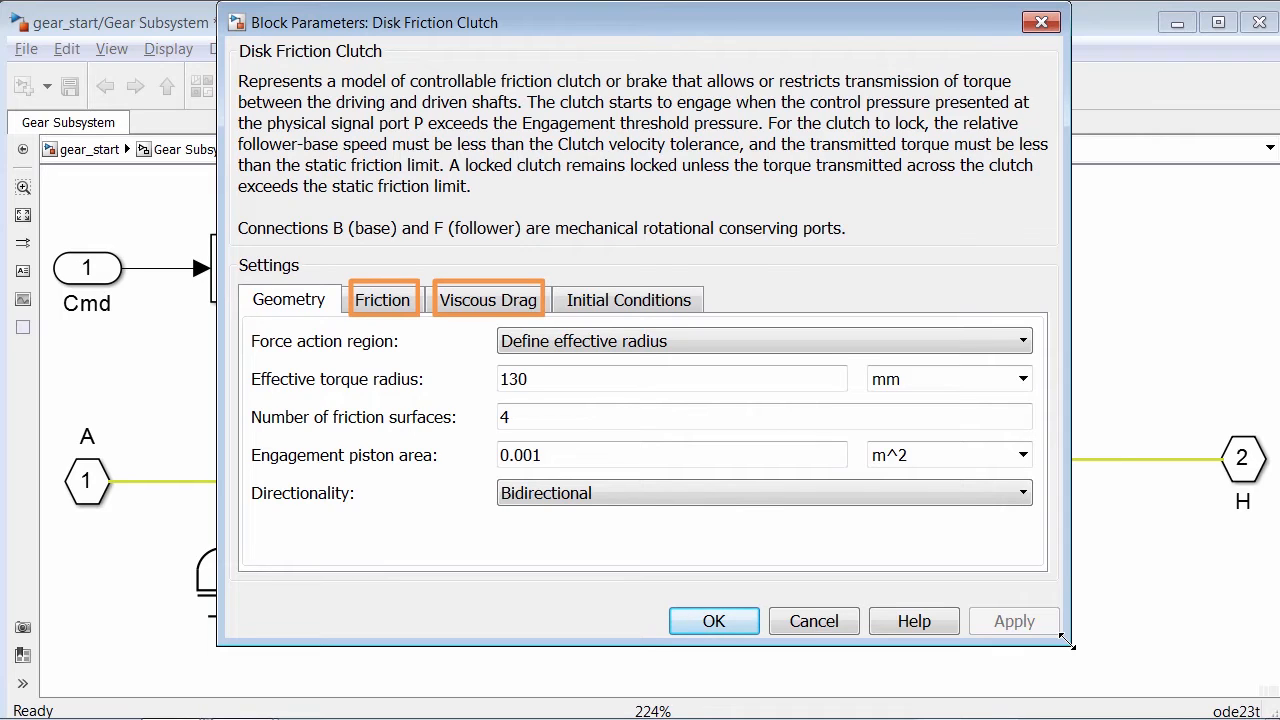
left_click(388, 300)
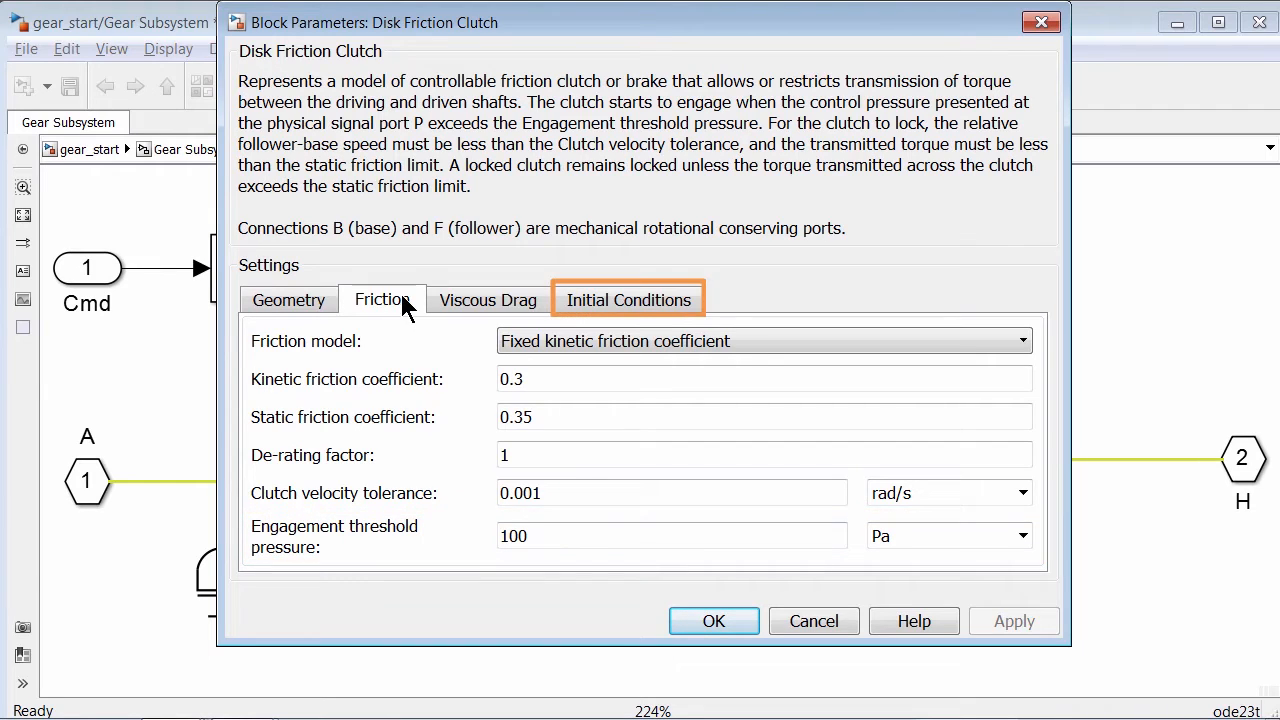
left_click(618, 302)
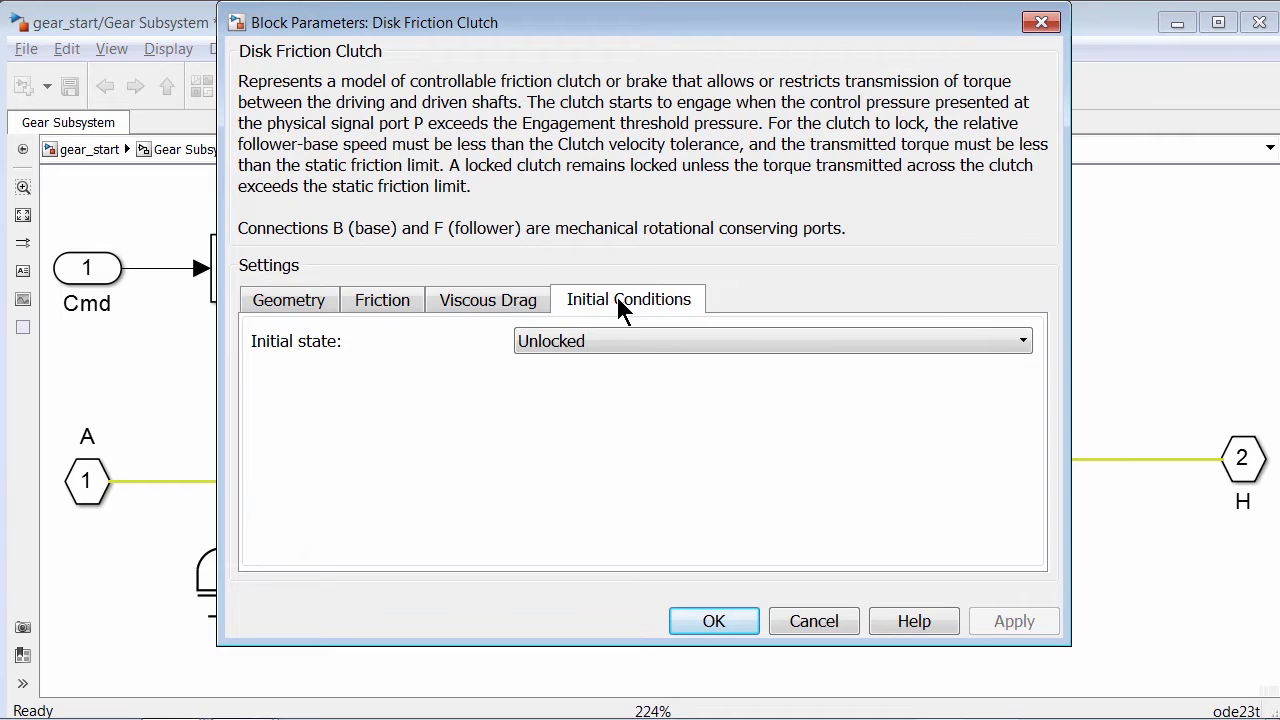
left_click(700, 621)
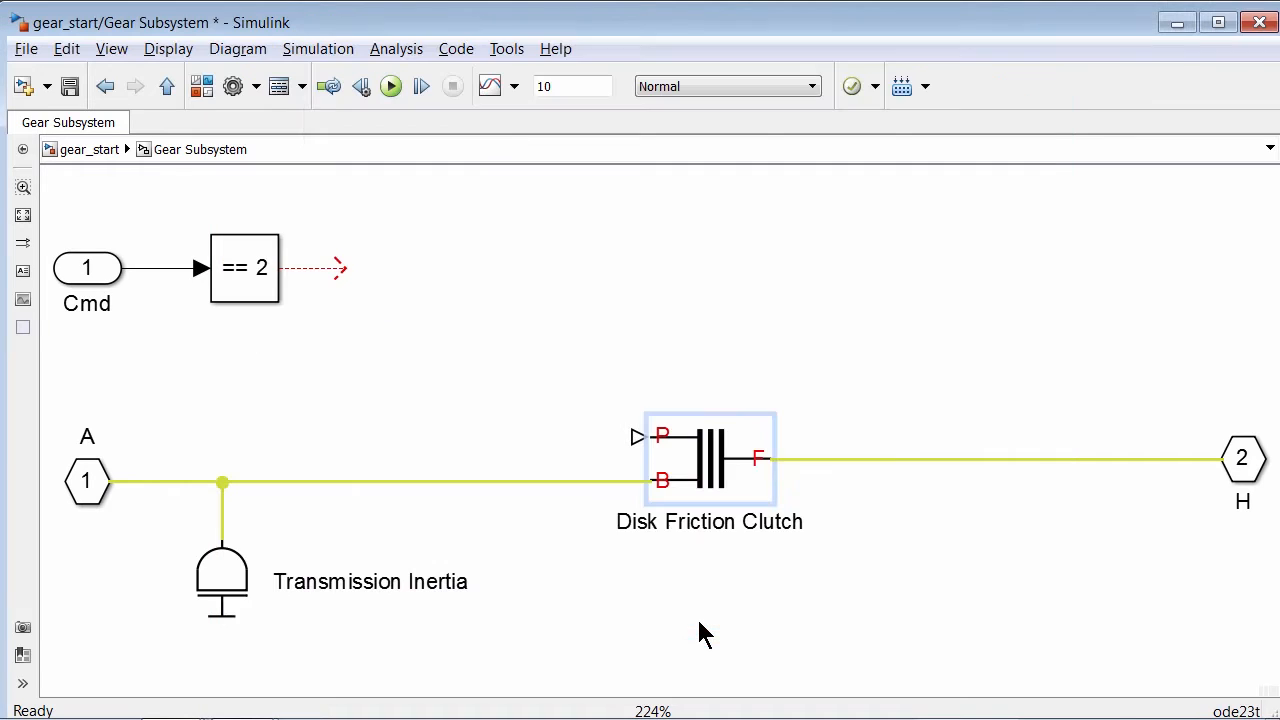
left_click(611, 364)
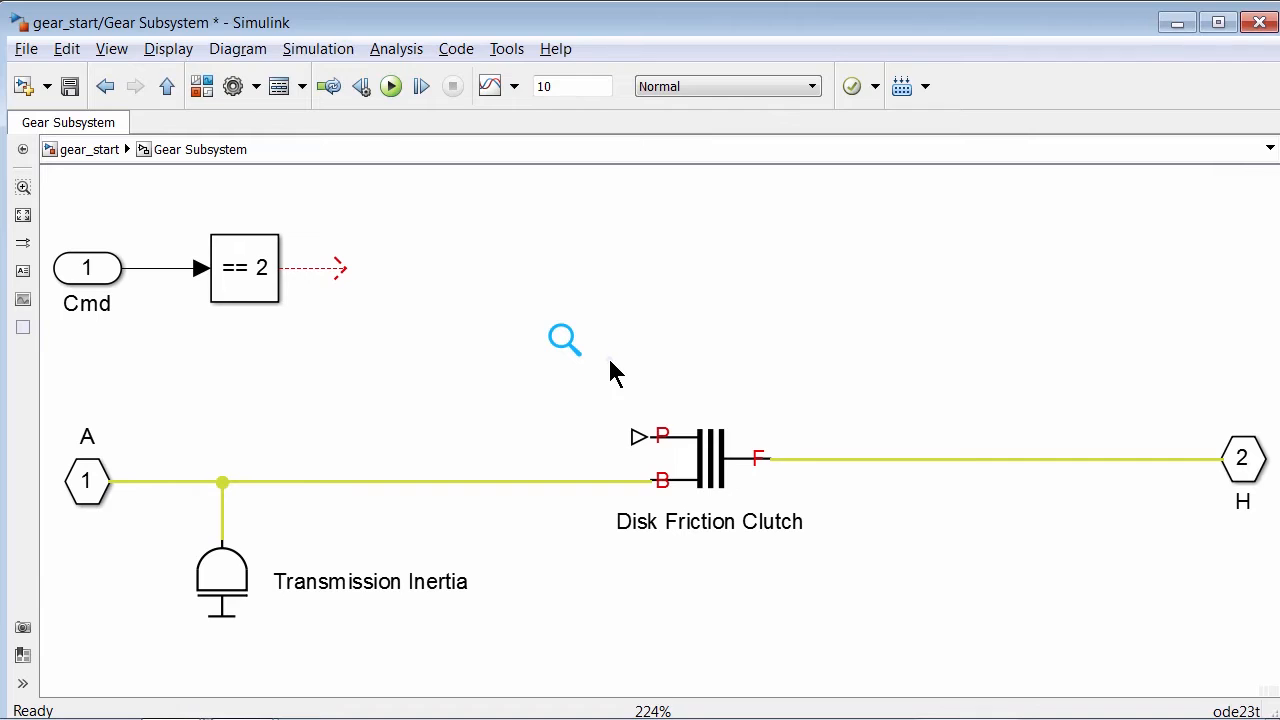
- Switch to MATLAB and open the actuator_subsystem.slx model from the current folder
key("alt+Tab")
key("alt+Tab")
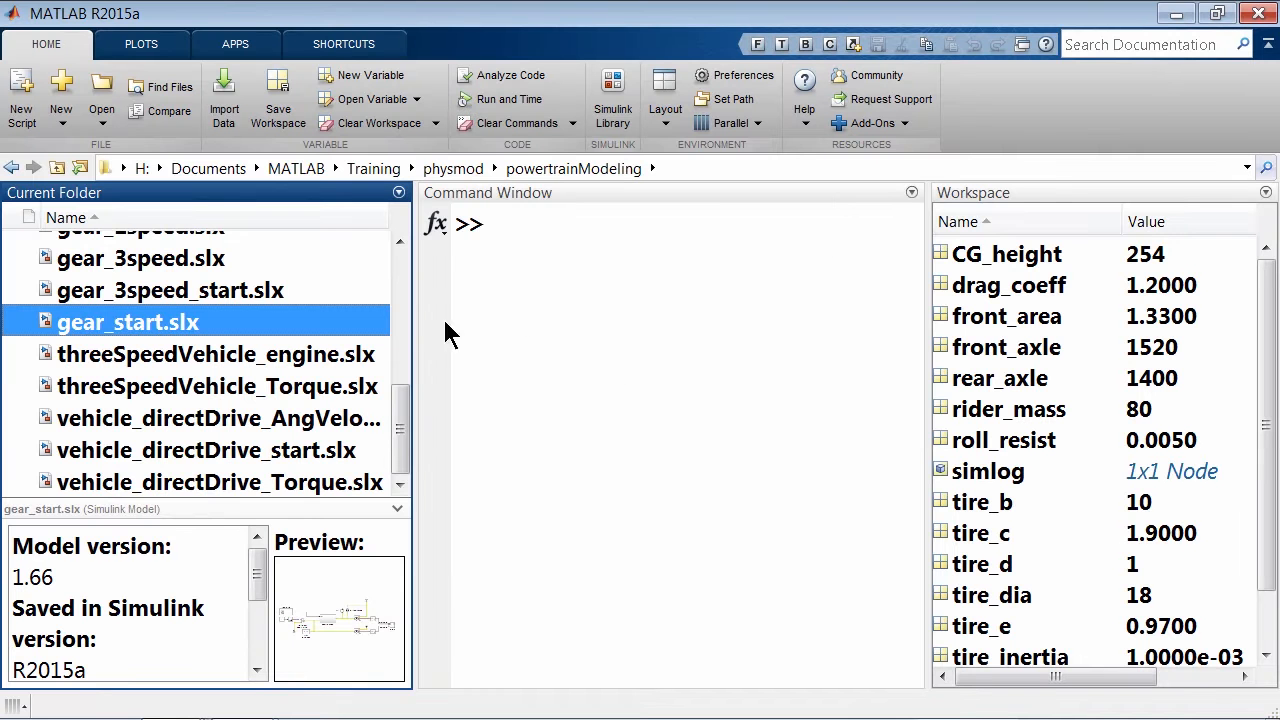
left_click(400, 241)
left_click(400, 241)
left_click(400, 241)
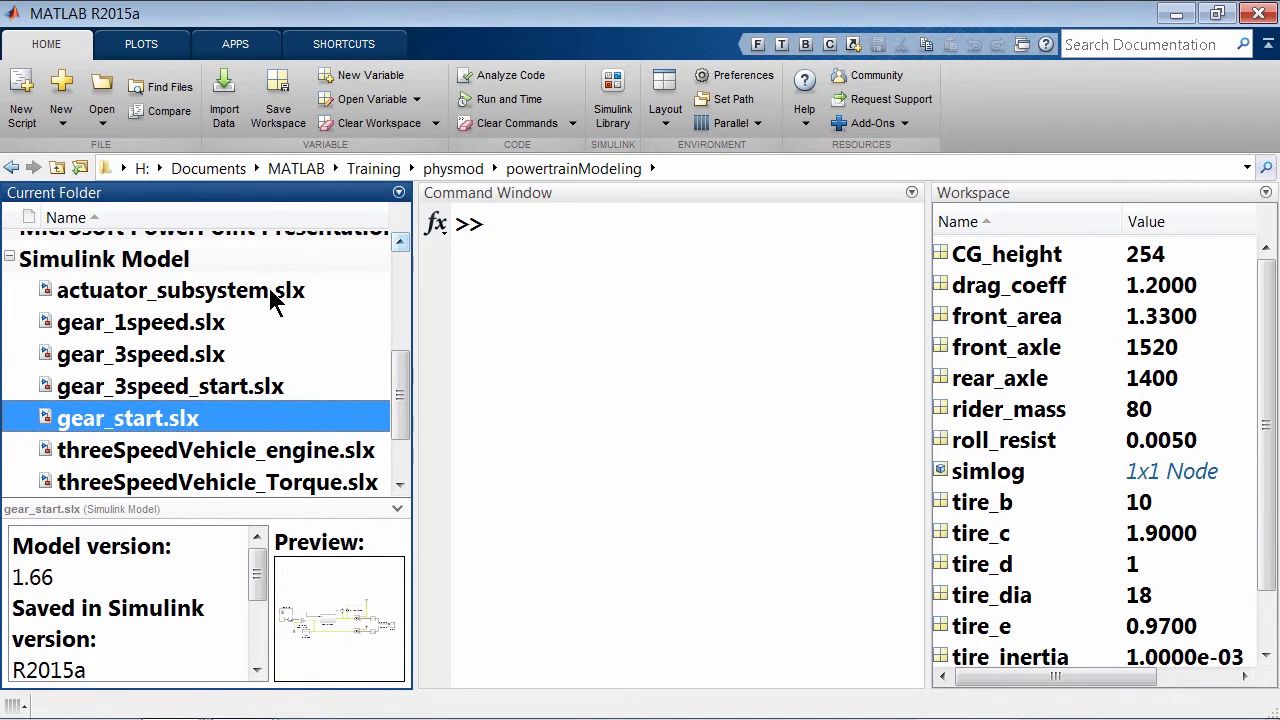
double_click(275, 291)
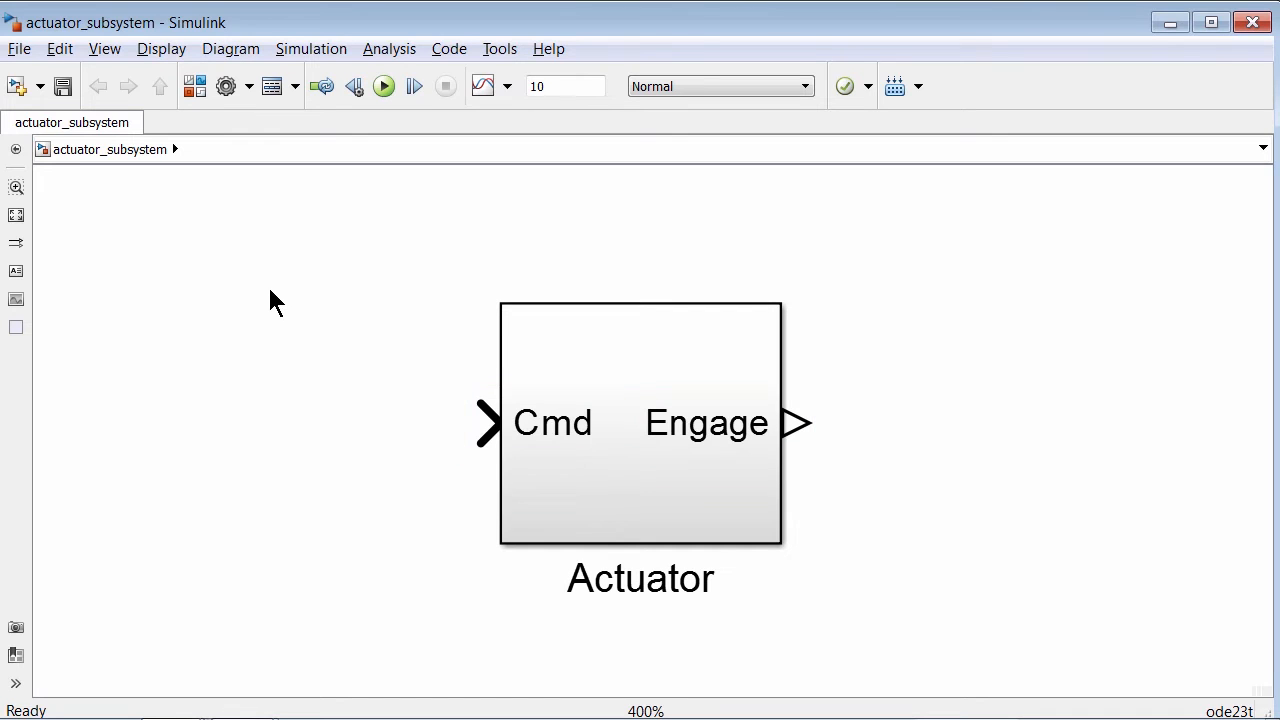
- Examine the switching logic inside the Actuator subsystem and return to the top level of actuator_subsystem
left_click(587, 425)
double_click(587, 425)
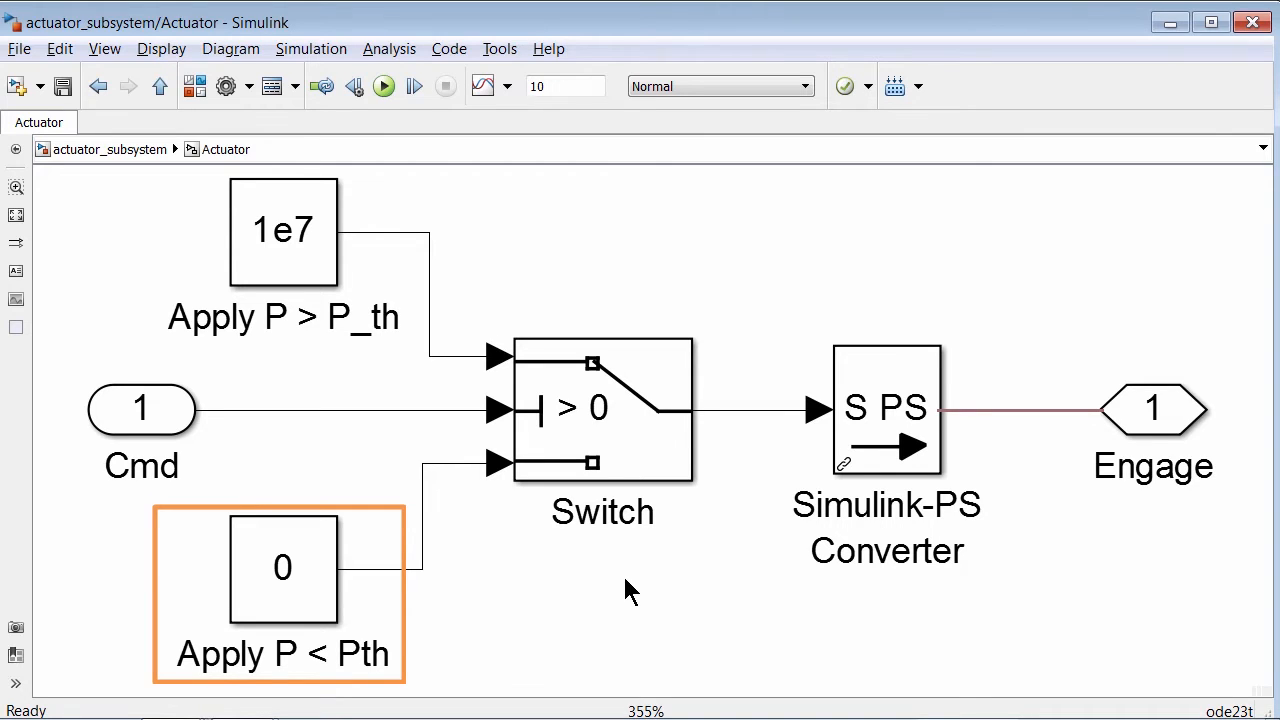
left_click(126, 151)
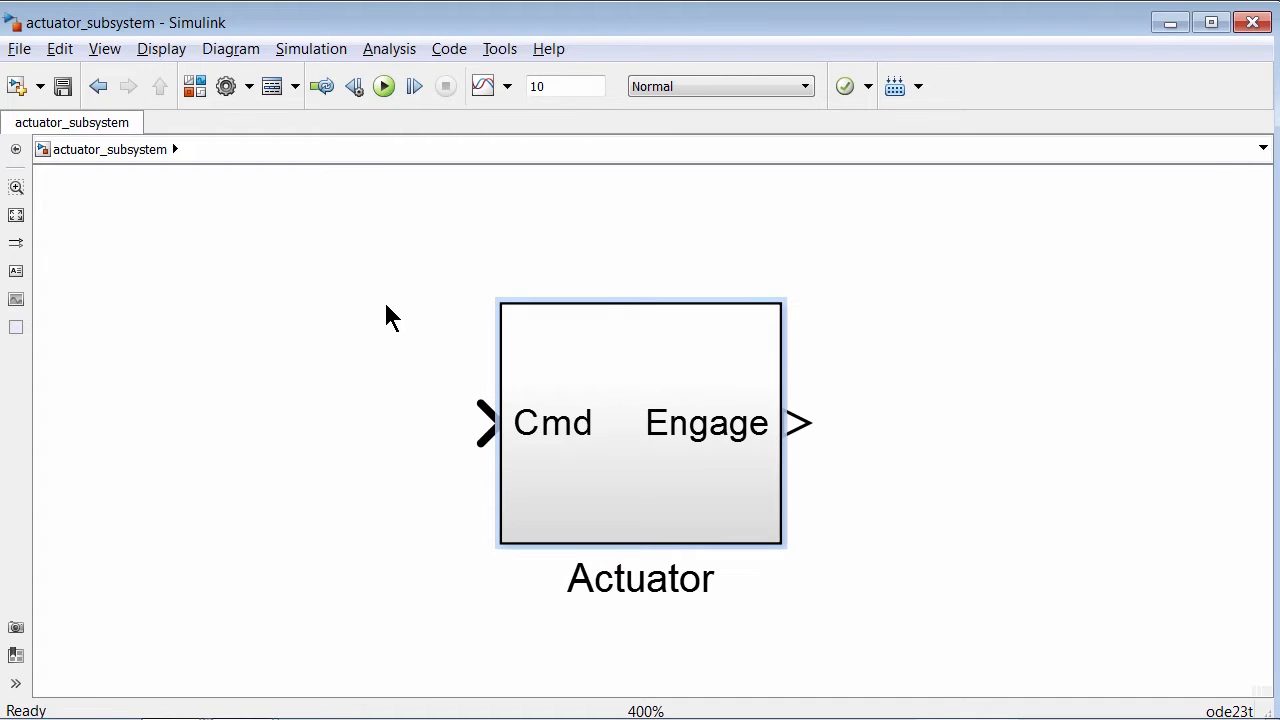
- Copy the Actuator block into gear_start's Gear Subsystem and connect it between the == 2 block and port P of the Disk Friction Clutch
key("ctrl+c")
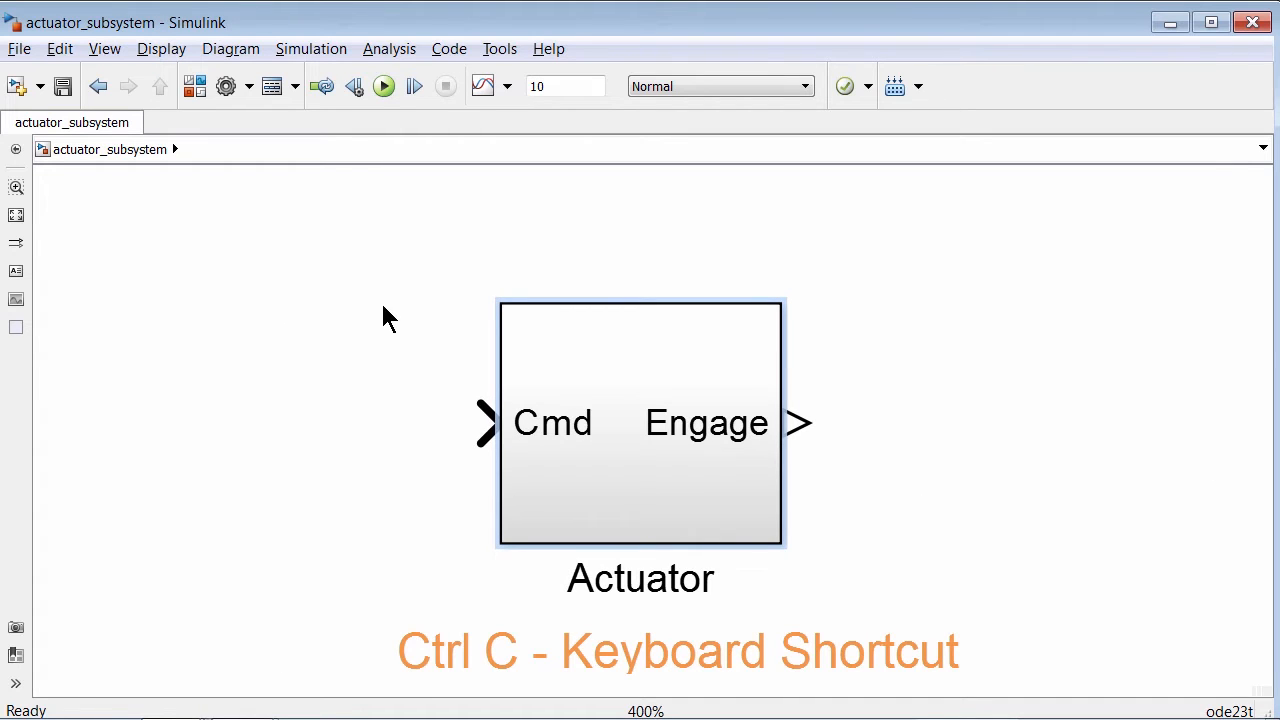
key("alt+Tab")
key("alt+Tab")
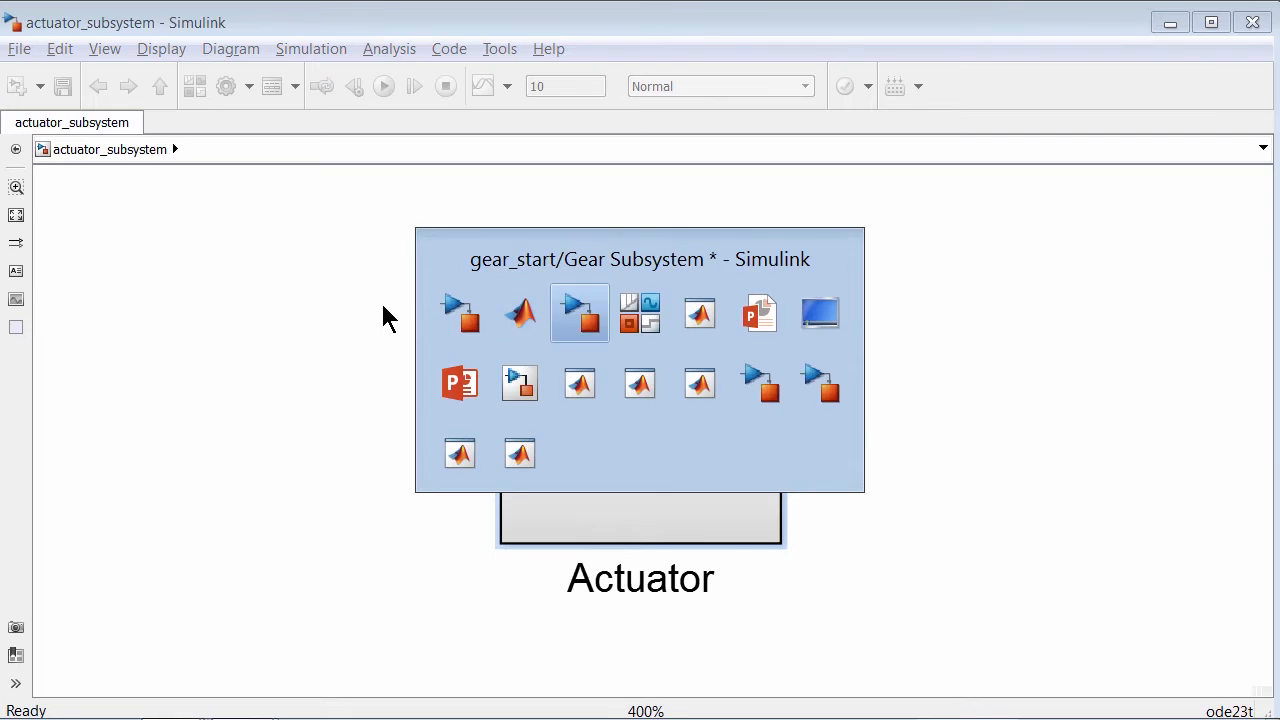
key("ctrl+v")
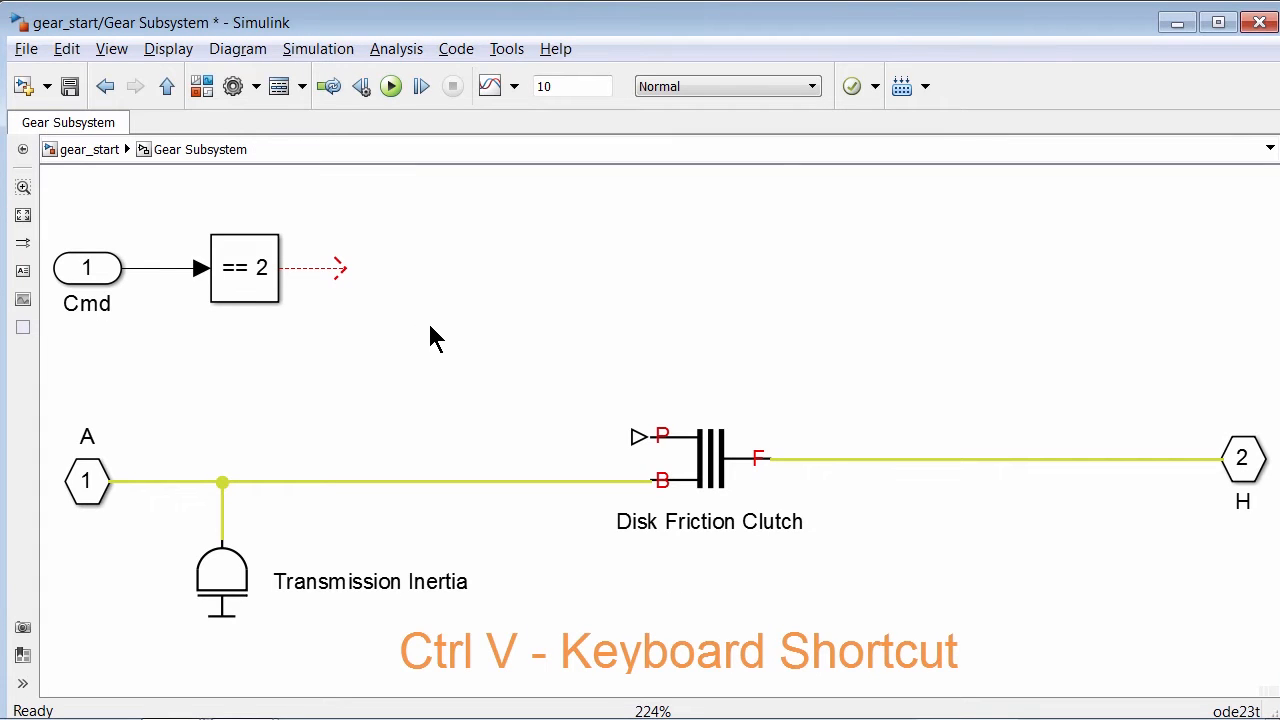
key("ctrl+v")
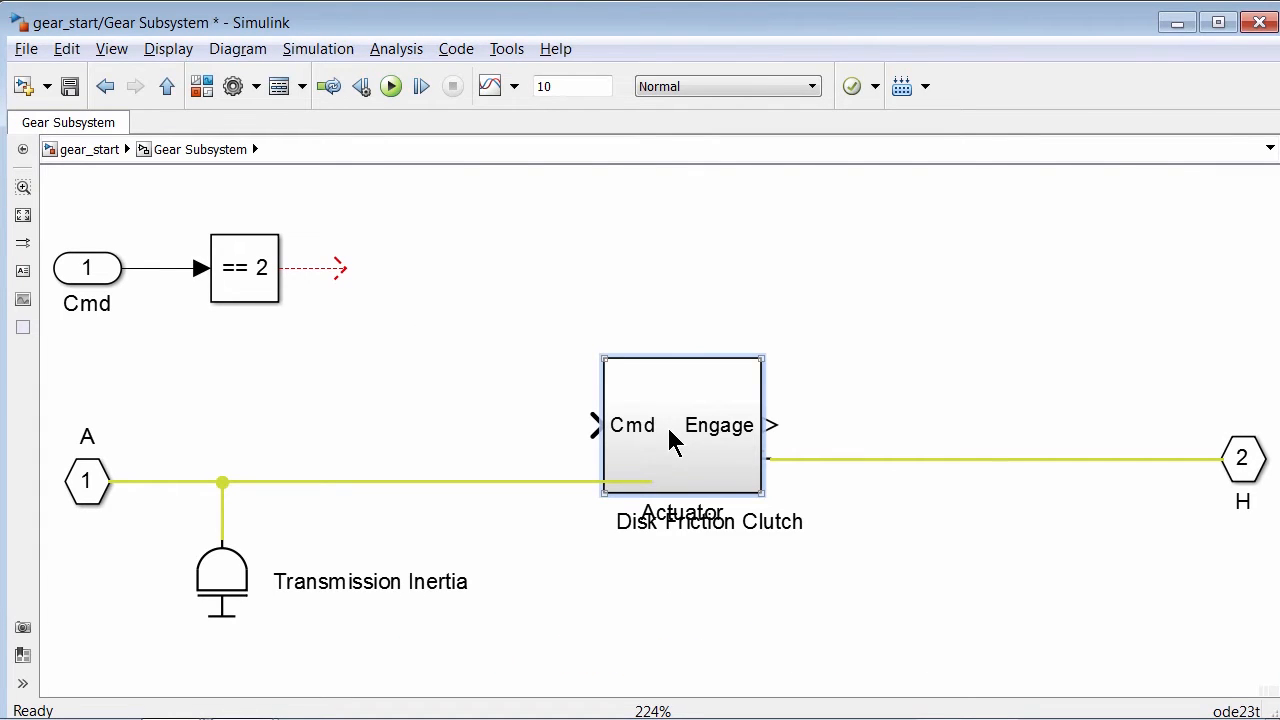
left_click_drag(670, 432, 361, 266)
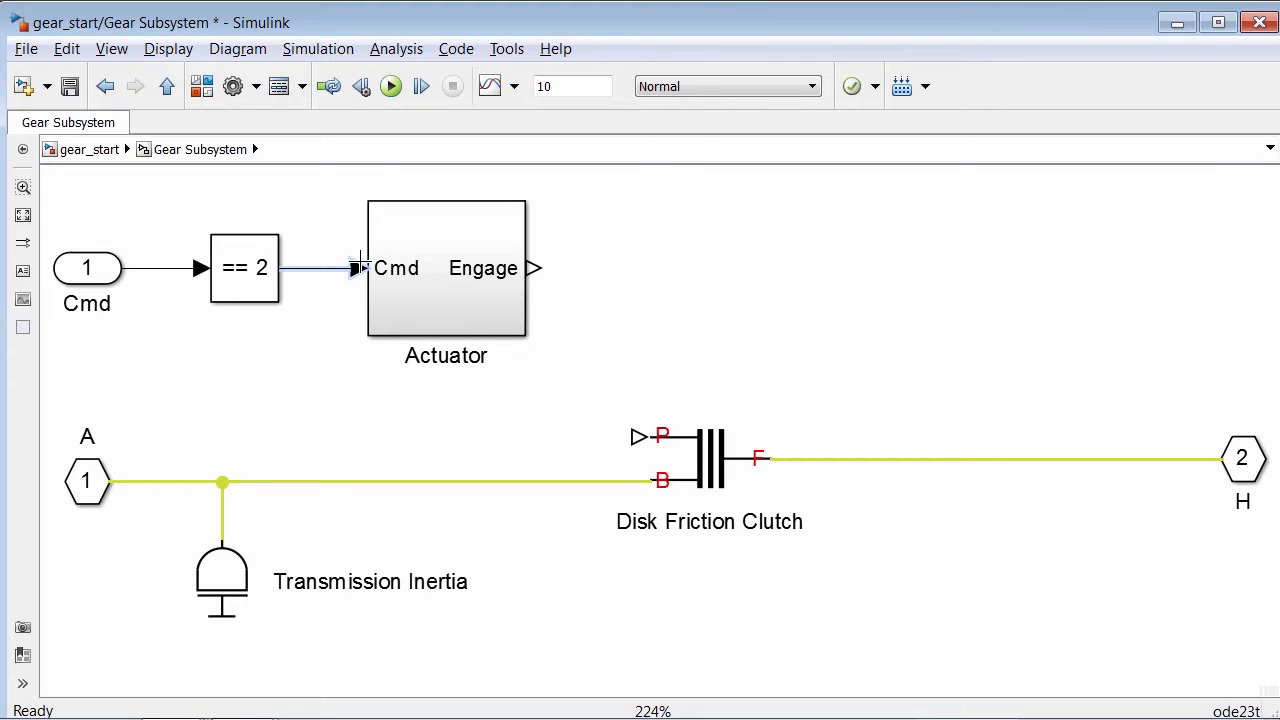
left_click_drag(536, 268, 636, 436)
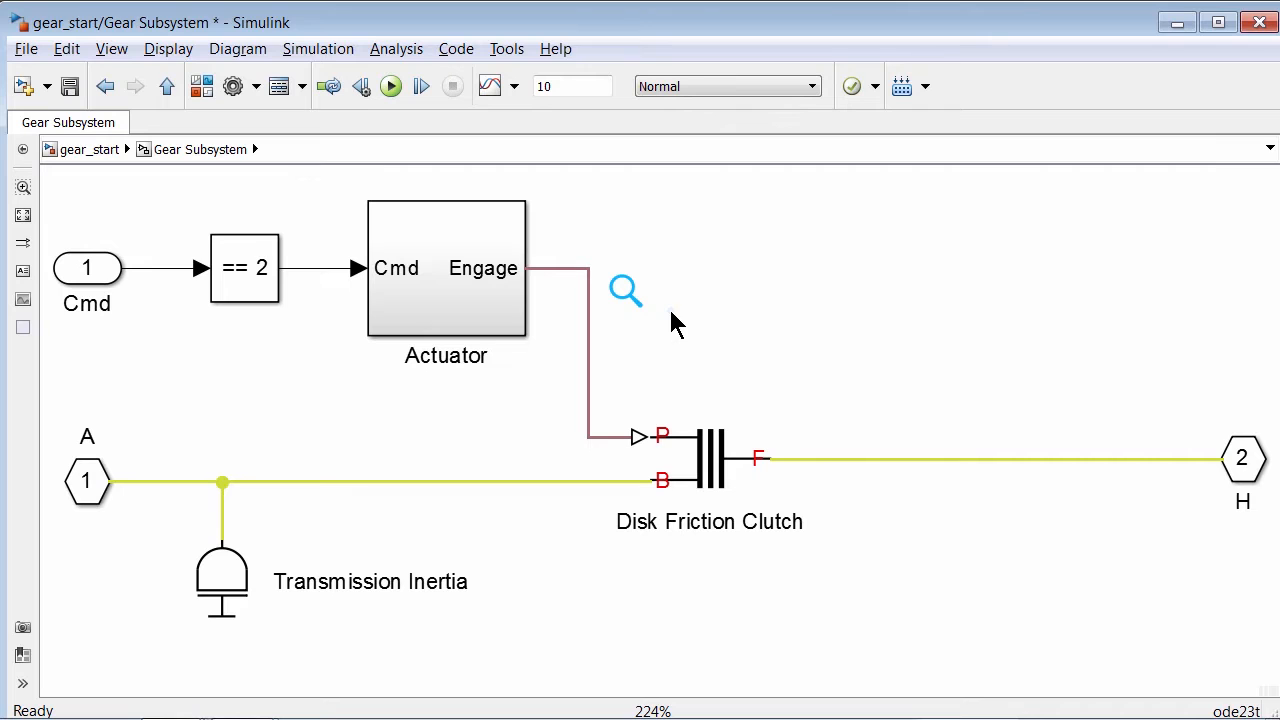
- Locate the Compare To Constant block in the Simulink Logic and Bit Operations library, then return to the Gear Subsystem
left_click(201, 87)
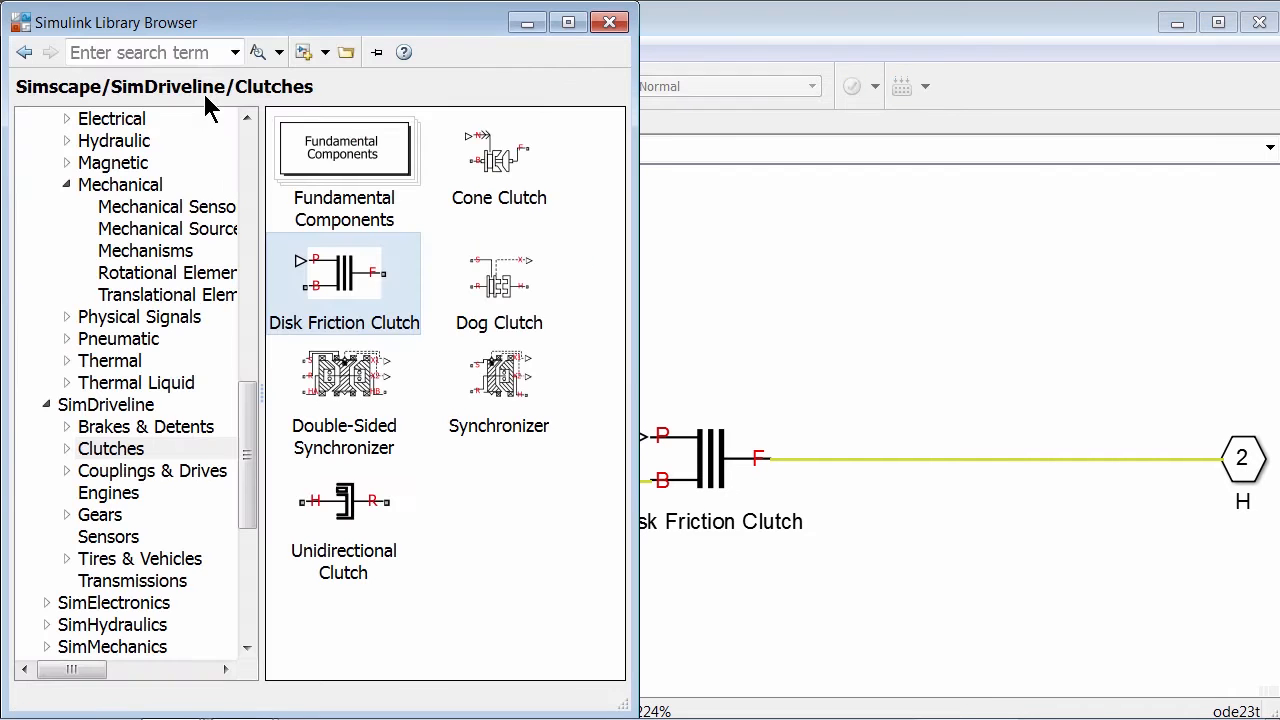
left_click_drag(249, 423, 247, 150)
left_click(200, 255)
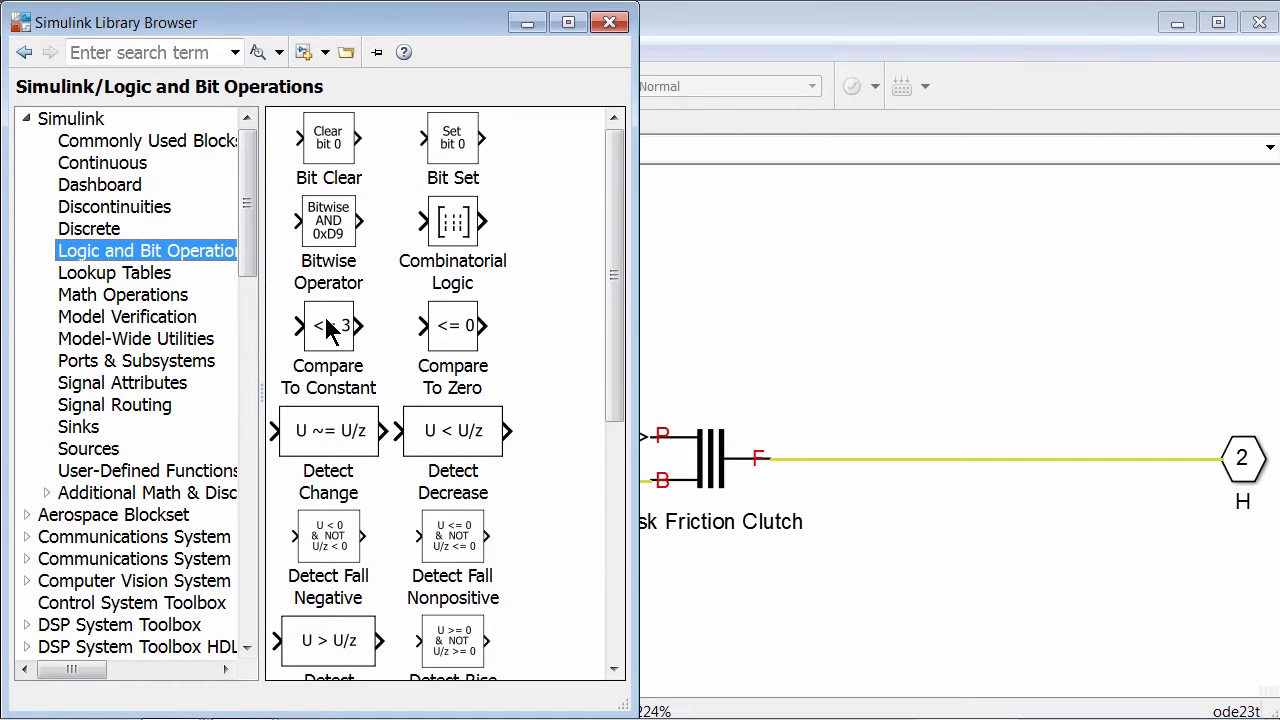
left_click(385, 325)
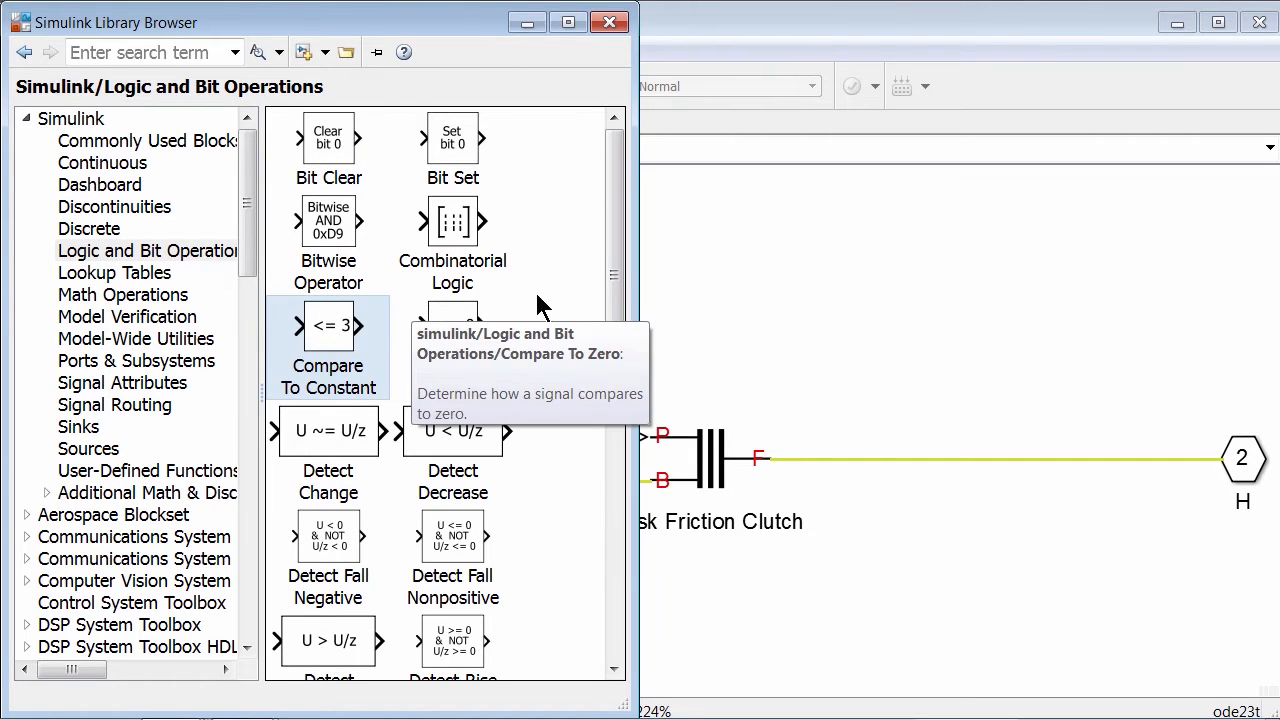
left_click(707, 291)
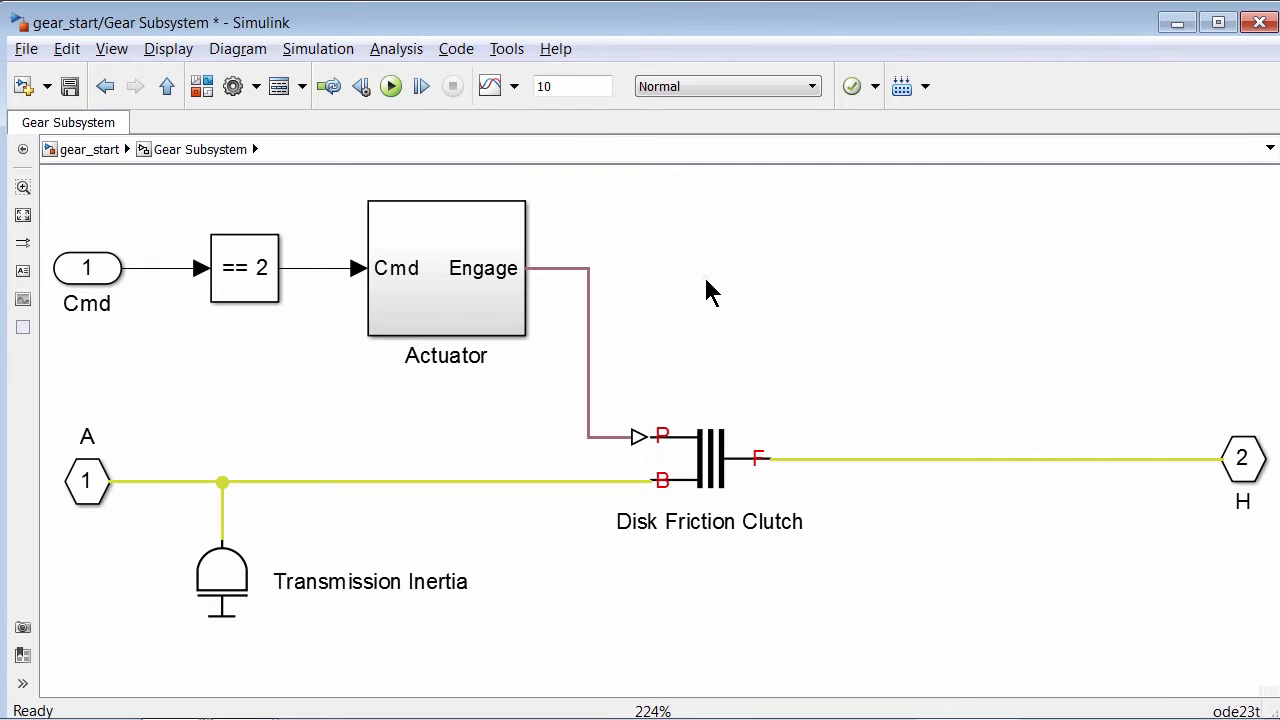
left_click(707, 291)
- Run the gear_start simulation and examine the output and input speeds in the top-level Speeds scope
left_click(393, 88)
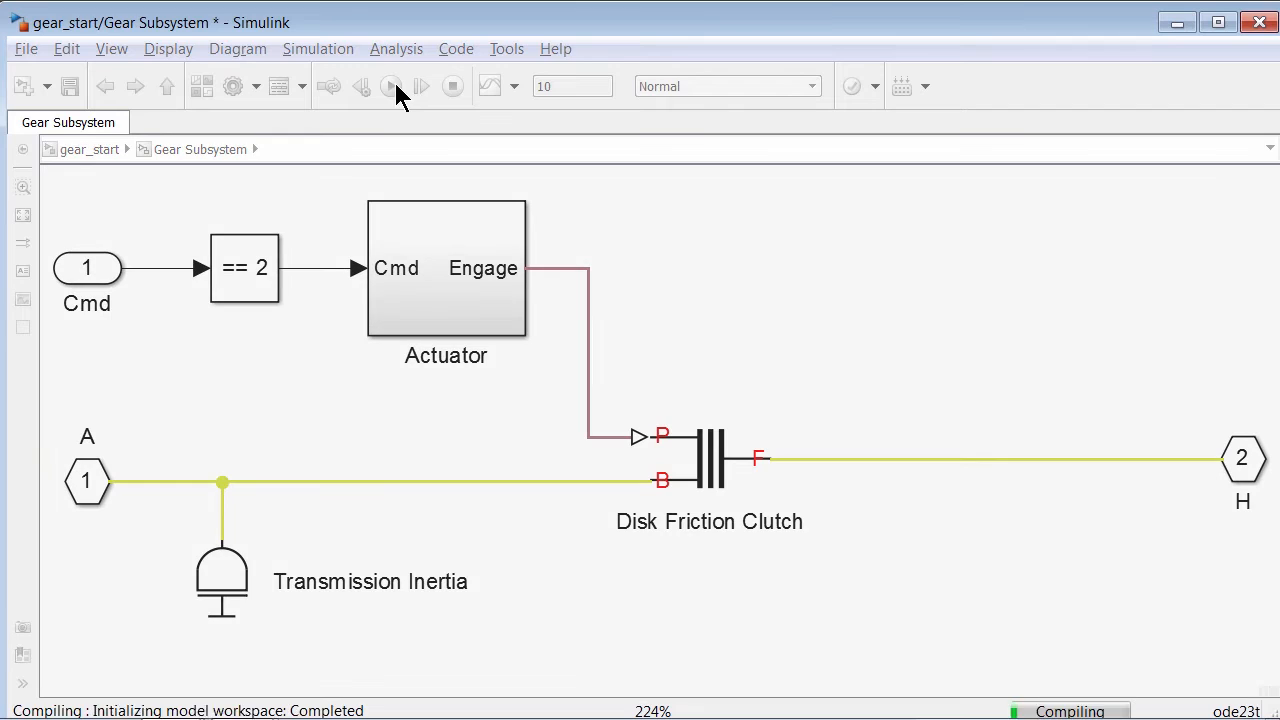
left_click(90, 153)
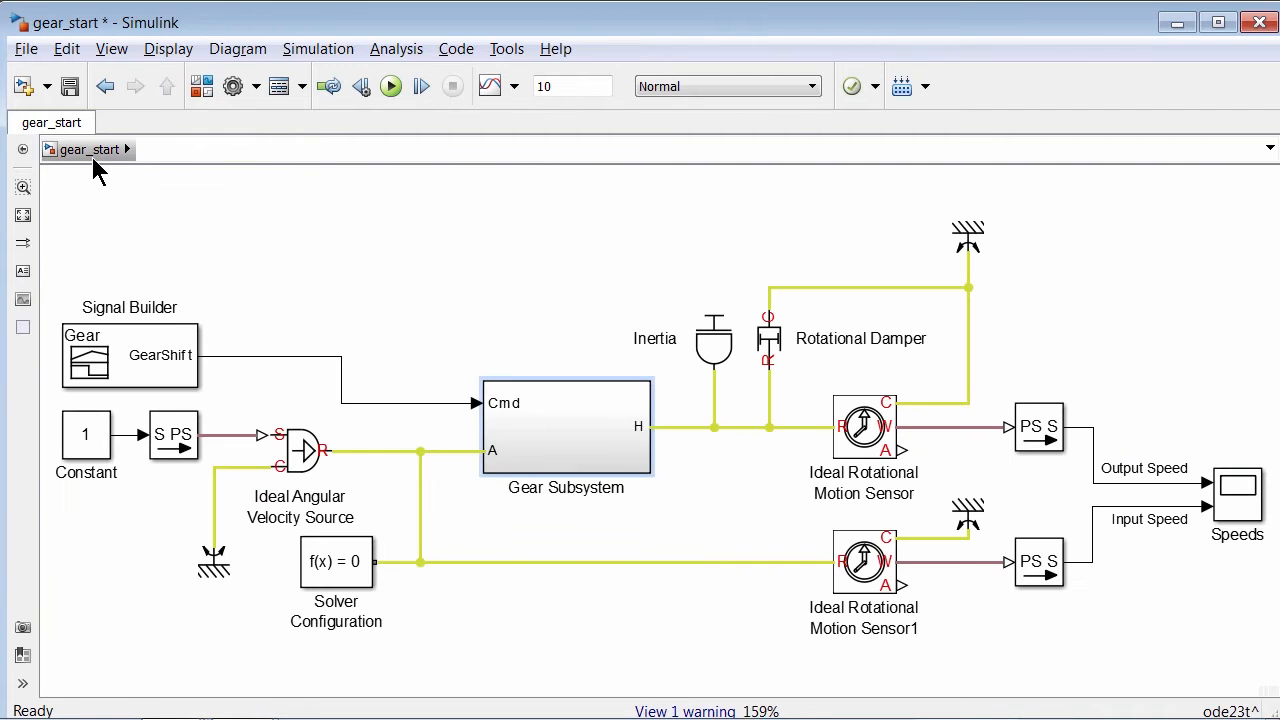
left_click(1233, 508)
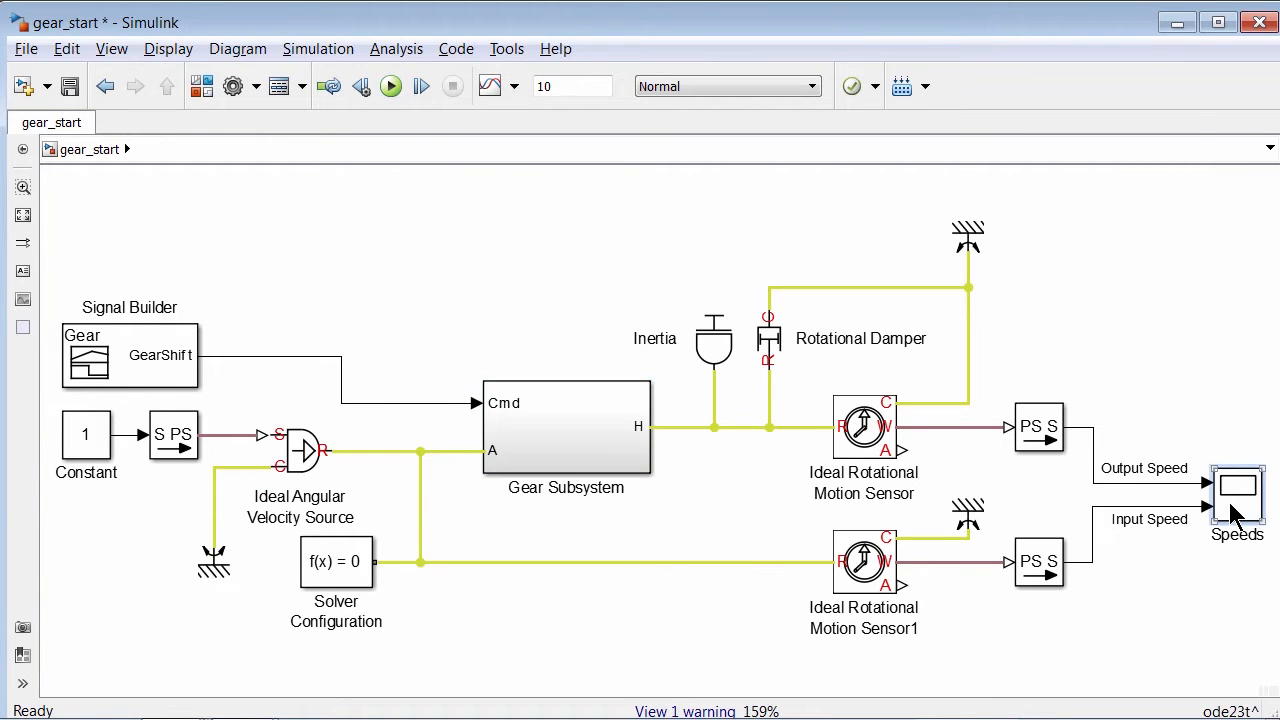
double_click(1233, 508)
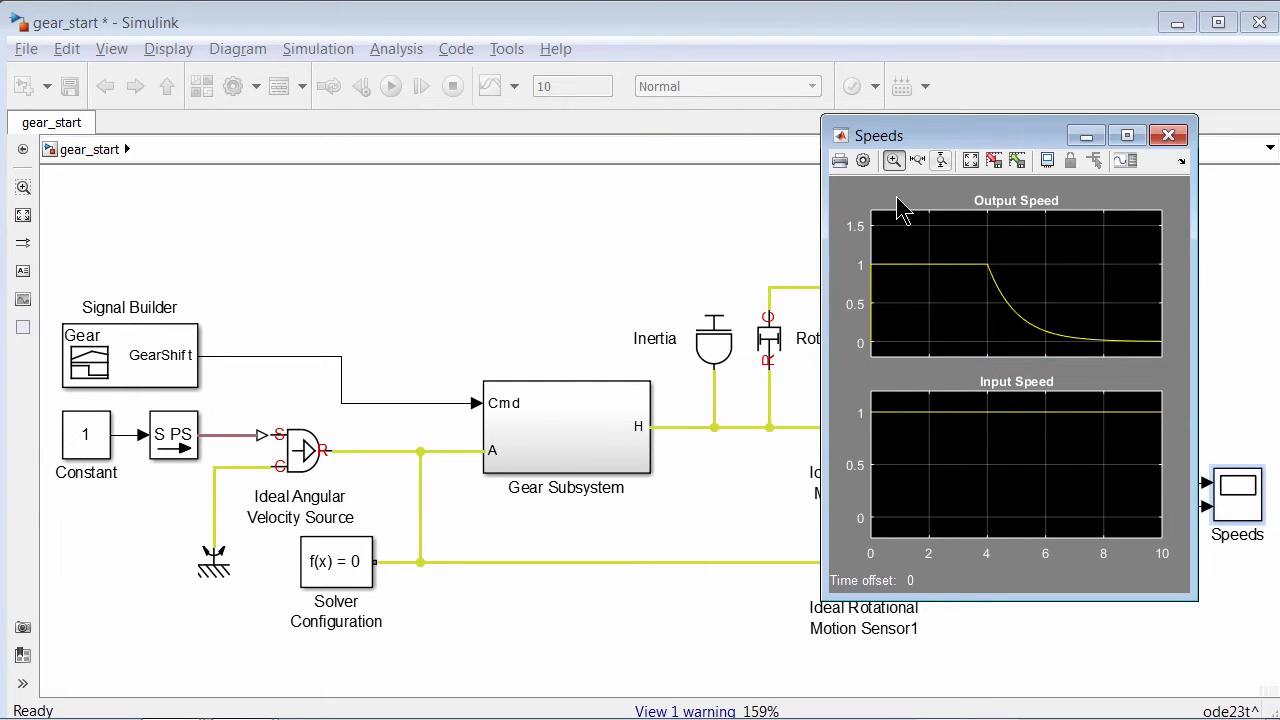
- Review the actuator and clutch wiring inside the Gear Subsystem, then return to the top level of gear_start
double_click(566, 423)
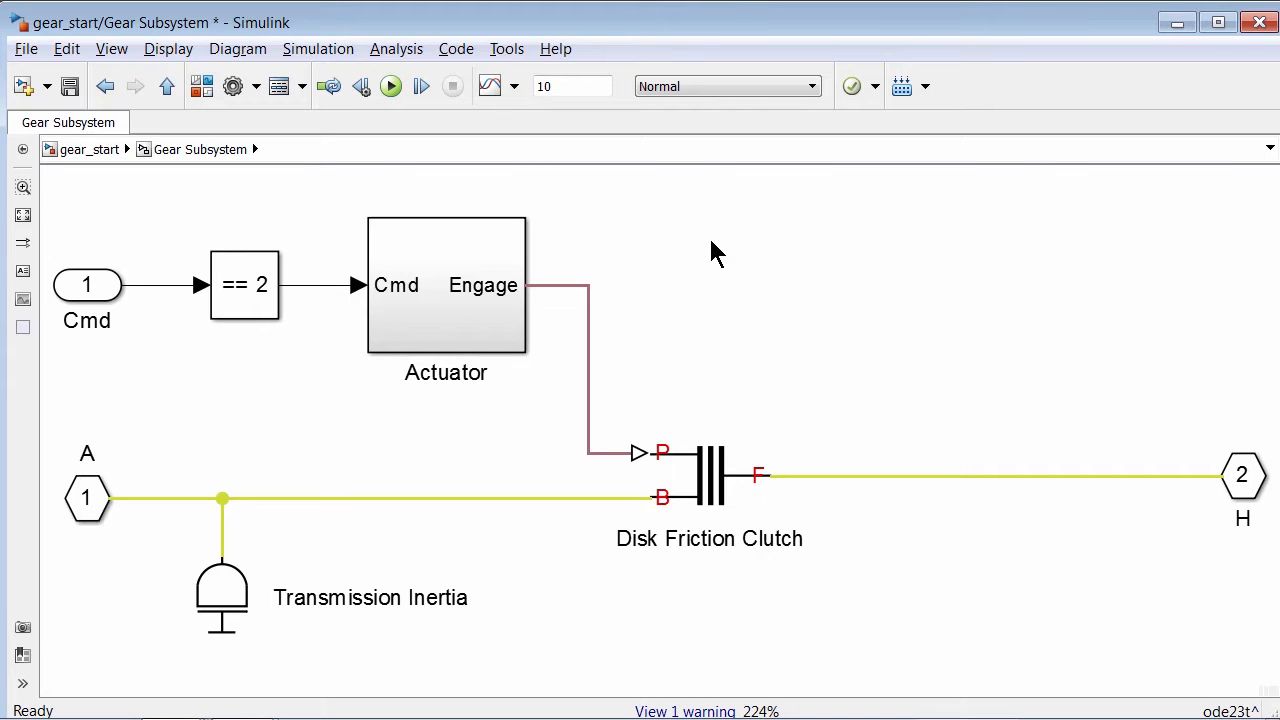
scroll(177, 206, "down", 1)
left_click(90, 150)
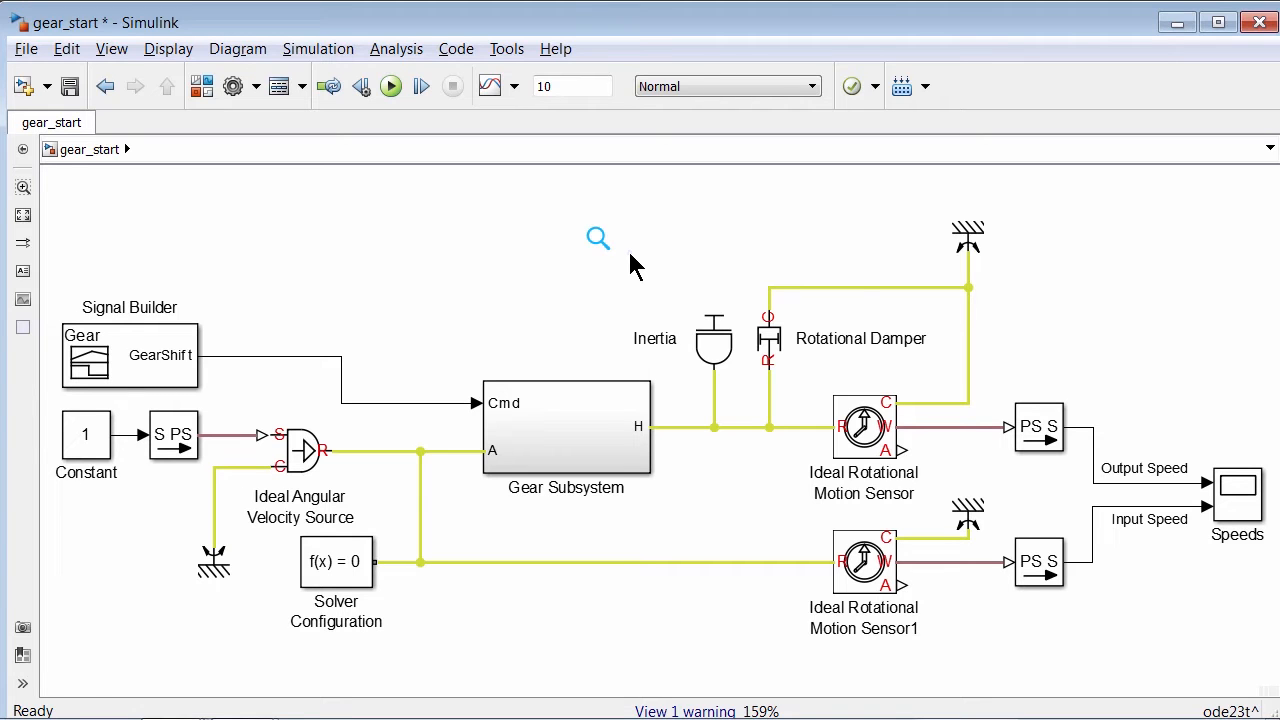
- Switch to MATLAB, open the gear_3speed_start.slx model from the current folder and go into its Gear Subsystem
key("alt+Tab")
key("alt+Tab")
key("alt+Tab")
key("alt+Tab")
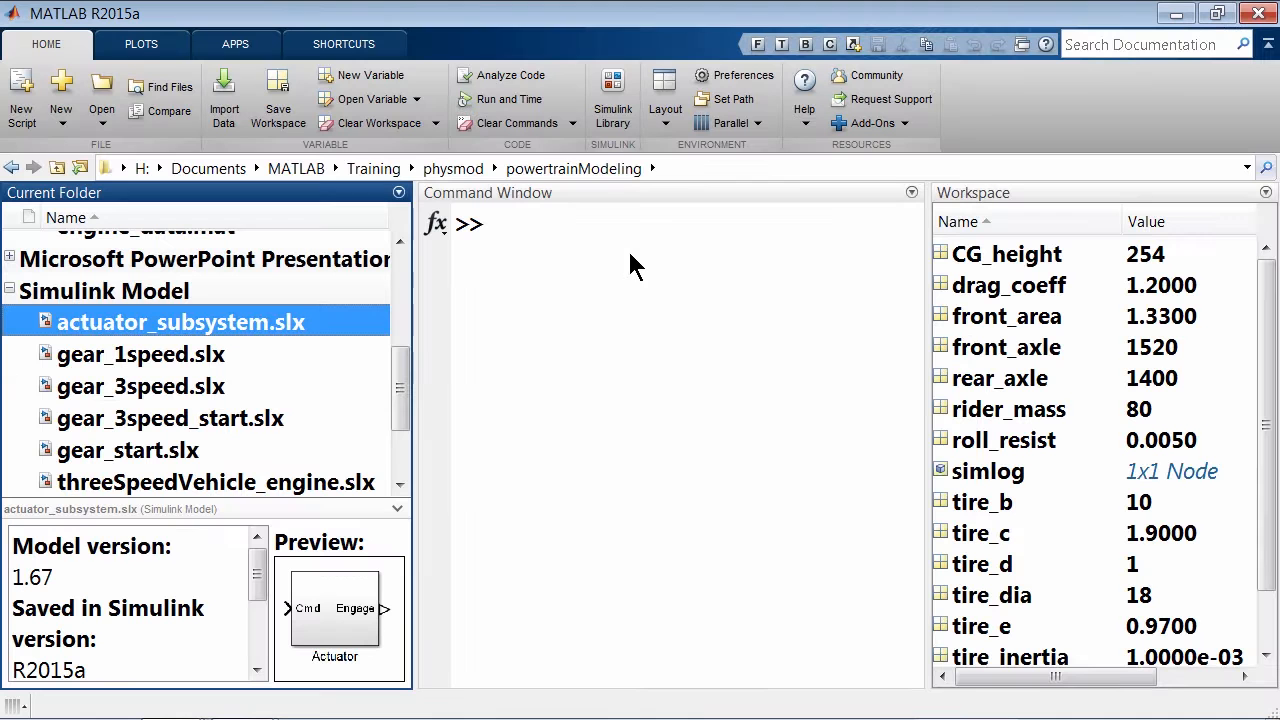
left_click(210, 420)
double_click(210, 420)
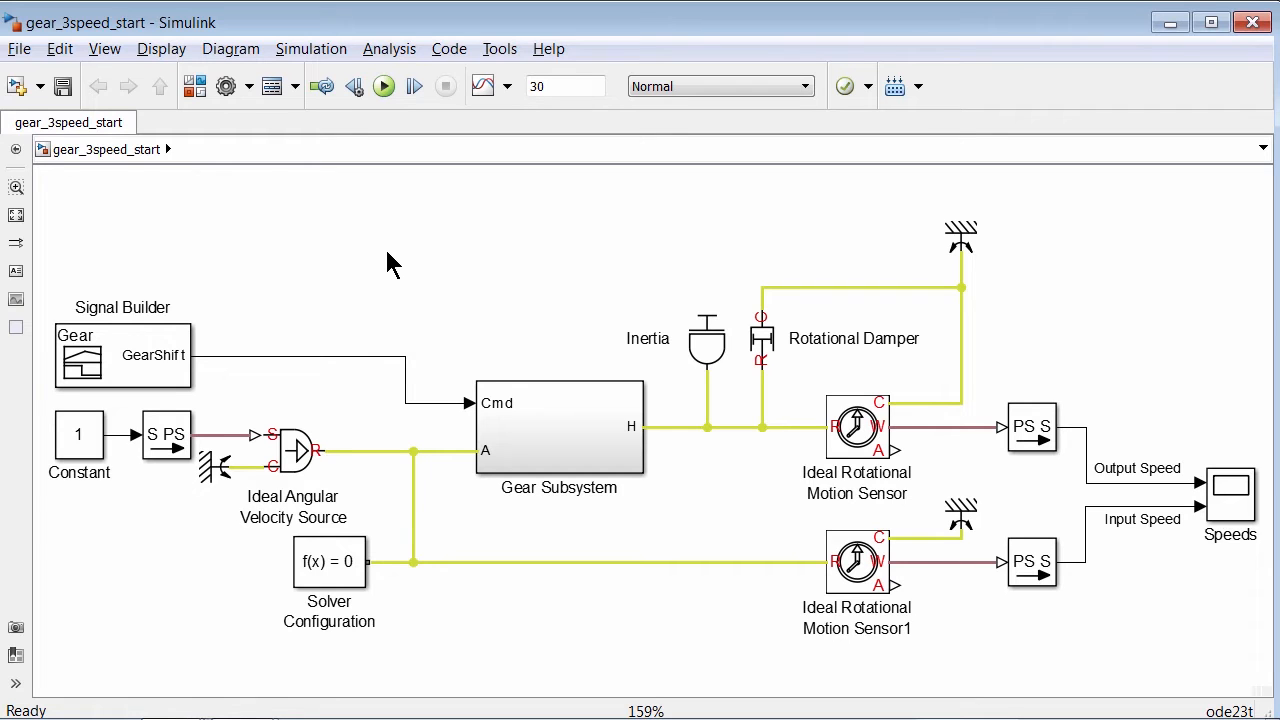
double_click(586, 430)
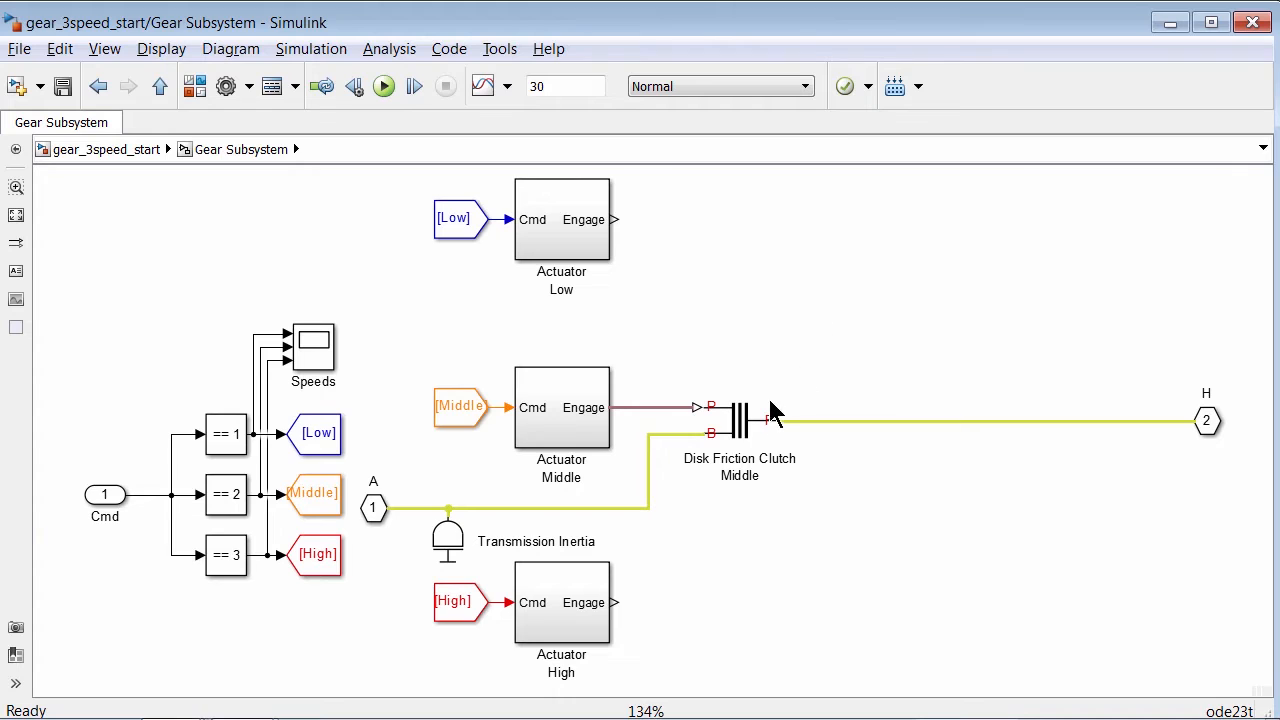
- Duplicate the Disk Friction Clutch Middle beside the Low and High actuators and rename the copies Disk Friction Clutch Low and Disk Friction Clutch High
left_click_drag(764, 410, 732, 614)
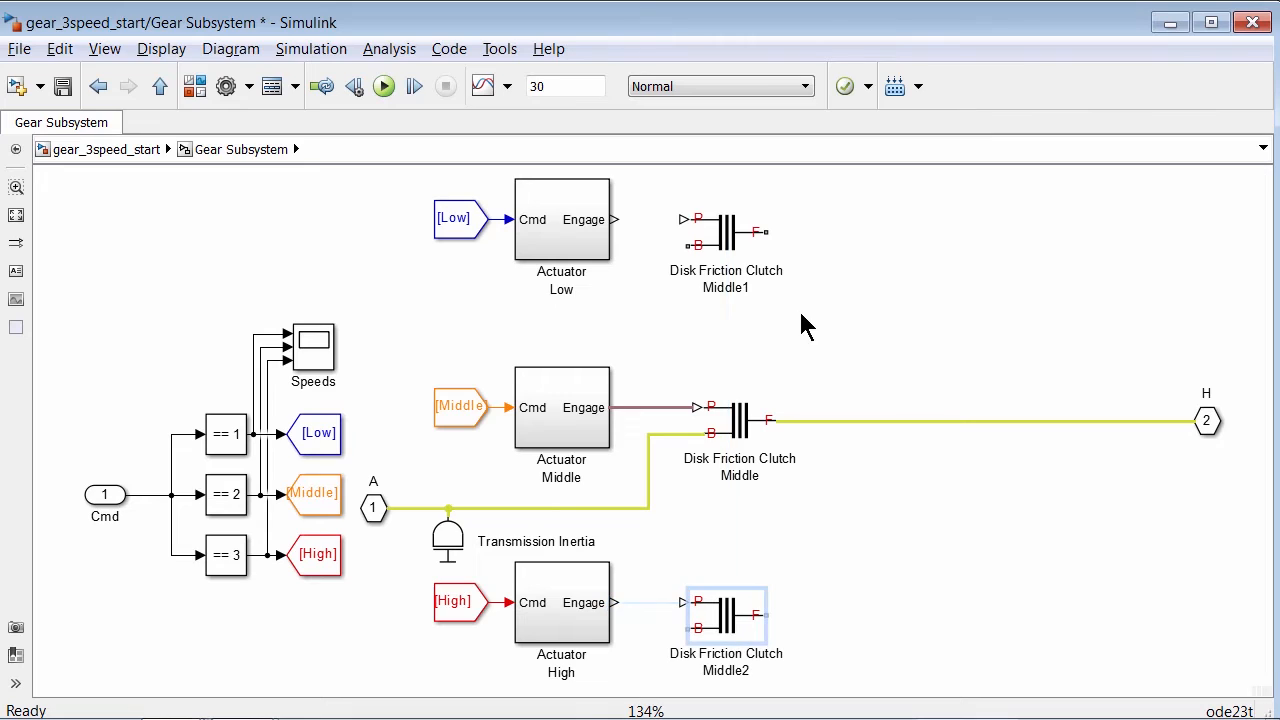
left_click(735, 287)
left_click(735, 287)
type("Low")
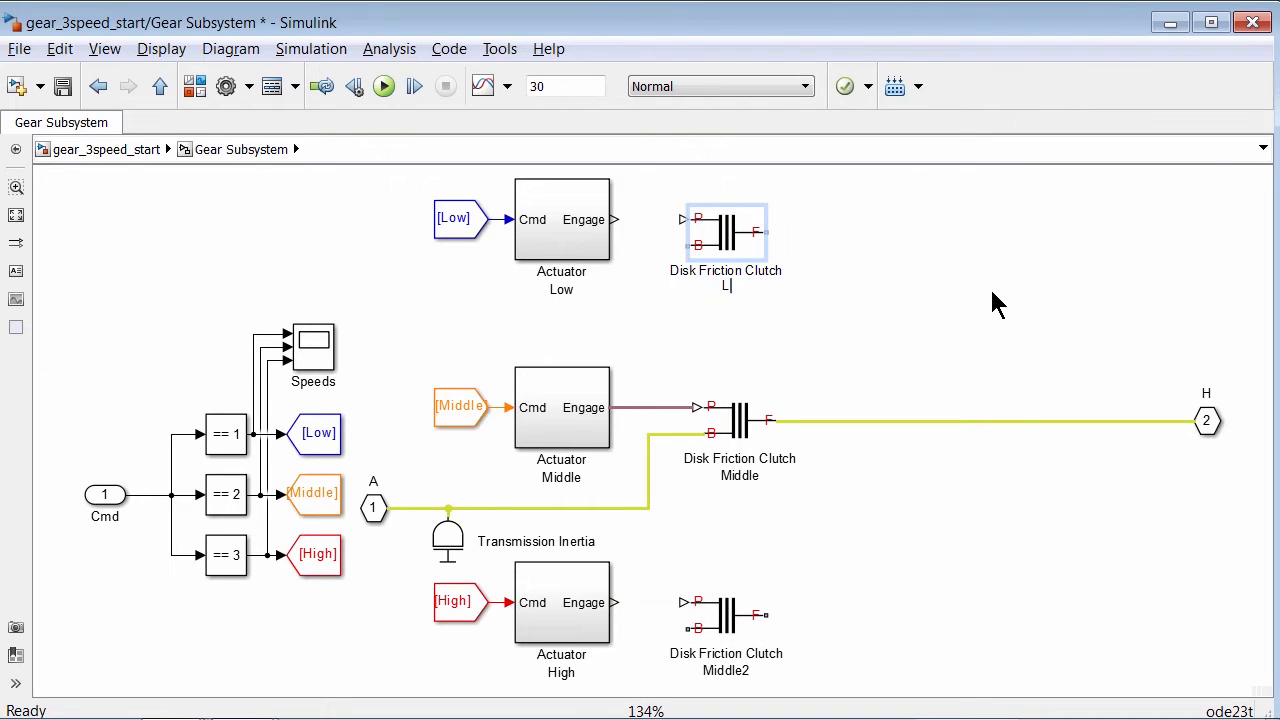
left_click(714, 664)
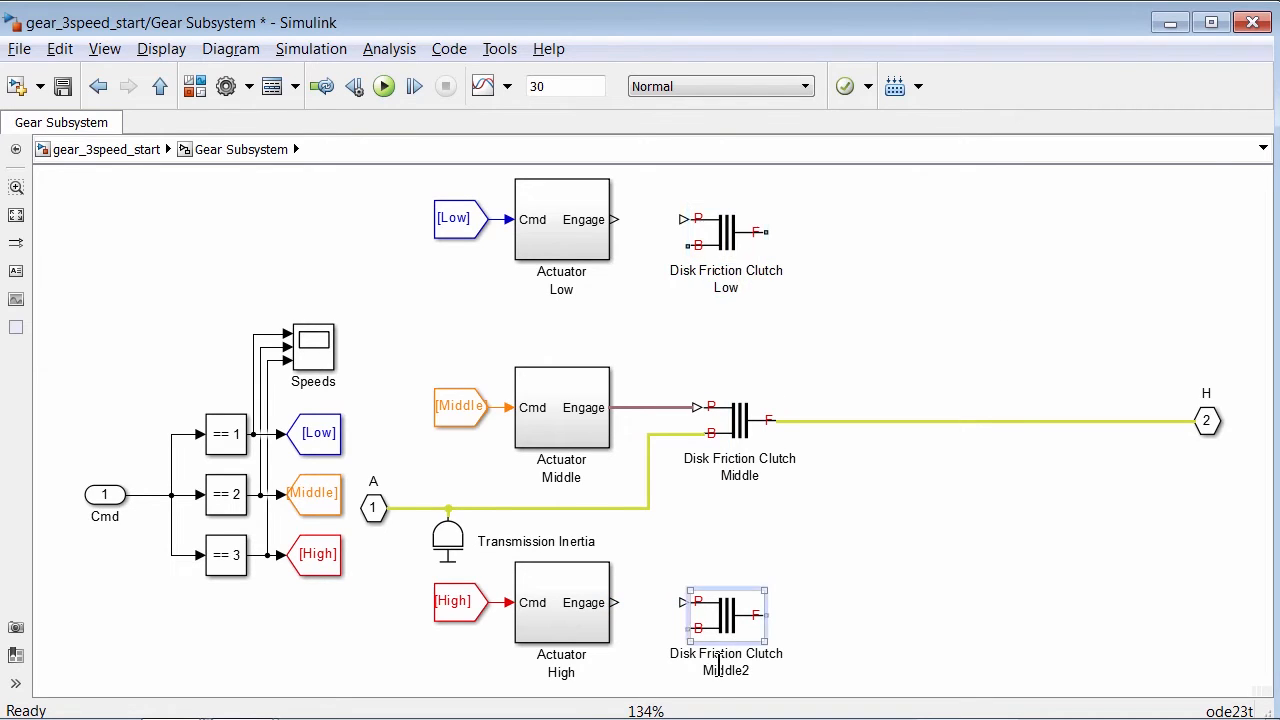
left_click(714, 664)
type("High")
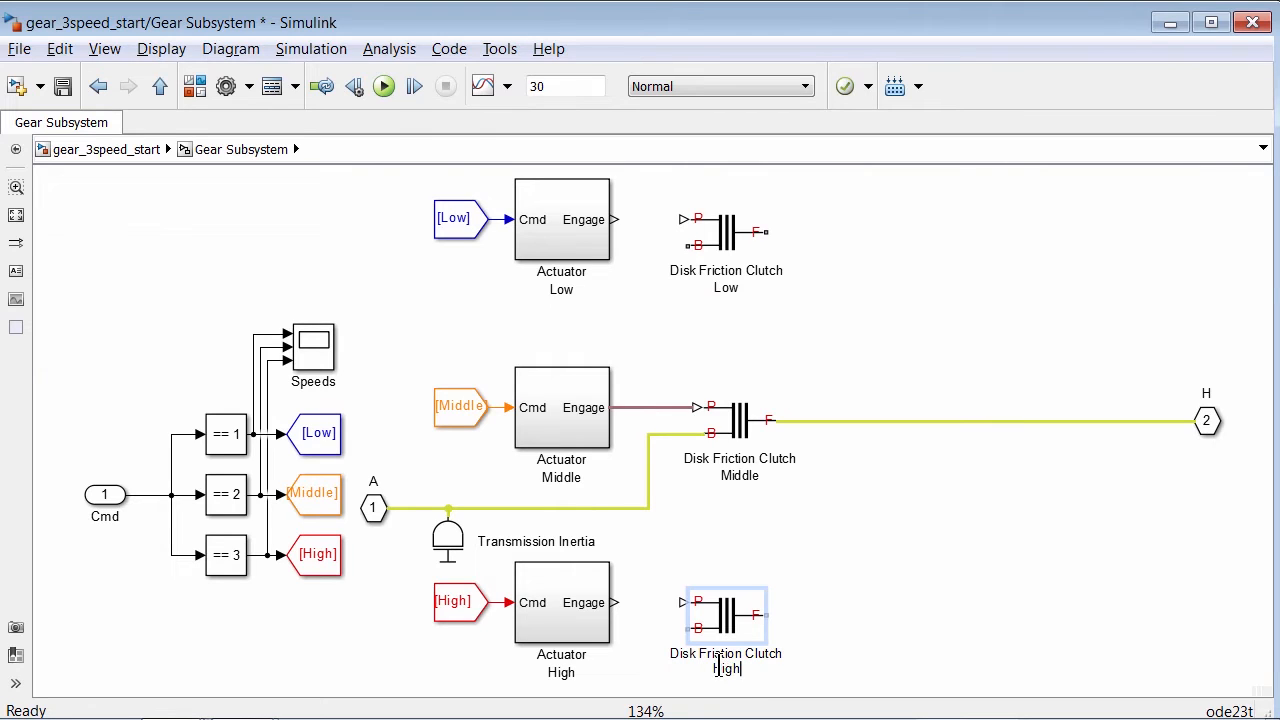
left_click(1013, 497)
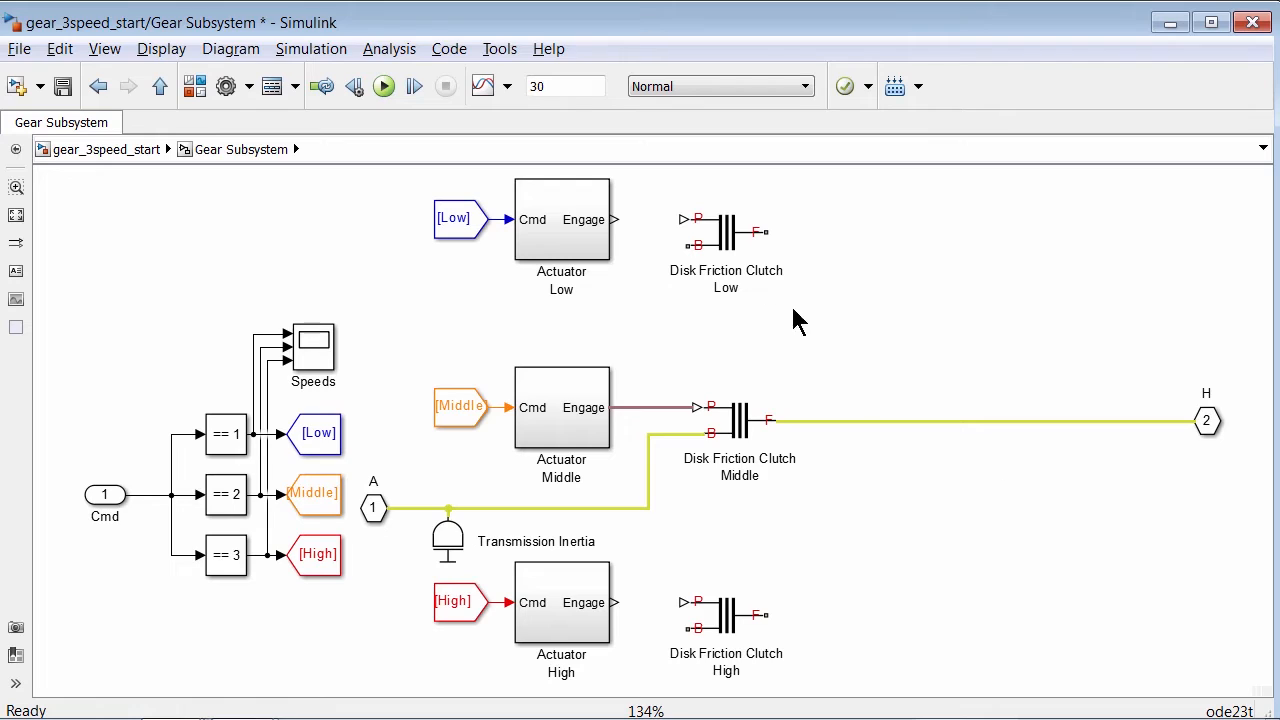
- Connect port B of the Low and High clutches to the port A line and each matching actuator's Engage output to port P
left_click(718, 250)
mouse_move(686, 245)
left_mouse_down()
mouse_move(654, 352)
mouse_move(649, 433)
left_mouse_up()
left_click(718, 618)
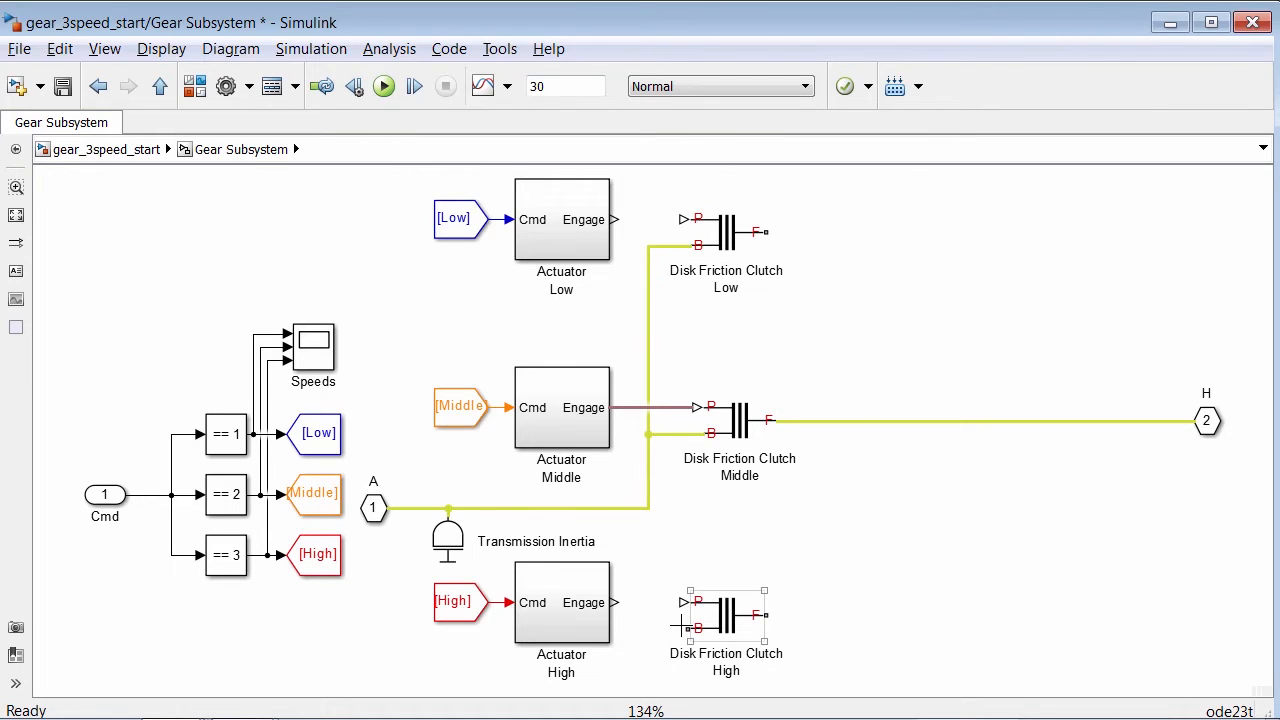
left_click_drag(686, 628, 643, 509)
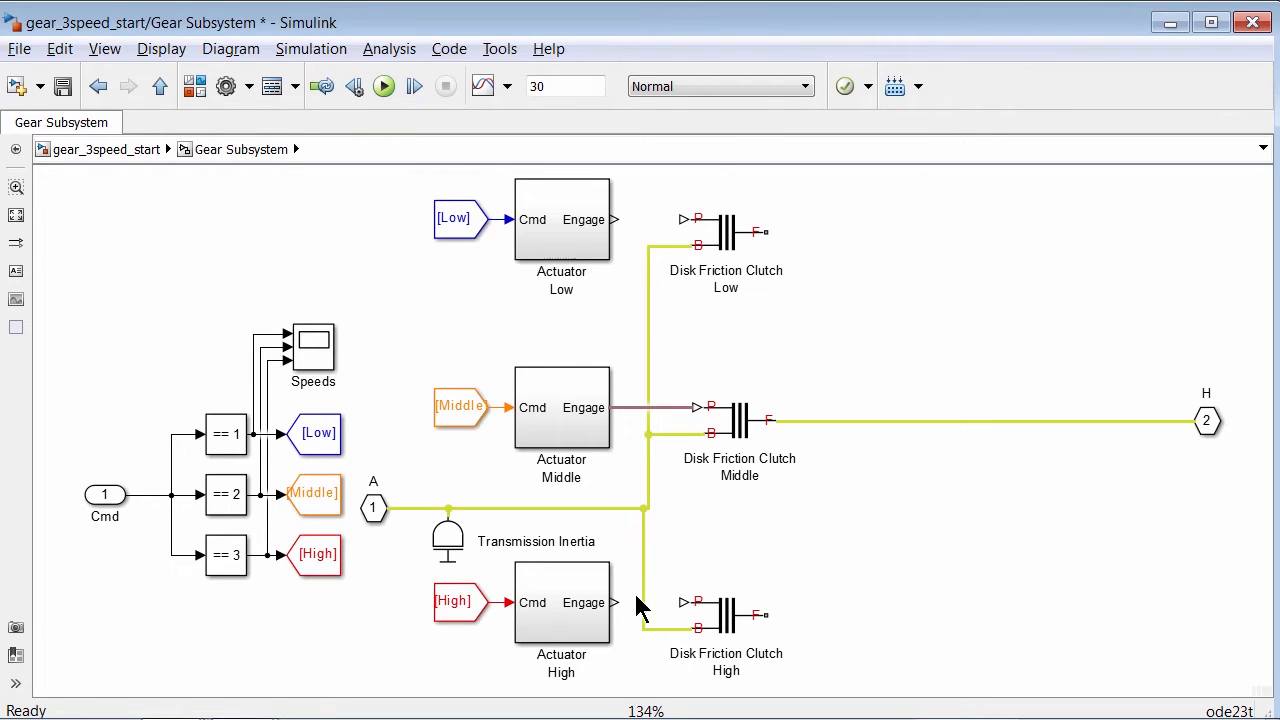
left_click_drag(614, 602, 686, 602)
left_click_drag(614, 219, 686, 219)
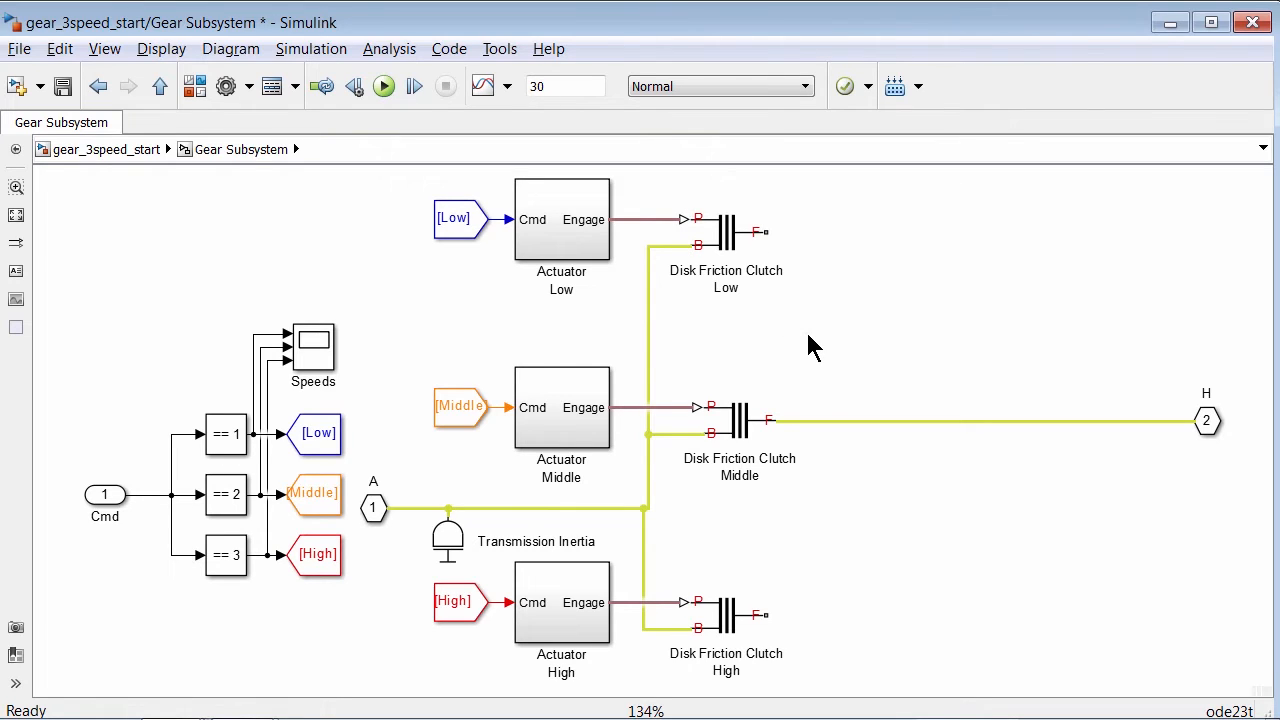
left_click(808, 336)
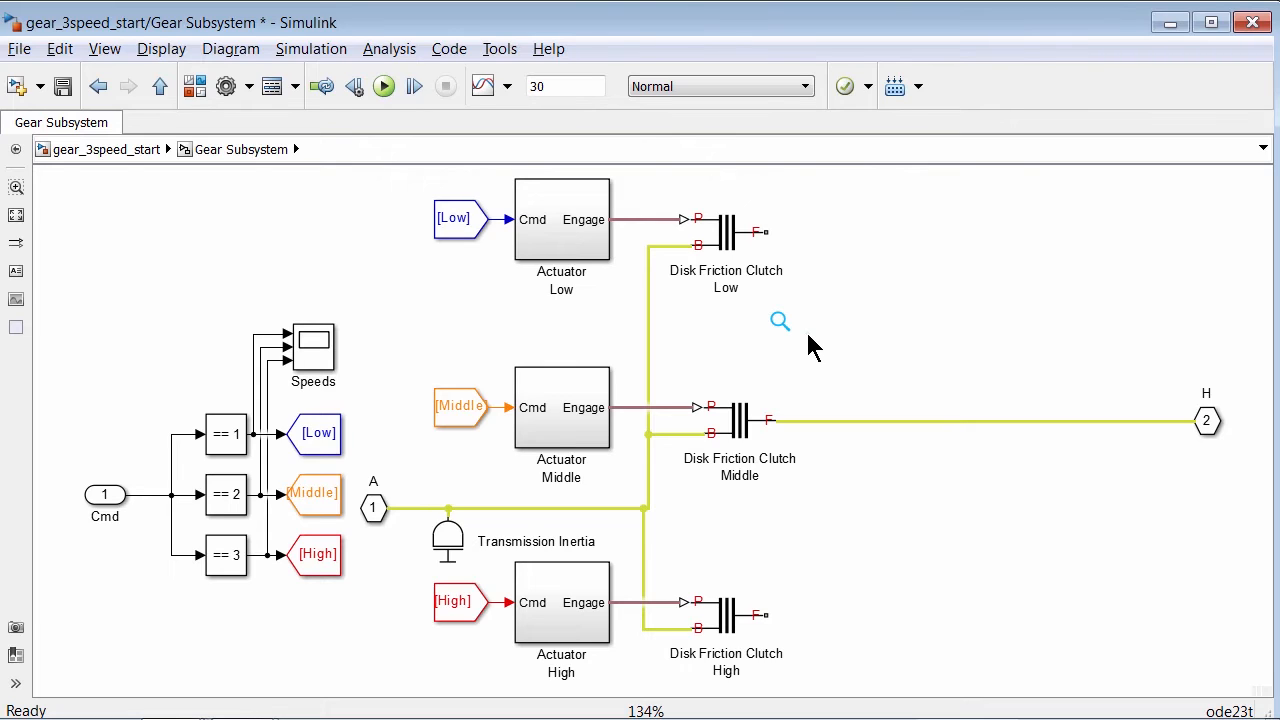
- Add a Simple Gear block from the SimDriveline Gears library beside Disk Friction Clutch Low
left_click(197, 87)
scroll(165, 315, "down", 10)
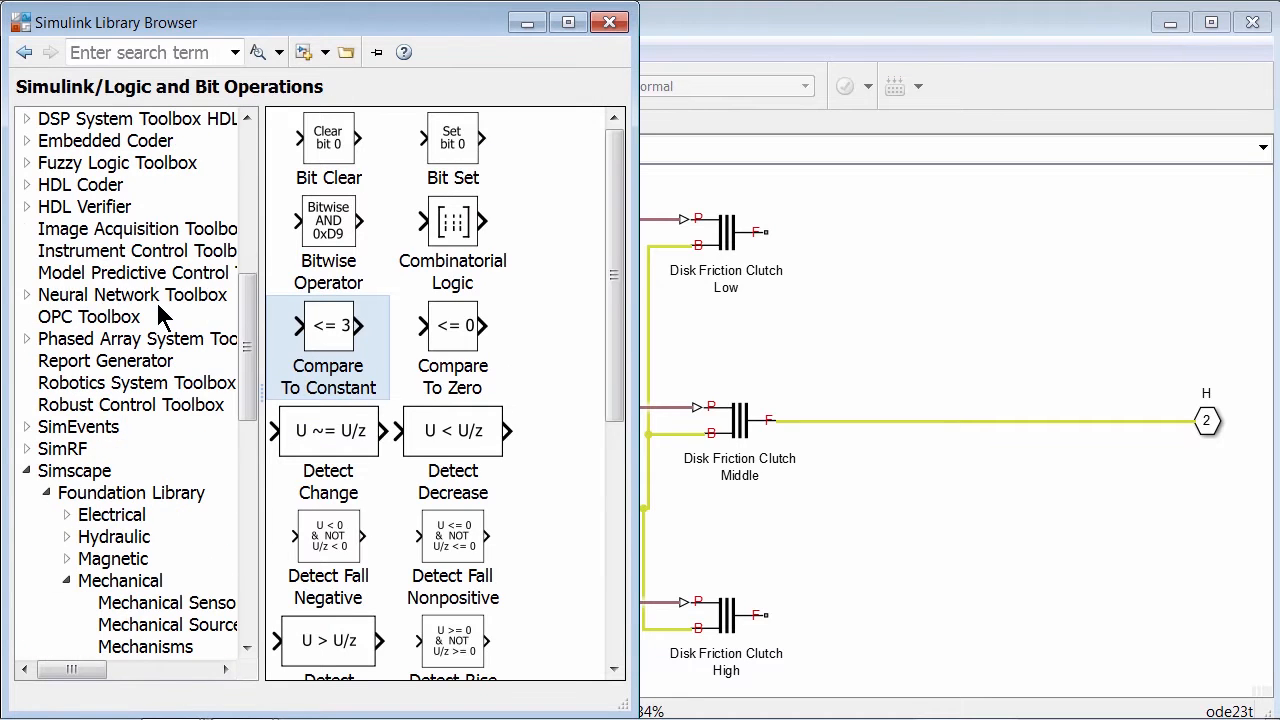
scroll(160, 315, "down", 2)
left_click(92, 272)
scroll(105, 292, "down", 4)
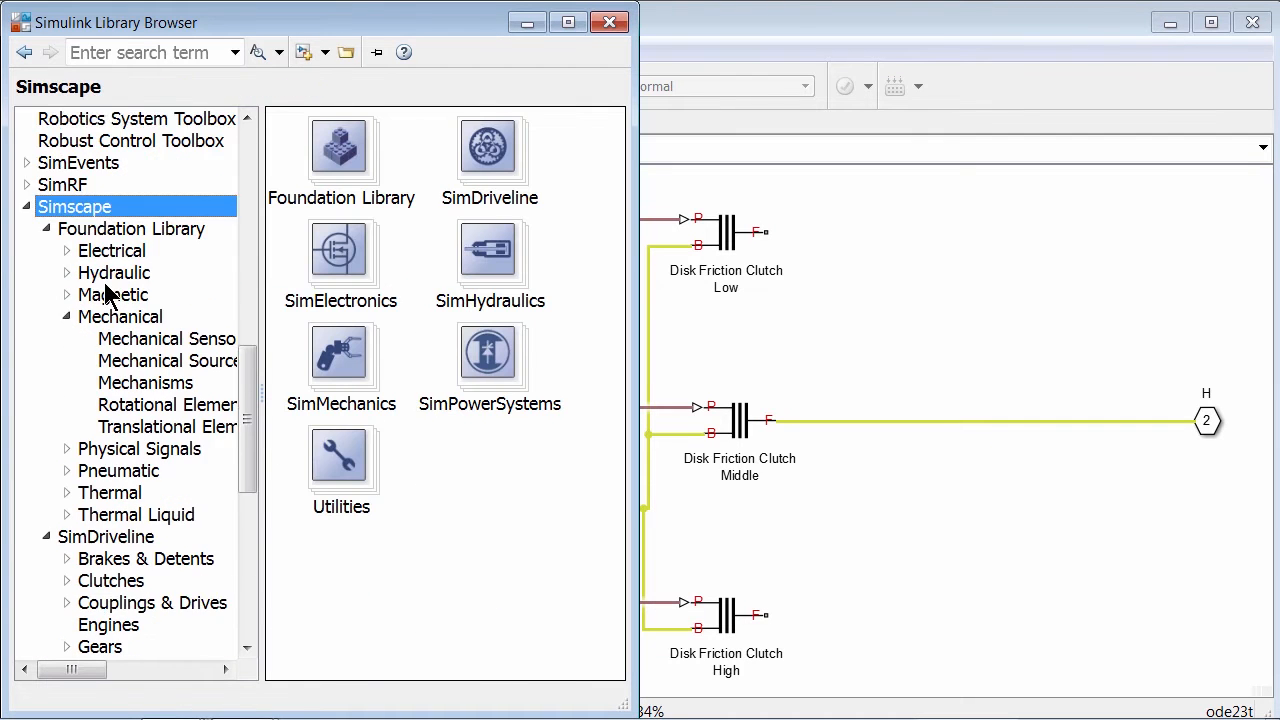
left_click(128, 340)
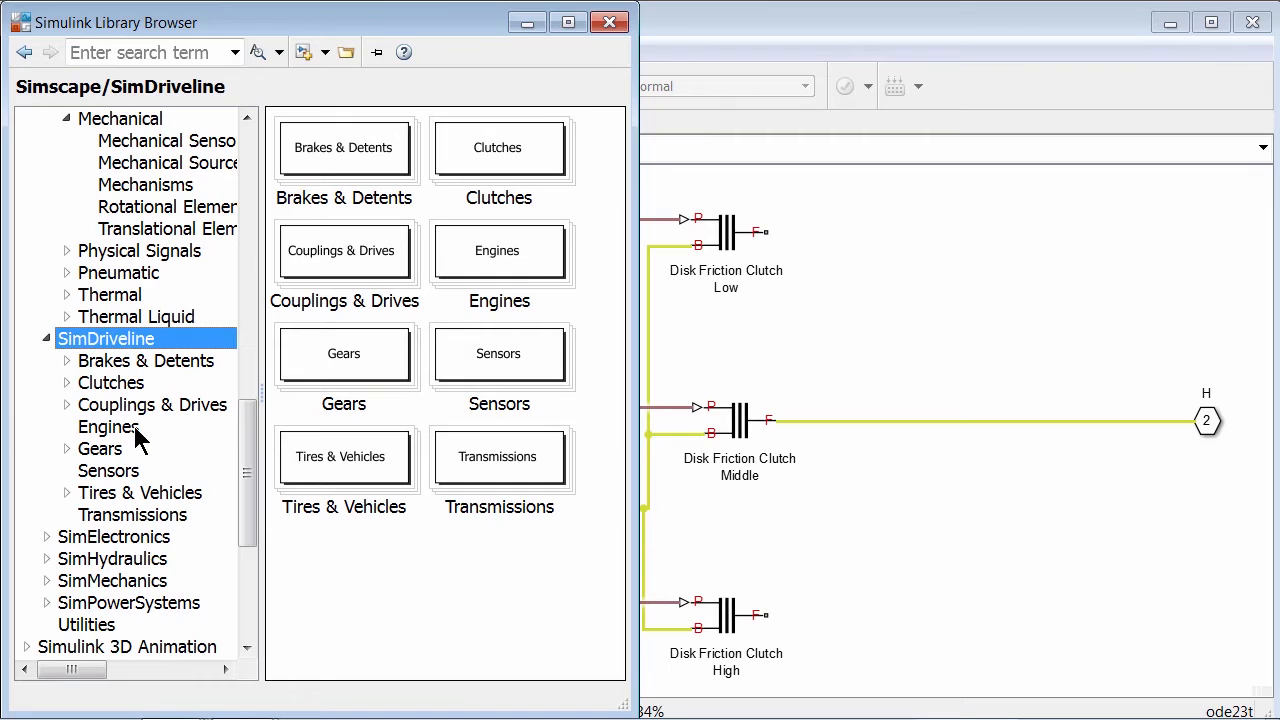
left_click(100, 449)
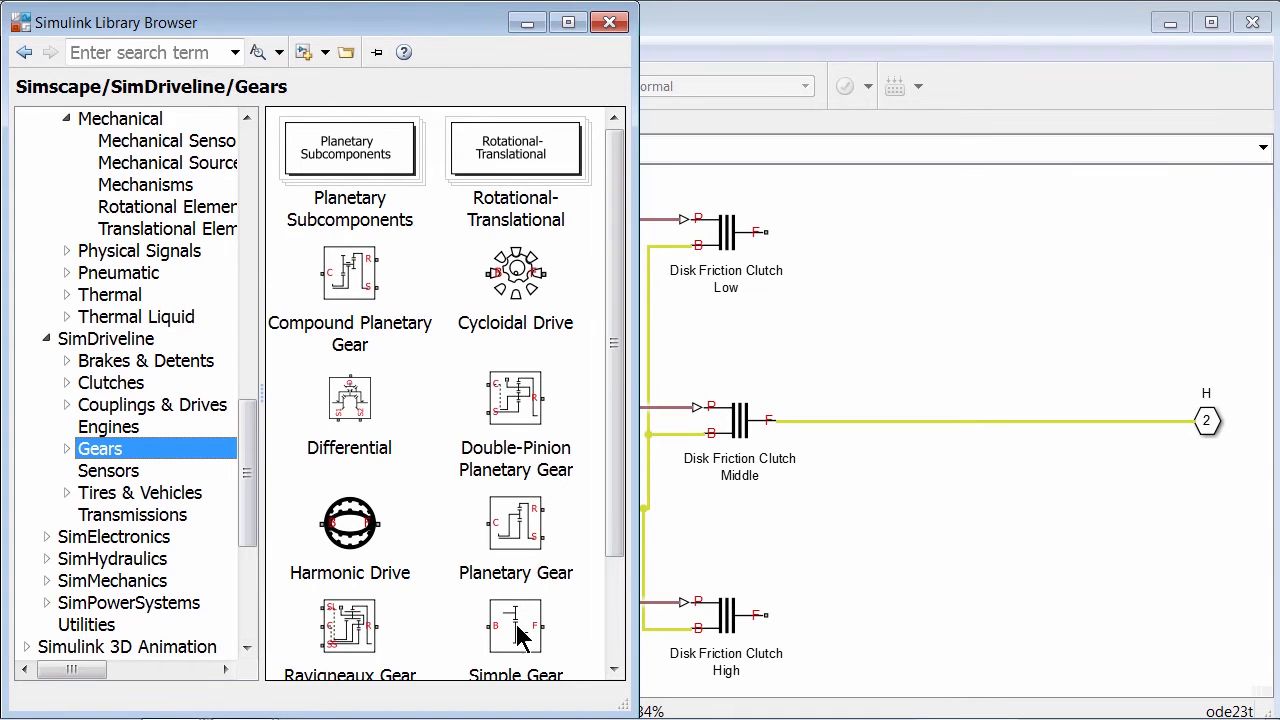
left_click_drag(522, 630, 915, 247)
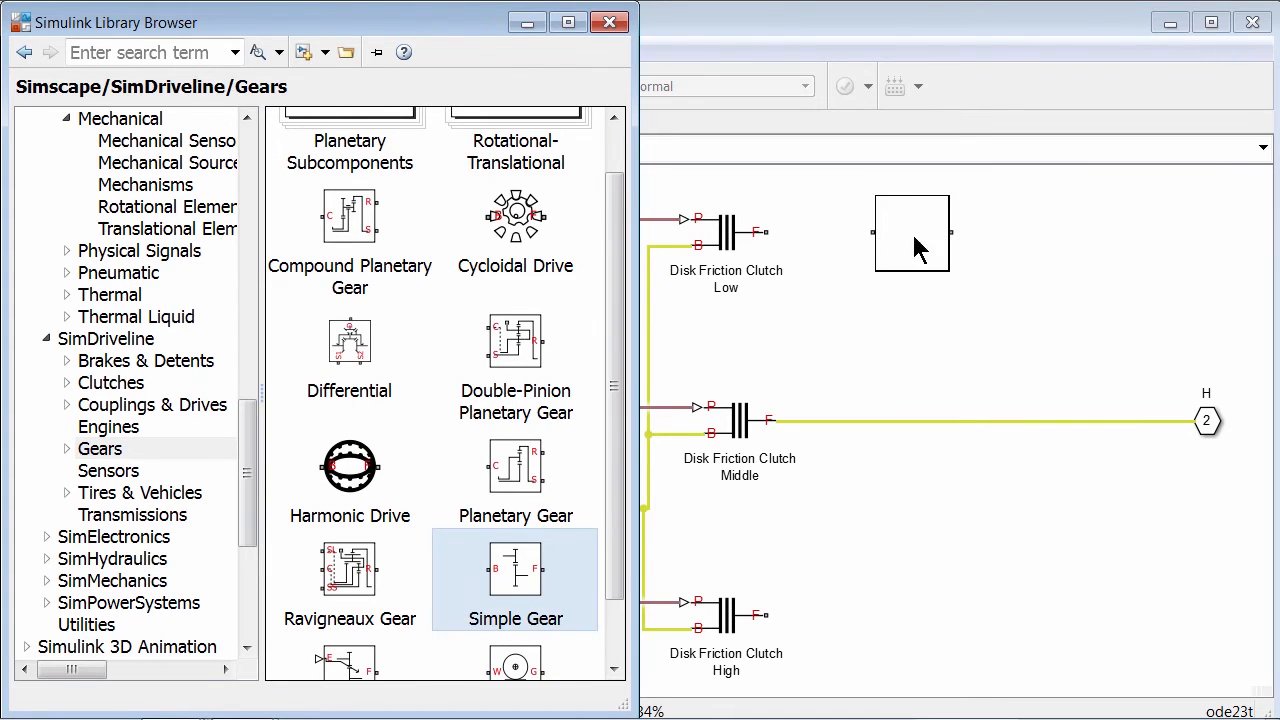
left_click(894, 354)
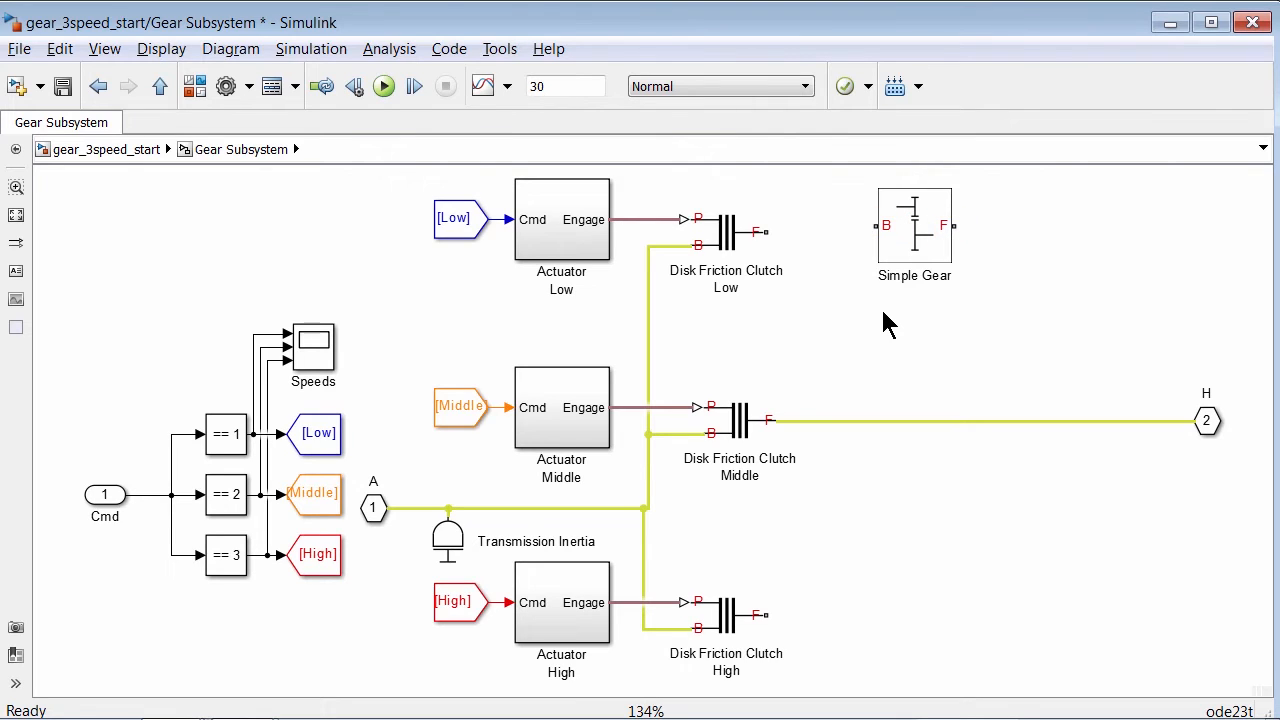
- Rename the Simple Gear block beside Disk Friction Clutch Low to Low Gear
double_click(900, 276)
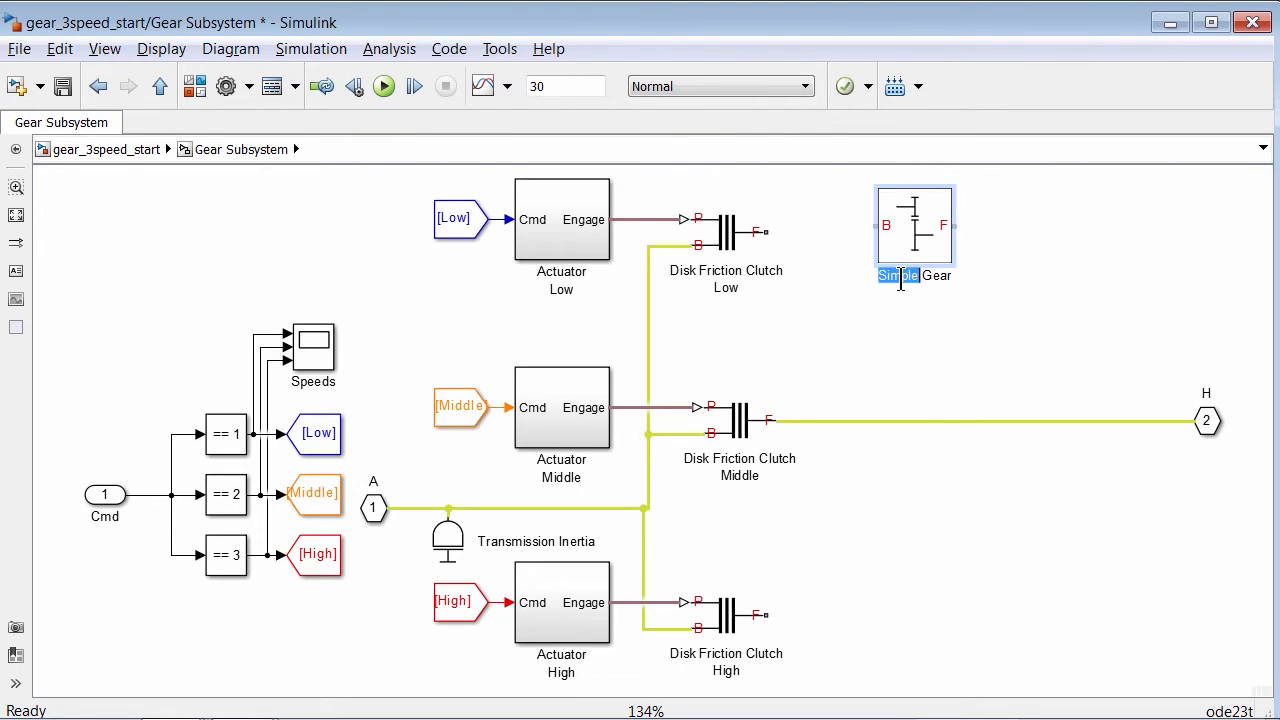
key("BackSpace")
type("Low")
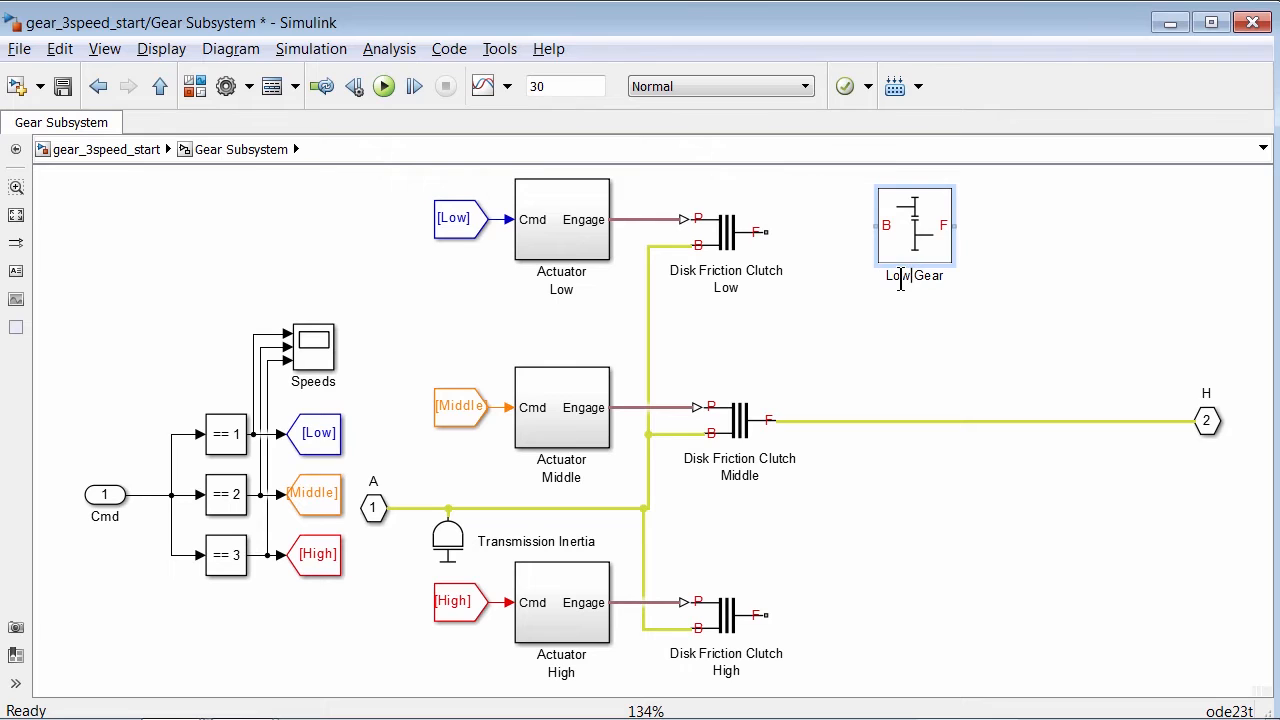
left_click(874, 322)
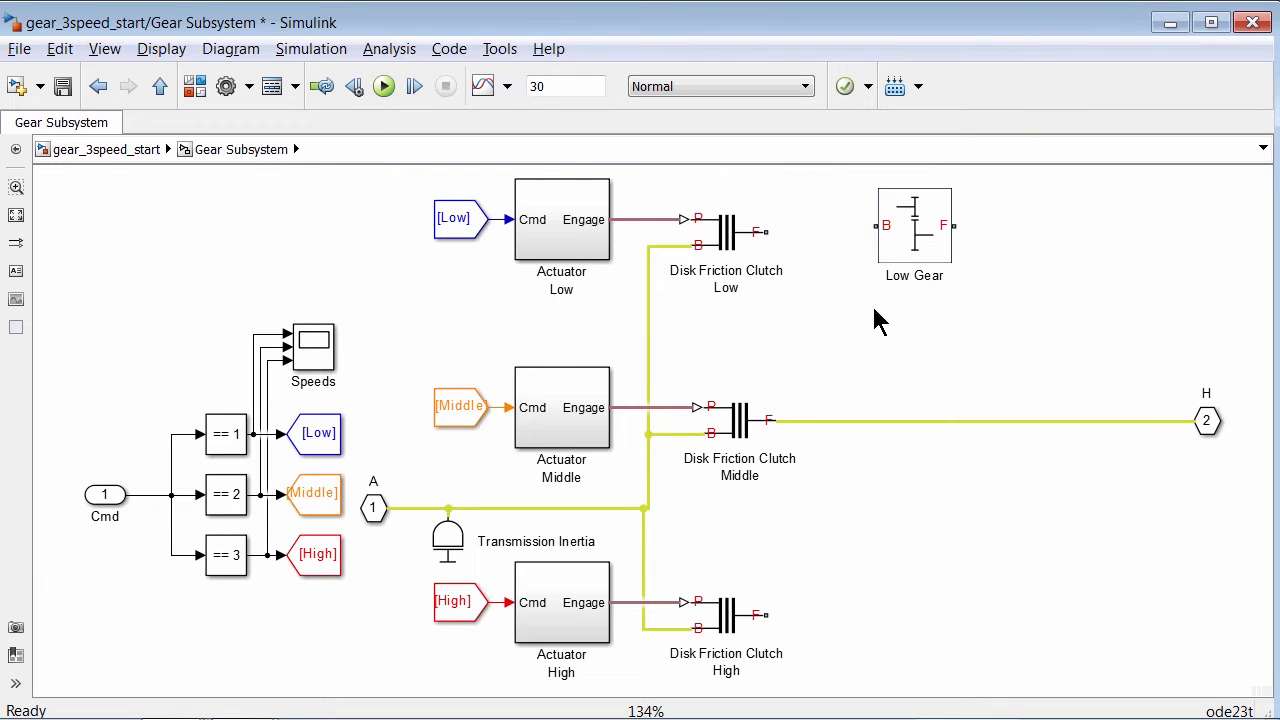
- Set the Low Gear follower-to-base teeth ratio to 1.5 and make the output shaft rotate in the same direction as the input shaft
double_click(903, 228)
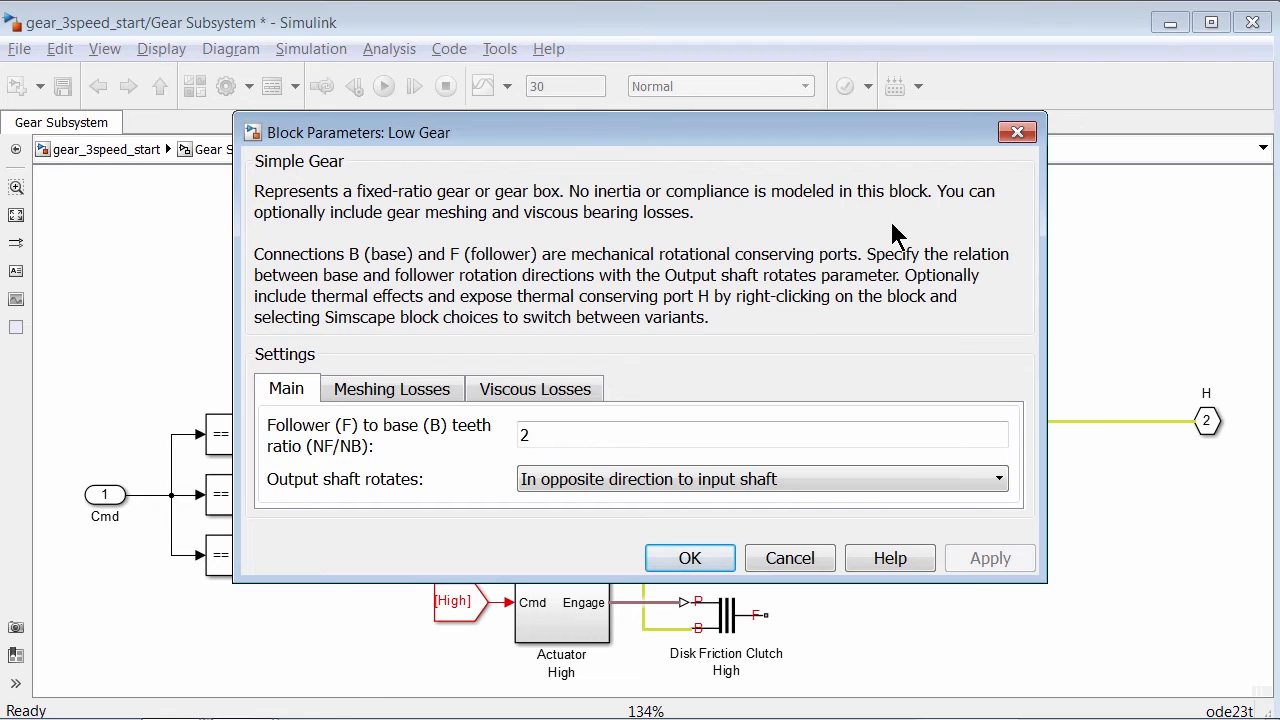
double_click(642, 424)
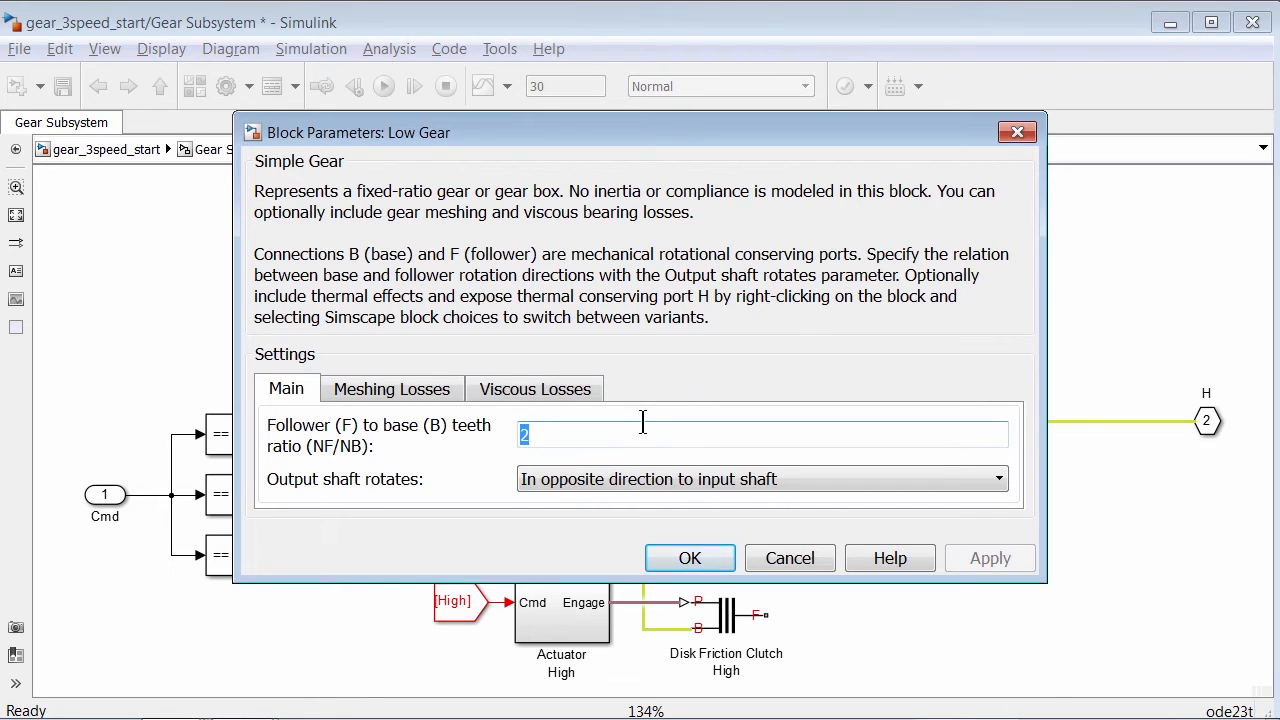
type("1.5")
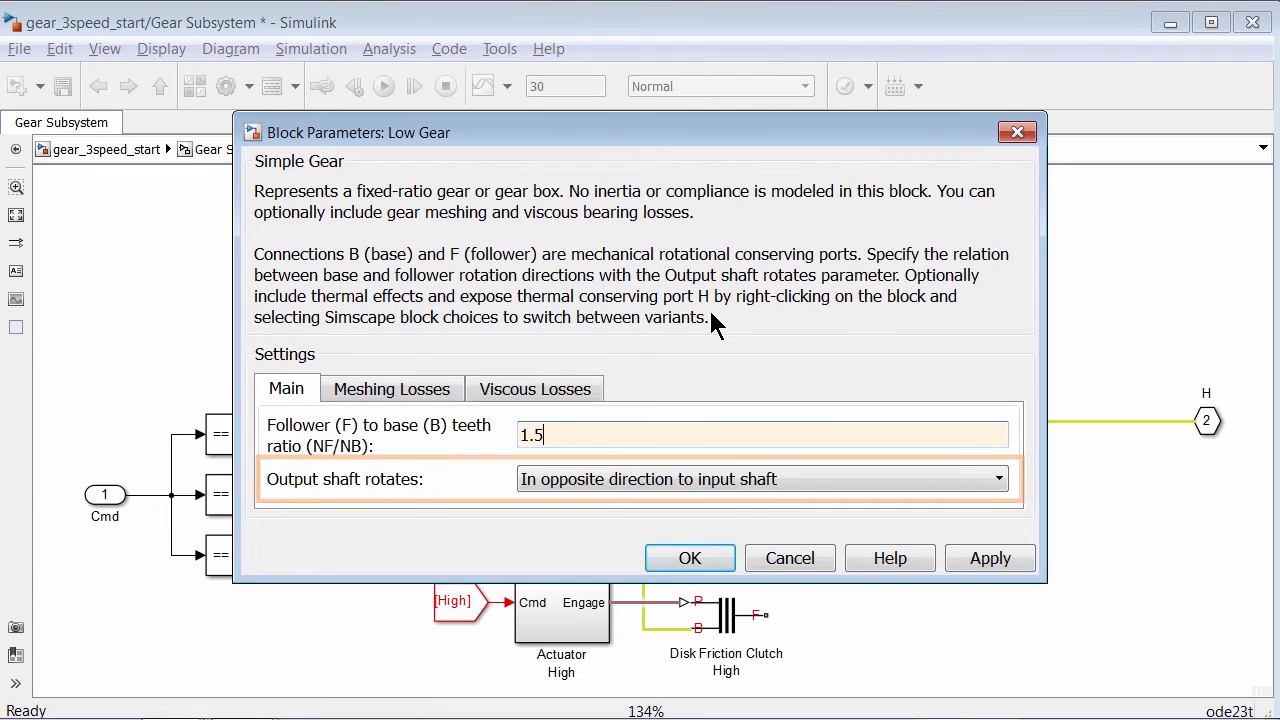
left_click(608, 480)
left_click(598, 503)
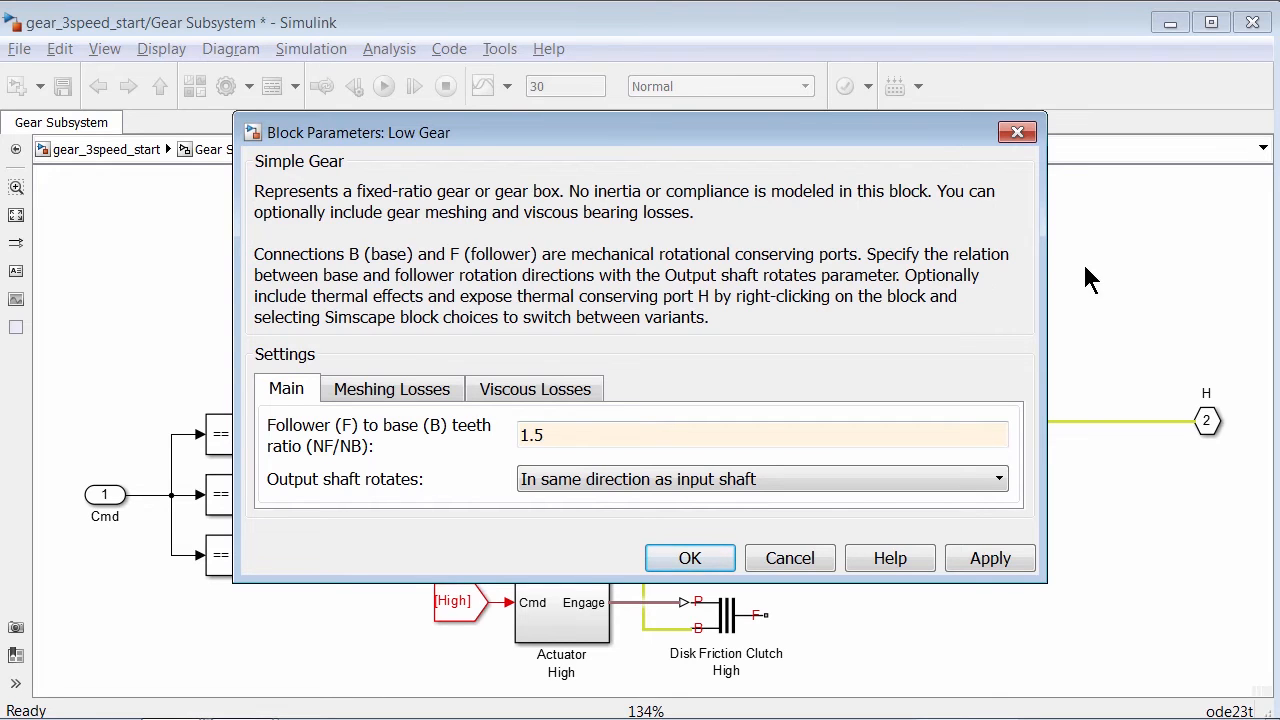
key("Return")
- Switch the Low Gear block to the variant that shows a thermal port
right_click(908, 249)
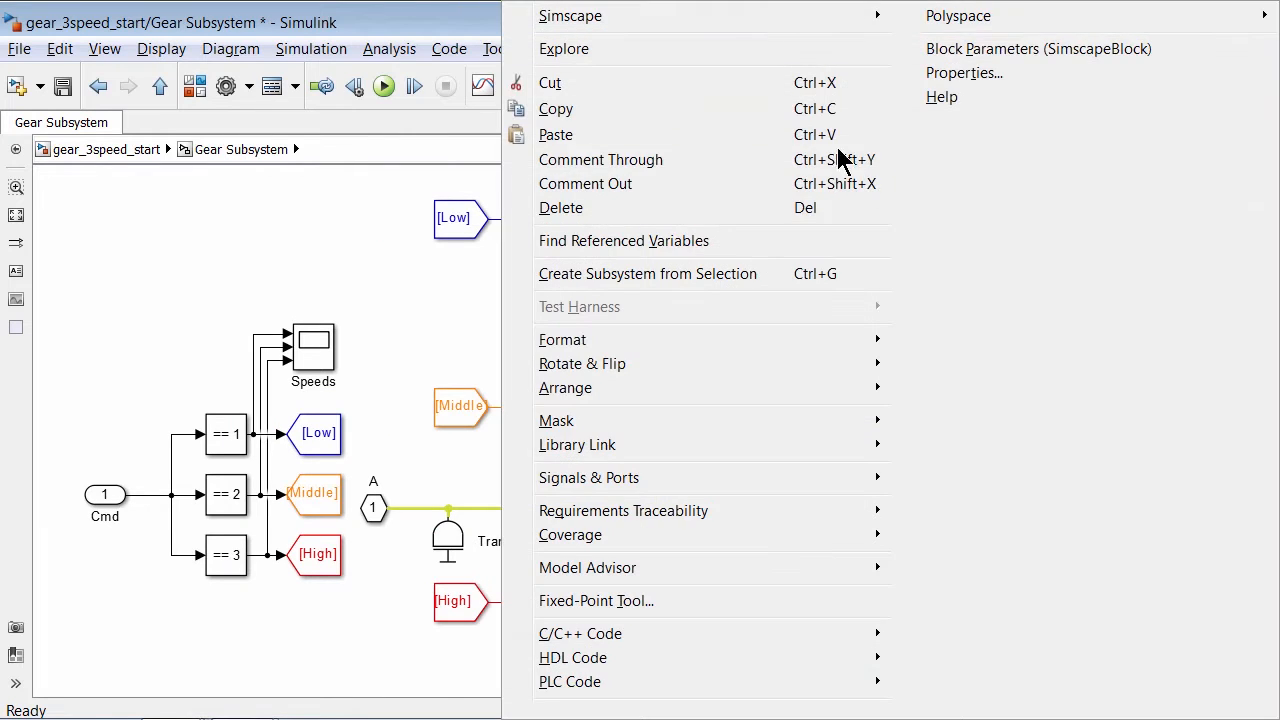
mouse_move(802, 16)
mouse_move(943, 43)
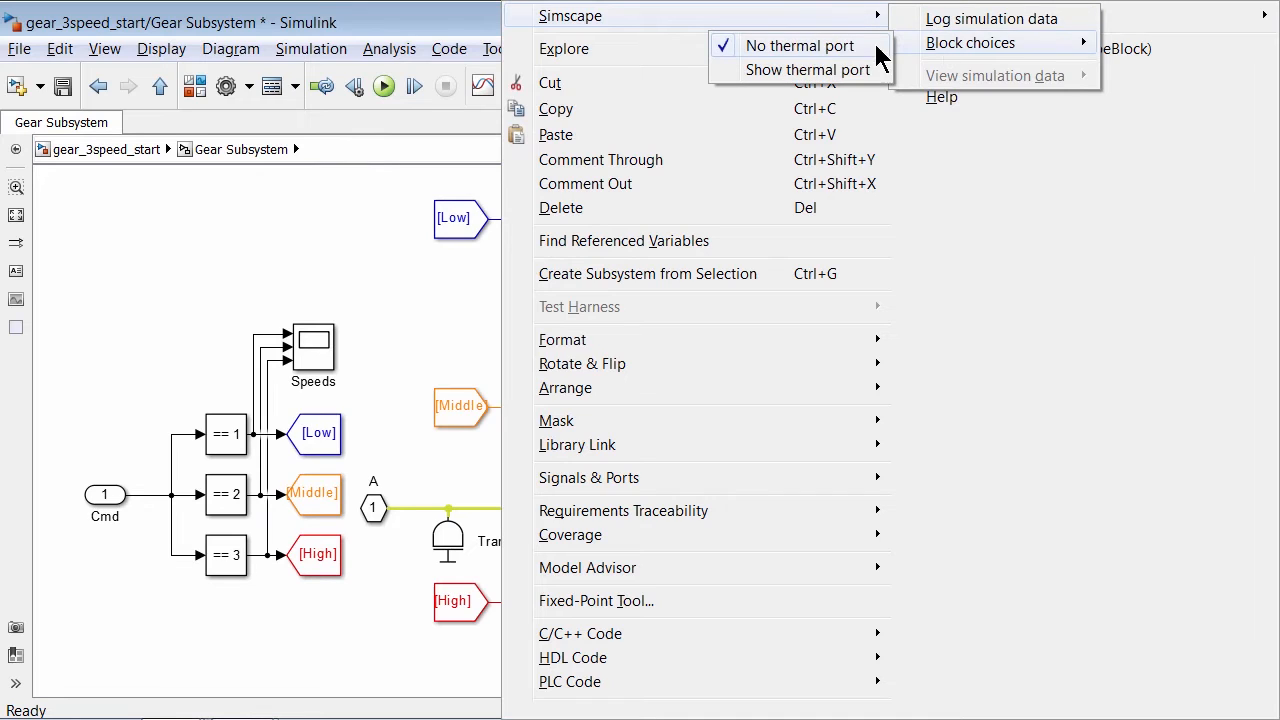
left_click(833, 71)
left_click(911, 299)
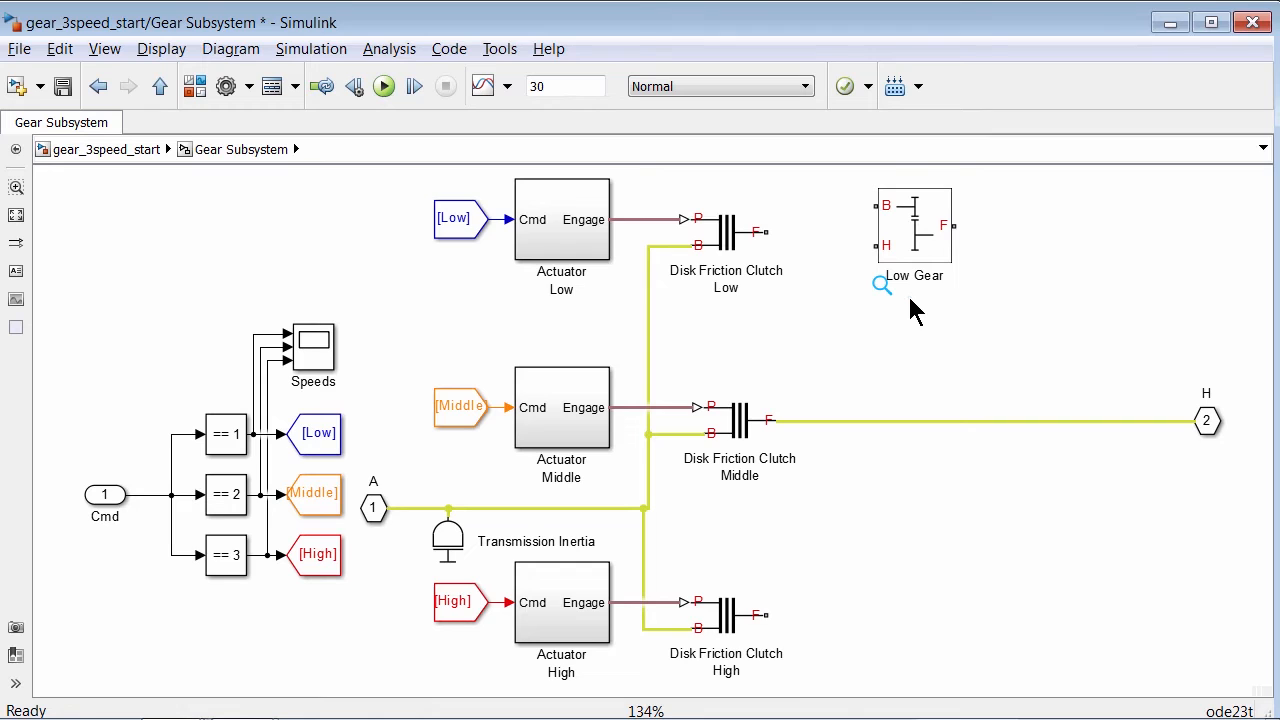
- Return the Low Gear block to the variant with no thermal port
right_click(917, 232)
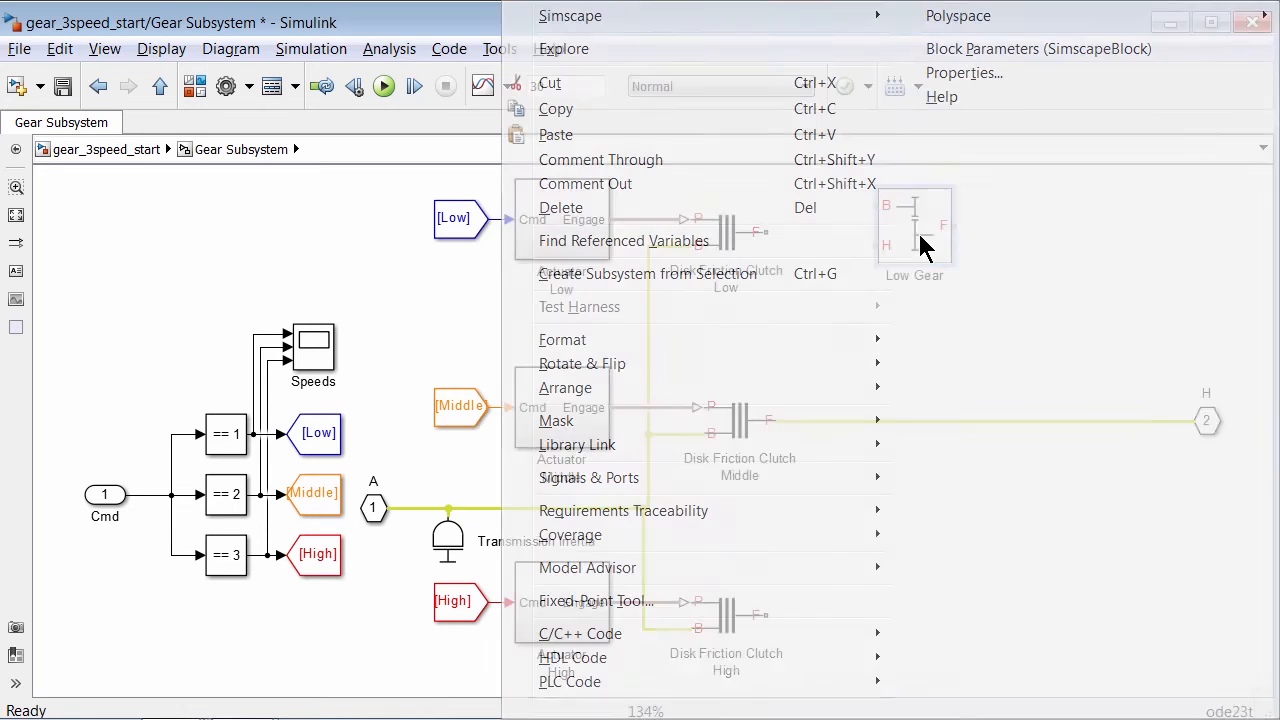
mouse_move(828, 17)
mouse_move(957, 45)
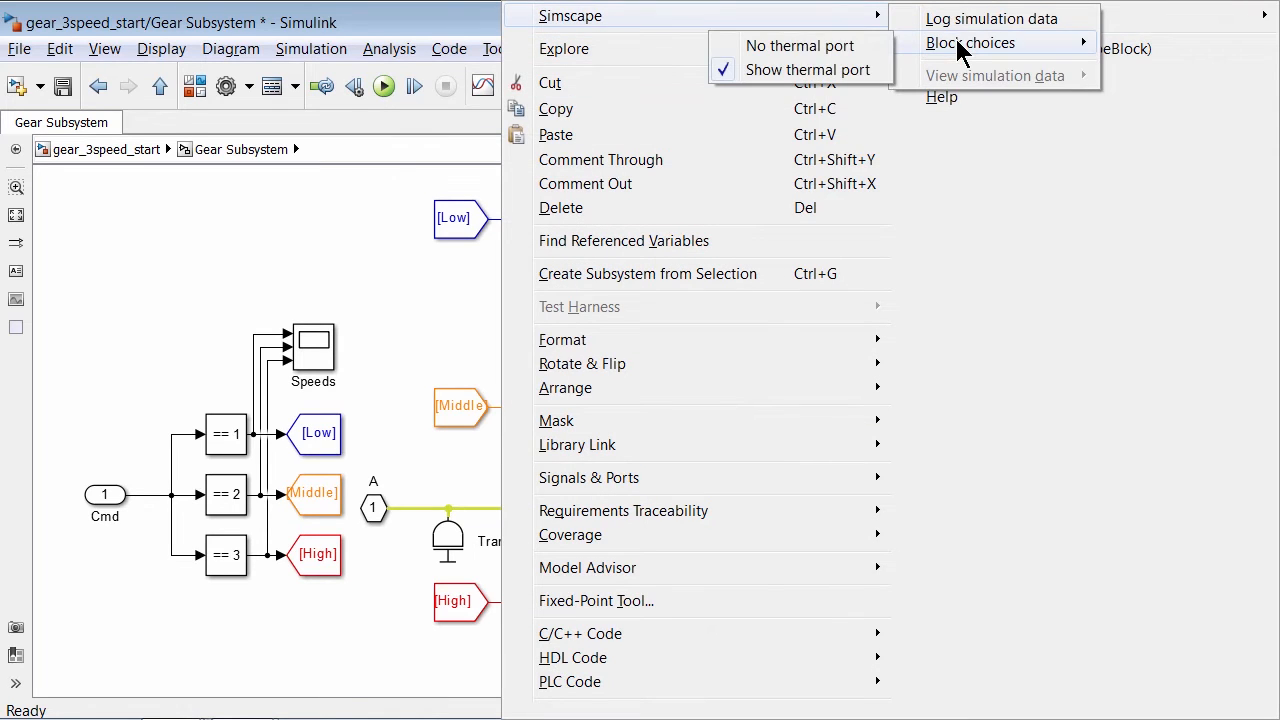
left_click(852, 48)
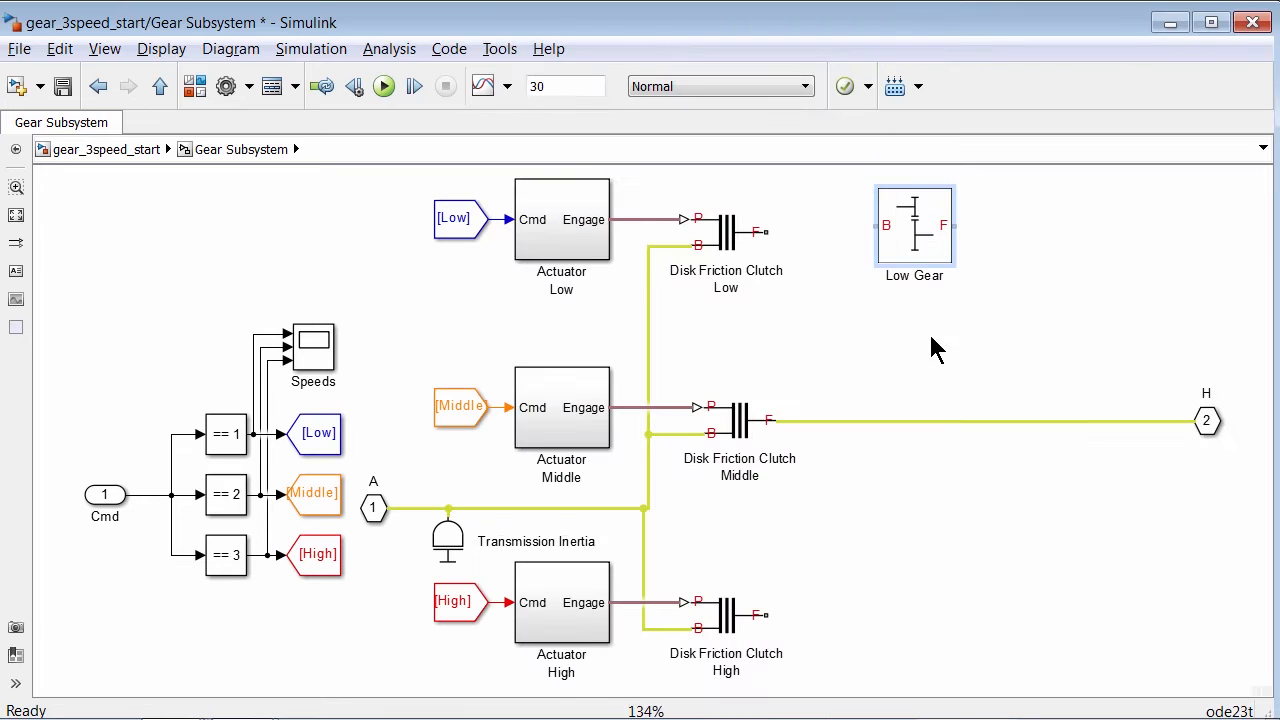
- Reapply the 1.5 teeth ratio and same-direction output shaft rotation in the Low Gear block's parameters
double_click(909, 251)
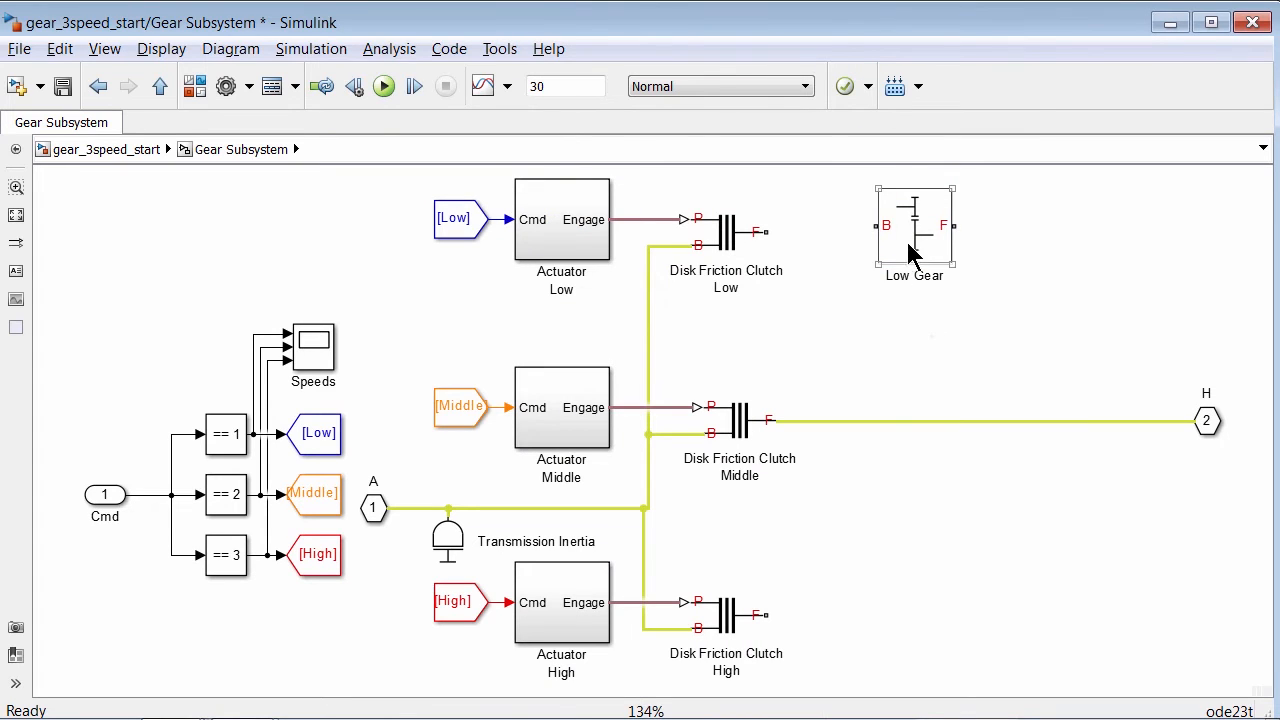
double_click(607, 441)
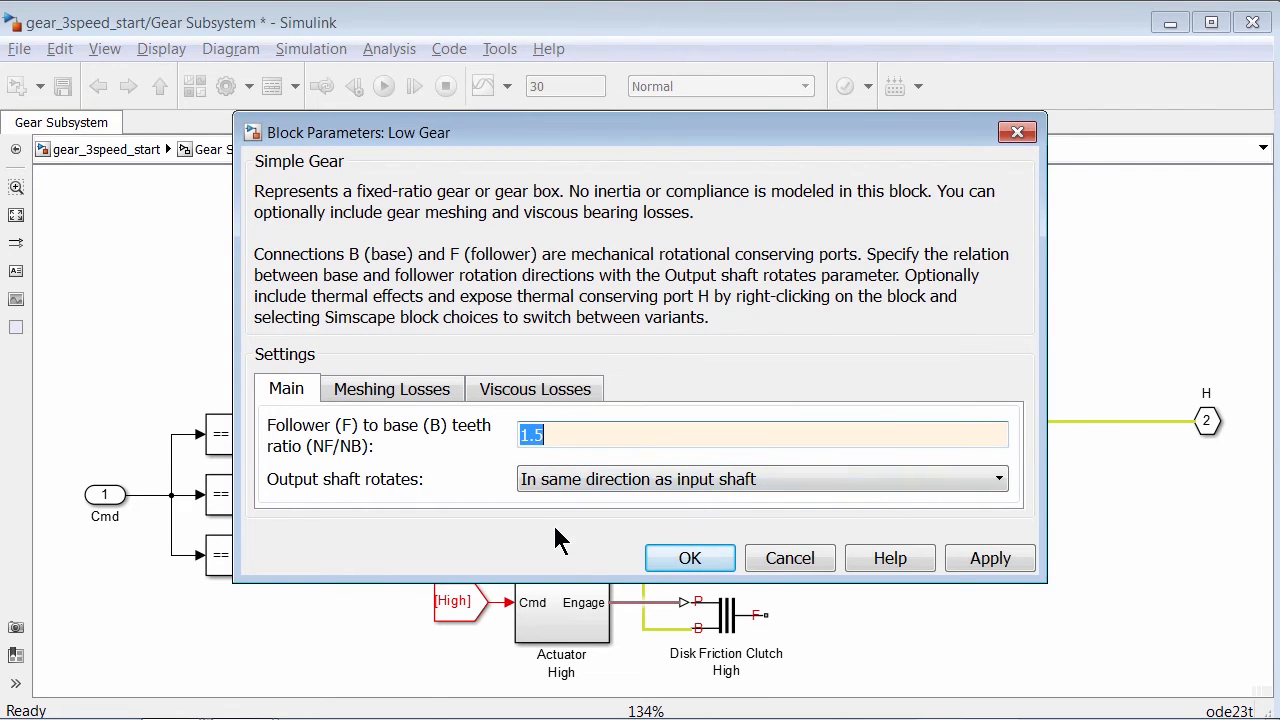
left_click(698, 564)
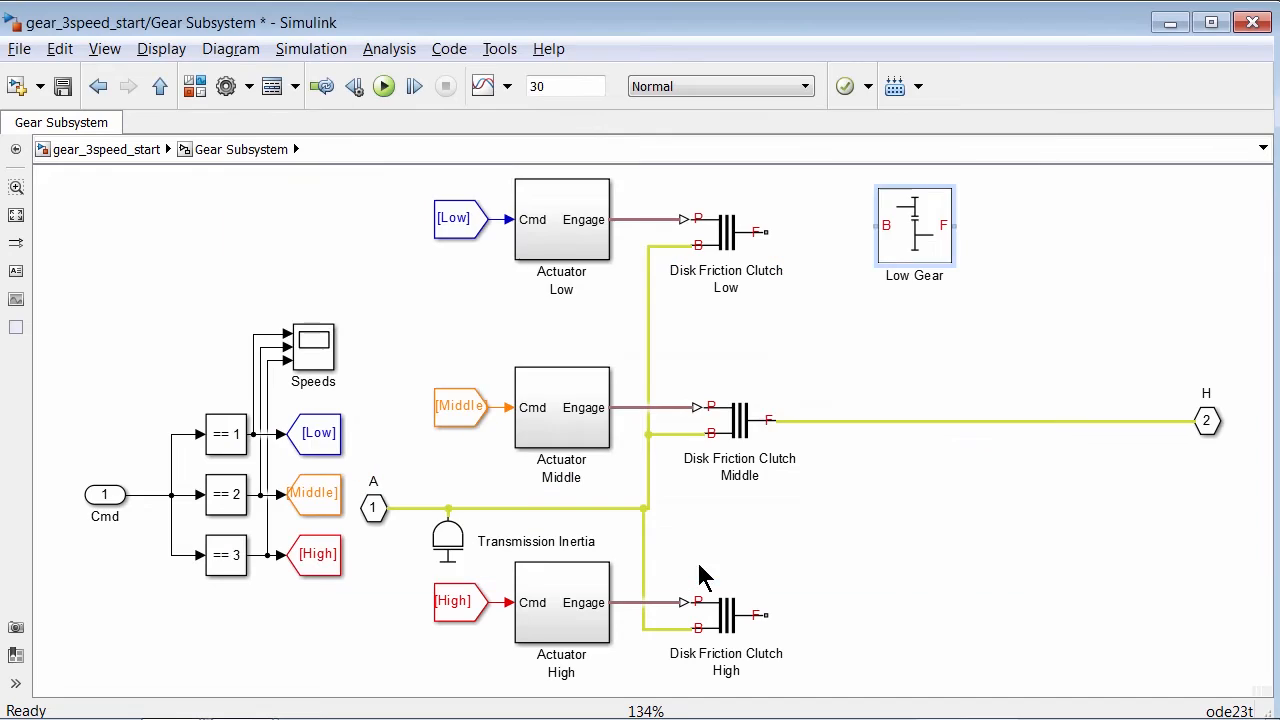
left_click(922, 588)
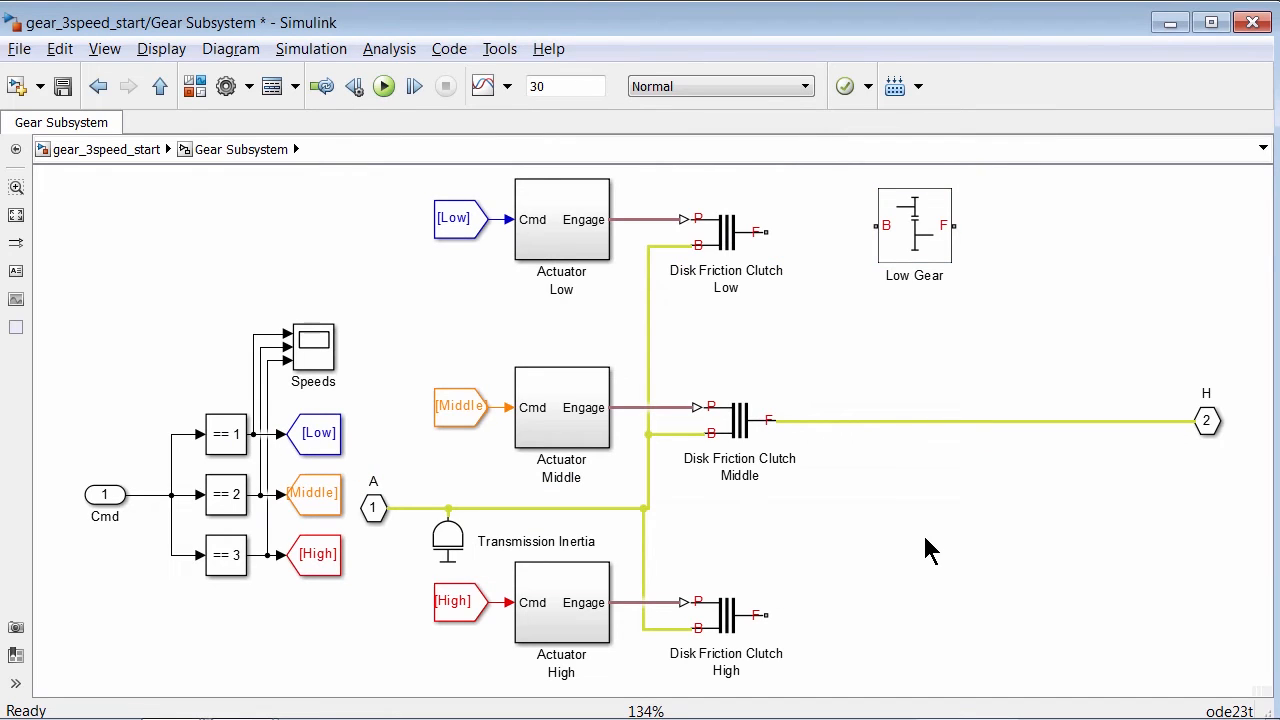
- Duplicate the Low Gear block beside Disk Friction Clutch High and rename the copy High Gear
left_click_drag(914, 252, 929, 634)
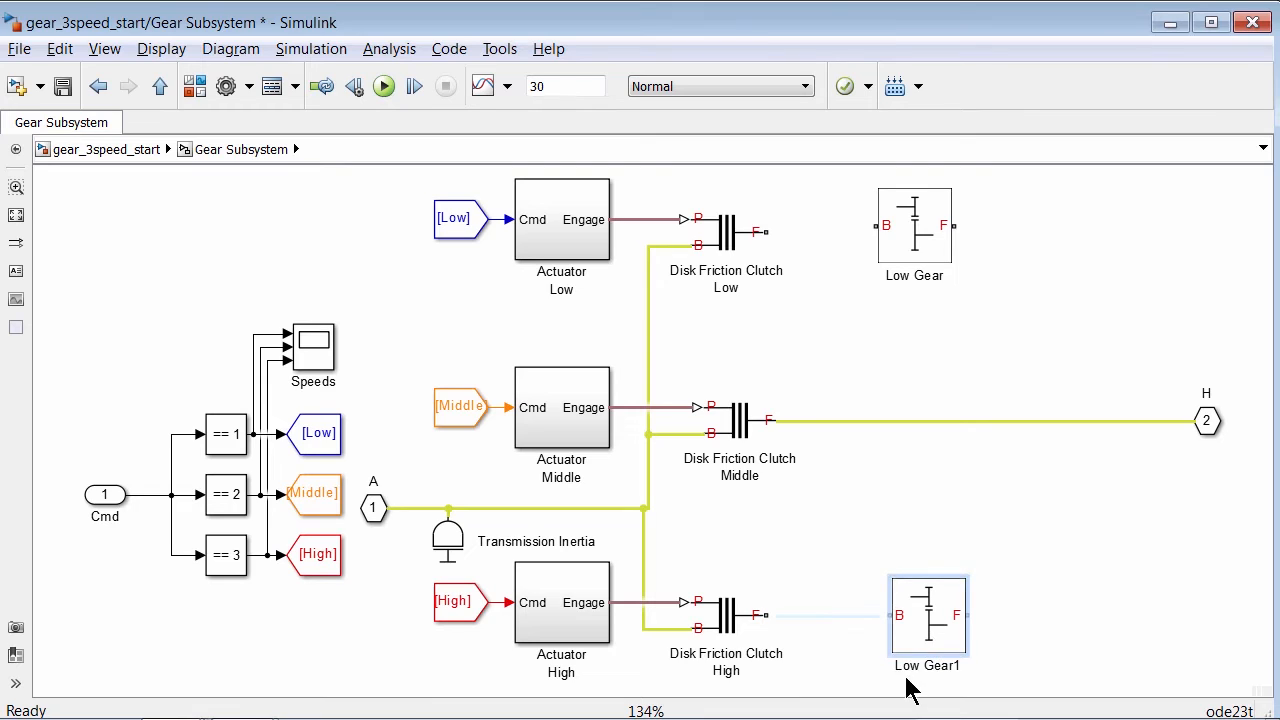
double_click(907, 665)
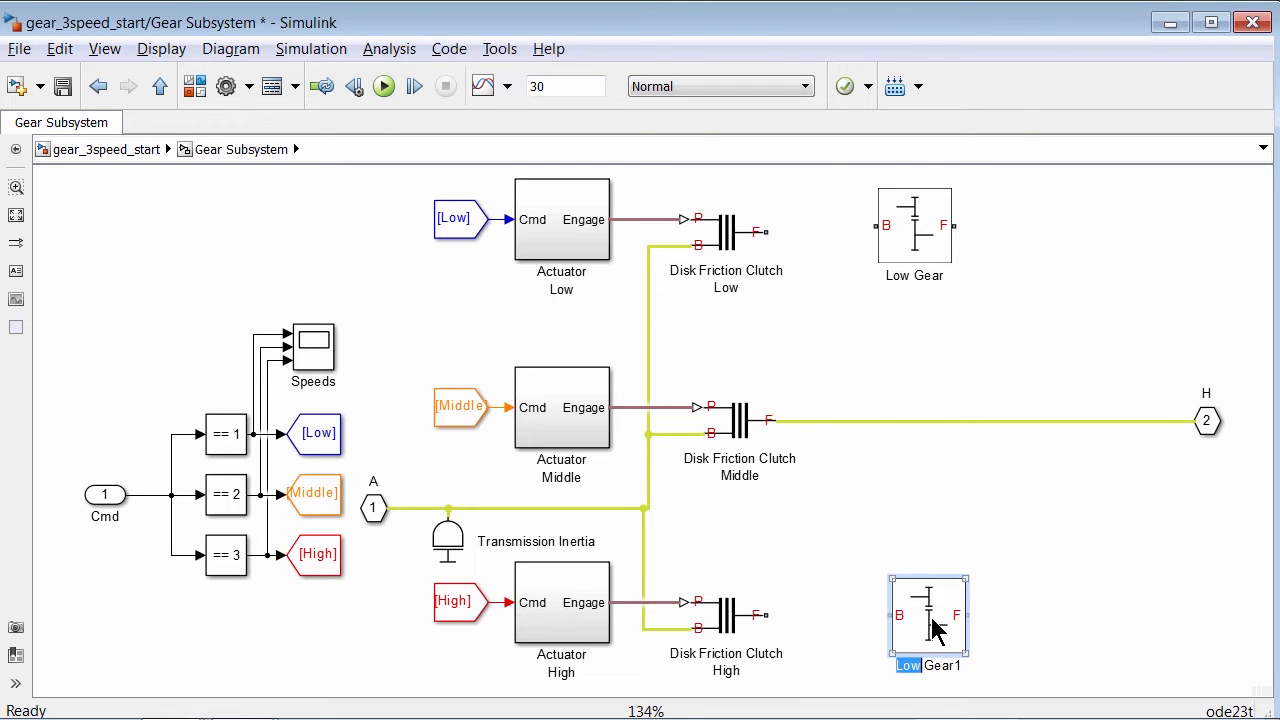
type("High")
key("End")
key("BackSpace")
left_click(992, 598)
- Set the High Gear block's follower-to-base teeth ratio to 0.67
double_click(935, 608)
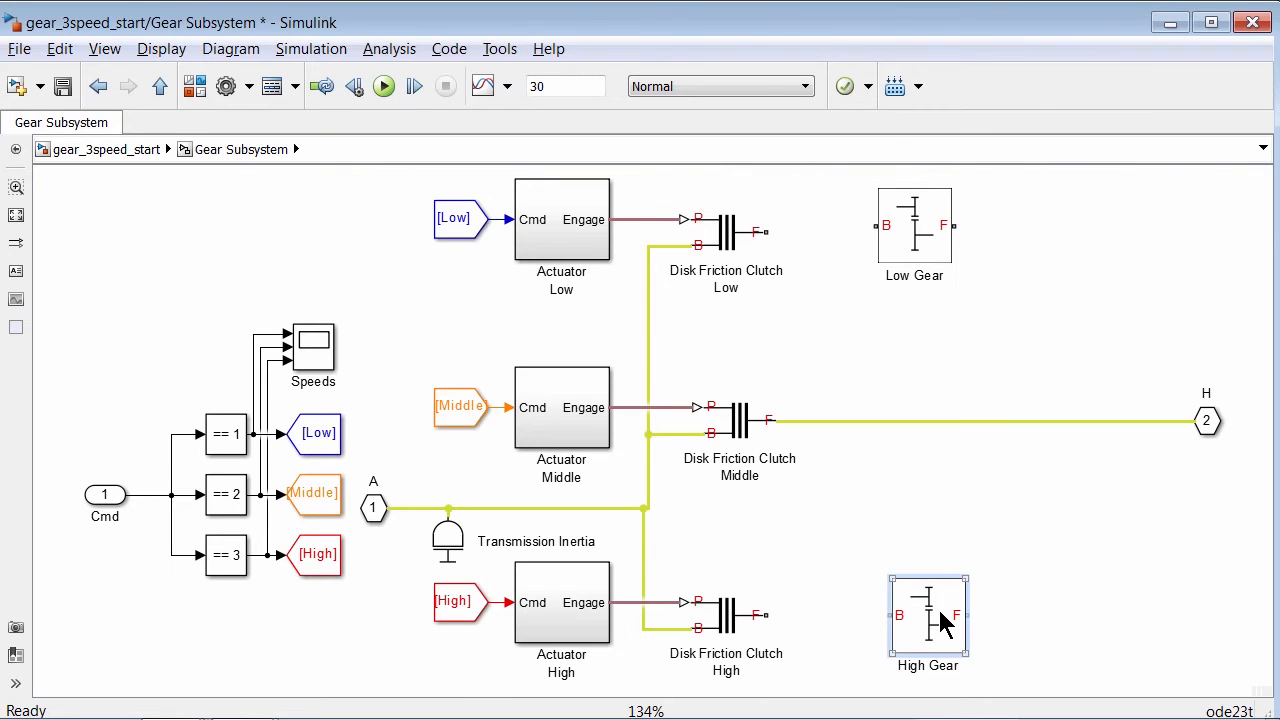
double_click(598, 427)
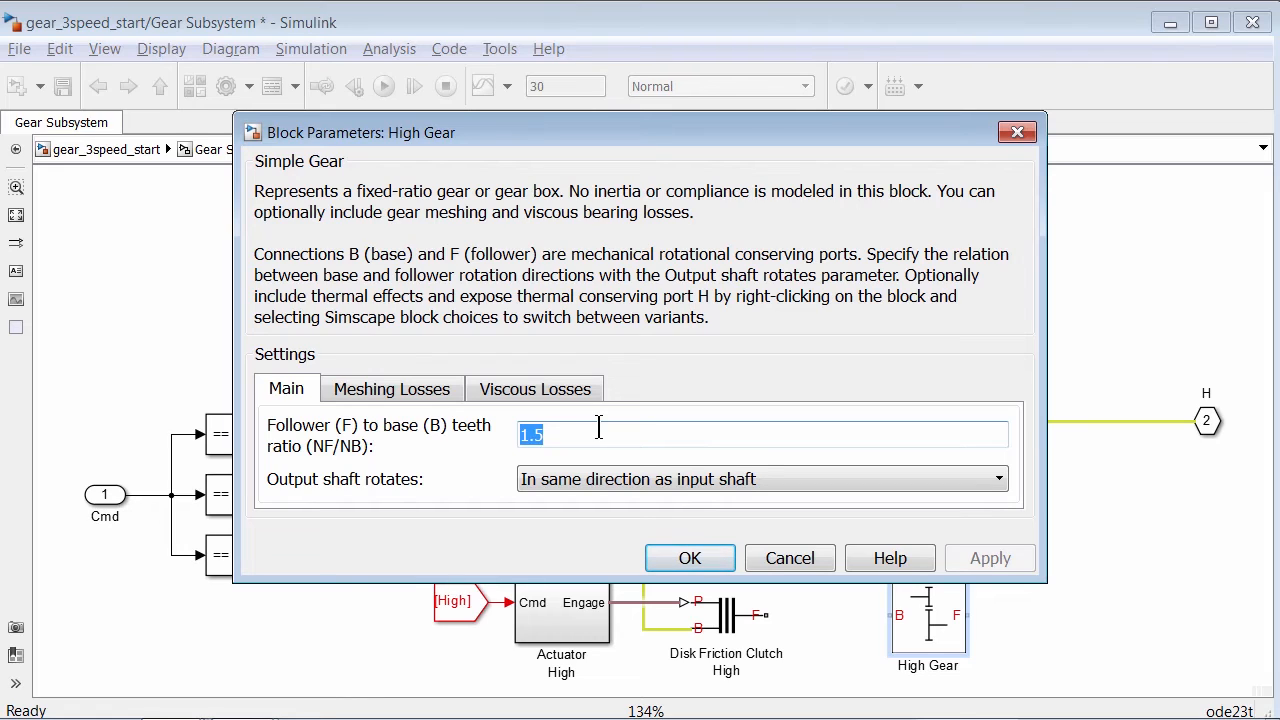
type("0.67")
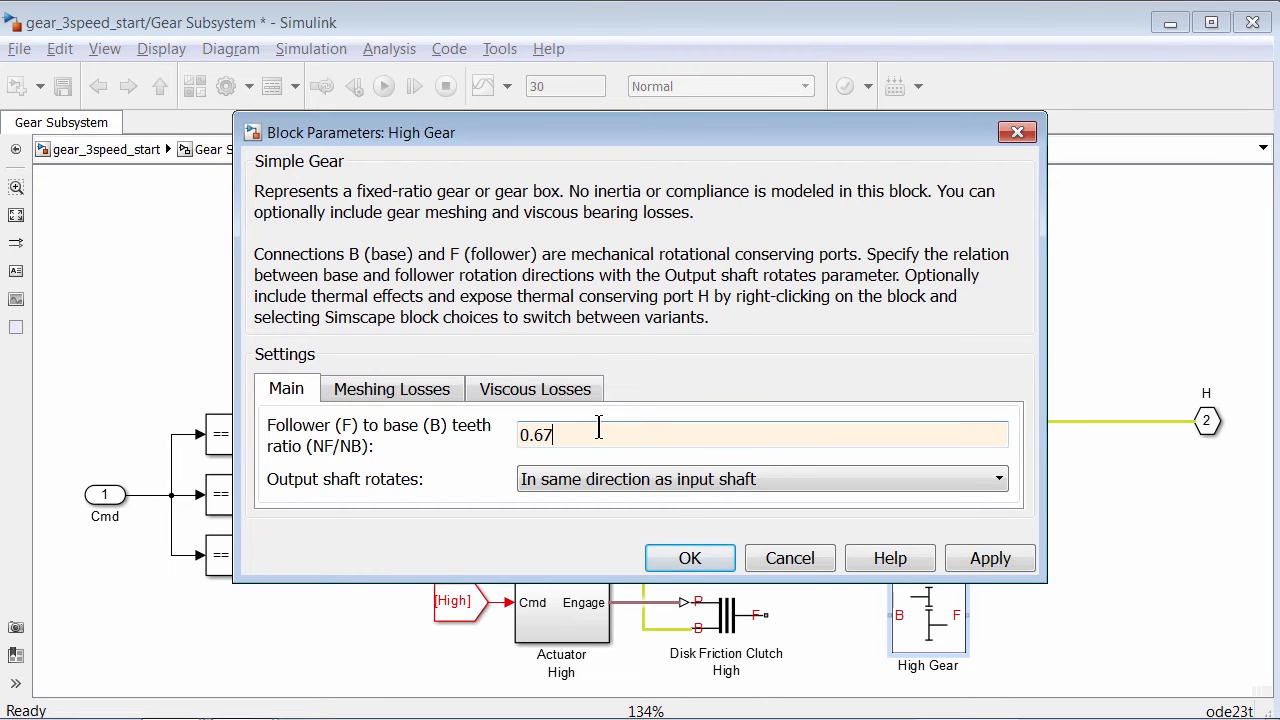
left_click(688, 560)
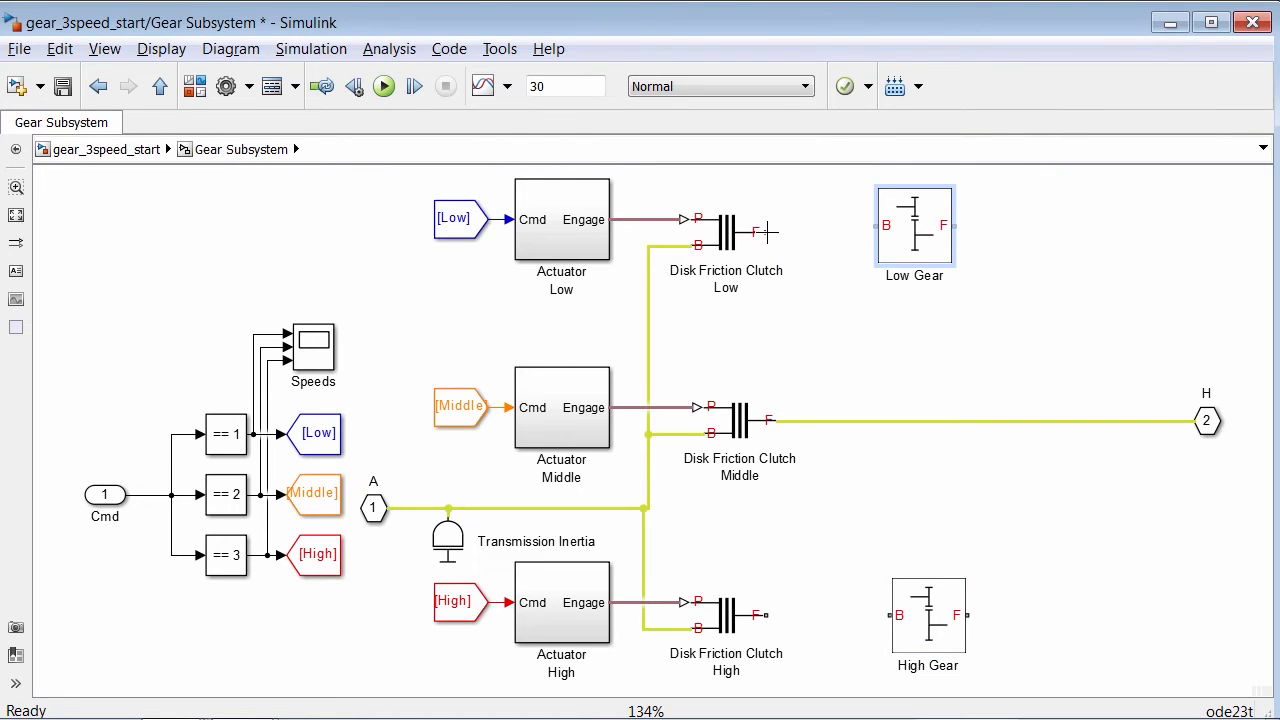
- Connect port F of the Low and High clutches to port B of their matching gears, and both gears' port F to the port H line
left_click_drag(765, 232, 866, 230)
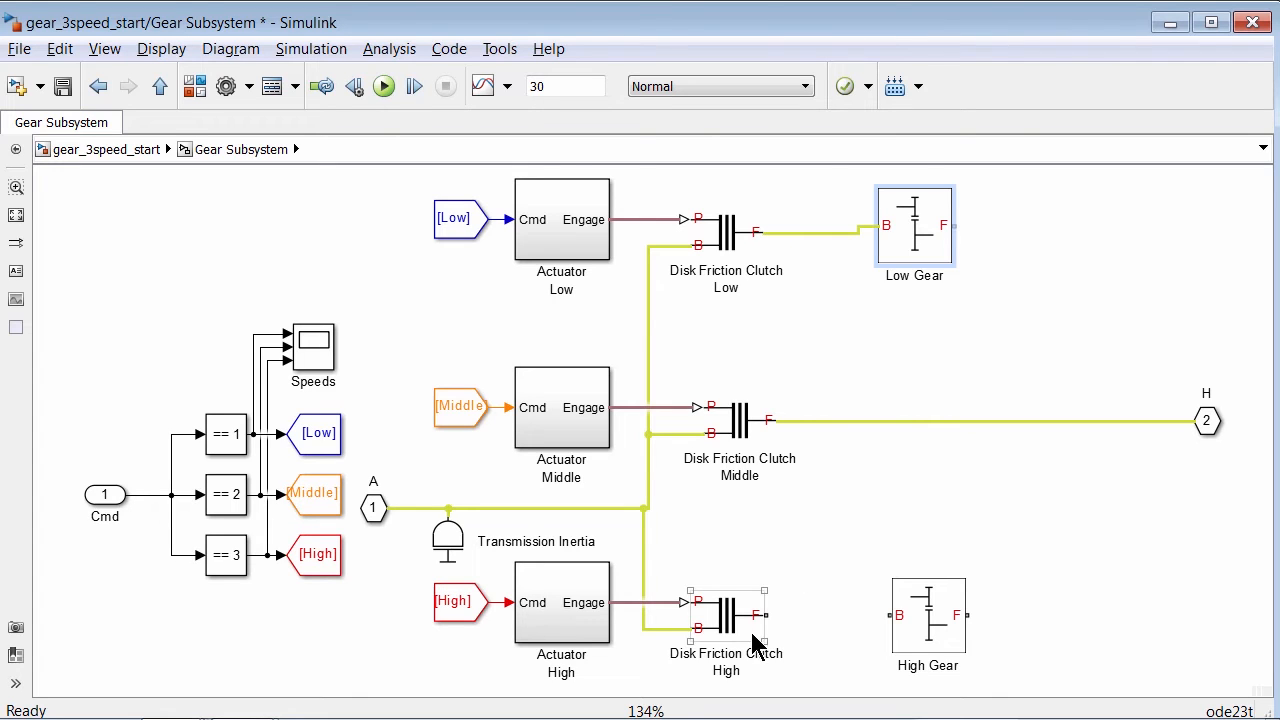
left_click_drag(788, 614, 894, 614)
left_click_drag(929, 266, 1049, 421)
left_click_drag(961, 615, 1049, 421)
left_click(1080, 476)
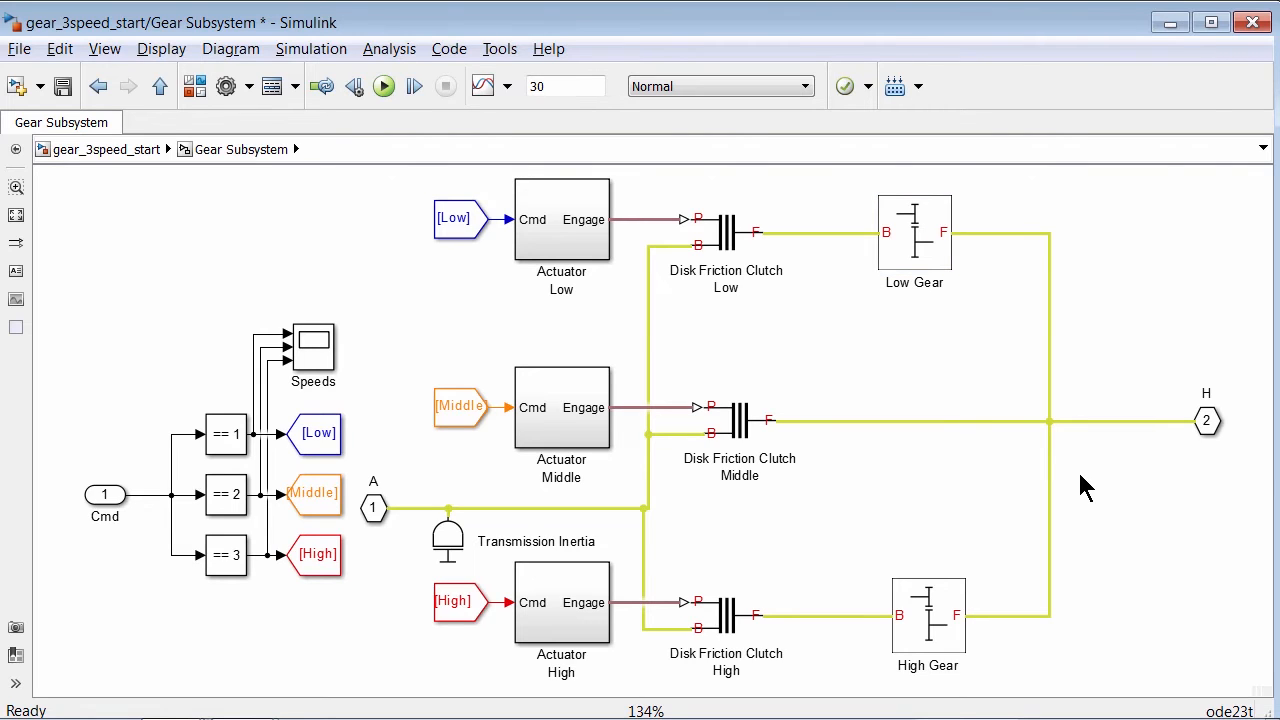
- Return to the top level of gear_3speed_start and open the Signal Builder block to review the GearShift signal
left_click(140, 155)
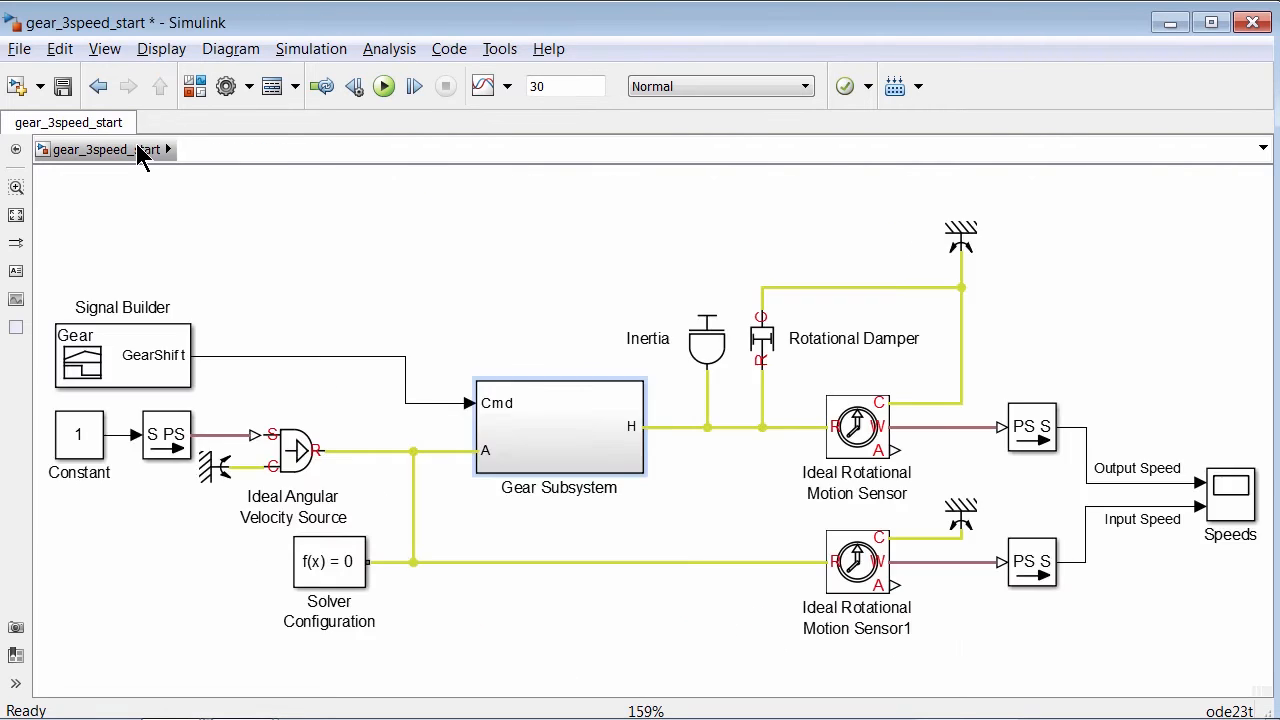
left_click(146, 358)
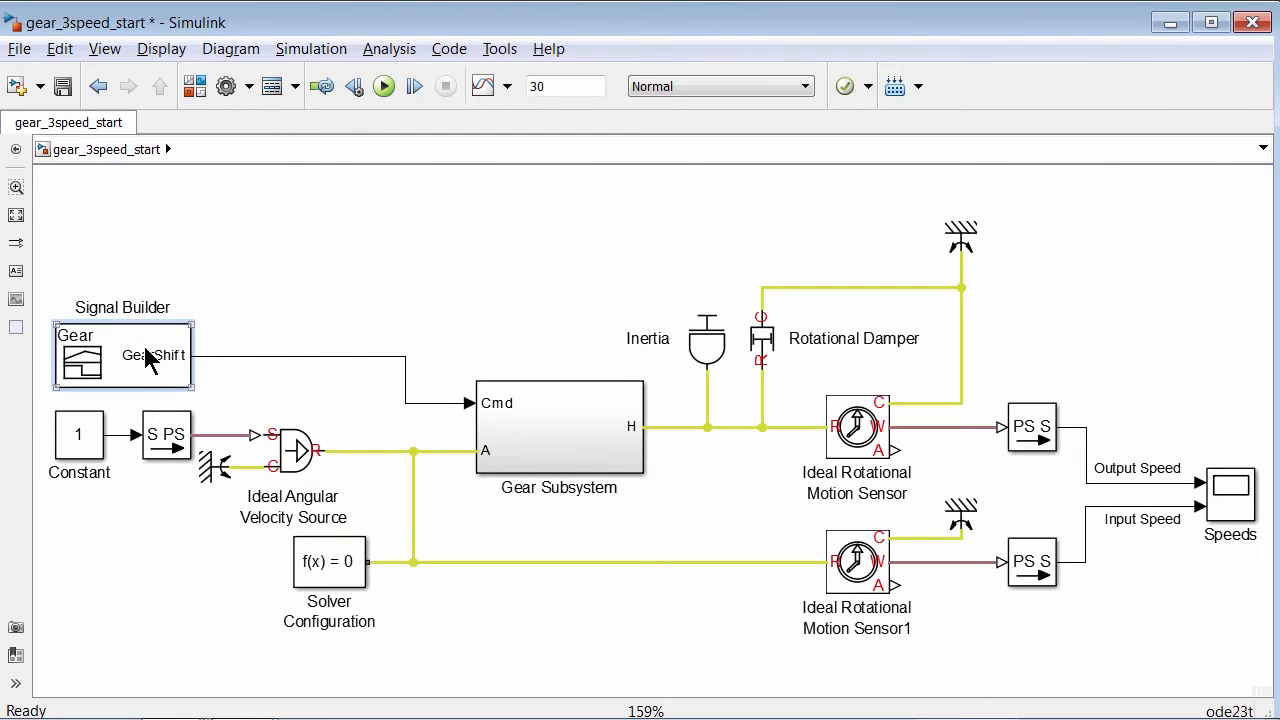
double_click(146, 358)
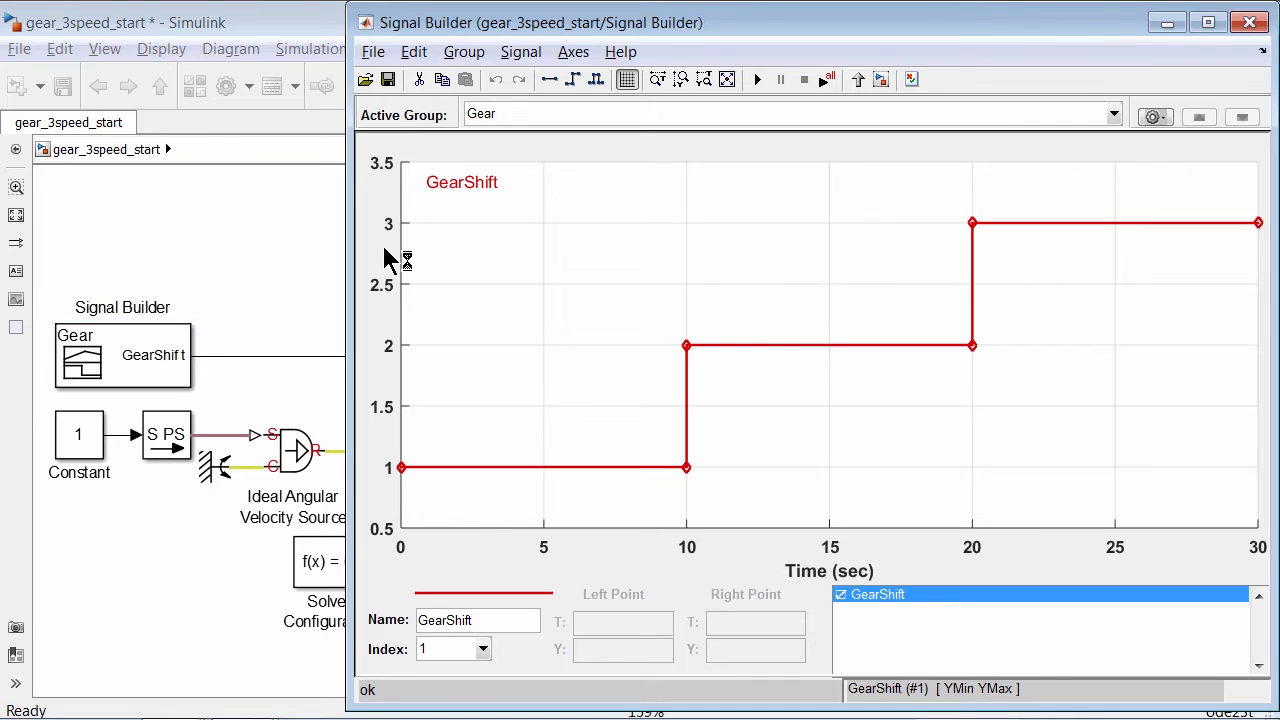
- Run the simulation from the model and inspect the output and input speeds in the Speeds scope, autoscaling its axes
left_click(306, 214)
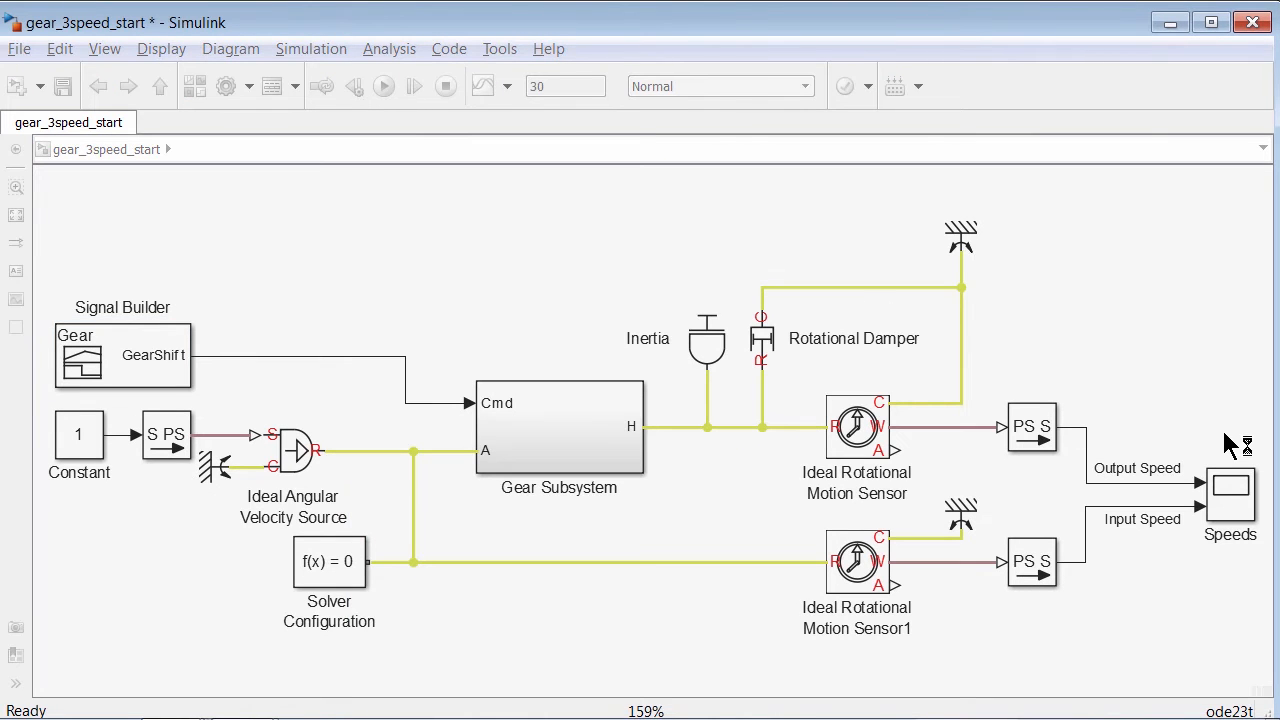
double_click(1232, 492)
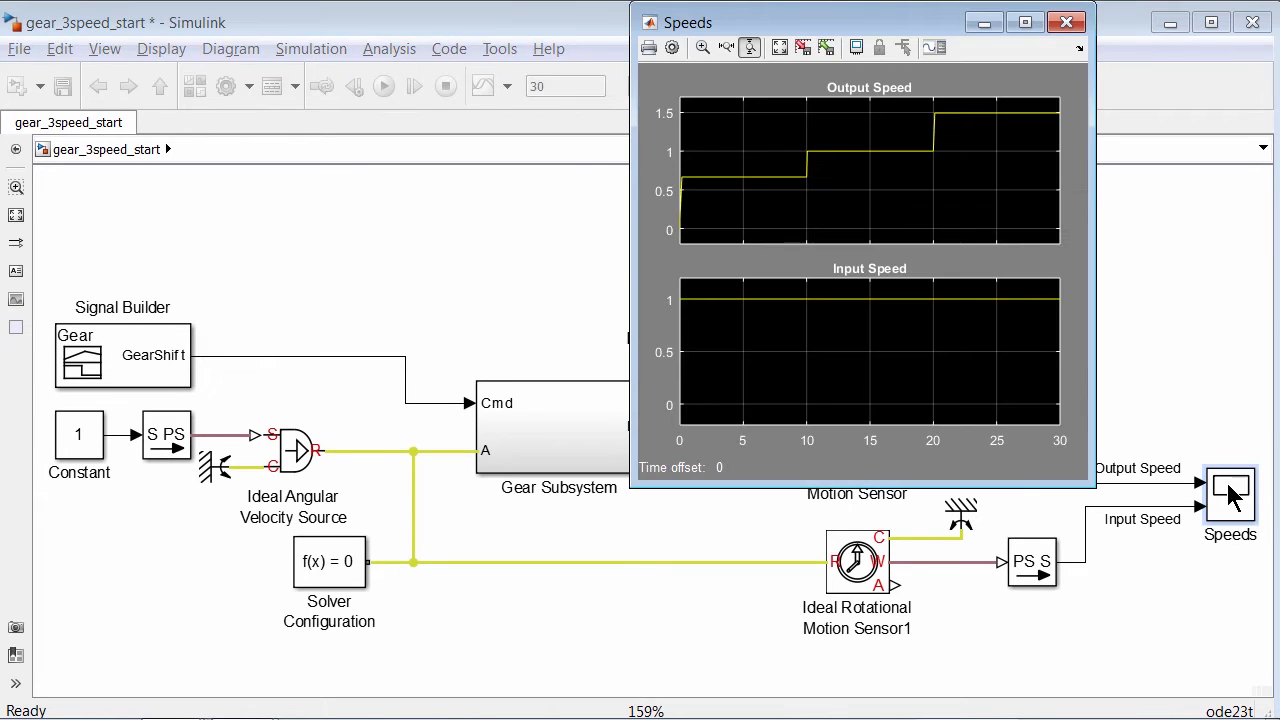
left_click(778, 48)
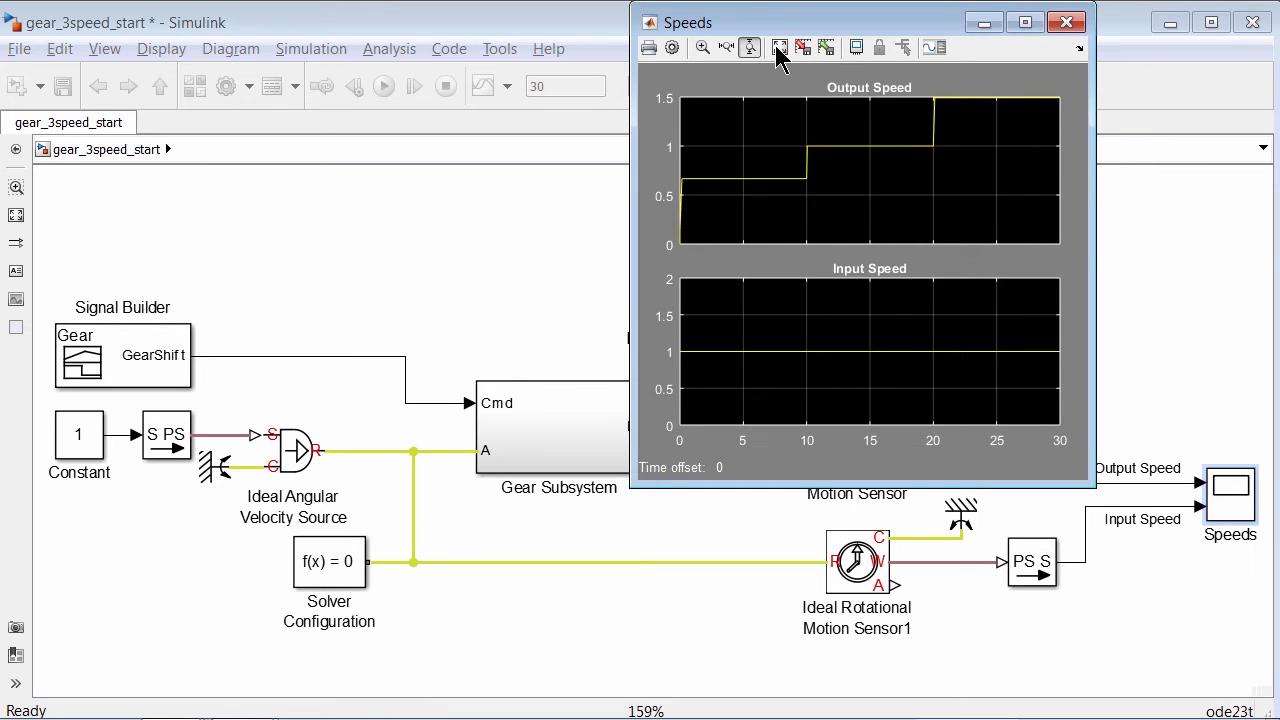
left_click(481, 271)
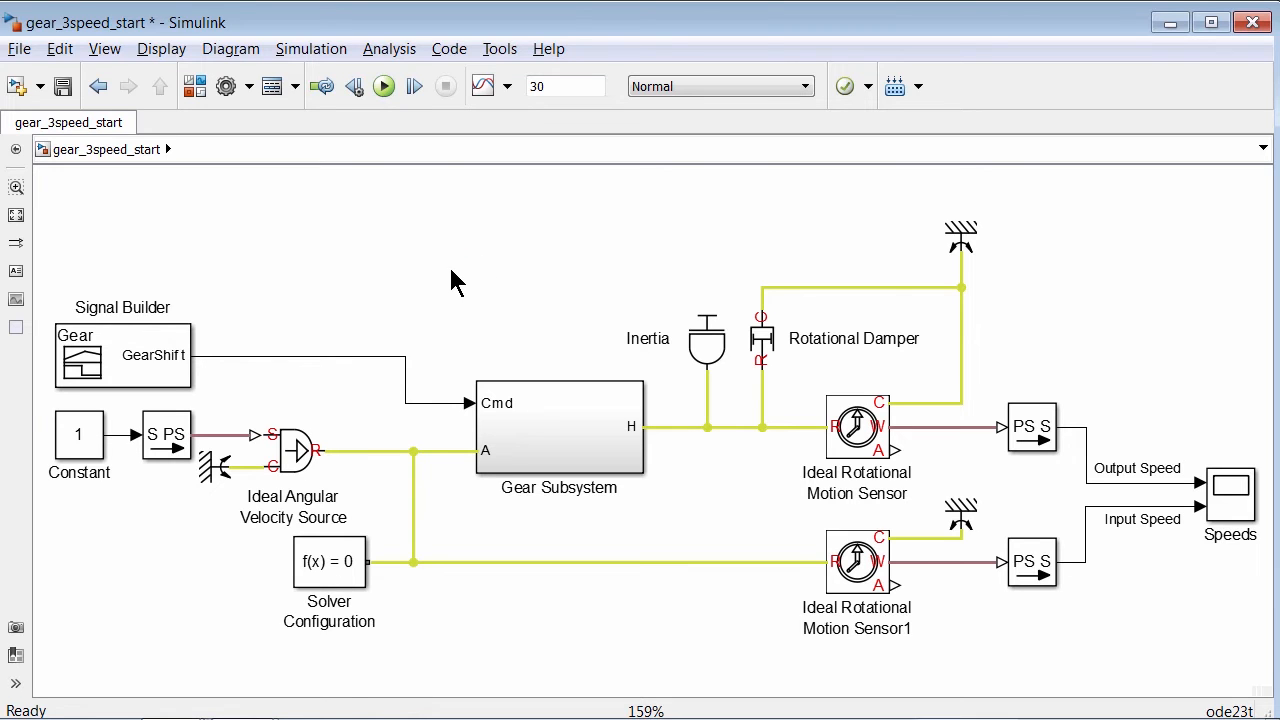
- Browse the Simulink library to the SimDriveline Transmissions category to examine the predefined transmission blocks
left_click(194, 86)
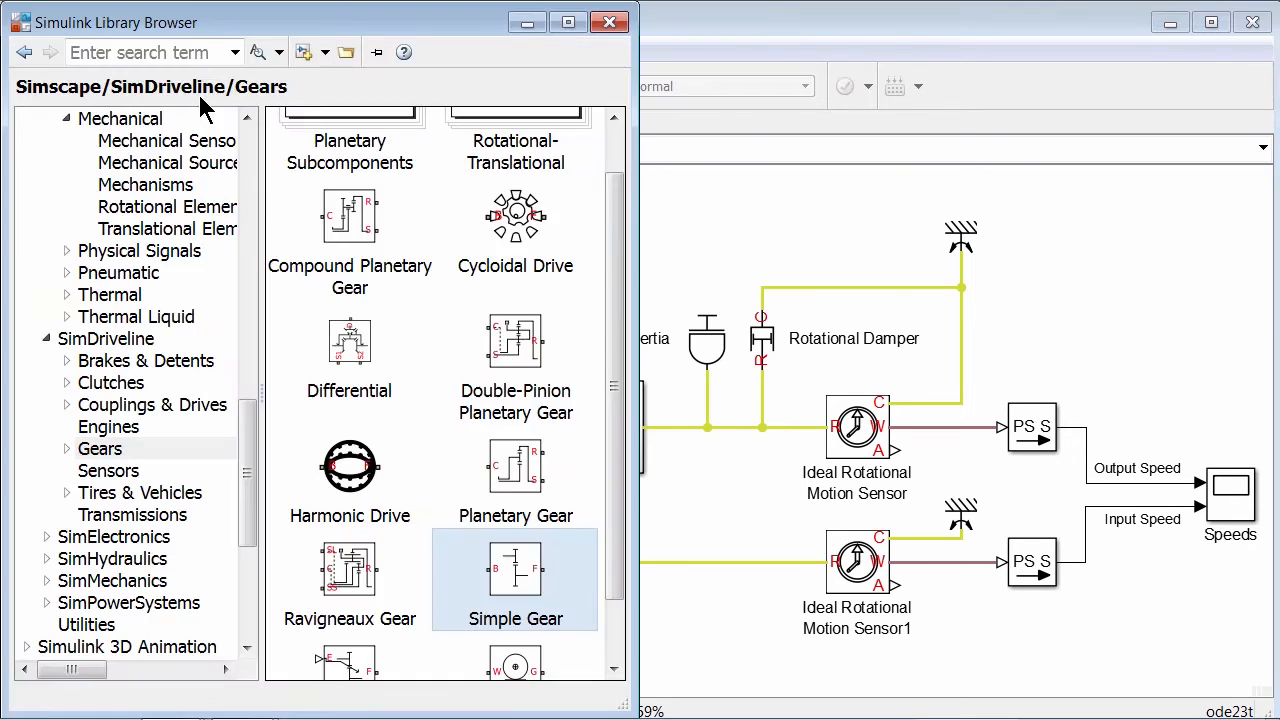
left_click(112, 341)
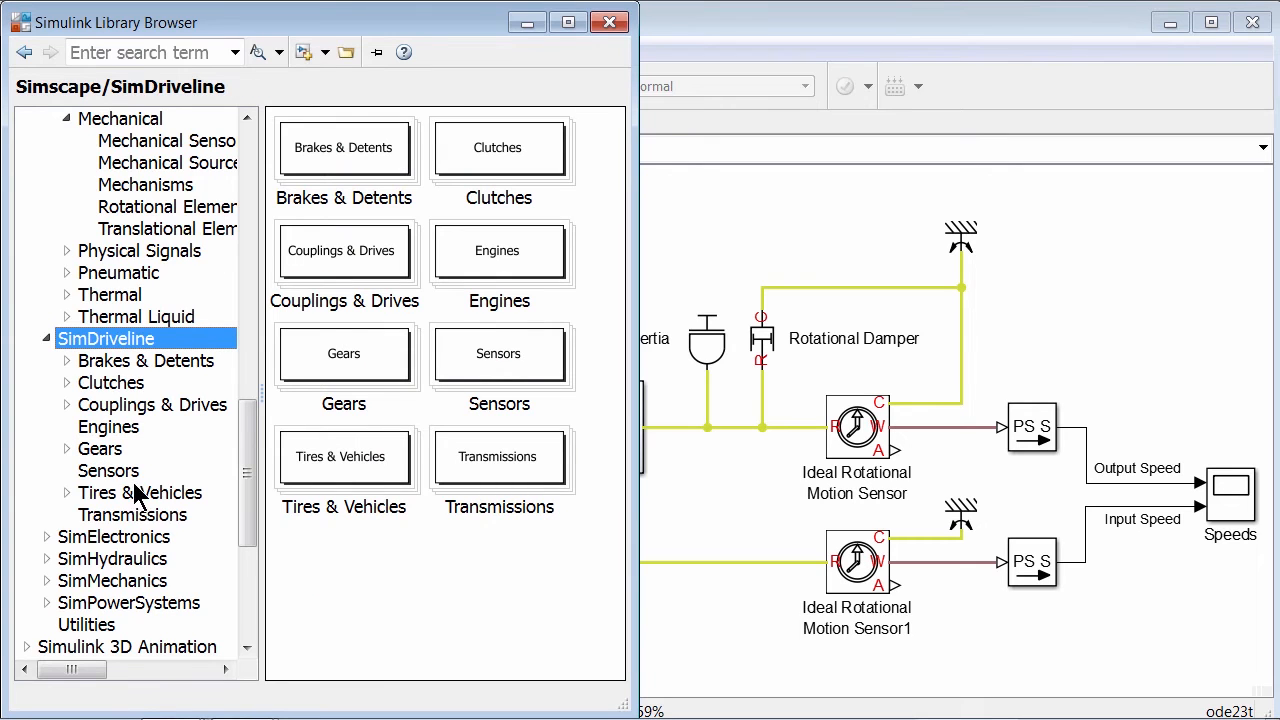
left_click(135, 518)
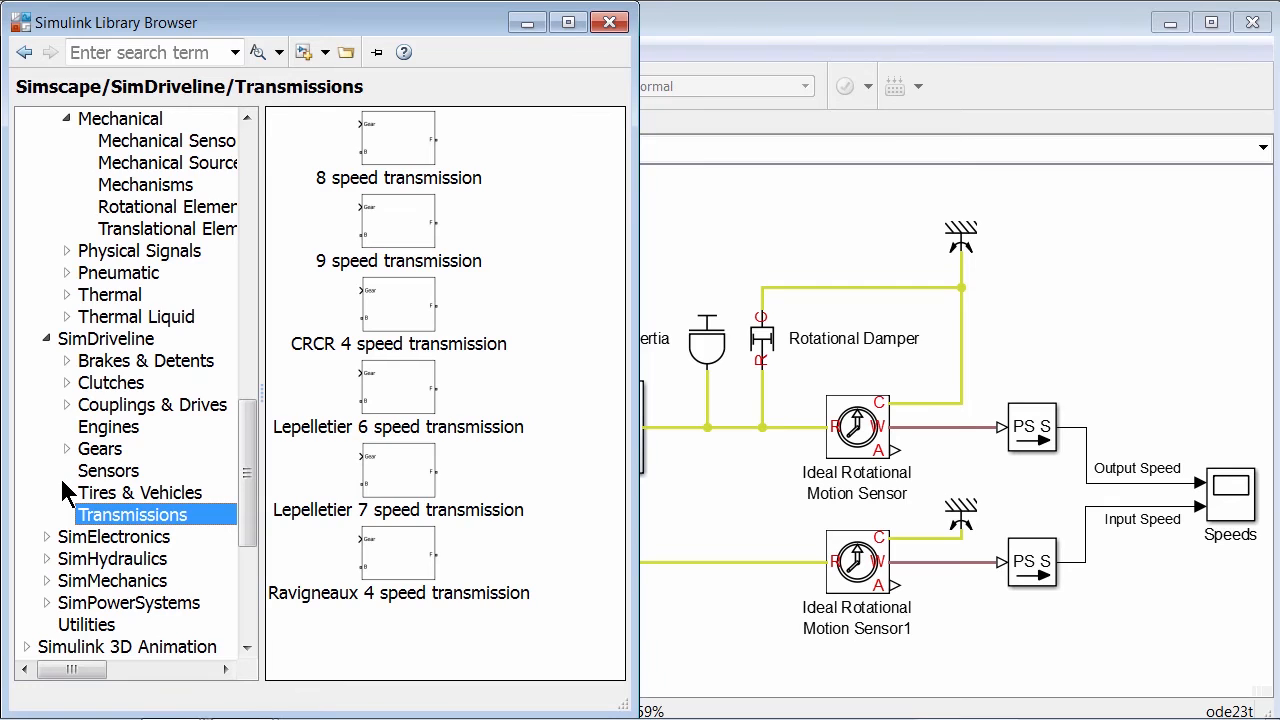
- Copy the Signal Builder and Gear Subsystem from gear_3speed_start and switch to the top level of vehicle_directDrive_Torque
left_click(693, 256)
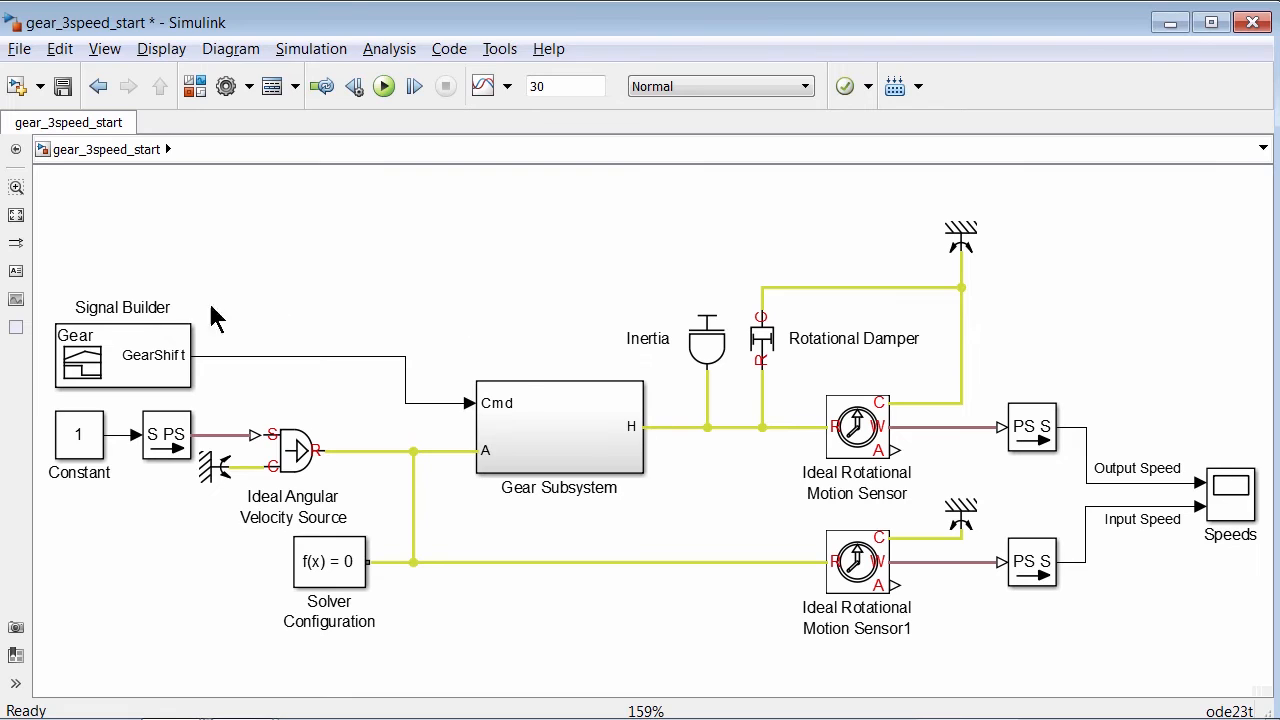
left_click_drag(140, 260, 531, 337)
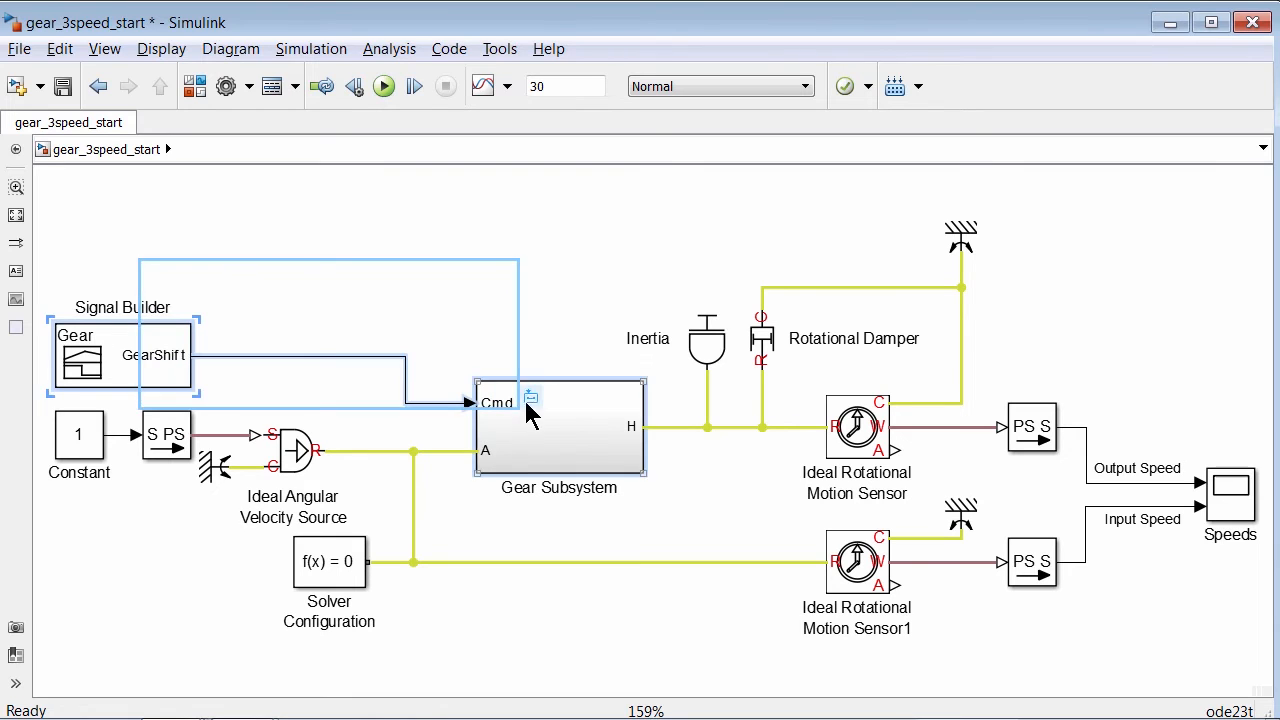
left_click(583, 272)
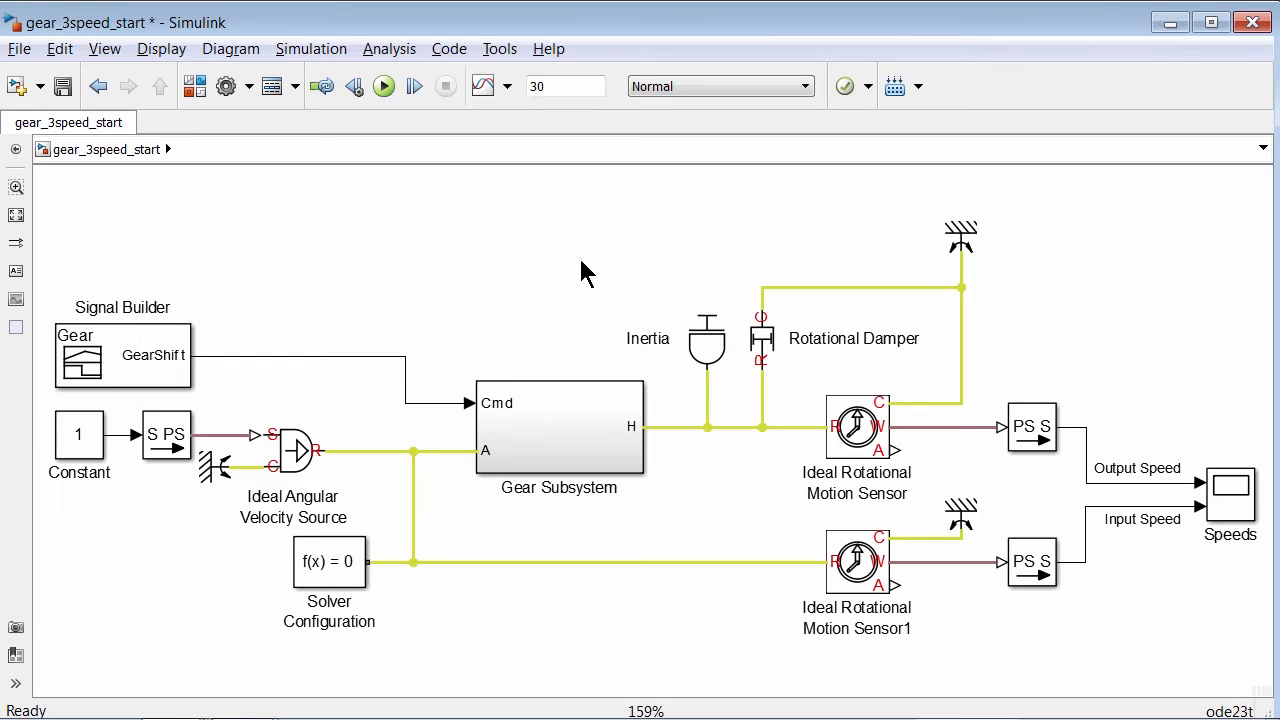
key("alt+Tab")
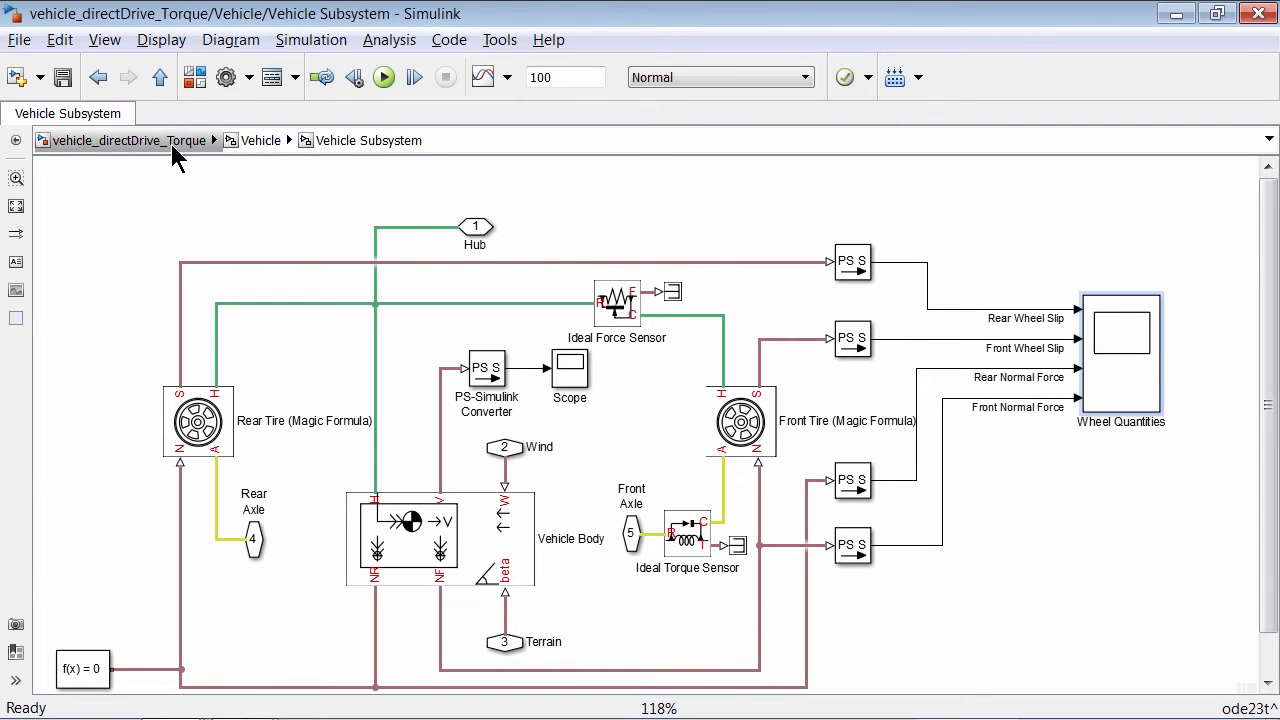
left_click(171, 144)
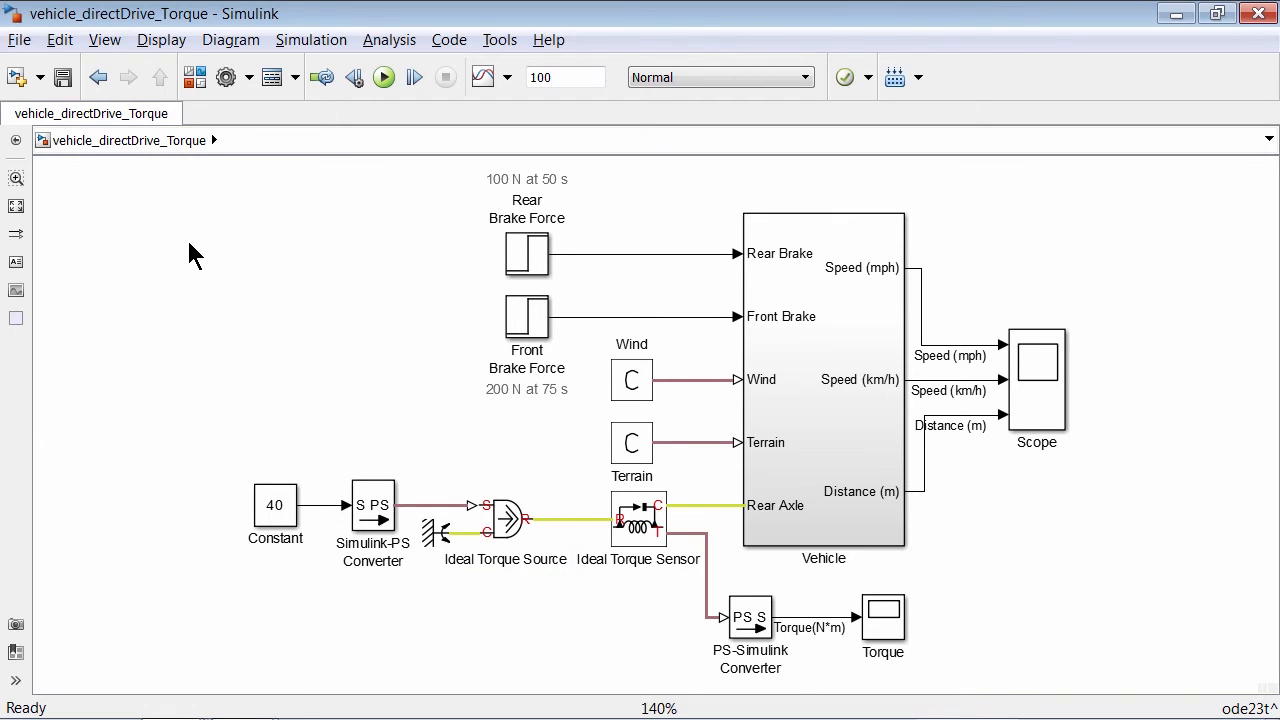
- Delete the connection between the Ideal Torque Source and Ideal Torque Sensor, and move the torque source blocks away to make room
left_click(562, 520)
key("Delete")
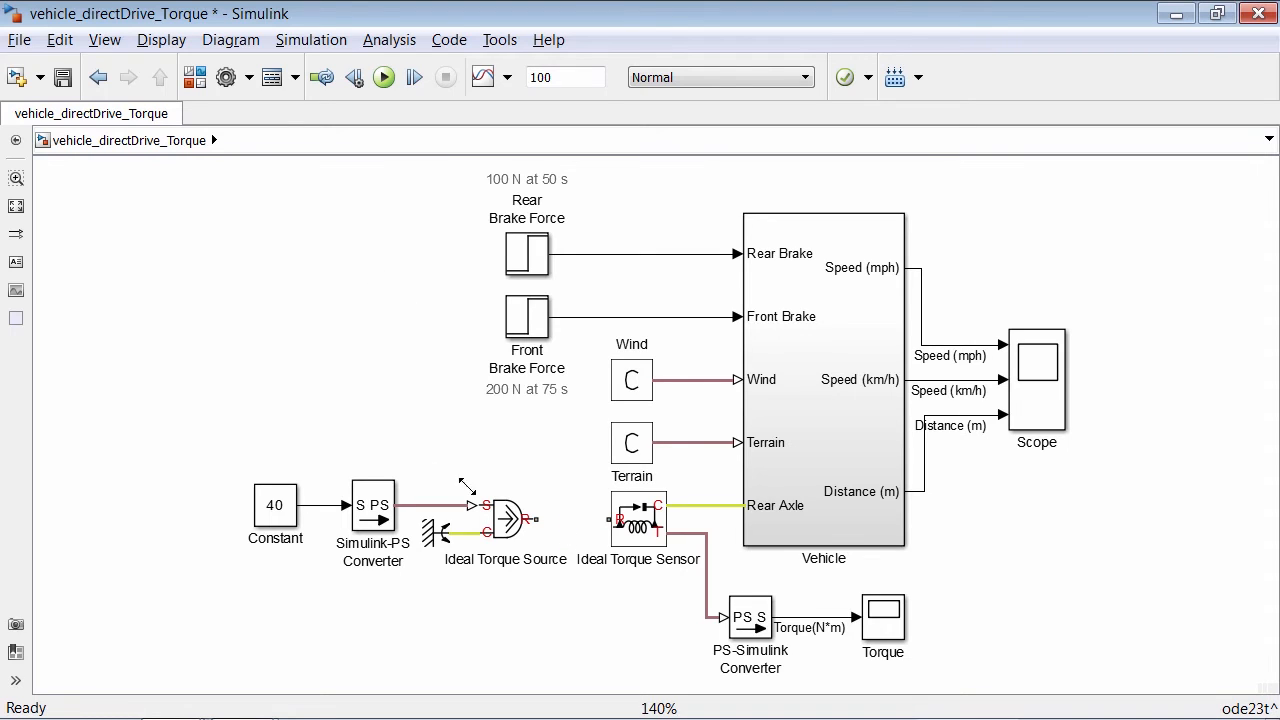
left_click_drag(226, 438, 530, 590)
left_click_drag(503, 538, 143, 605)
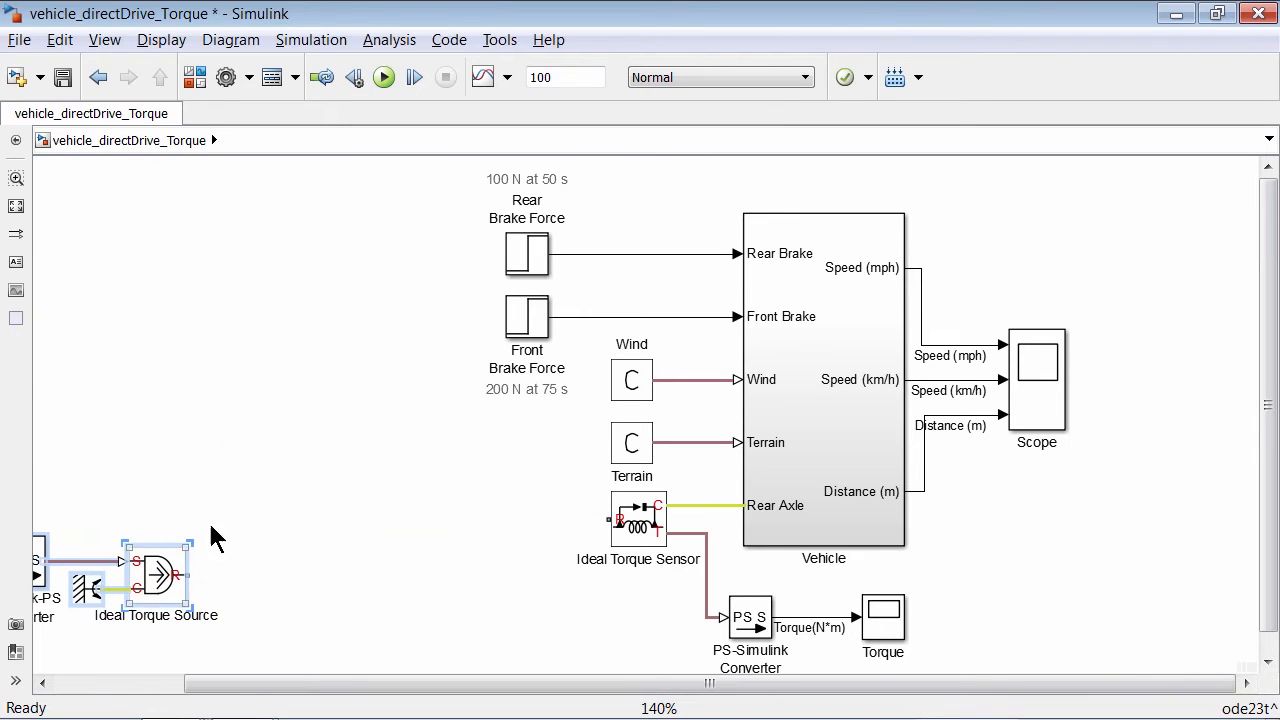
left_click(254, 462)
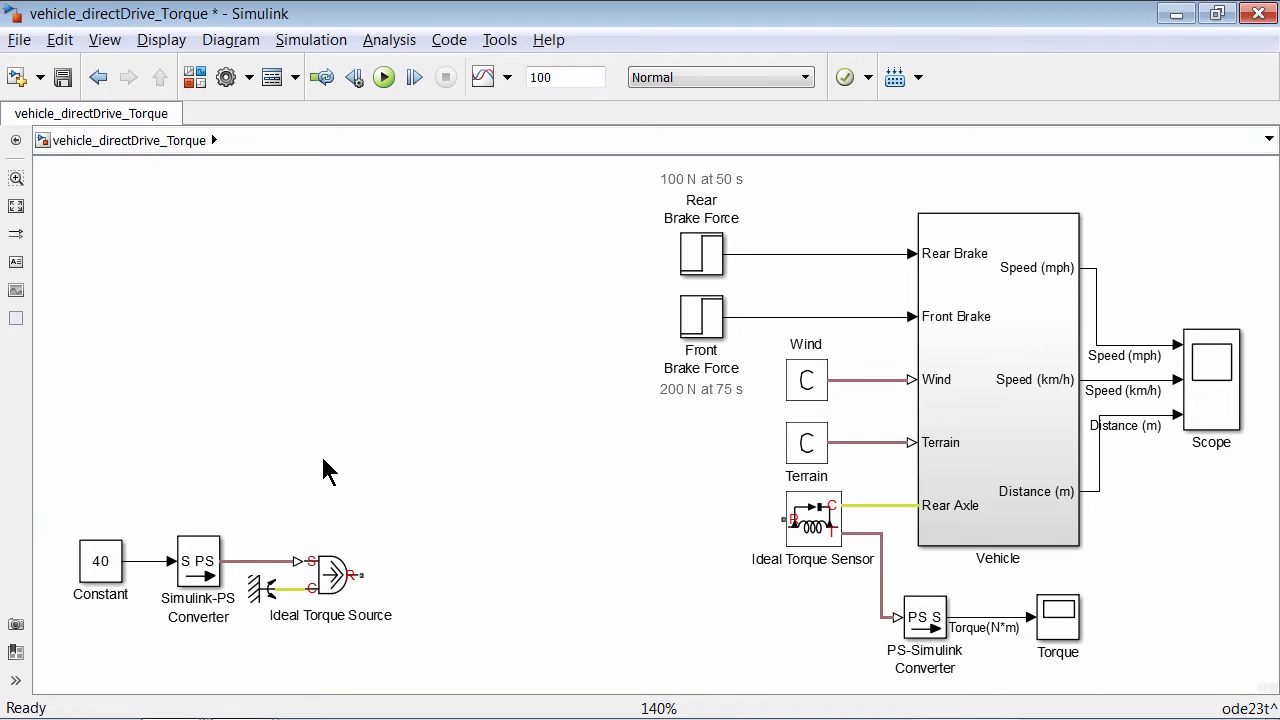
- Paste the Signal Builder and Gear Subsystem between the torque source and sensor, and connect port H to the Ideal Torque Sensor's port R
key("ctrl+v")
left_click_drag(523, 497, 283, 465)
left_click(452, 543)
left_click(685, 558)
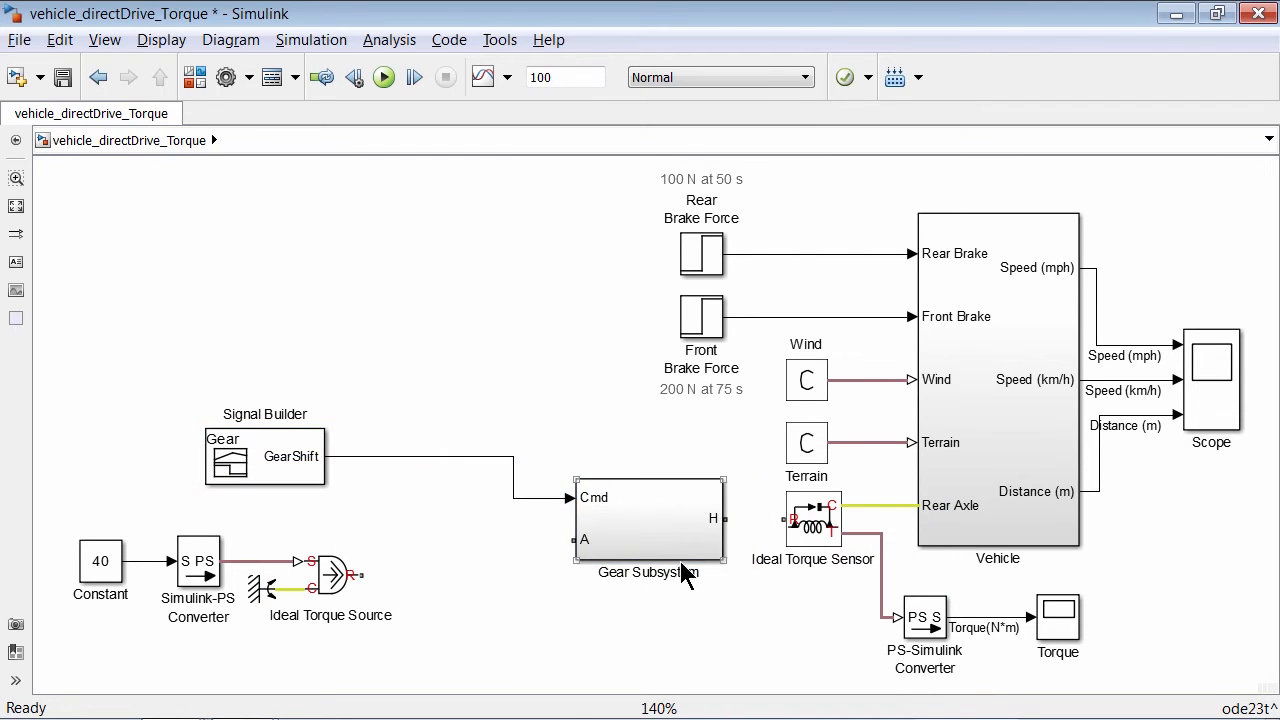
left_click_drag(722, 518, 786, 521)
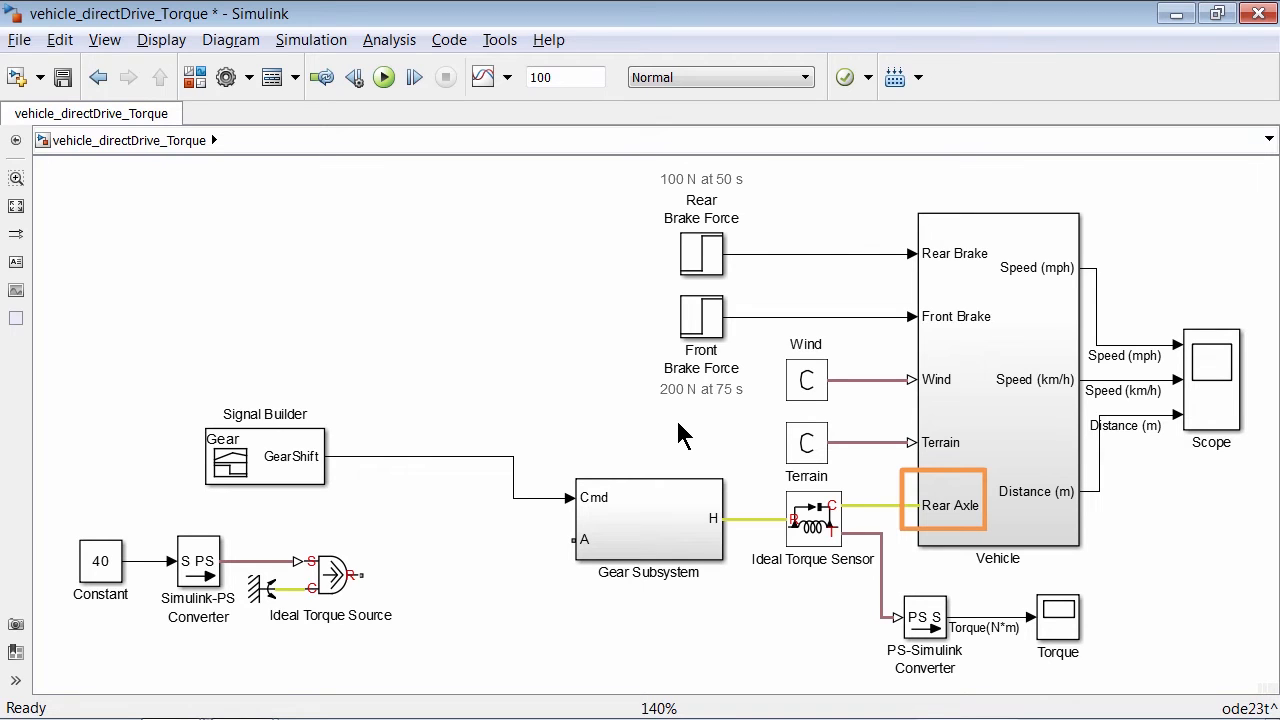
- Move the torque source blocks in line with the Gear Subsystem and connect the Ideal Torque Source's port R to port A
left_click_drag(64, 526, 385, 652)
left_click_drag(330, 580, 430, 545)
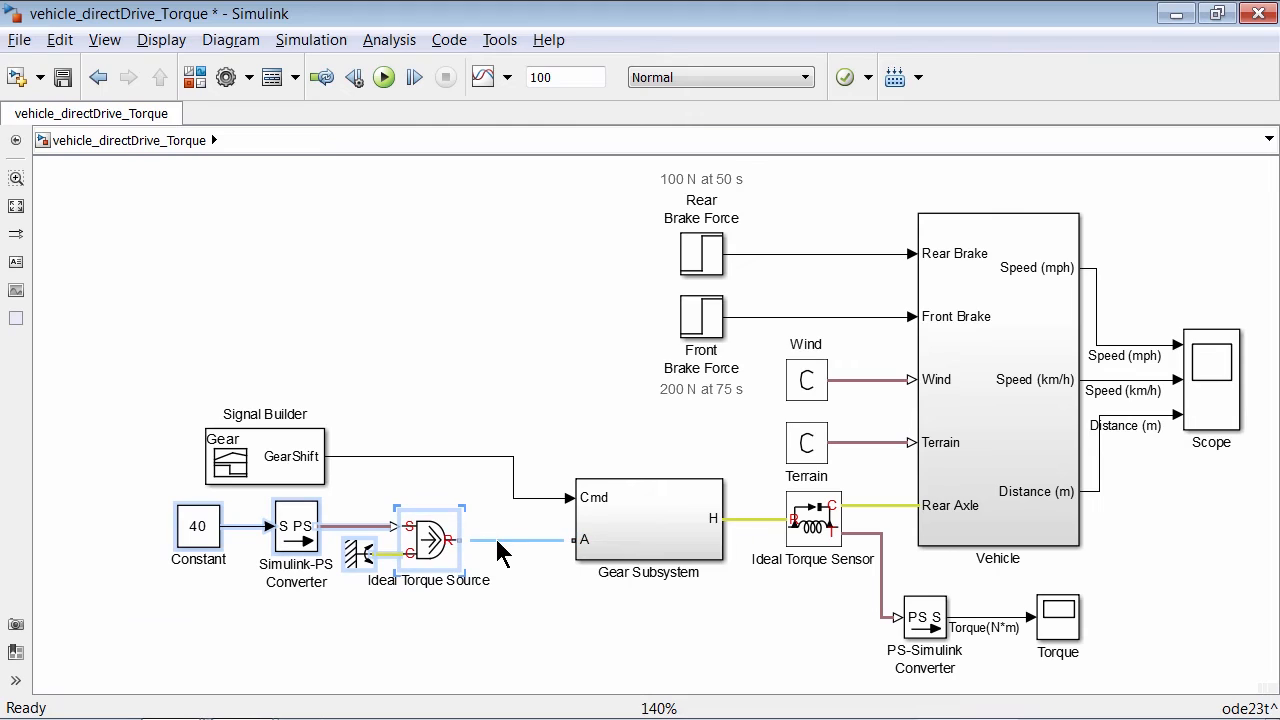
left_click(536, 601)
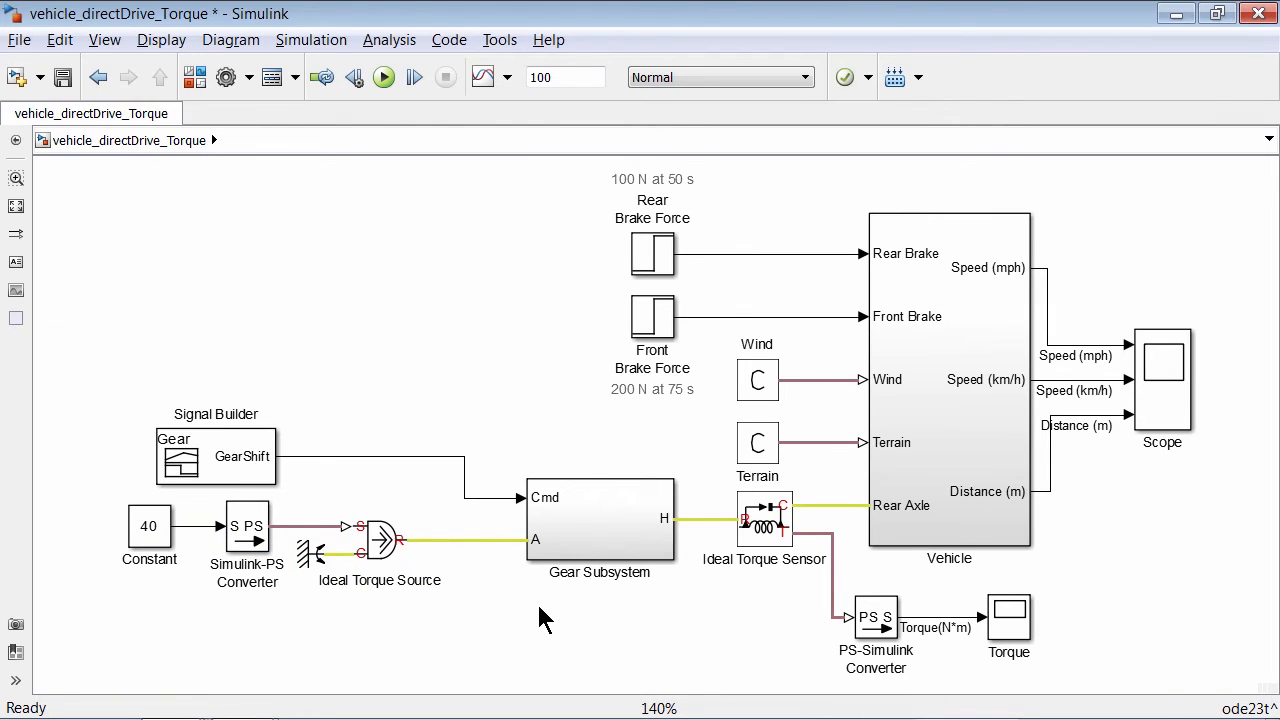
- Run the simulation and inspect the vehicle speed and distance plots in the Scope, autoscaling the axes
left_click(383, 77)
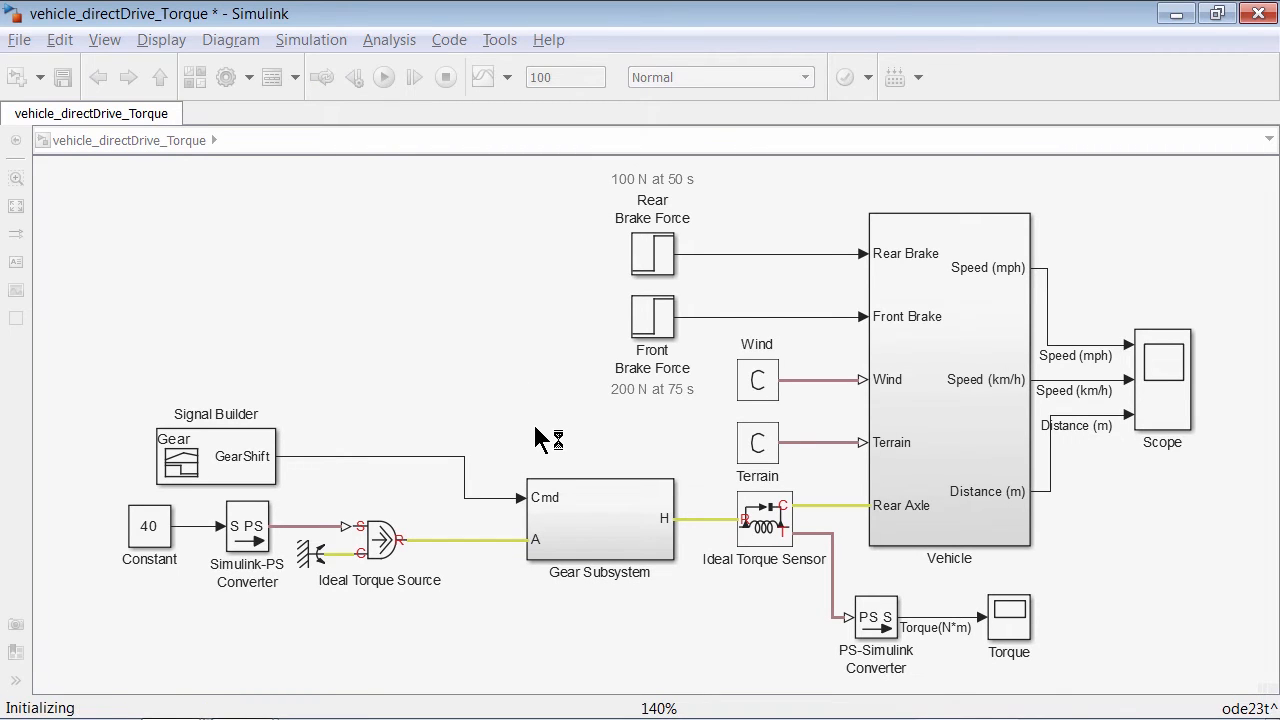
left_click(1155, 390)
double_click(1155, 390)
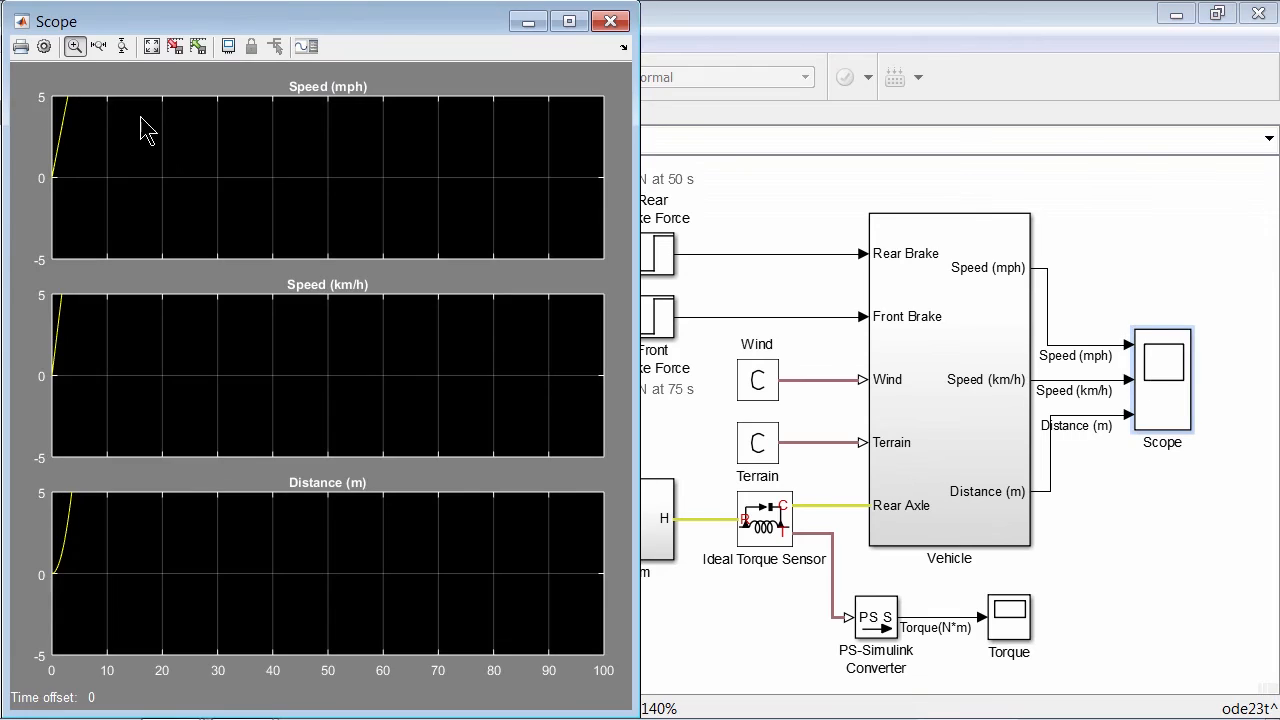
left_click(151, 46)
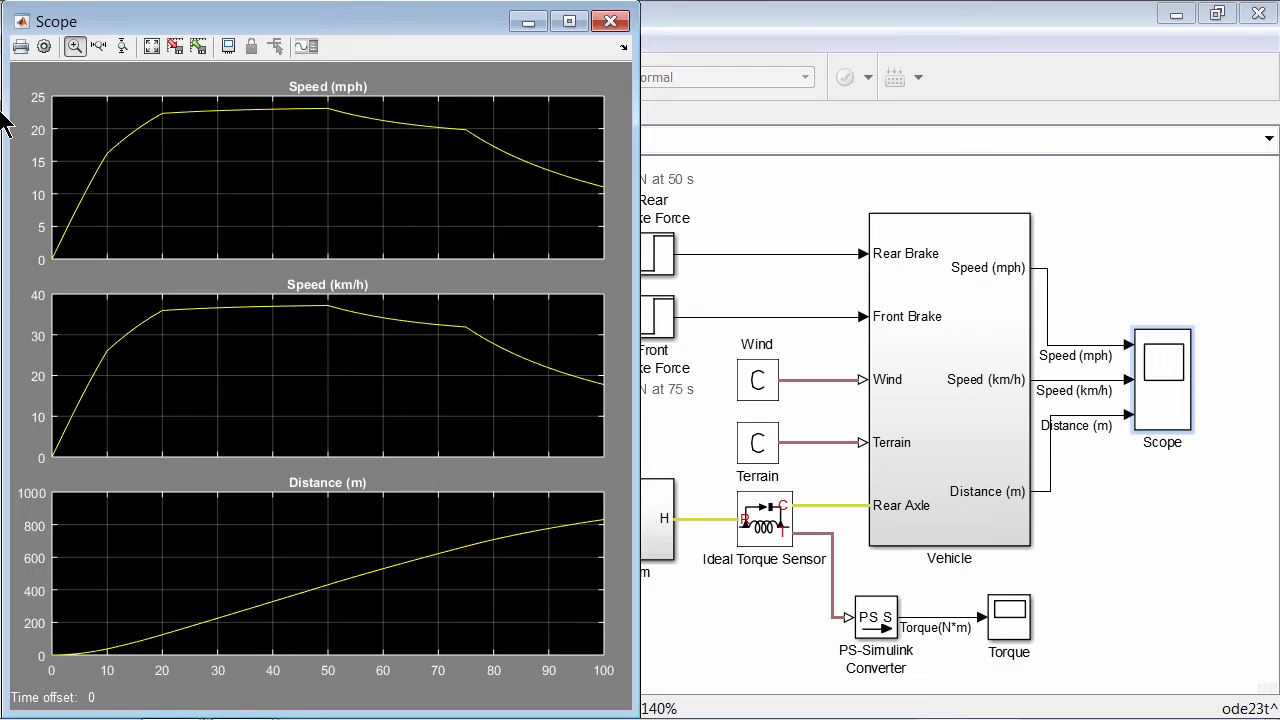
- Open the Wheel Quantities scope inside the Vehicle Subsystem and autoscale it to examine wheel slip and normal forces
double_click(938, 310)
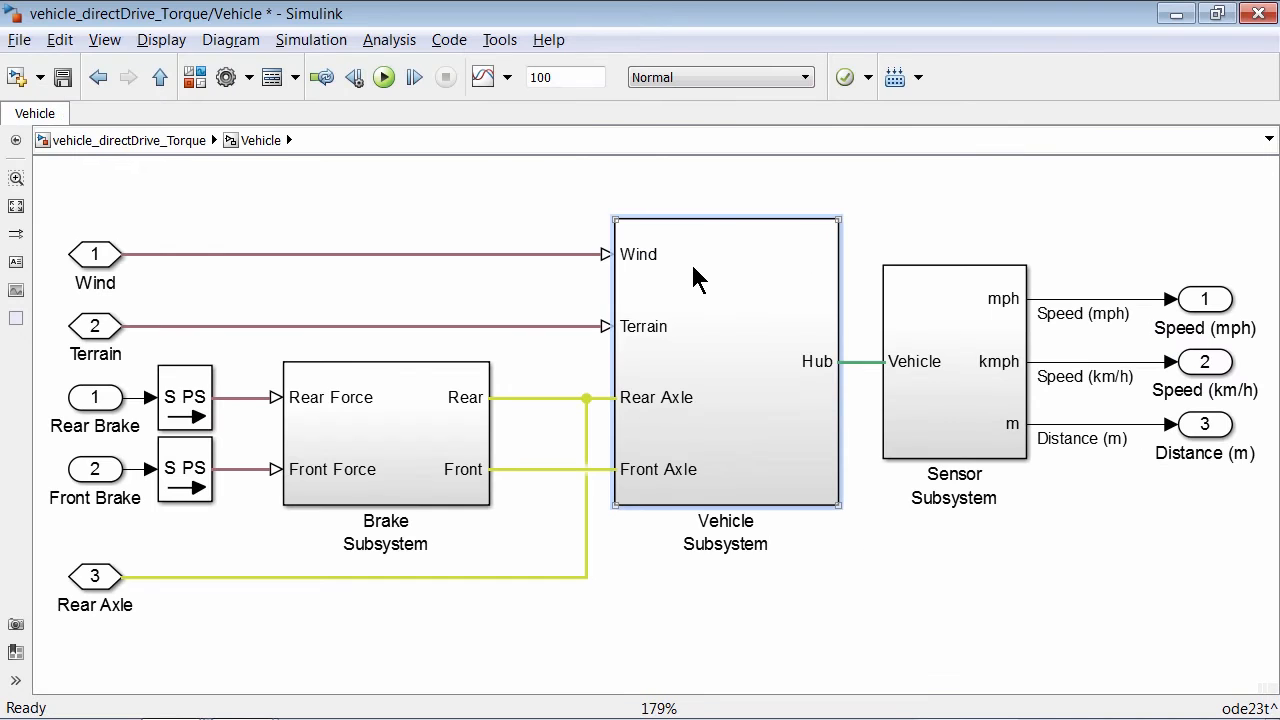
double_click(686, 270)
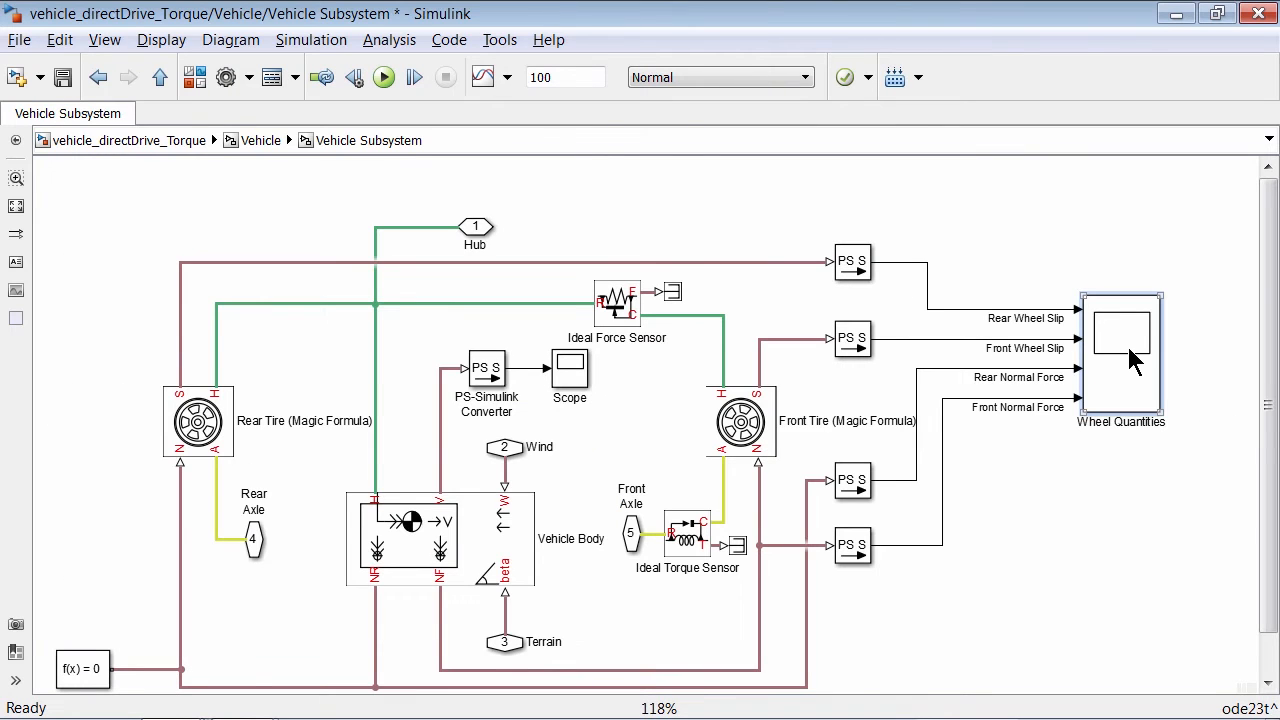
double_click(1130, 352)
left_click(181, 89)
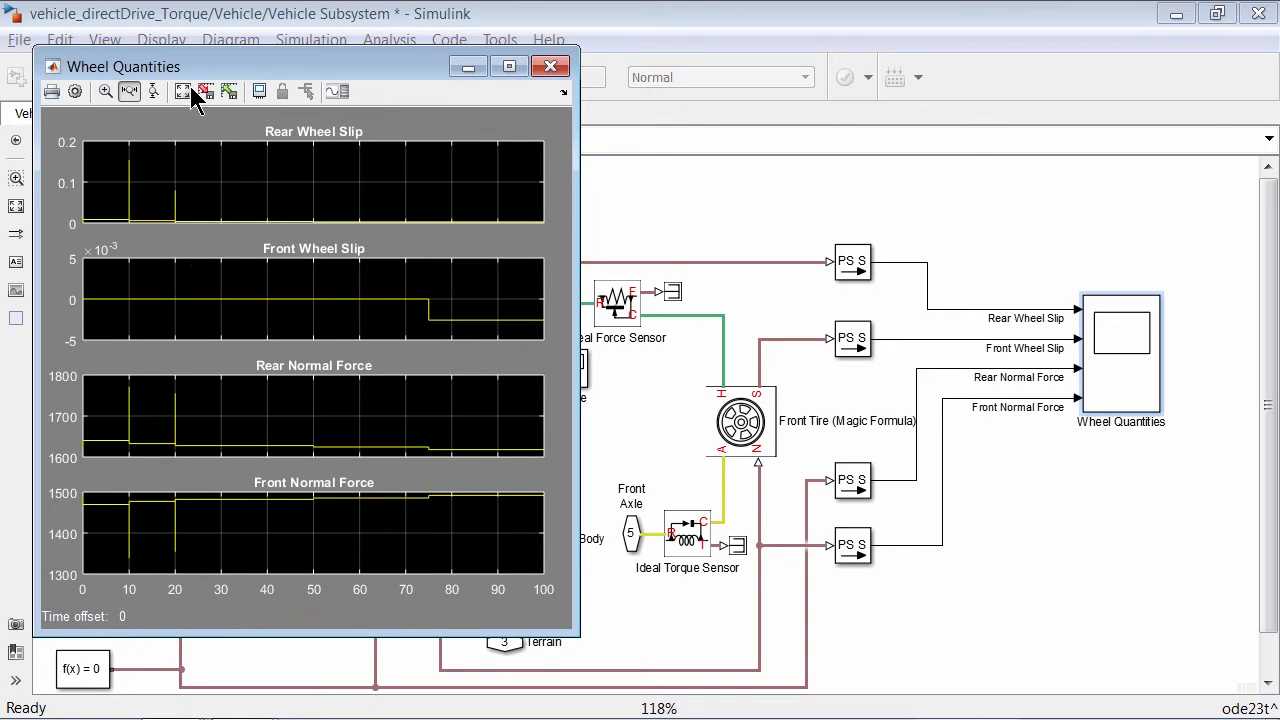
left_click(605, 222)
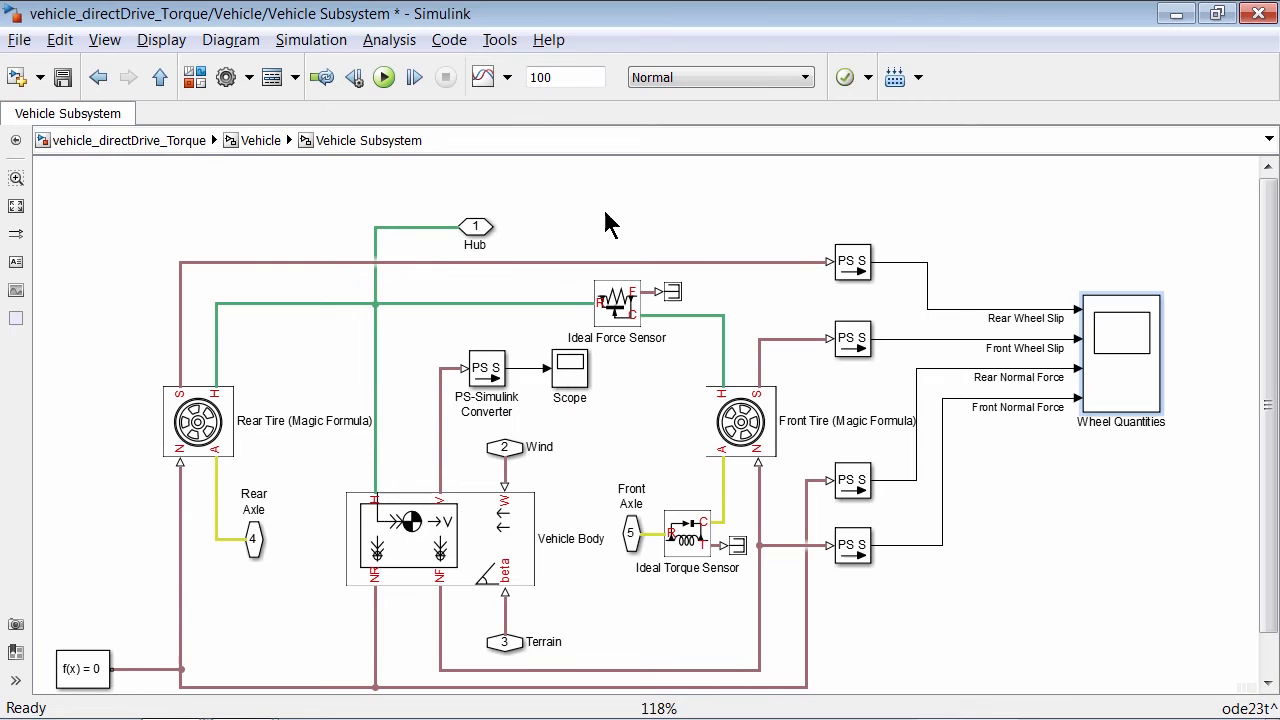
- Return to the model's top level and examine the axle torque in an autoscaled, enlarged Torque scope
left_click(125, 140)
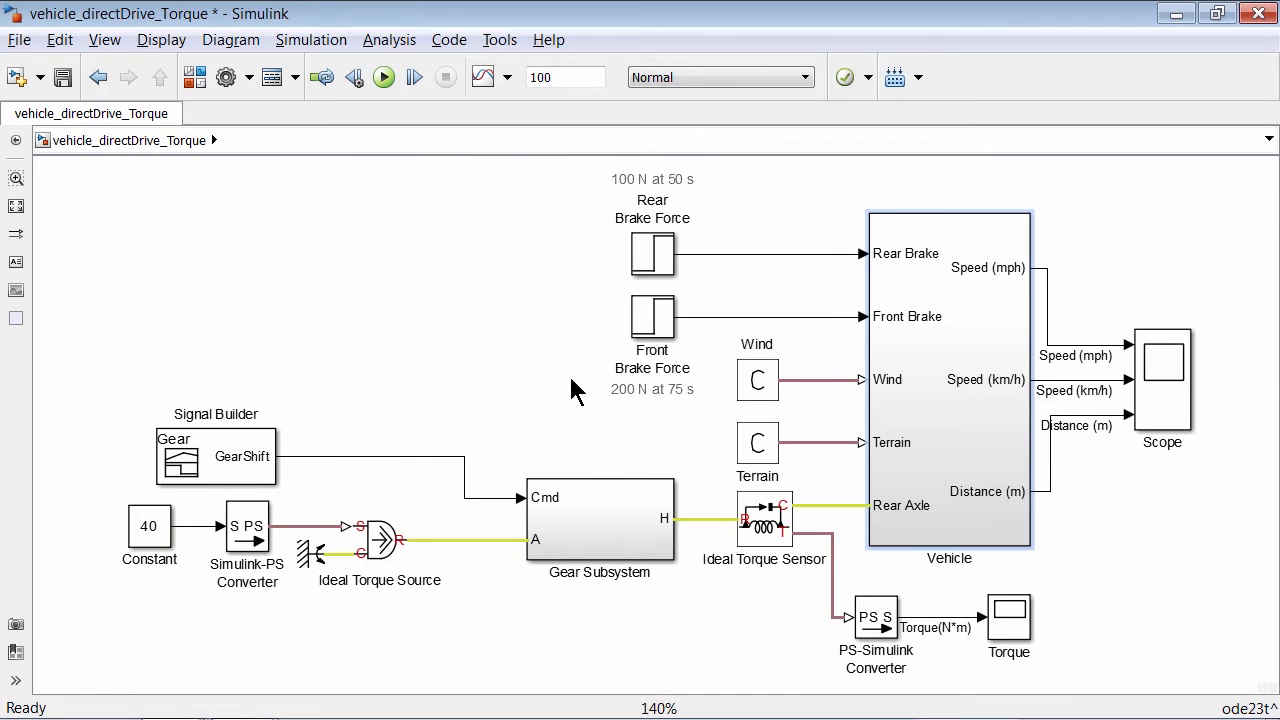
double_click(1018, 628)
left_click(790, 47)
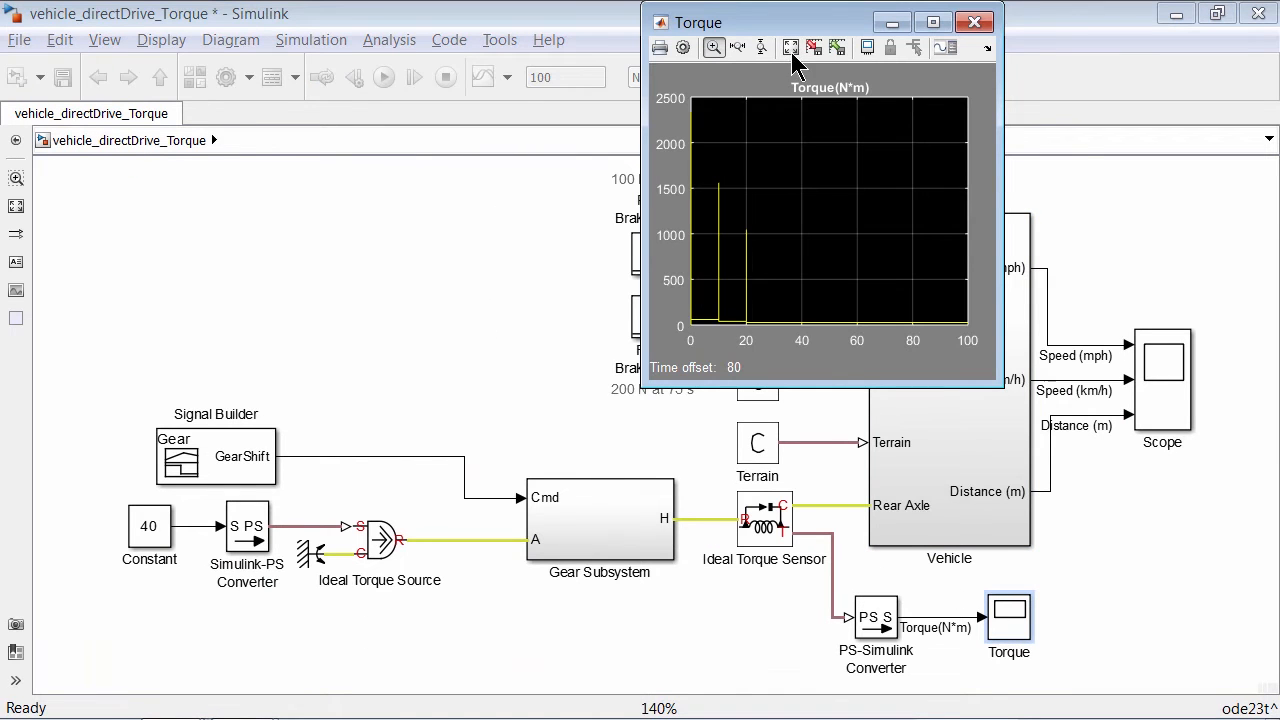
left_click_drag(820, 16, 1279, 82)
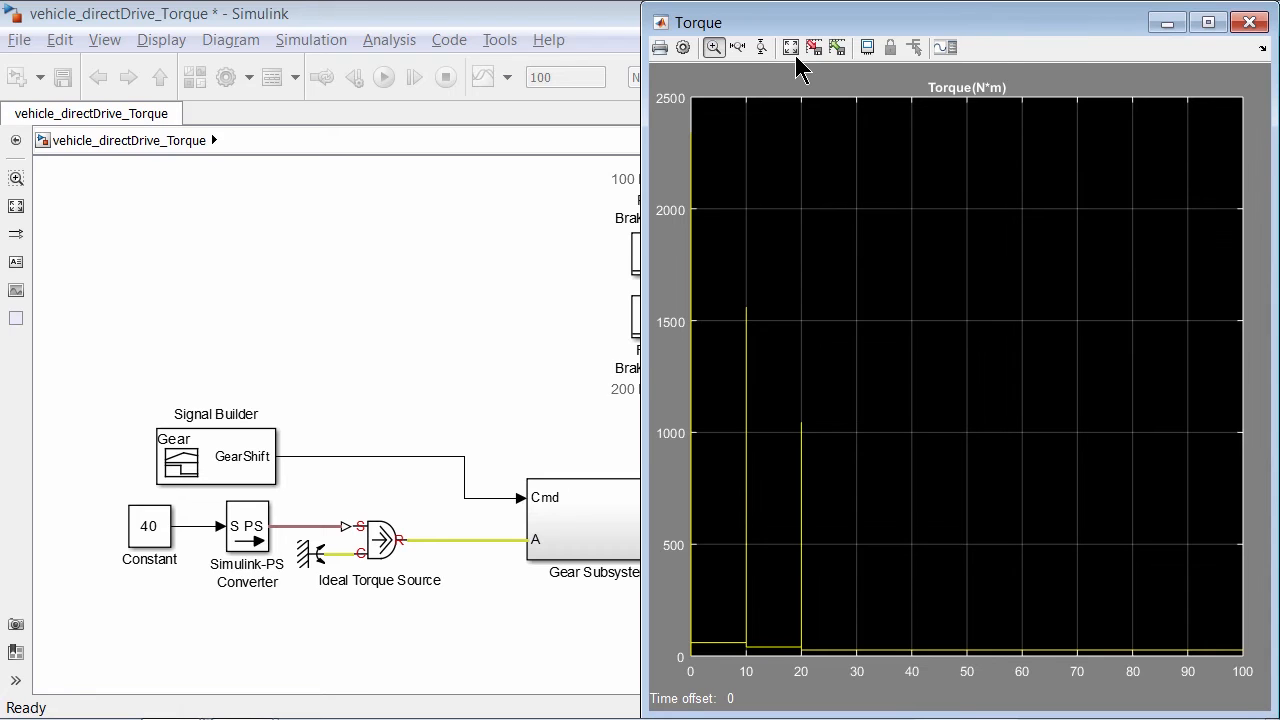
- Switch to the PowerPoint presentation and advance the slides
key("alt+Tab")
key("alt+Tab")
key("alt+Tab")
key("alt+Tab")
key("alt+Tab")
key("alt+Tab")
key("alt+Tab")
key("alt+Tab")
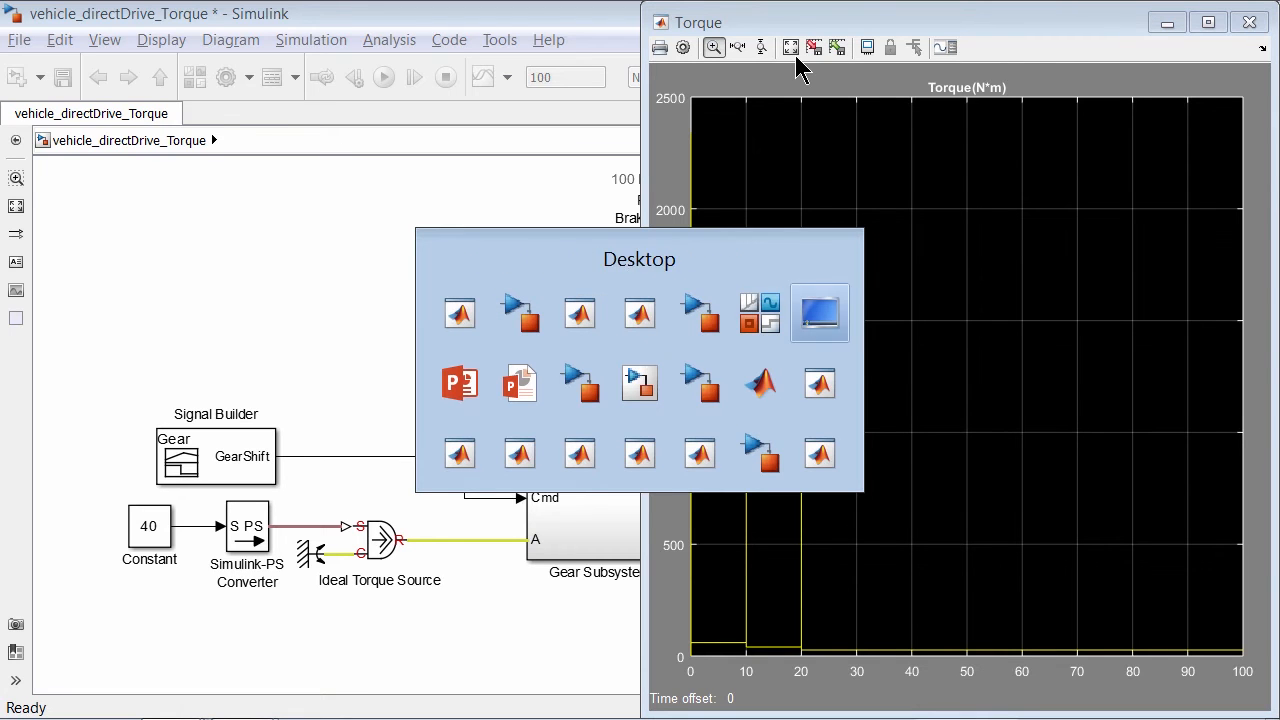
key("Right")
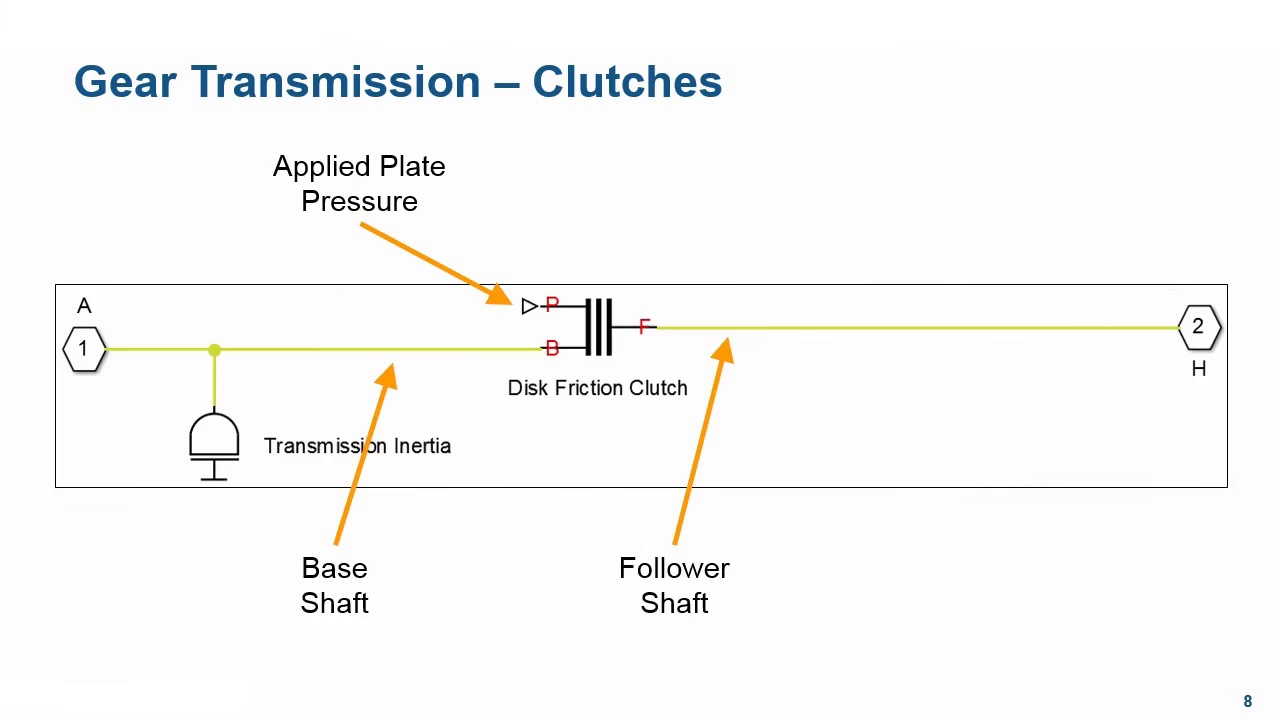
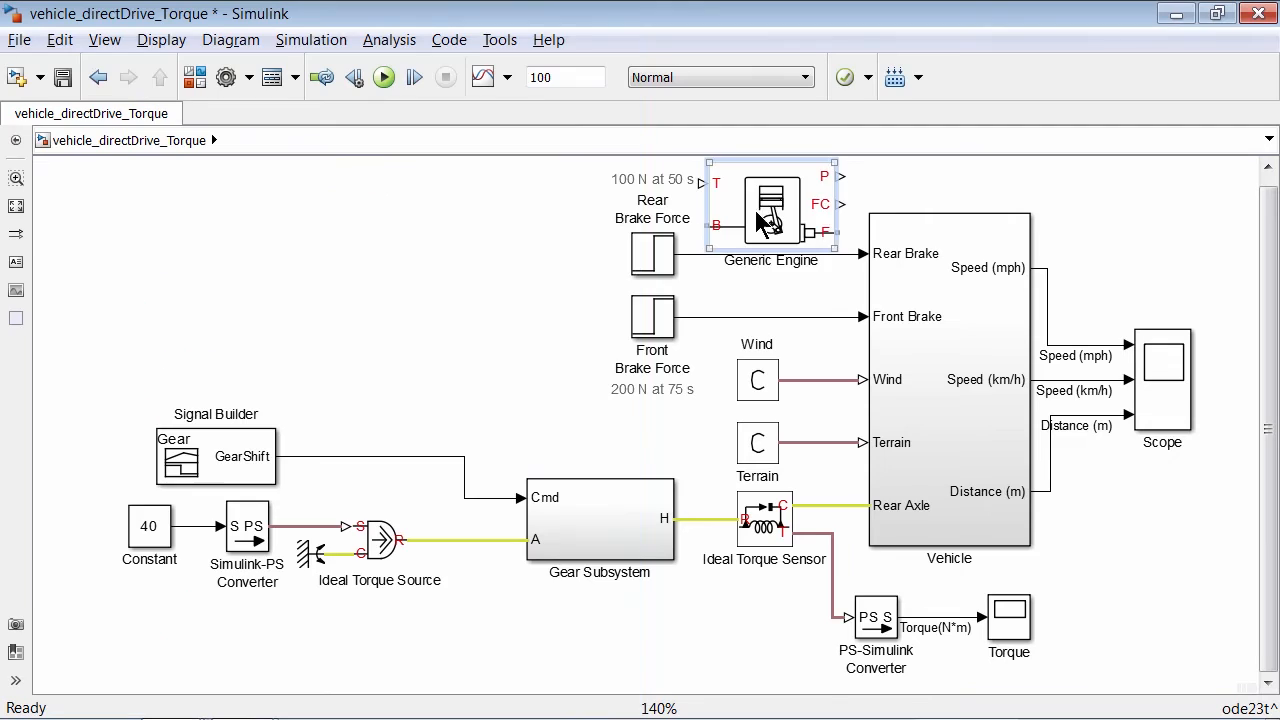
- Place the Generic Engine block above the Signal Builder and delete the Ideal Torque Source
left_click(370, 268)
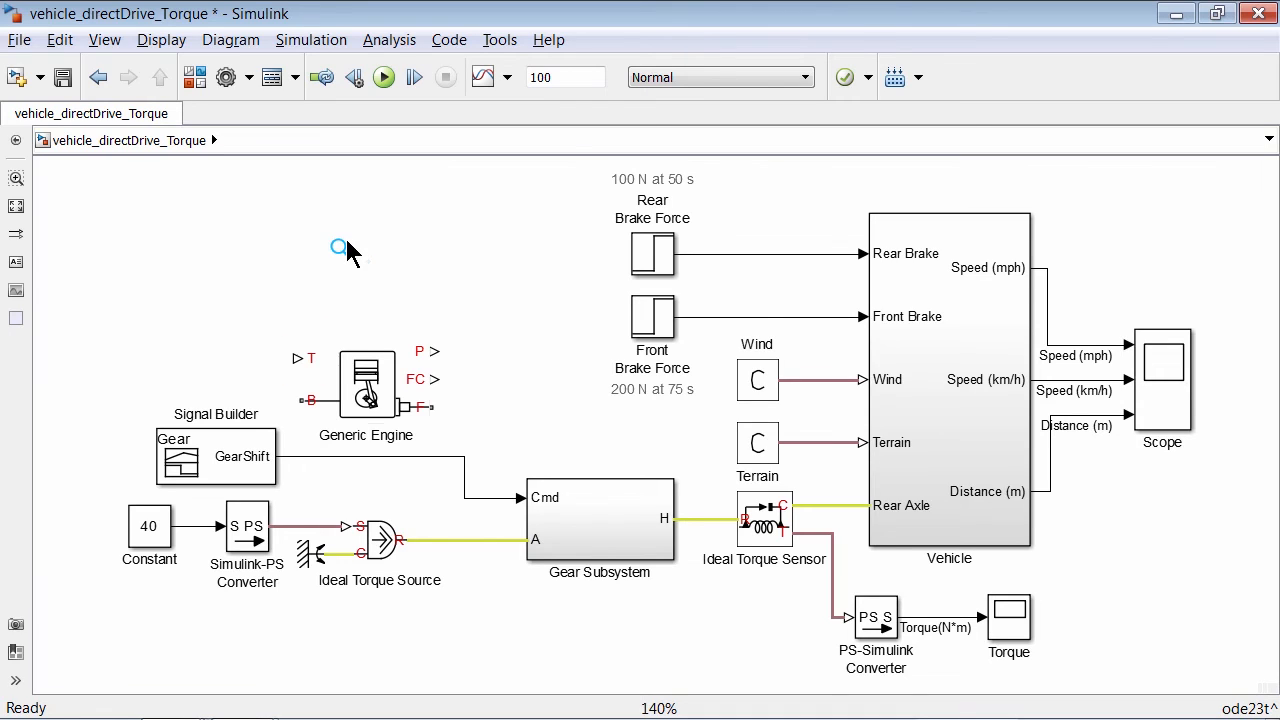
left_click(382, 545)
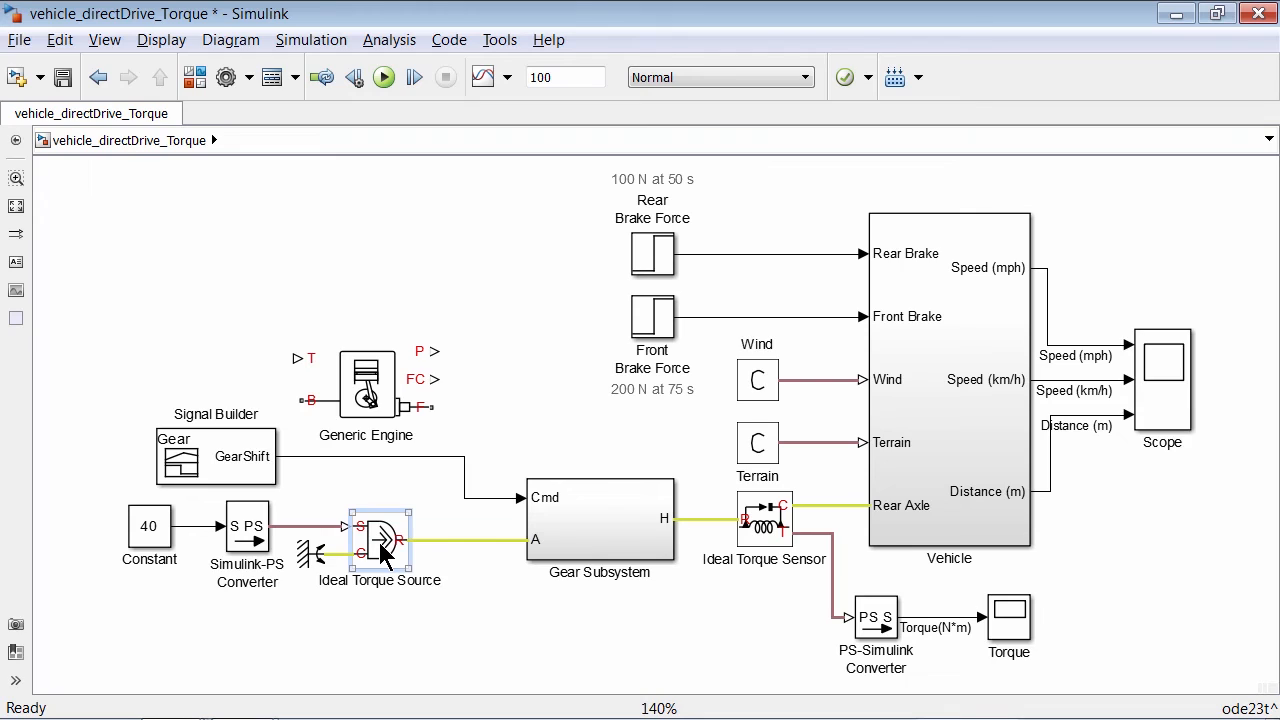
key("Delete")
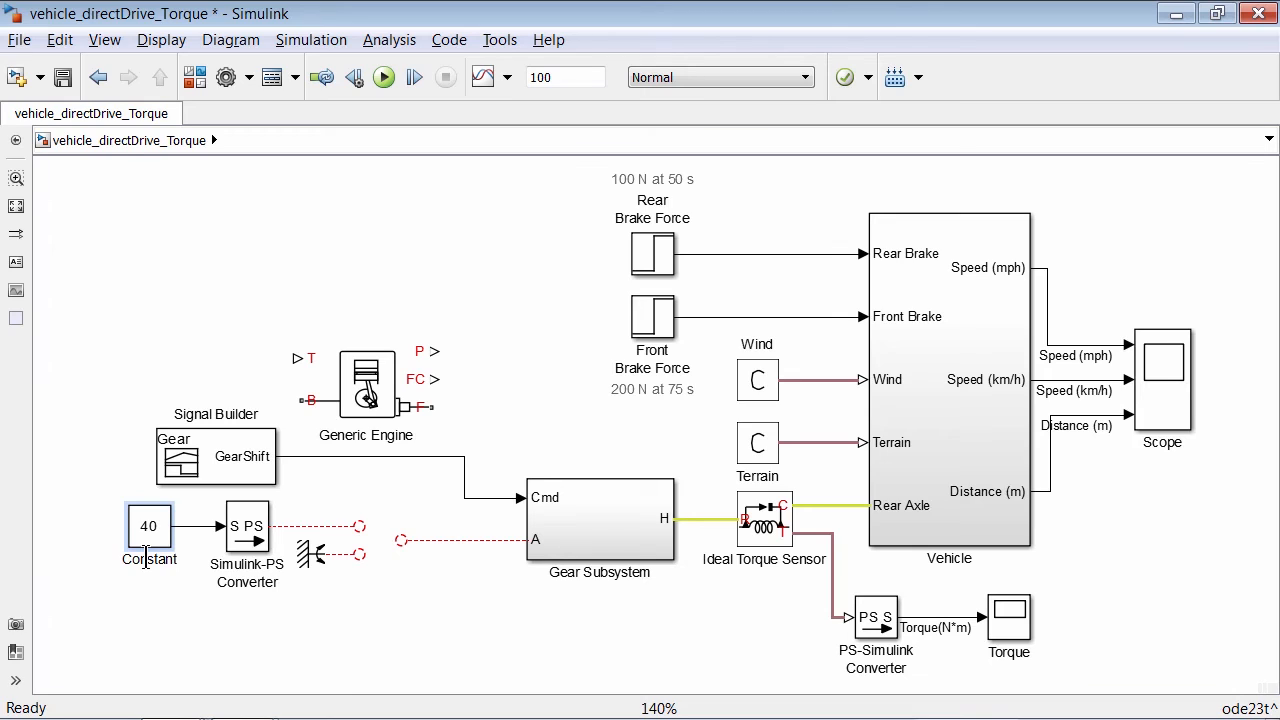
- Rename the Constant block to Throttle Constant and set its constant value to 0.1
left_click(146, 559)
key("Home")
type("Throttle")
left_click(162, 614)
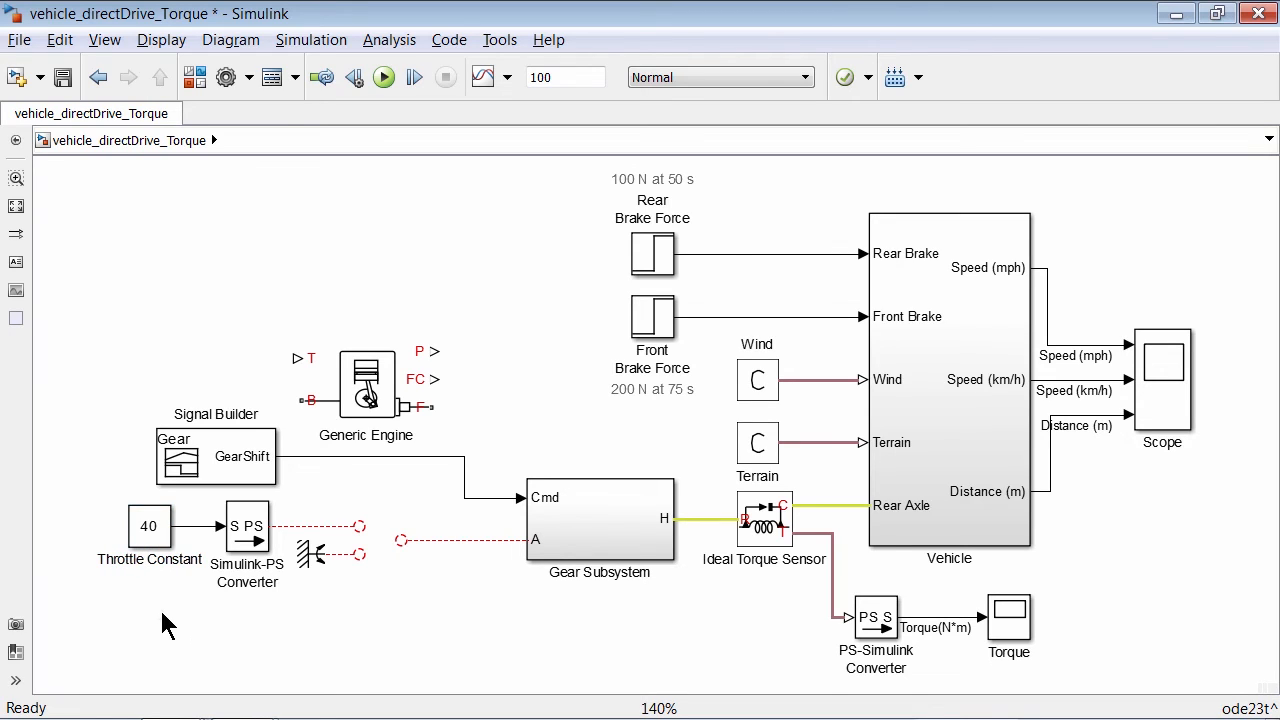
left_click(152, 537)
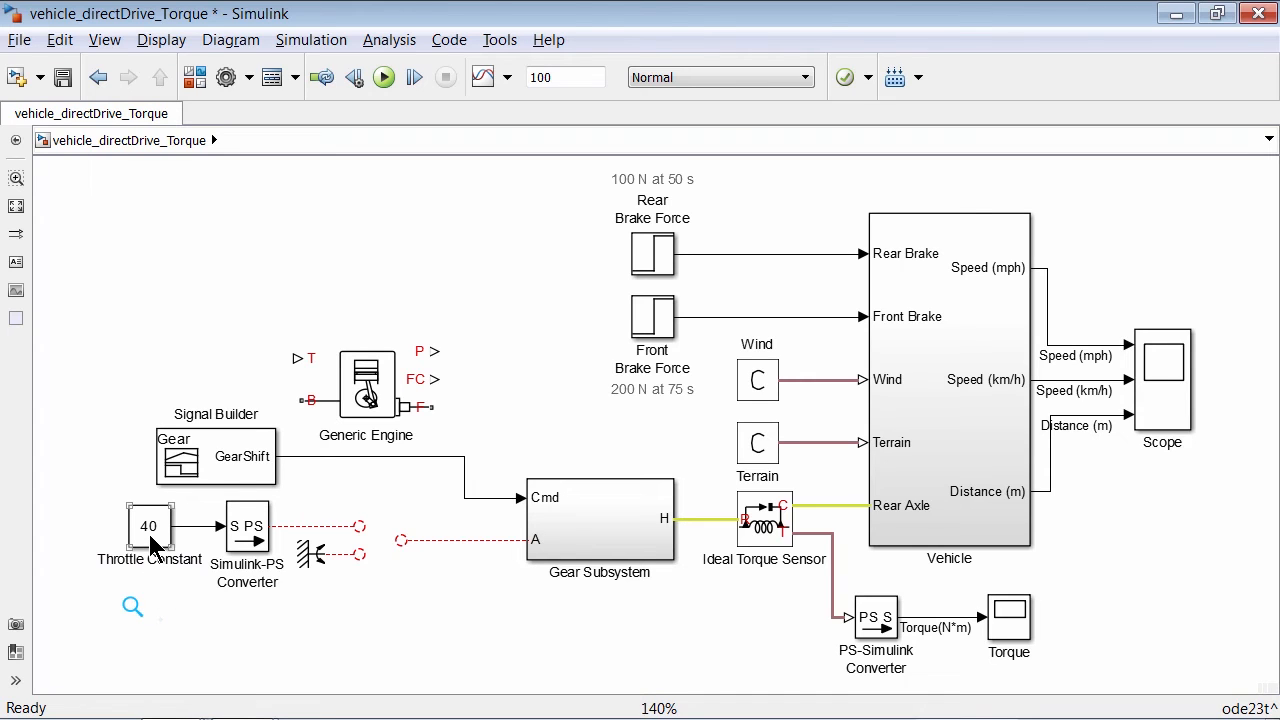
double_click(151, 538)
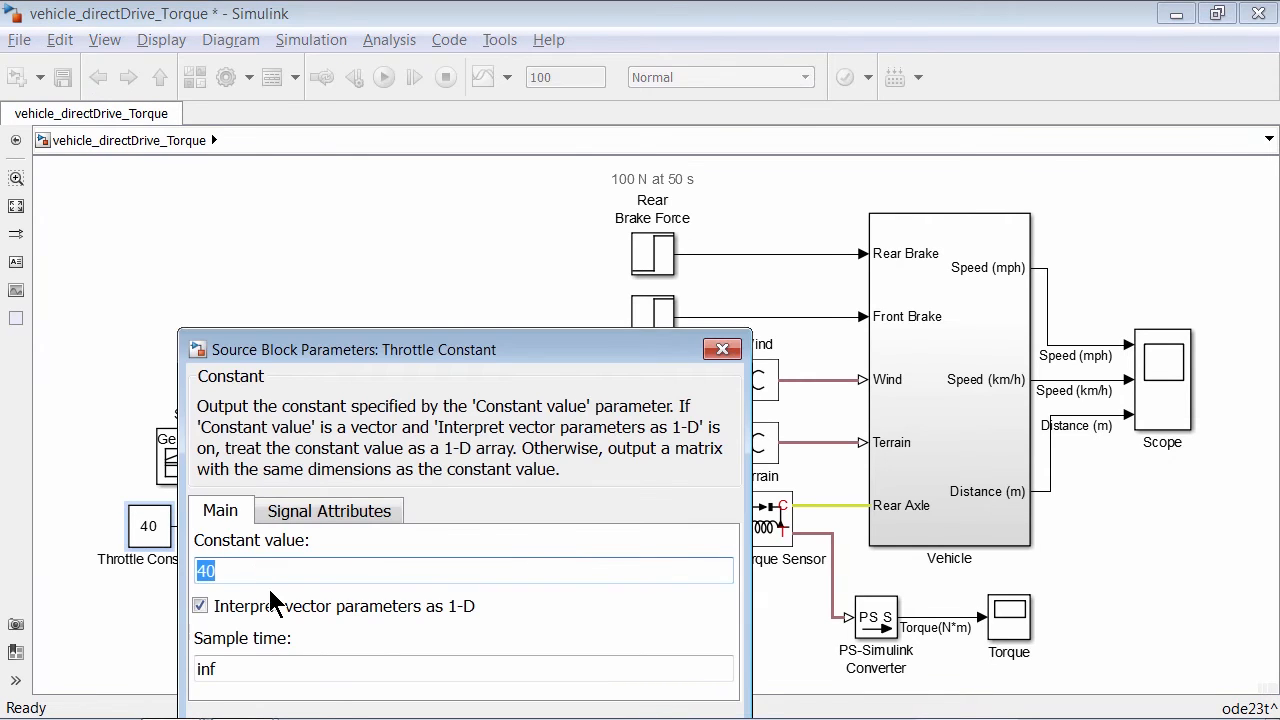
type("0.1")
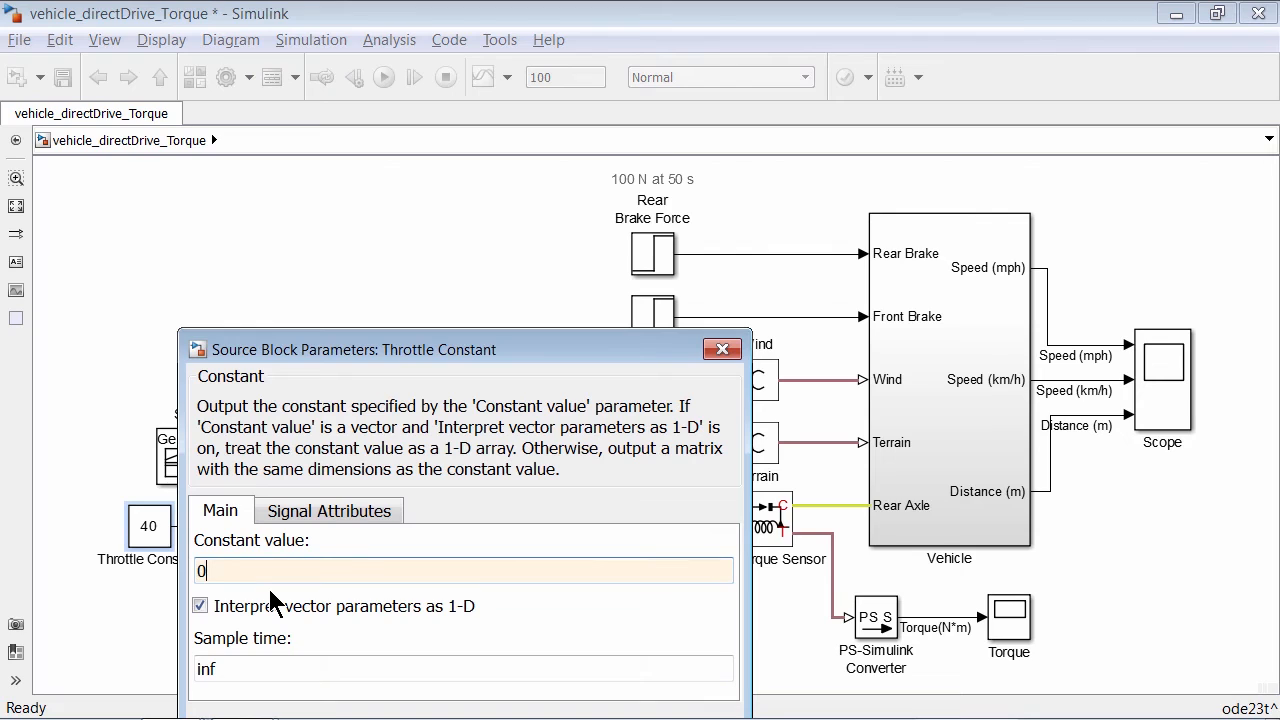
key("Return")
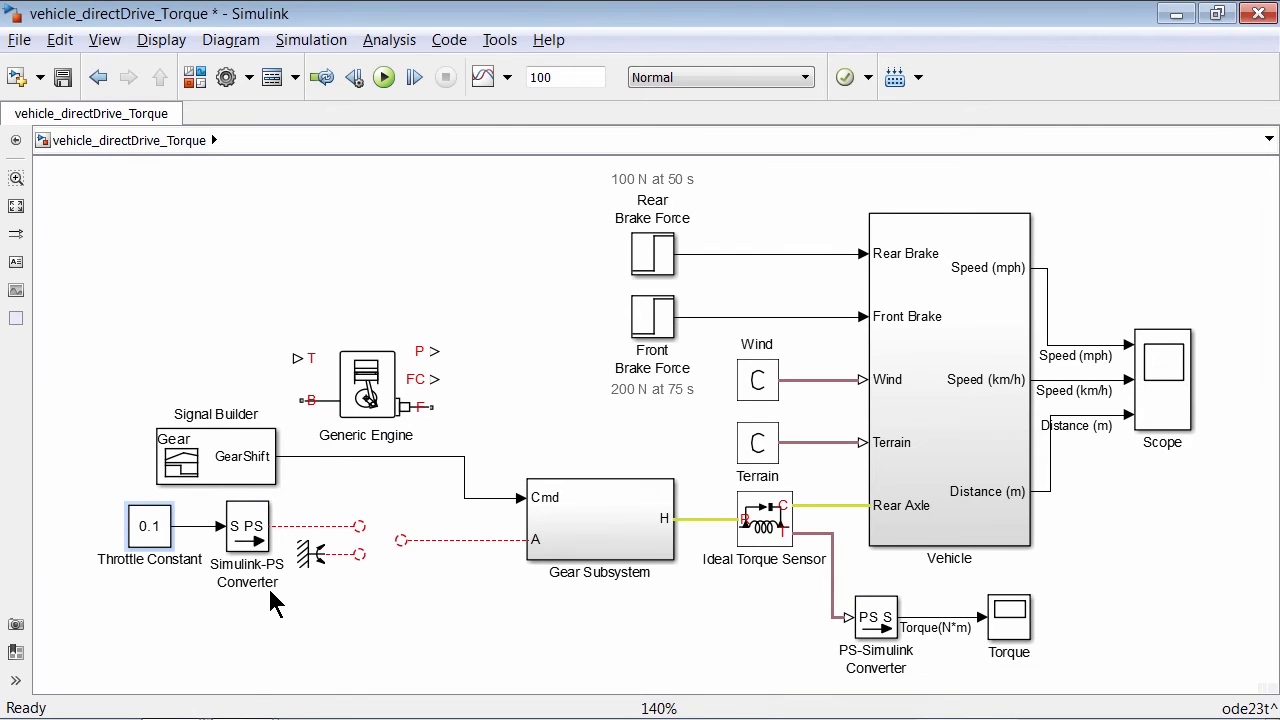
- Set the input signal unit of the throttle's Simulink-PS Converter to 1
double_click(240, 532)
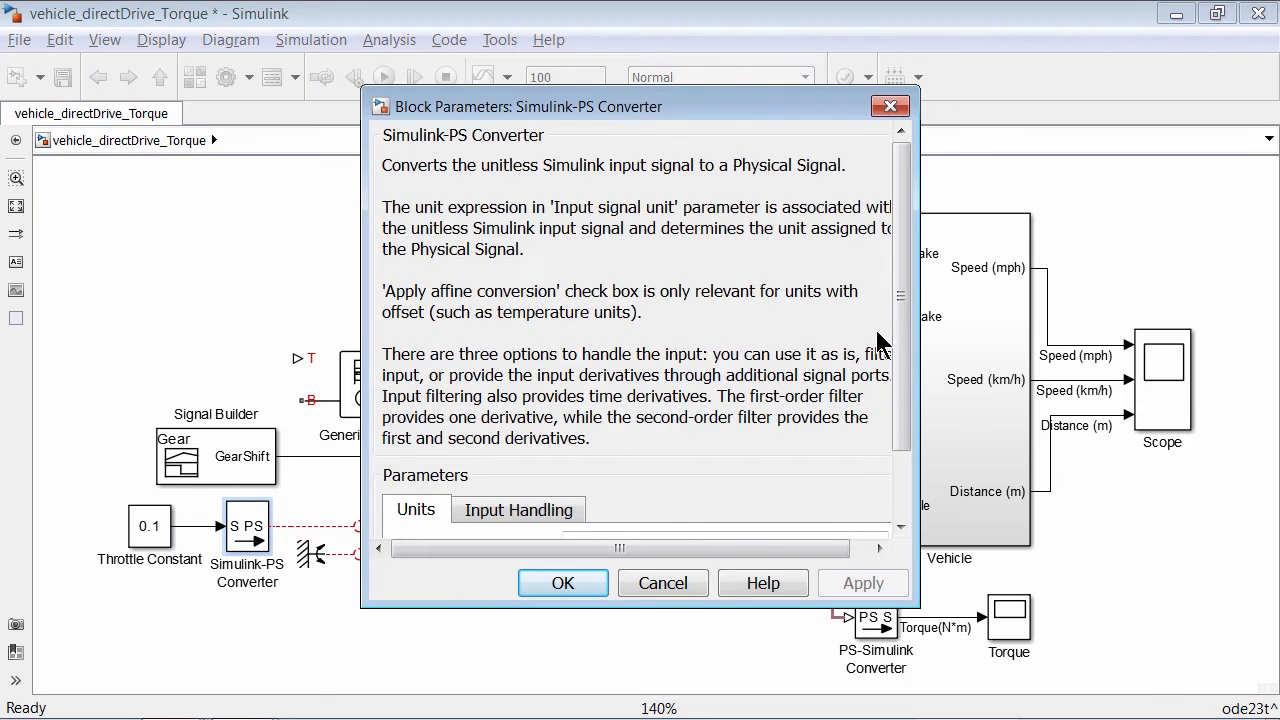
scroll(905, 400, "down", 3)
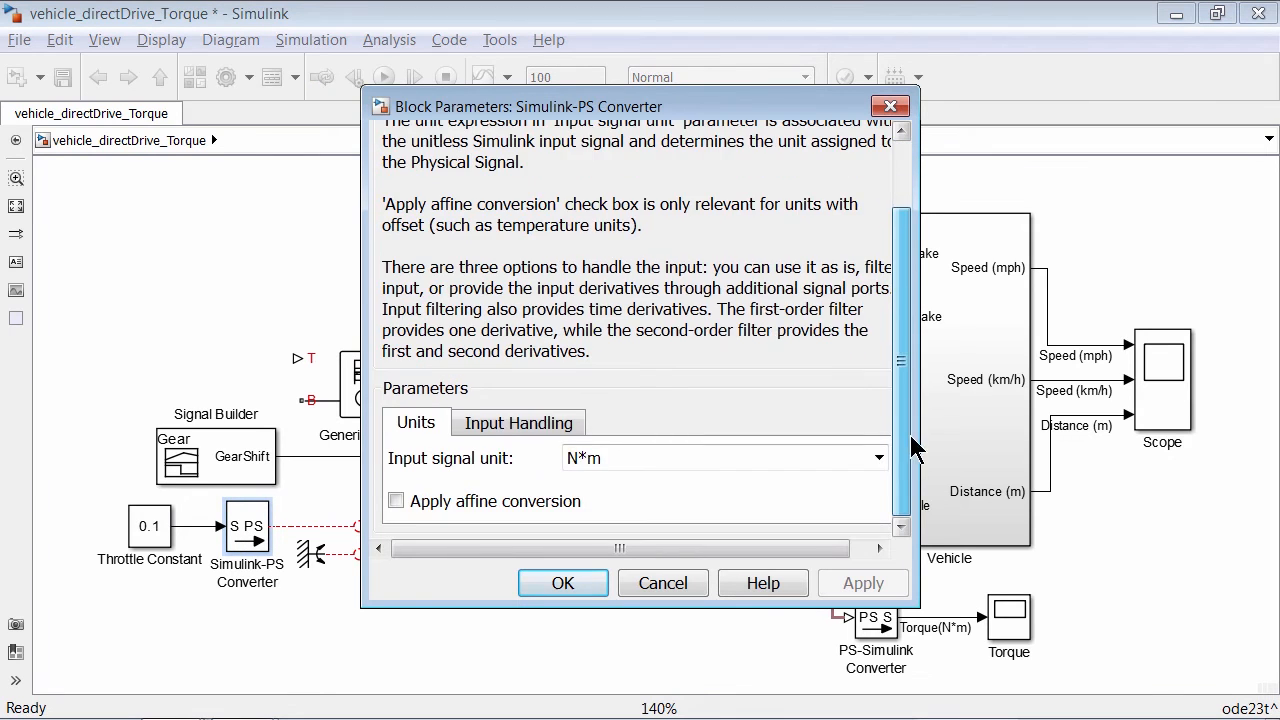
double_click(657, 467)
type("1")
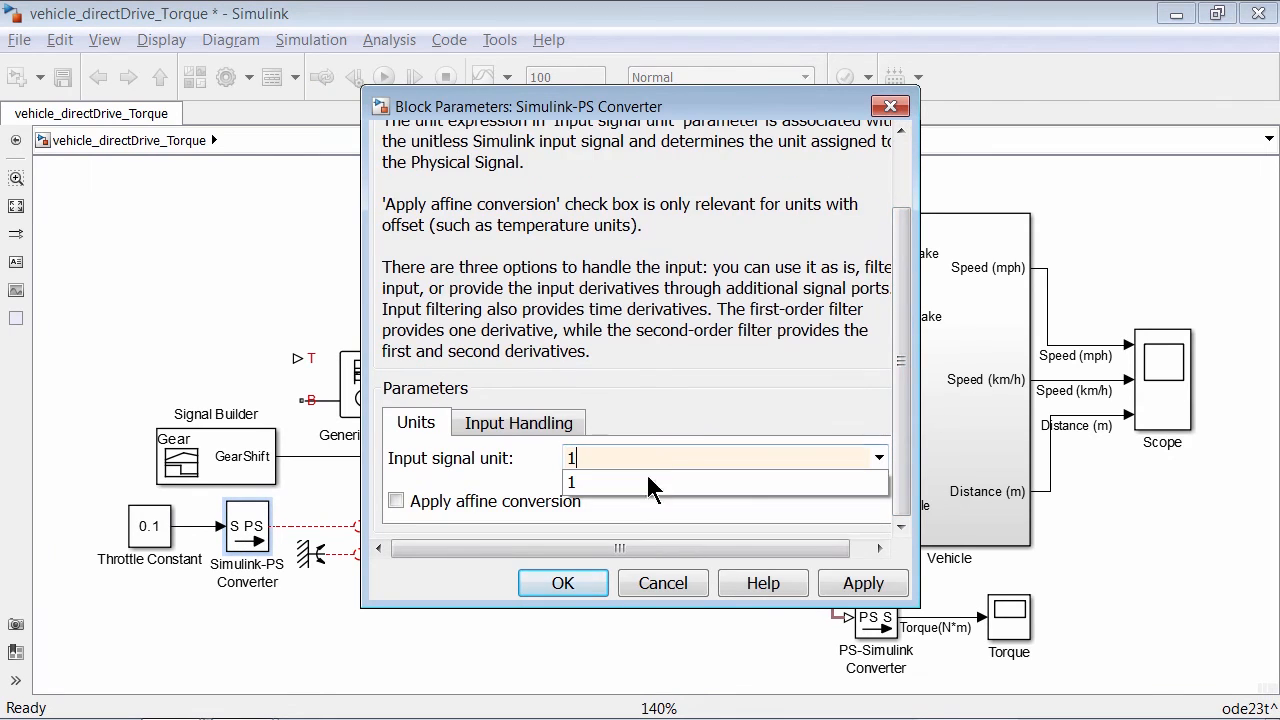
left_click(563, 584)
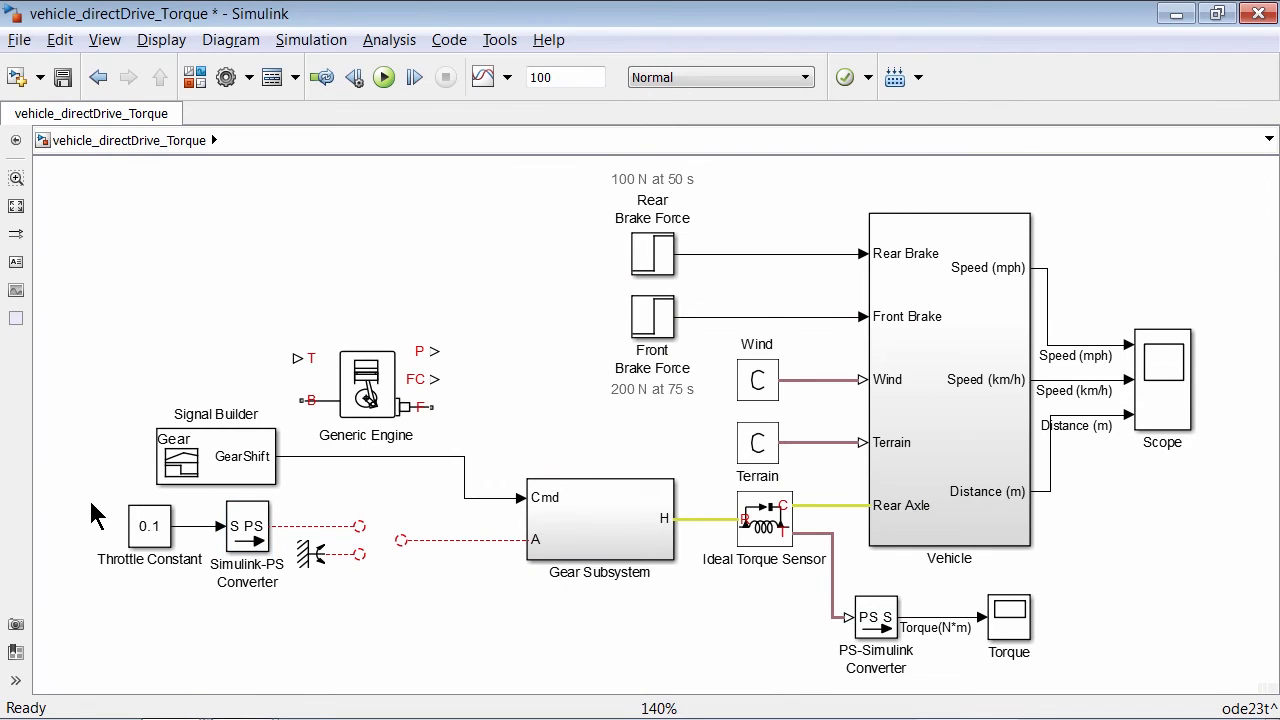
- Shift the throttle, converter and mechanical reference blocks away from the Gear Subsystem and place the Generic Engine in the gap below the Signal Builder
left_click_drag(97, 515, 357, 606)
left_click_drag(243, 542, 61, 536)
left_click(405, 412)
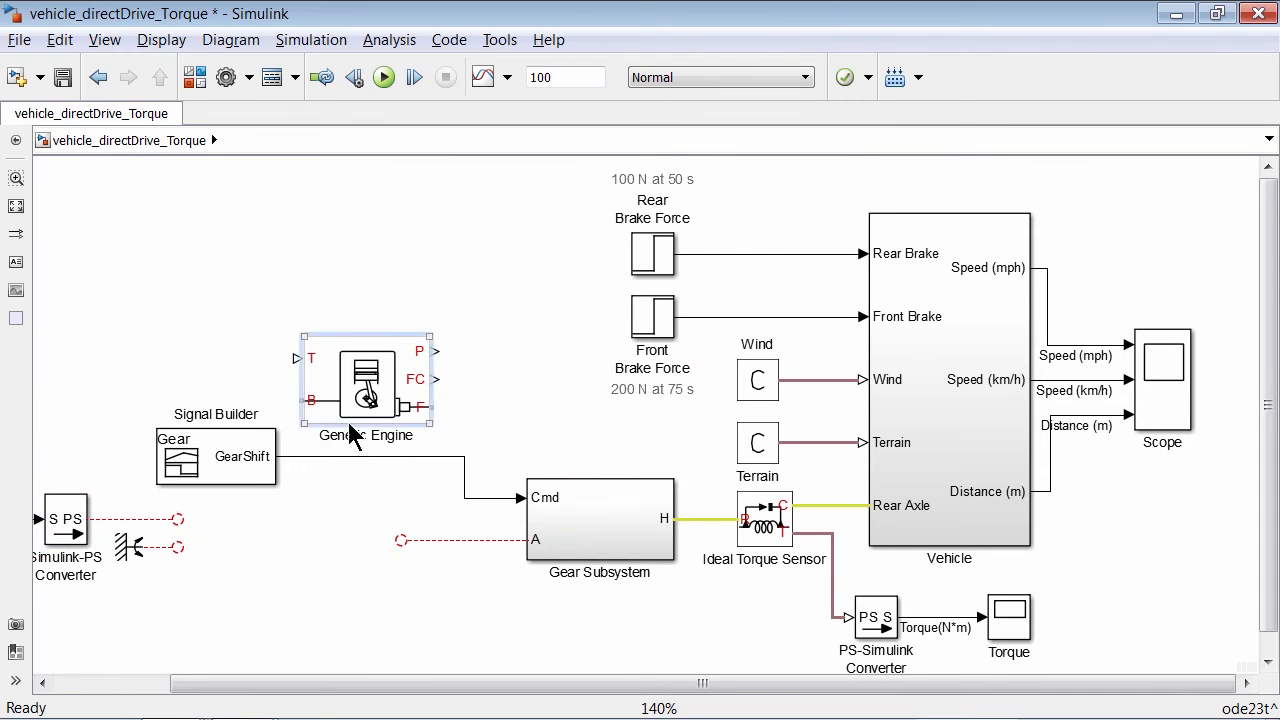
left_click_drag(352, 428, 282, 590)
left_click(400, 497)
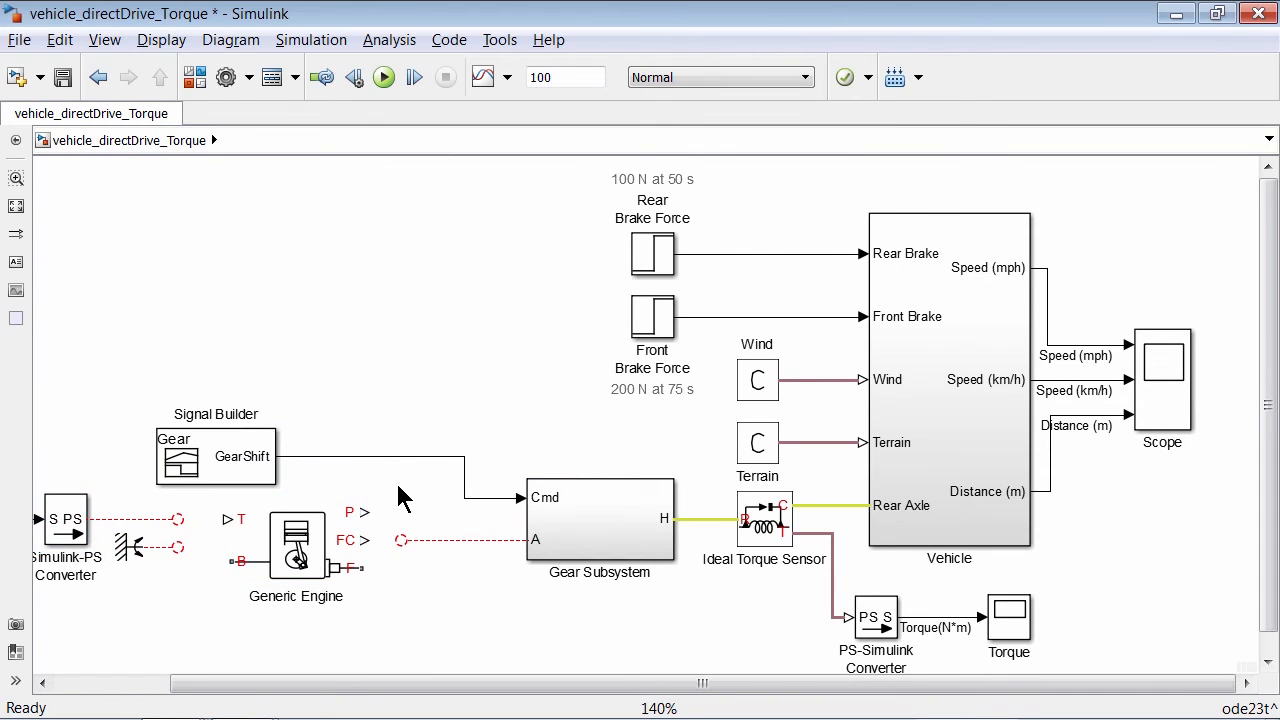
key("space")
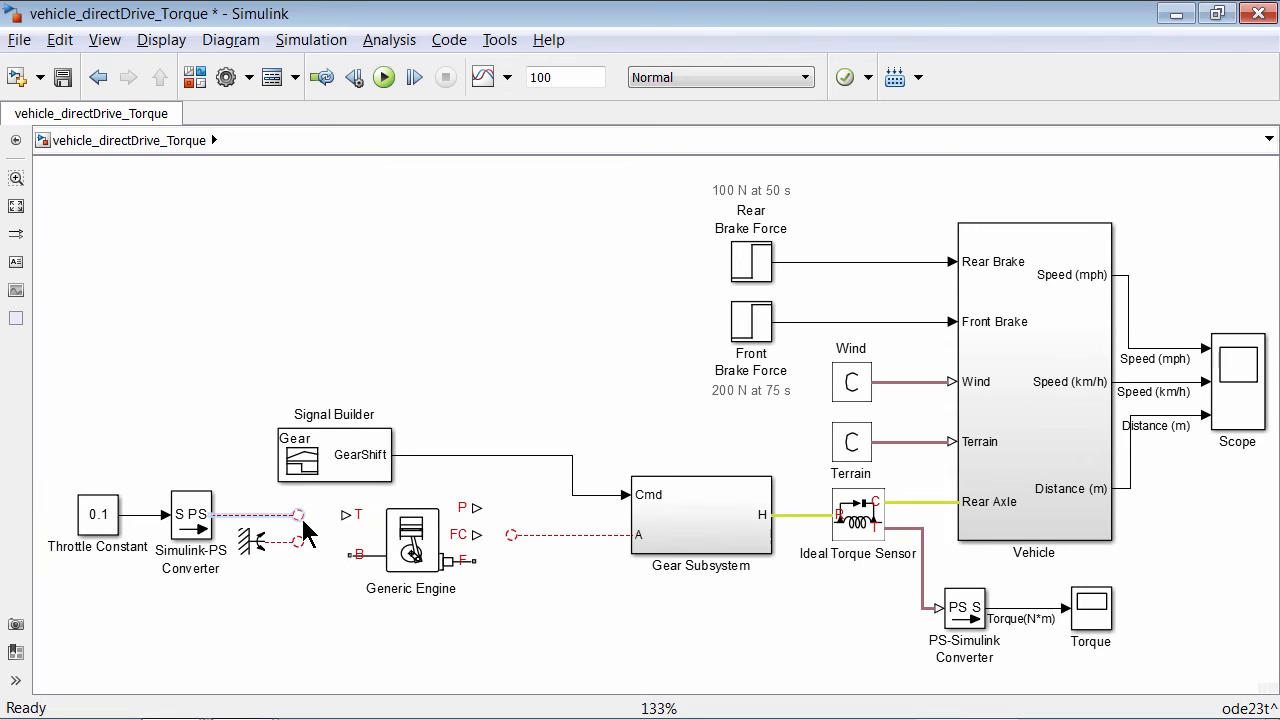
- Connect the Generic Engine: converter output to T, mechanical reference to B, and F to port A of the Gear Subsystem
left_click_drag(303, 521, 343, 530)
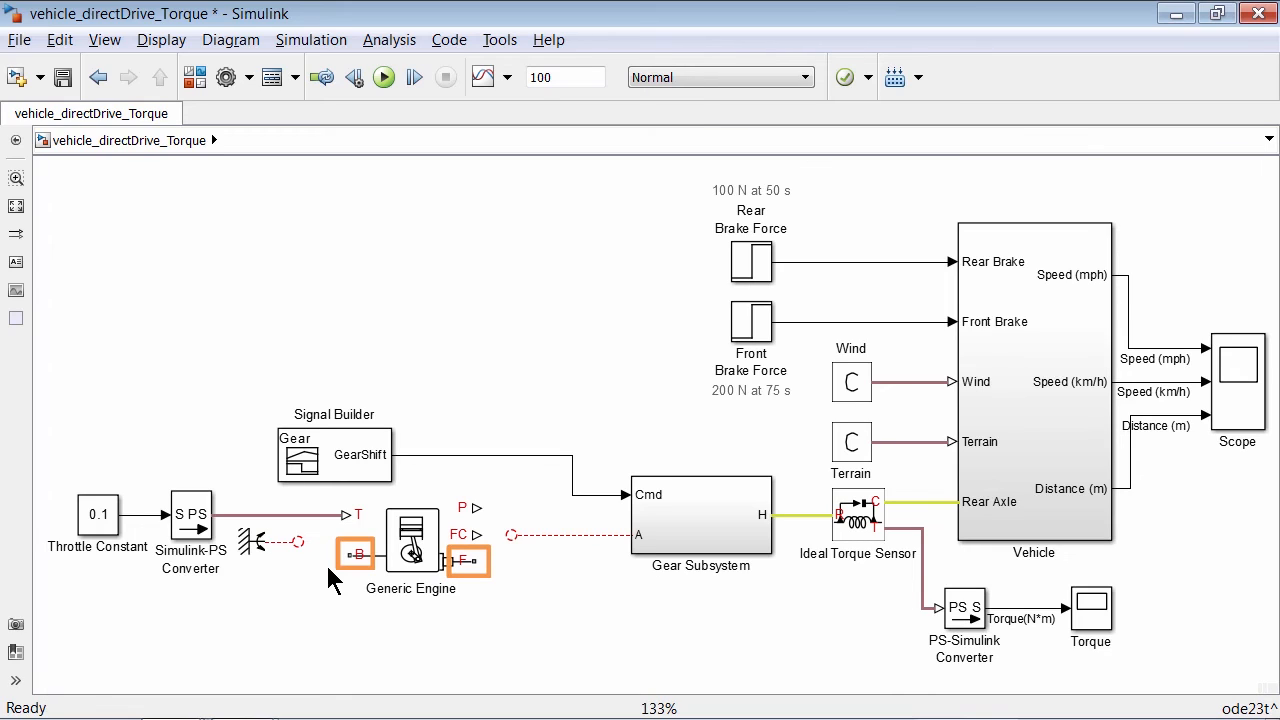
left_click_drag(297, 541, 345, 556)
left_click_drag(255, 545, 295, 559)
left_click(325, 622)
left_click(470, 518)
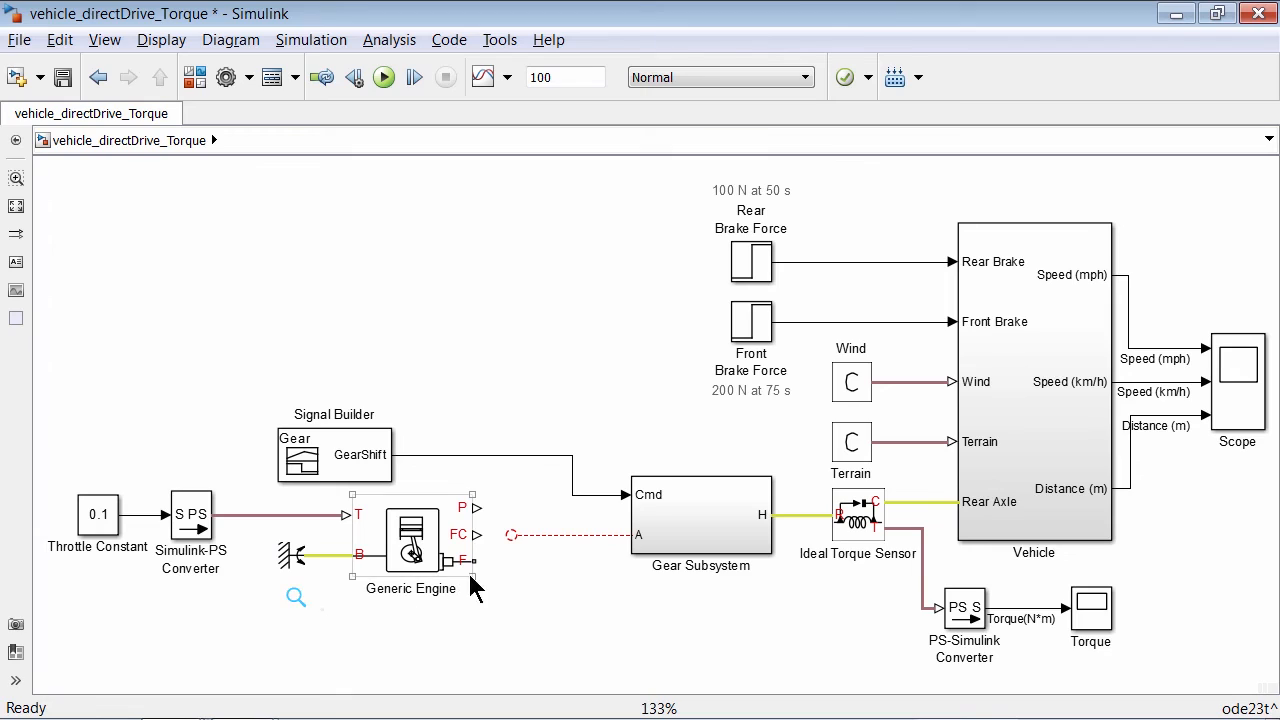
left_click_drag(478, 562, 633, 535)
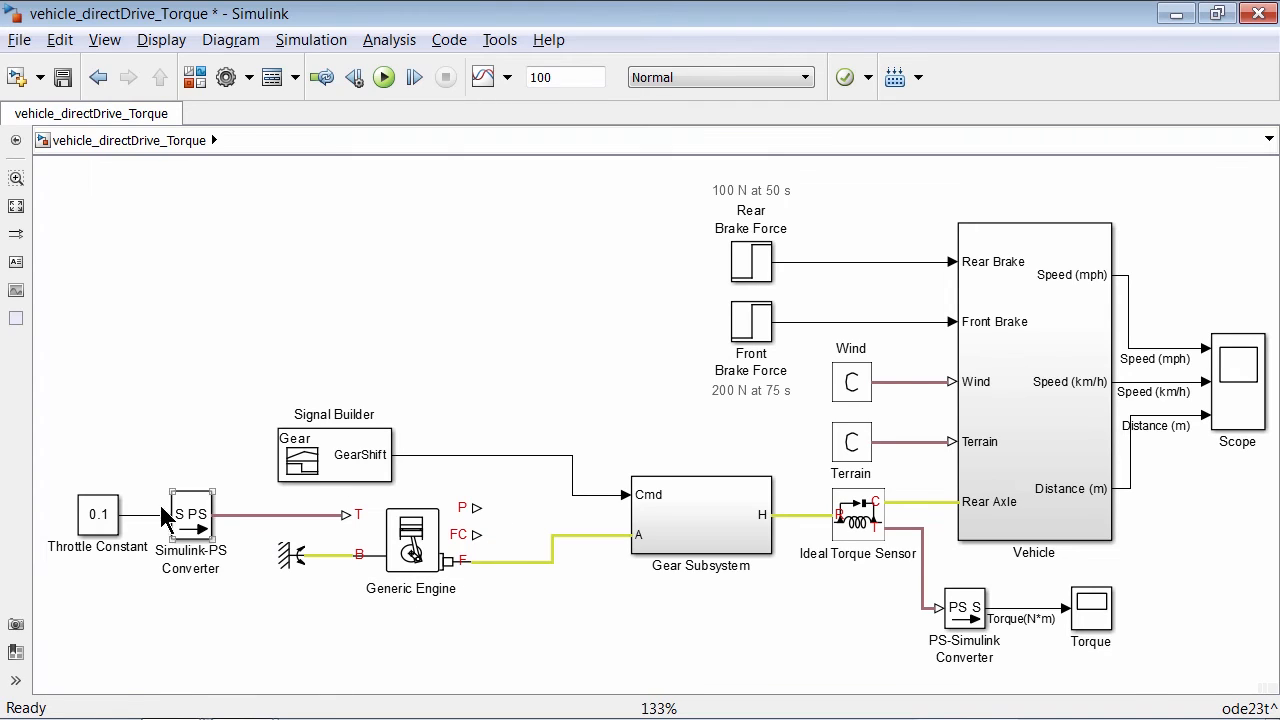
left_click(100, 453)
- Set the Generic Engine's model parameterization to Tabulated torque data in its enlarged parameter dialog
left_click(397, 545)
double_click(397, 545)
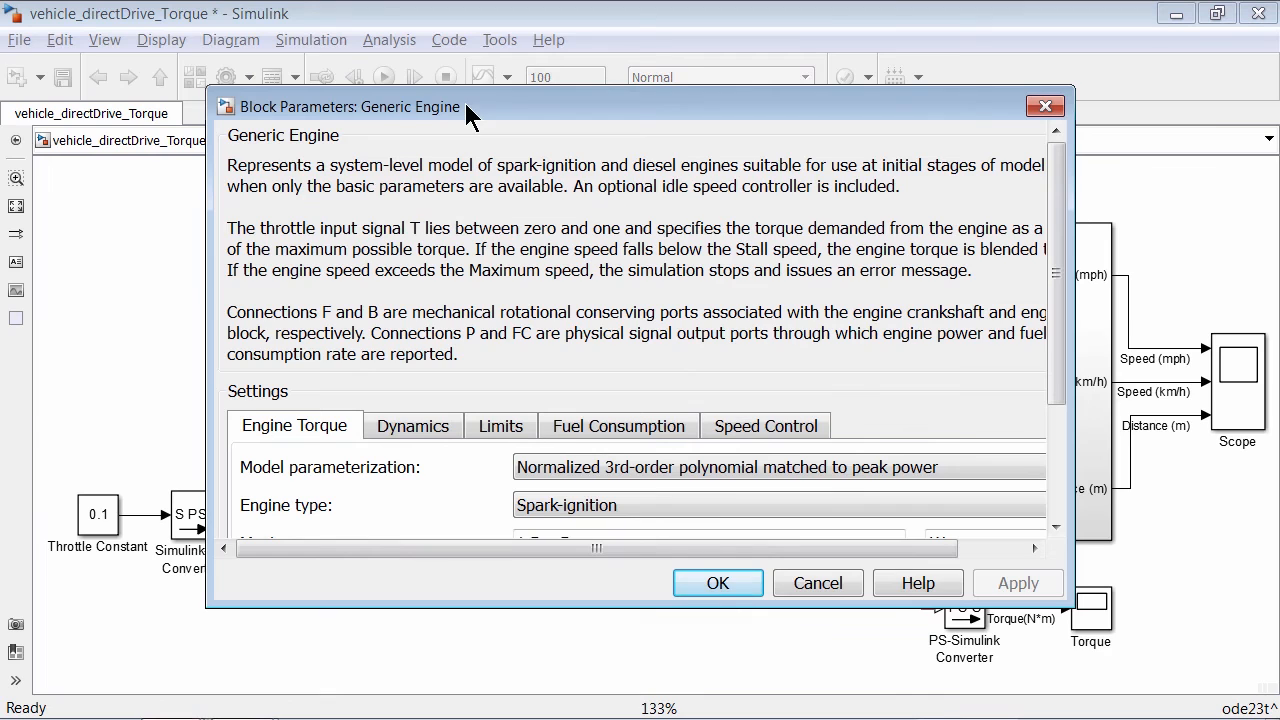
left_click_drag(471, 109, 452, 22)
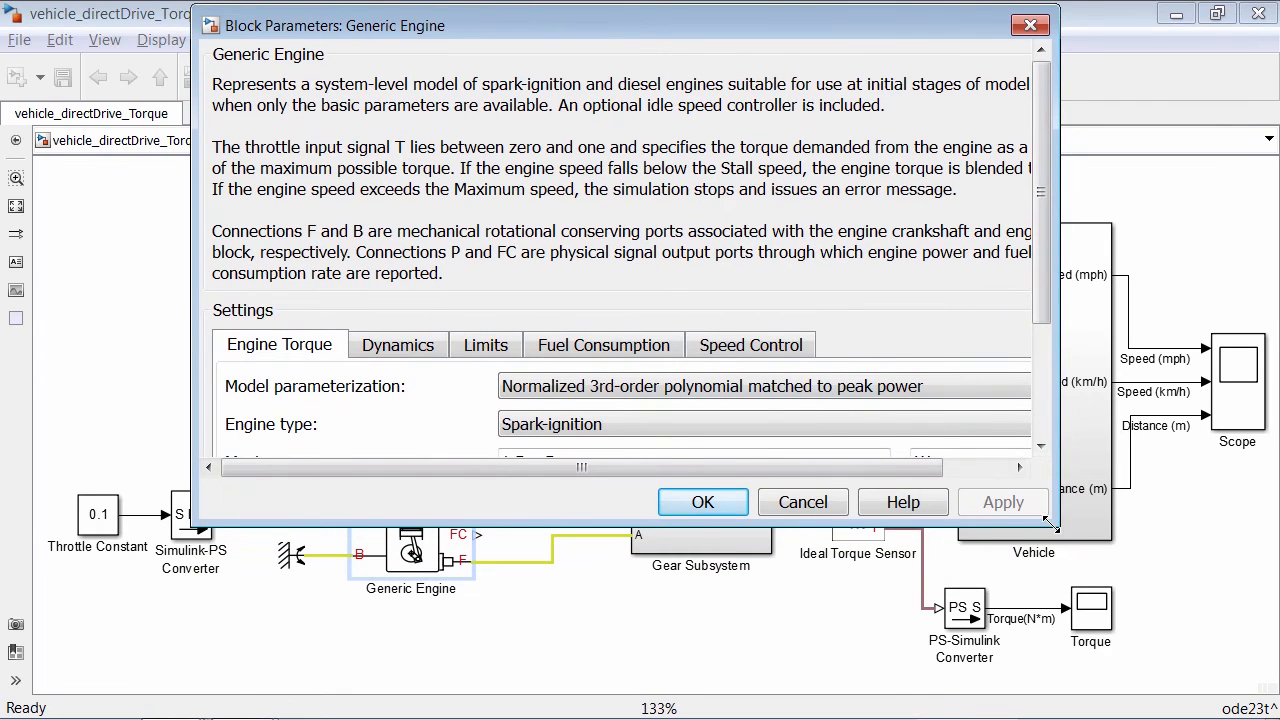
left_click_drag(1058, 523, 1190, 670)
left_click(1122, 388)
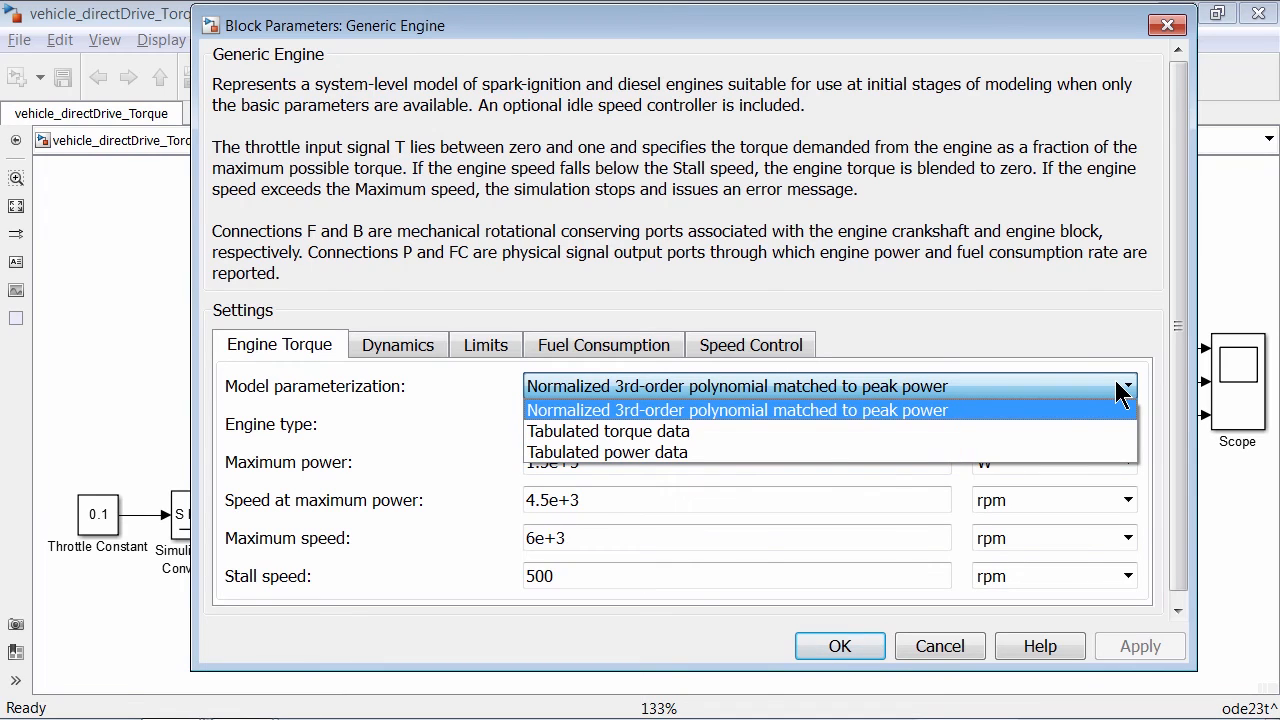
left_click(1076, 431)
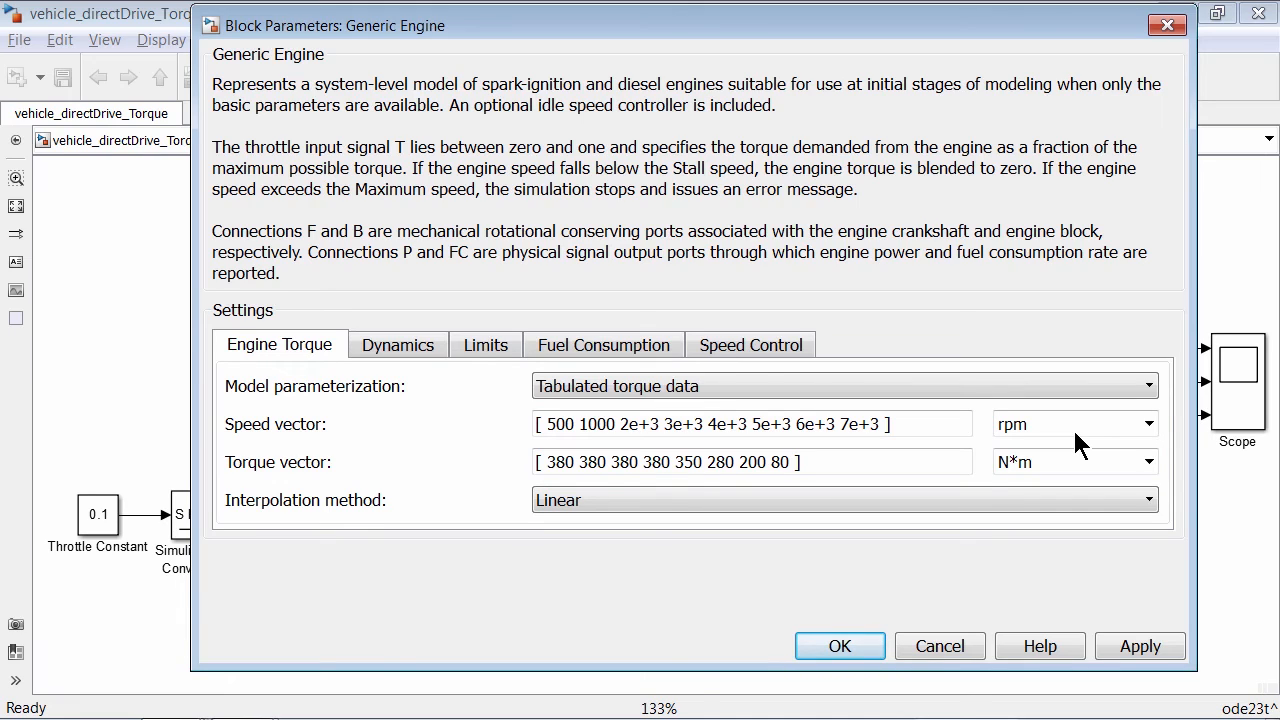
- Switch to MATLAB and load engine_data.mat into the workspace
key("alt+Tab")
key("alt+Tab")
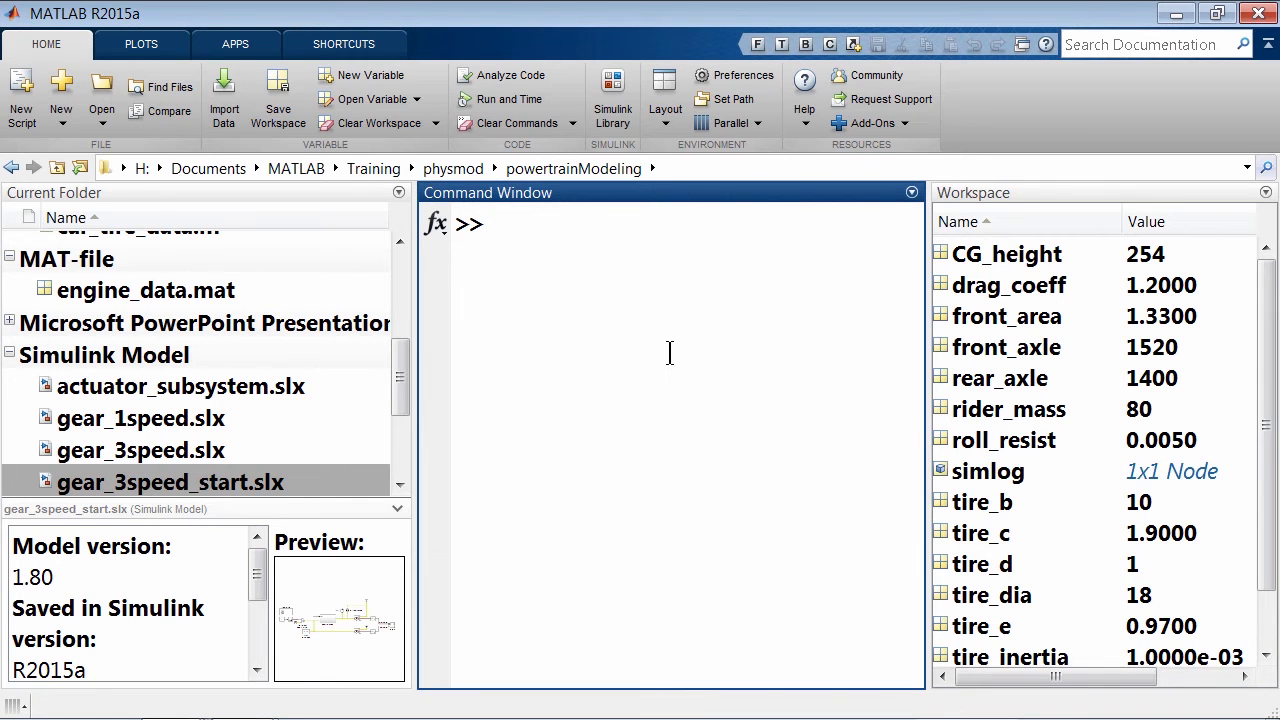
left_click(185, 290)
double_click(184, 288)
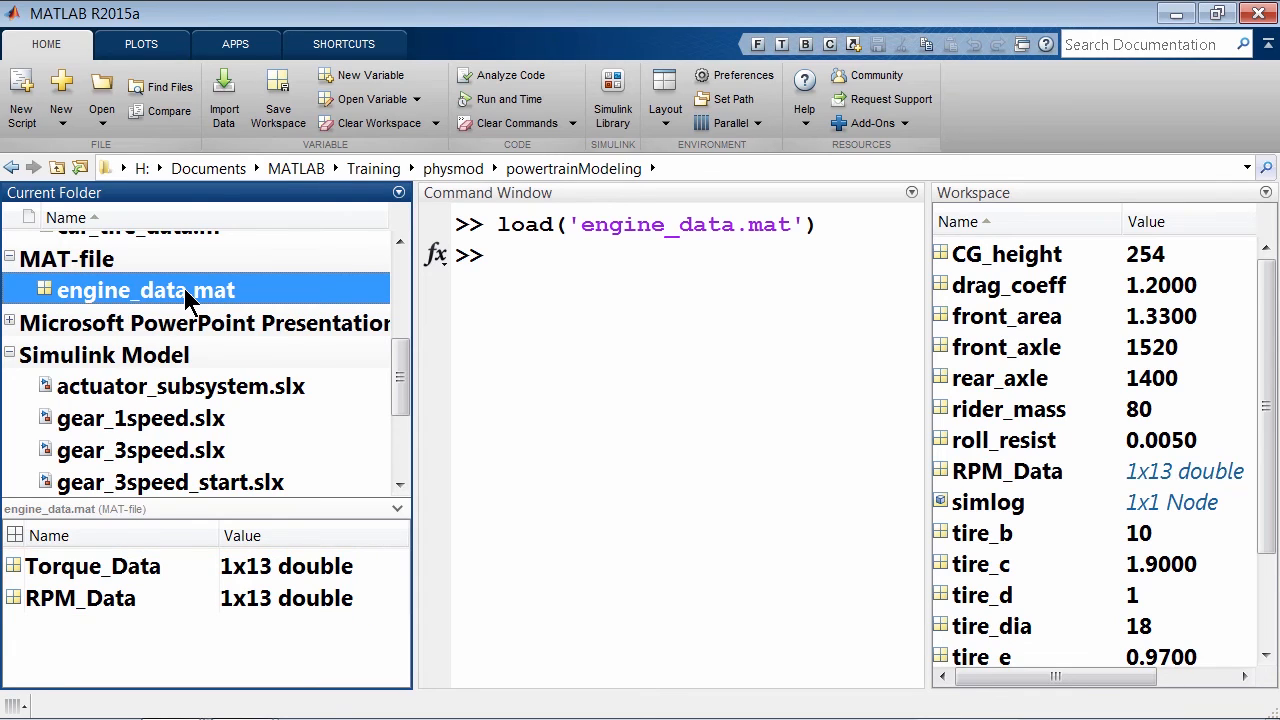
- Plot the engine's torque curve with plot(RPM_Data,Torque_Data)
left_click(588, 307)
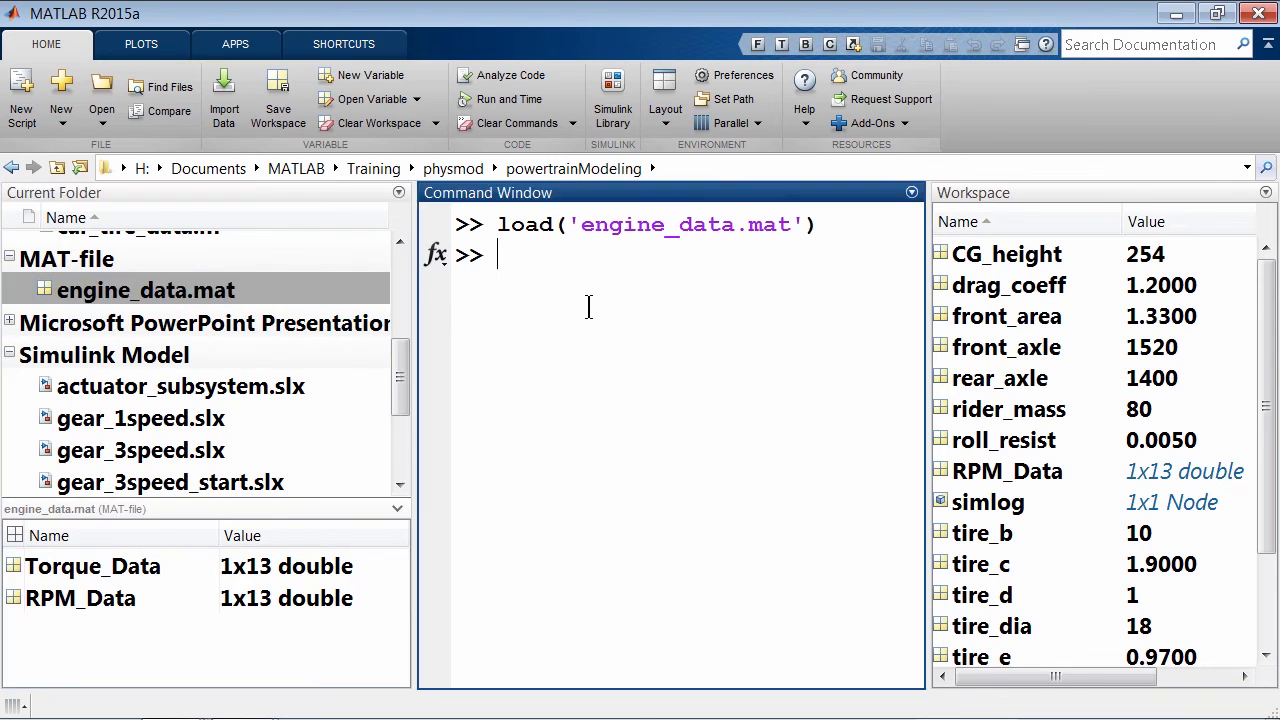
type("plot(RP")
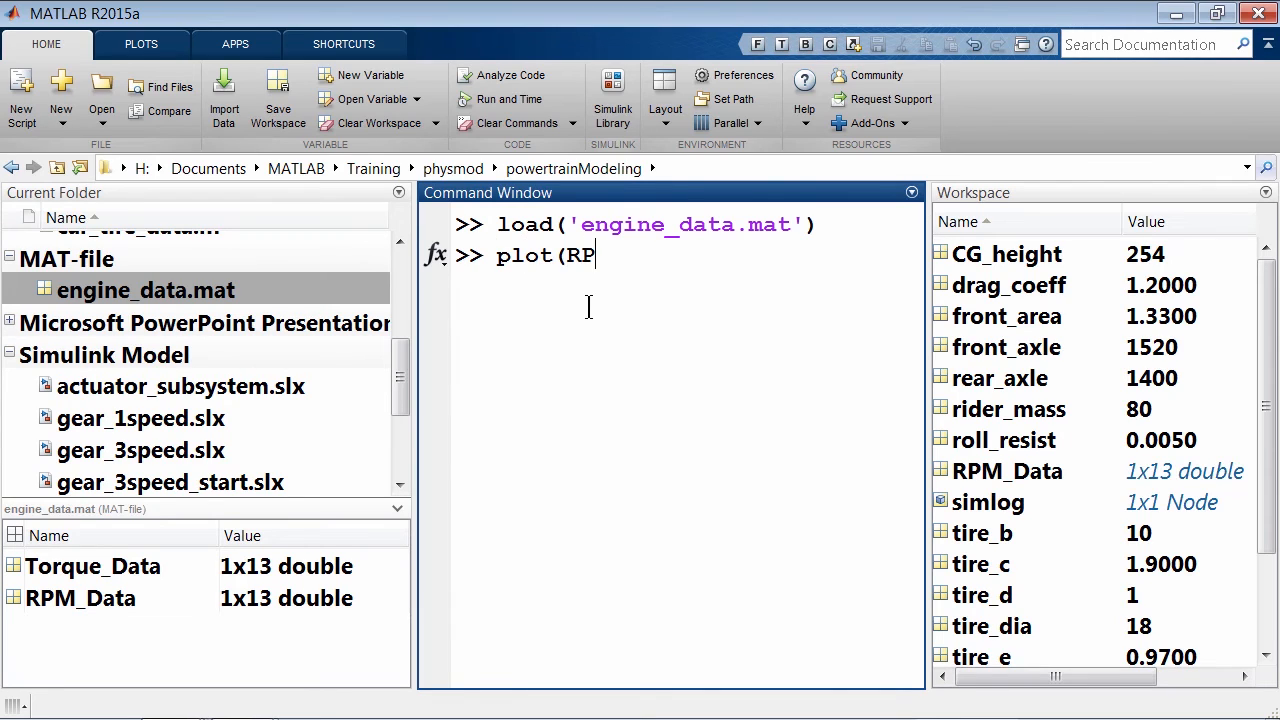
type("M_Data,Torque")
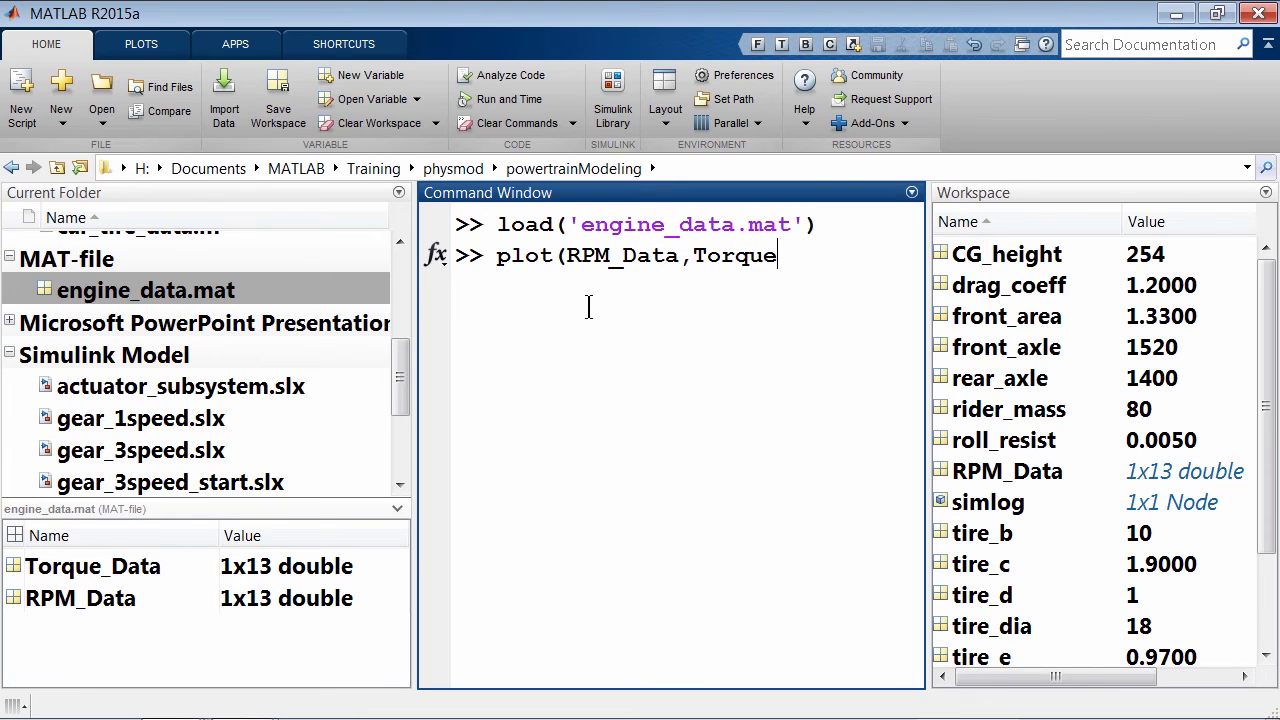
type("_Data)")
key("Return")
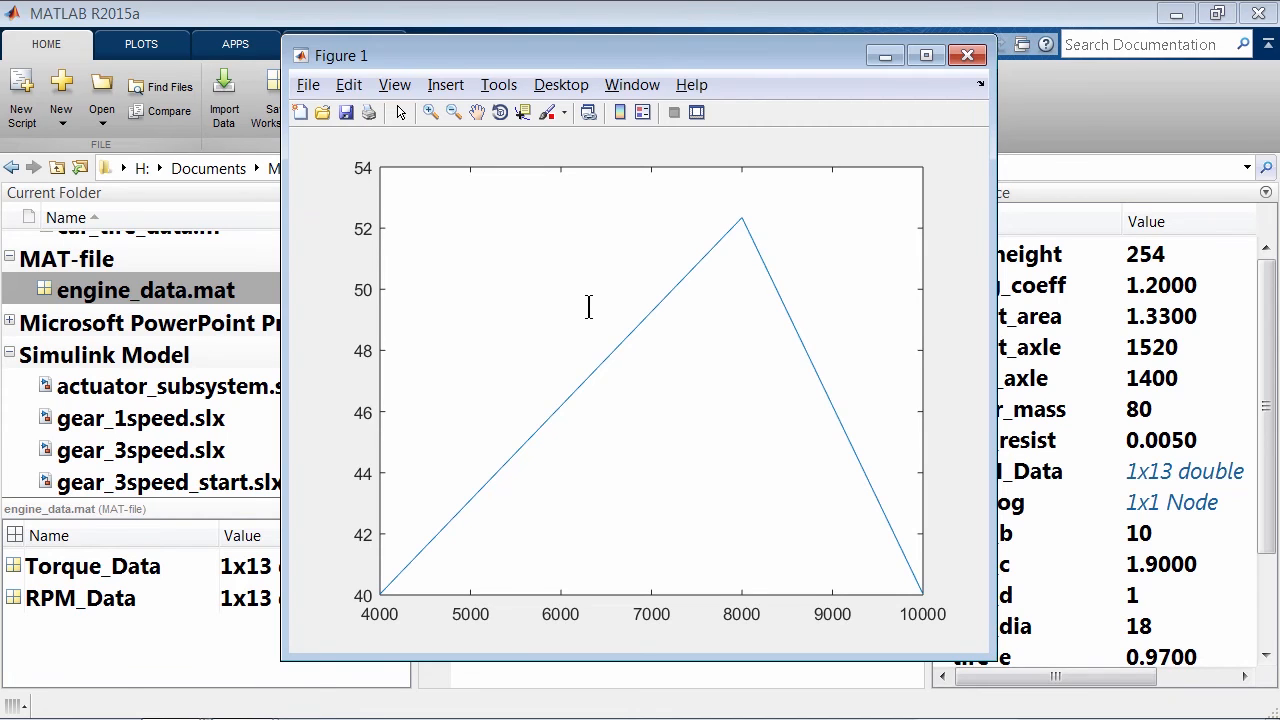
- Switch back to the Simulink model and set the Generic Engine's speed vector to RPM_Data
key("alt+Tab")
key("Tab")
key("Tab")
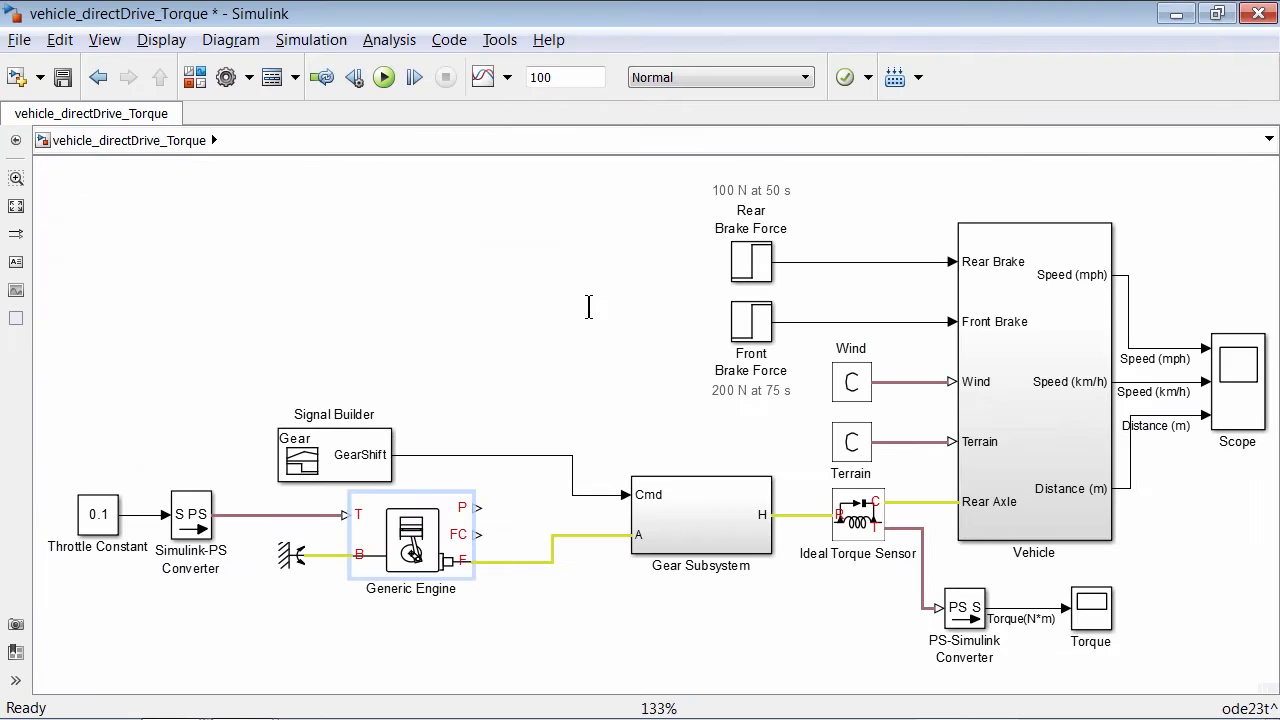
double_click(426, 541)
left_click(548, 422)
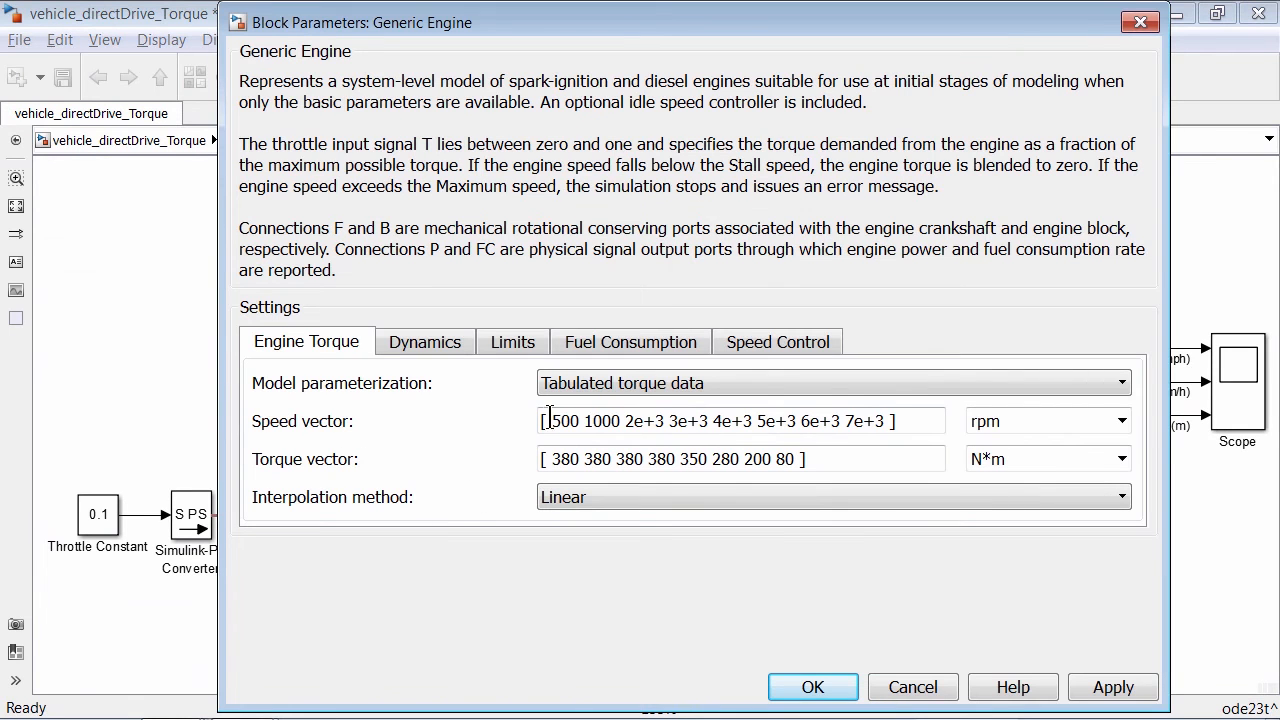
triple_click(592, 425)
type("R")
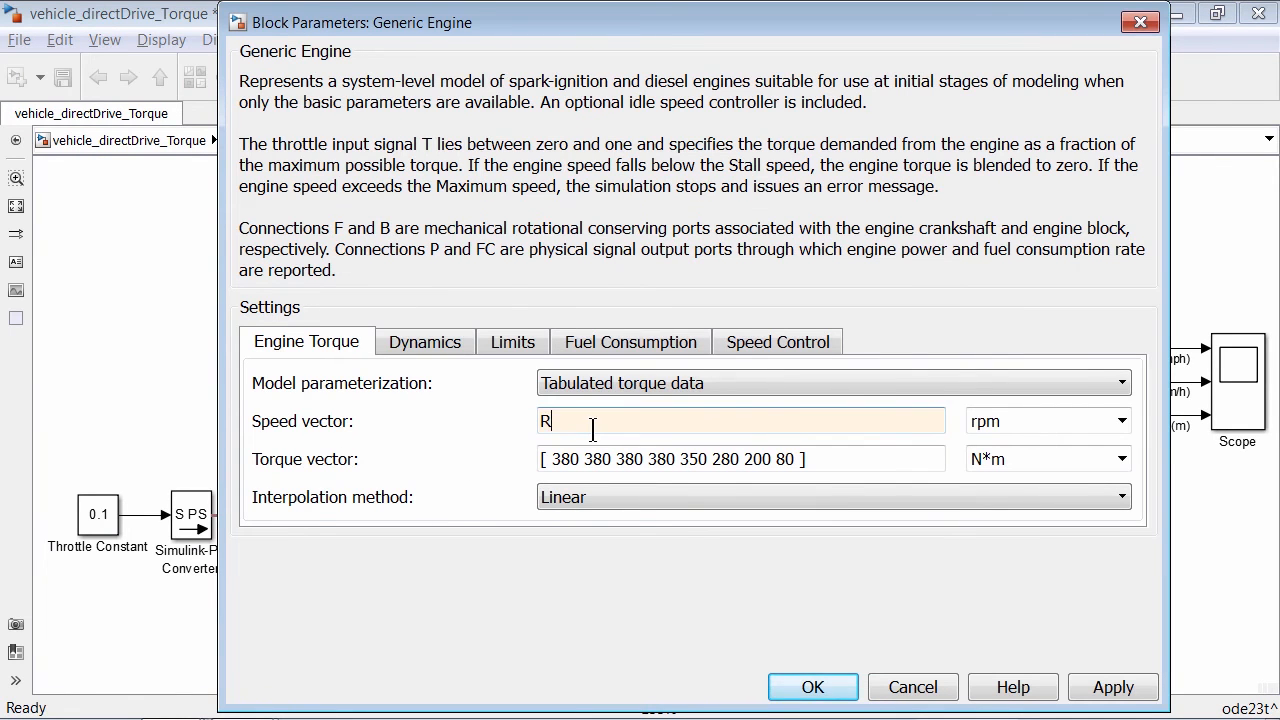
type("PM_Data")
key("Tab")
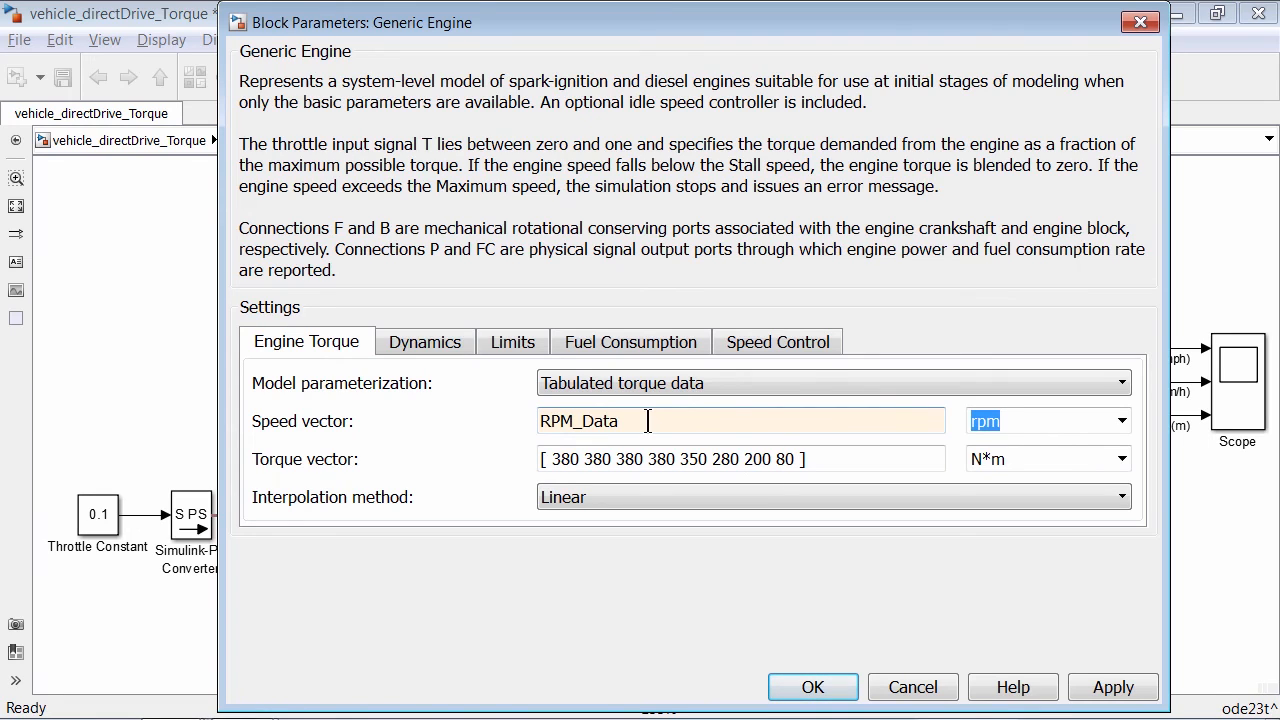
- Set the Generic Engine's torque vector to Torque_Data with the unit lbf*ft
key("Tab")
type("T")
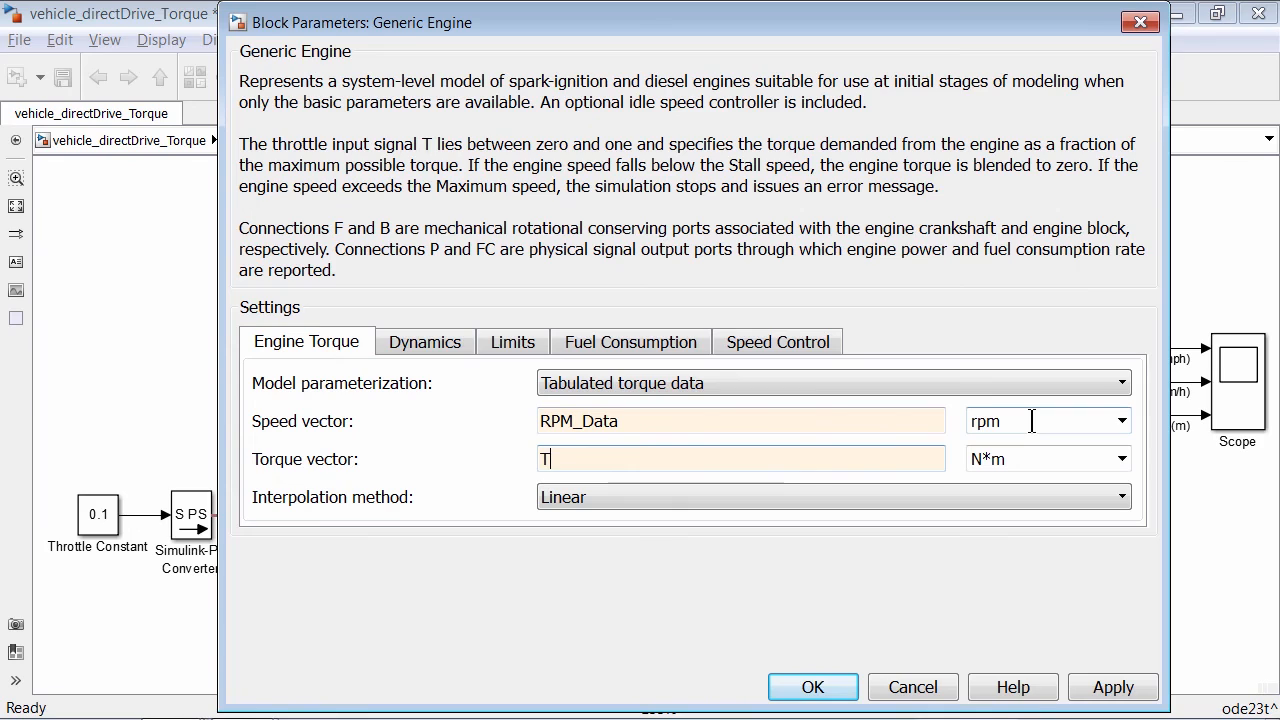
type("orque_Data")
key("Tab")
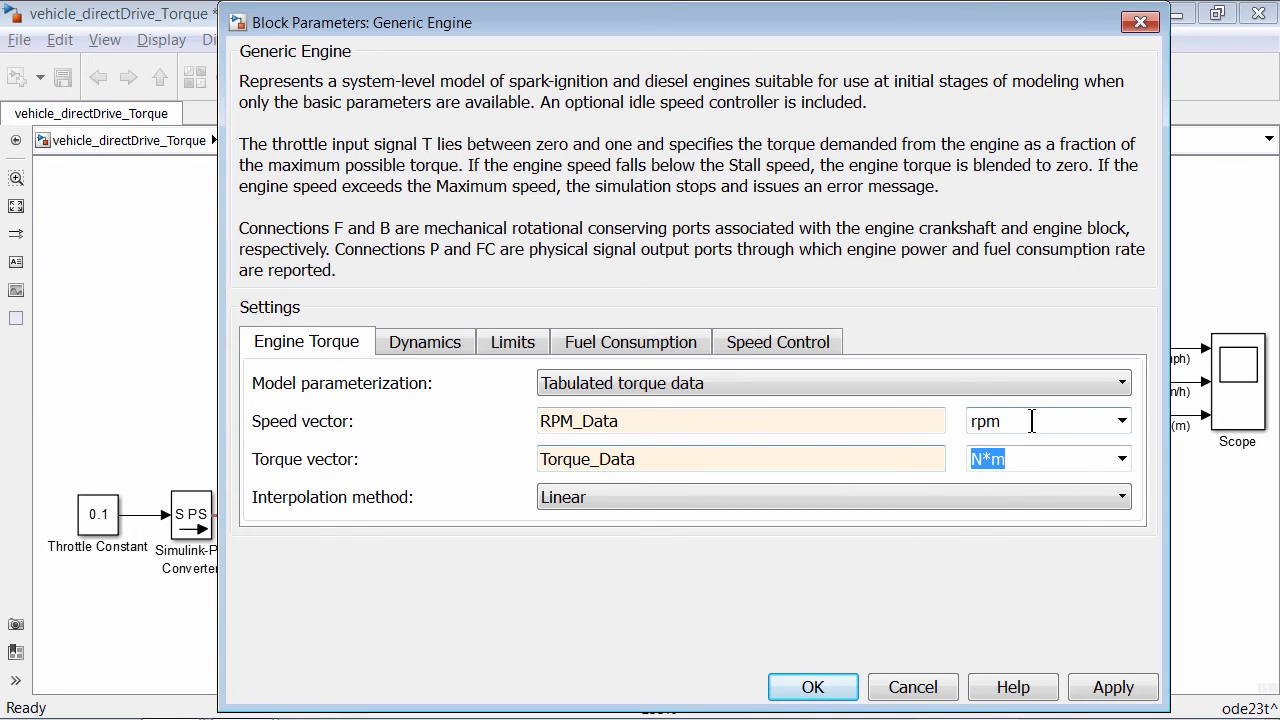
type("lb")
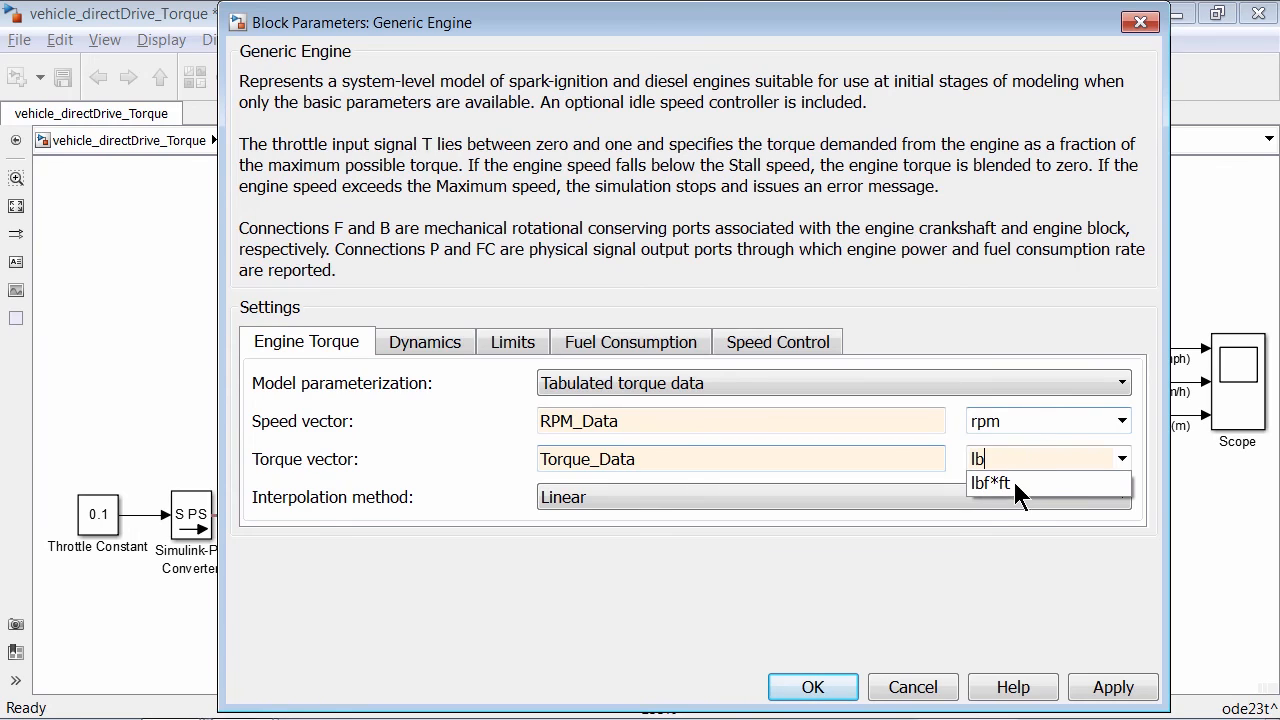
left_click(1012, 484)
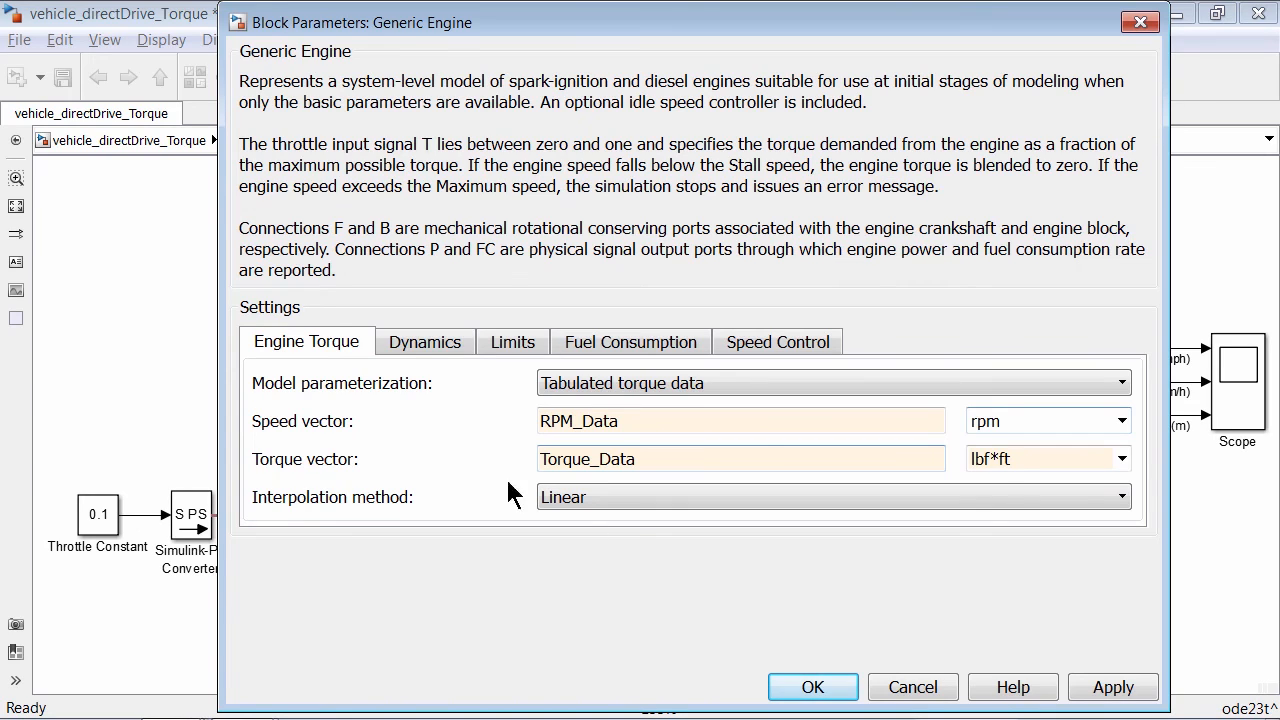
- Set the engine's dynamics to Specify inertia and initial velocity, with an inertia of 0.1 kg*m^2
left_click(418, 348)
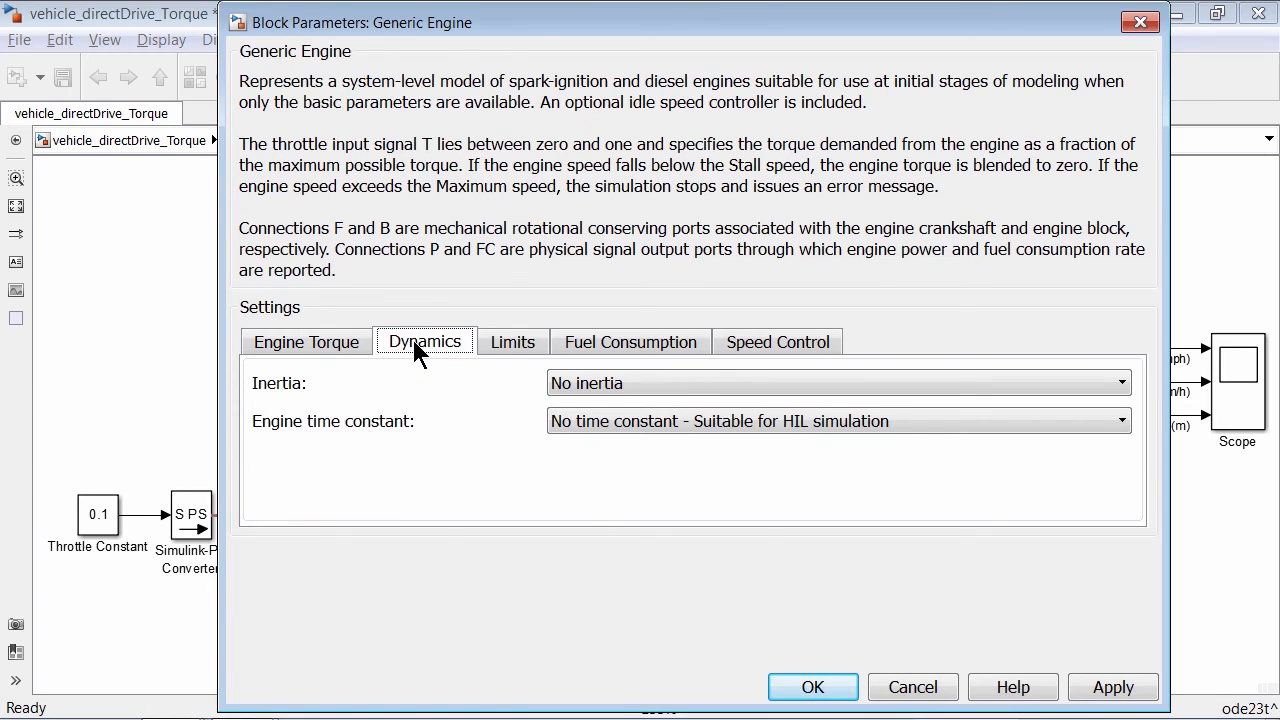
left_click(582, 388)
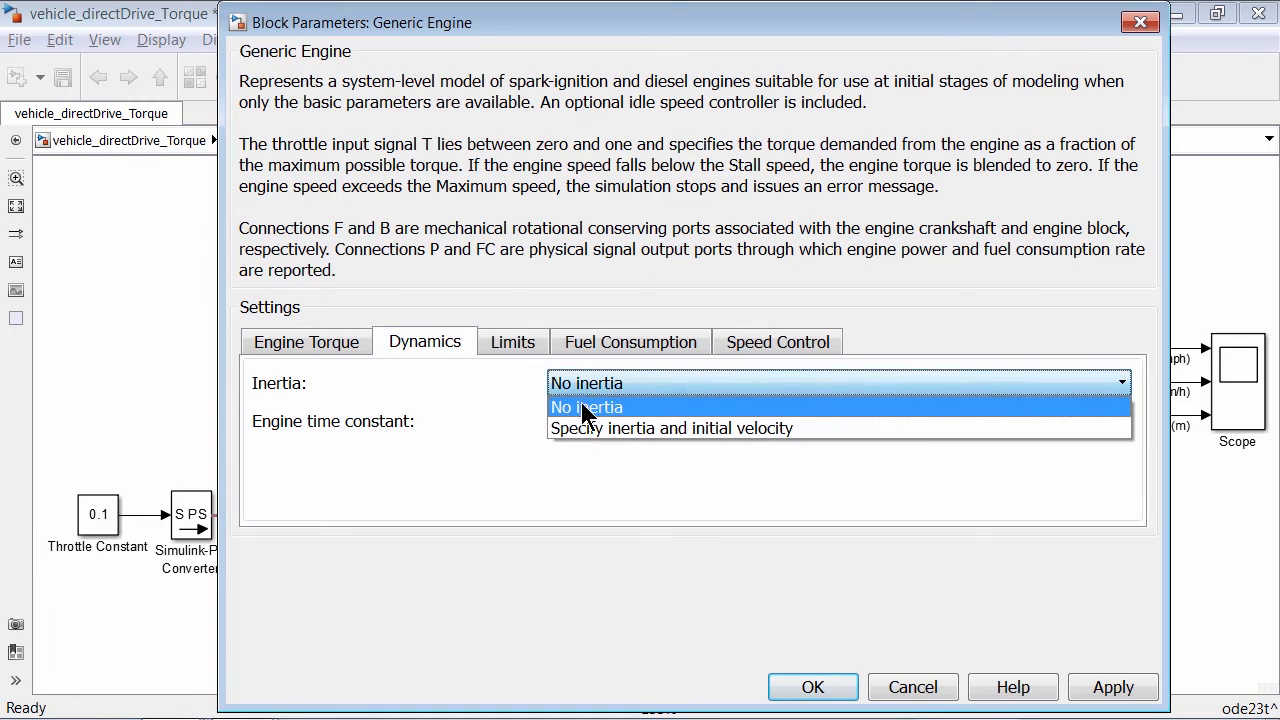
left_click(586, 431)
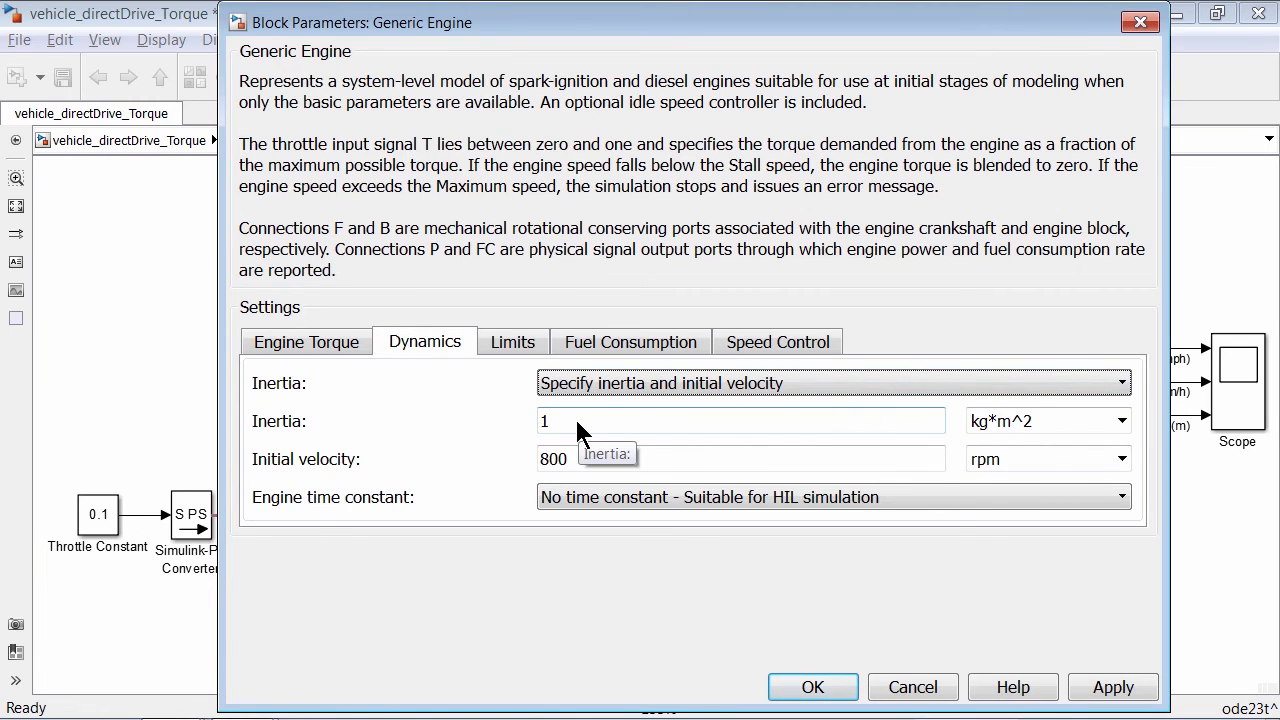
double_click(574, 420)
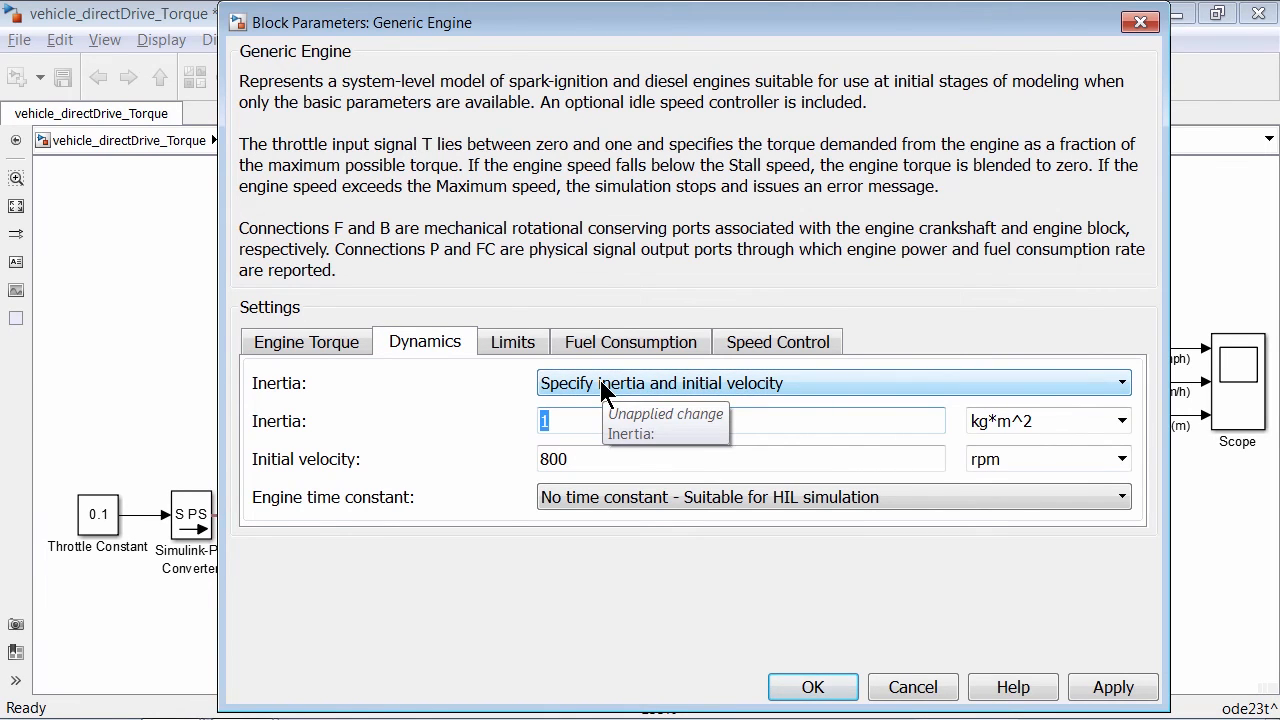
type("0.1")
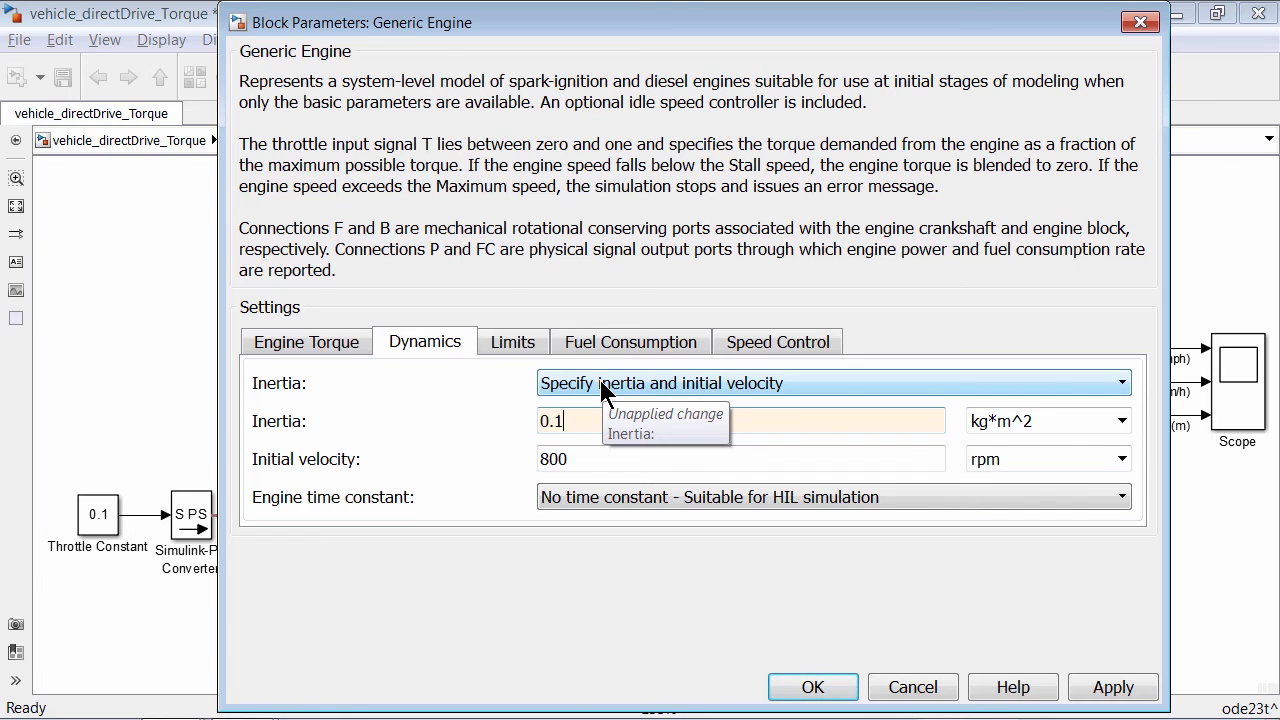
key("Tab")
key("Tab")
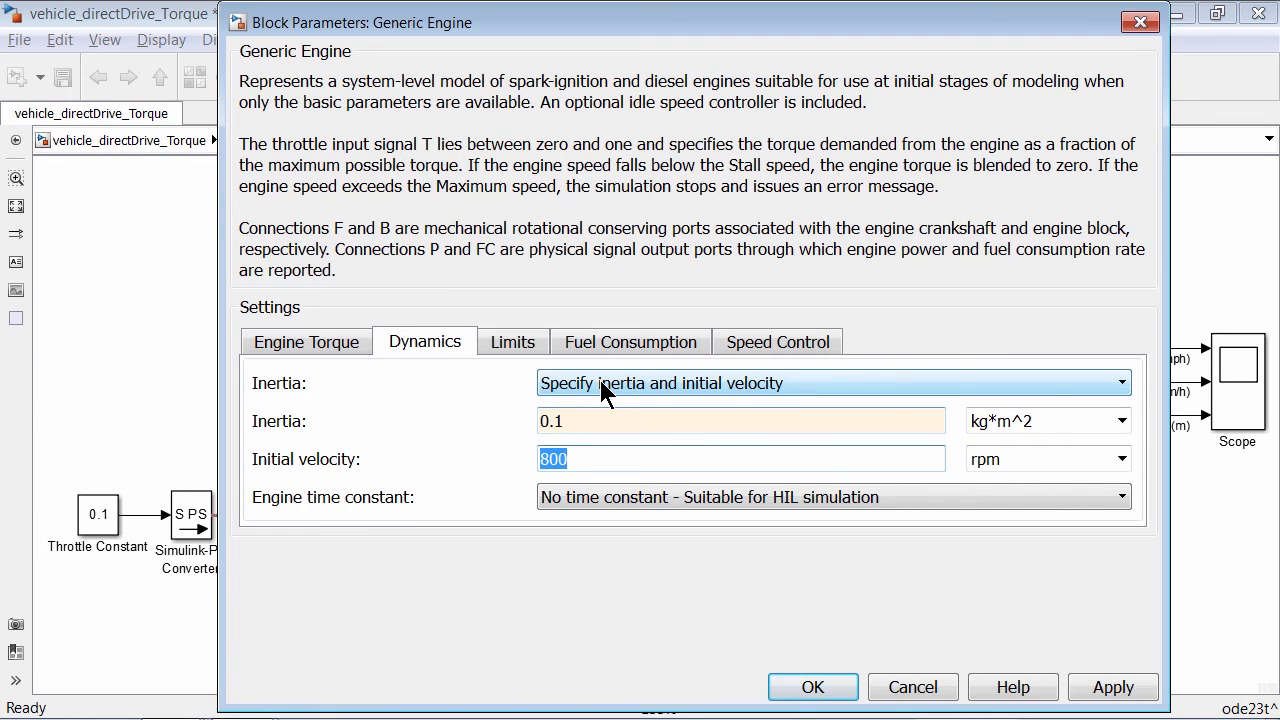
- Check the engine's torque curve plot, set the Generic Engine's initial velocity to 5000 rpm, and accept the parameters
key("alt+Tab")
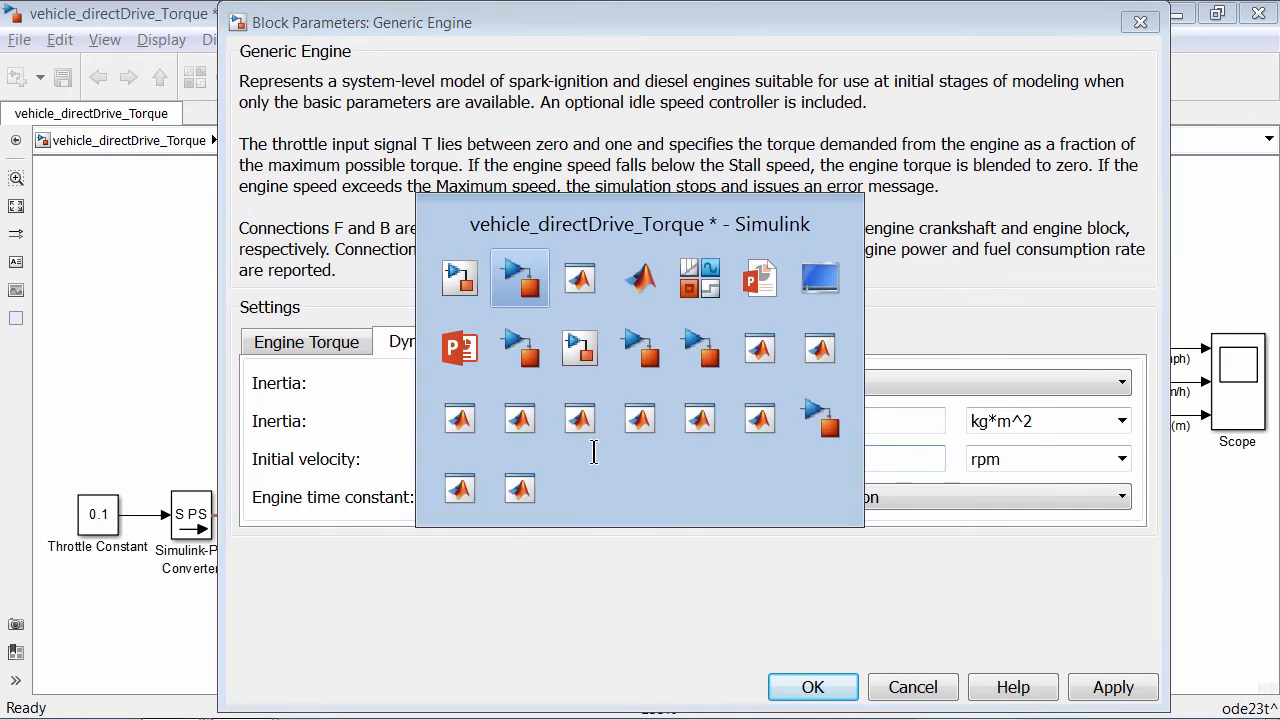
key("alt+Tab")
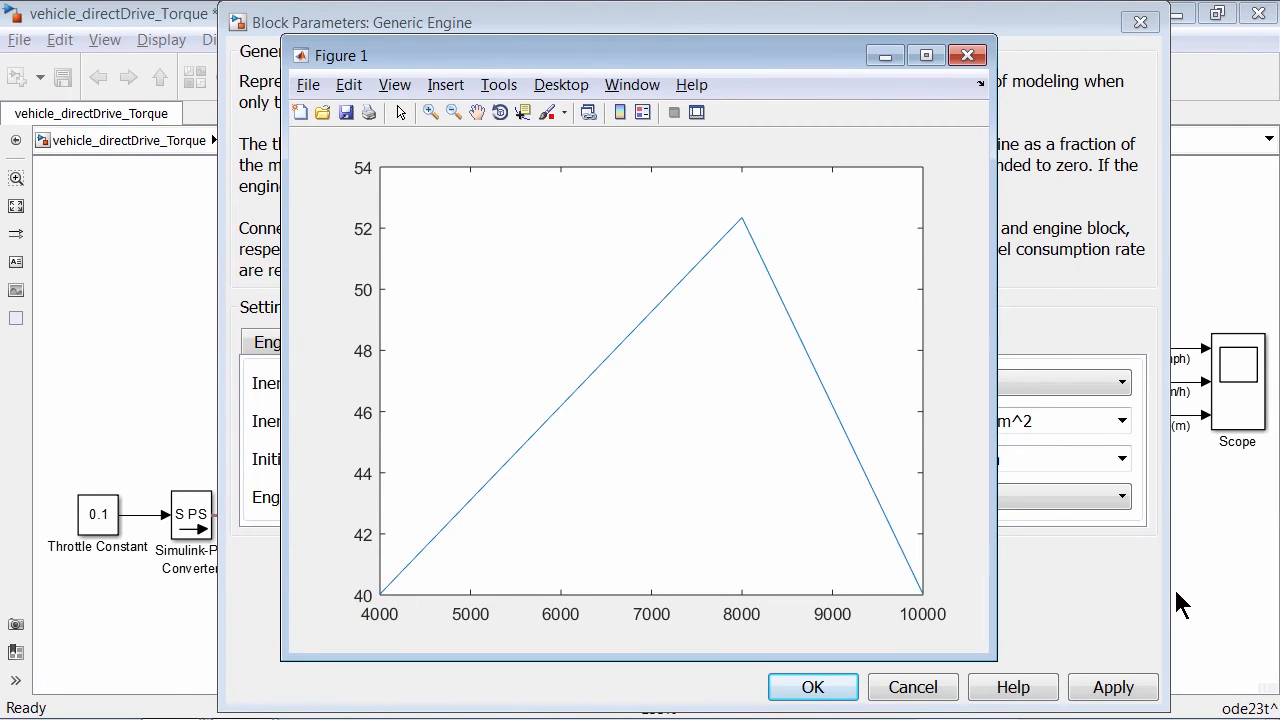
left_click(1060, 550)
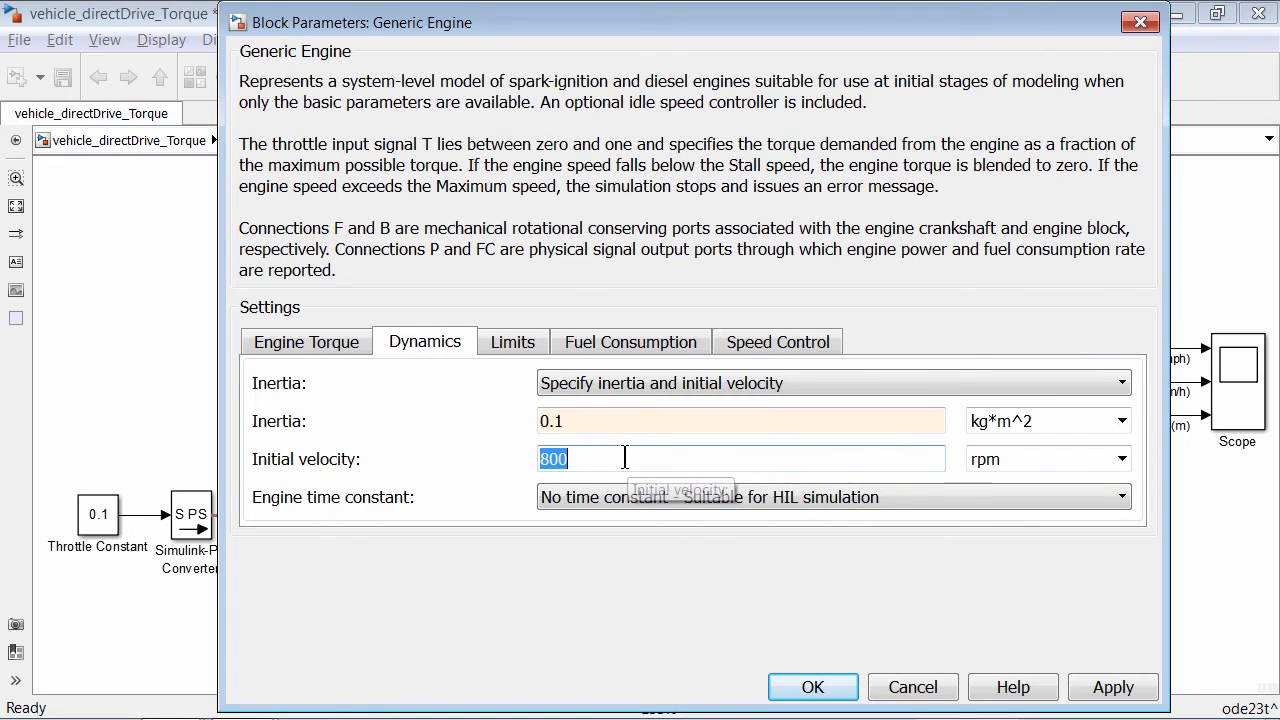
type("5000")
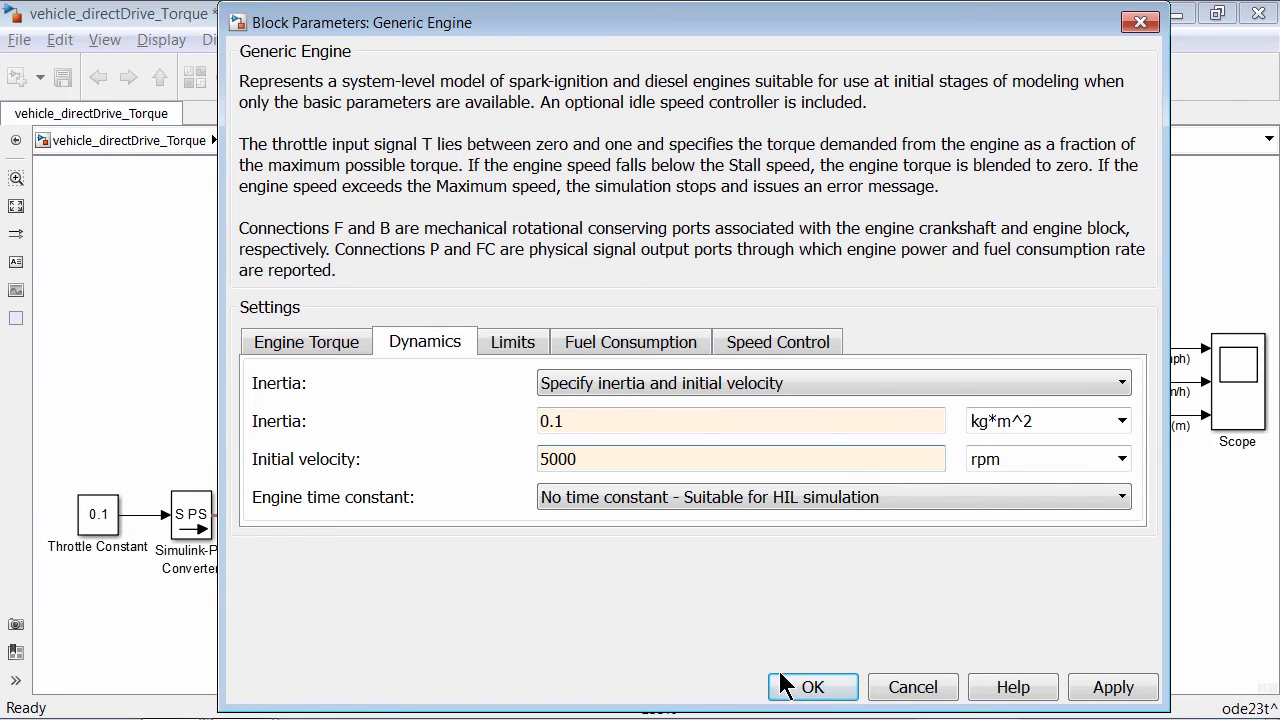
left_click(812, 688)
left_click(230, 406)
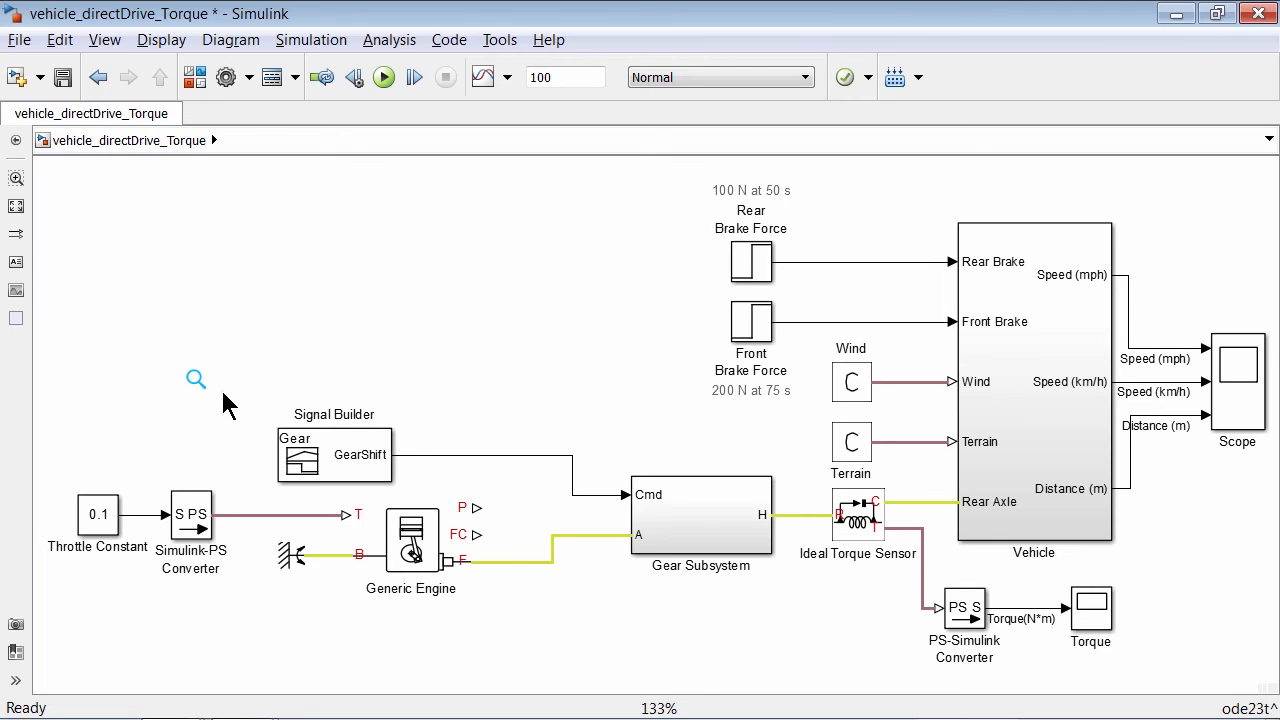
- Add a Simple Gear block from the SimDriveline Gears library below the Gear Subsystem
left_click(191, 79)
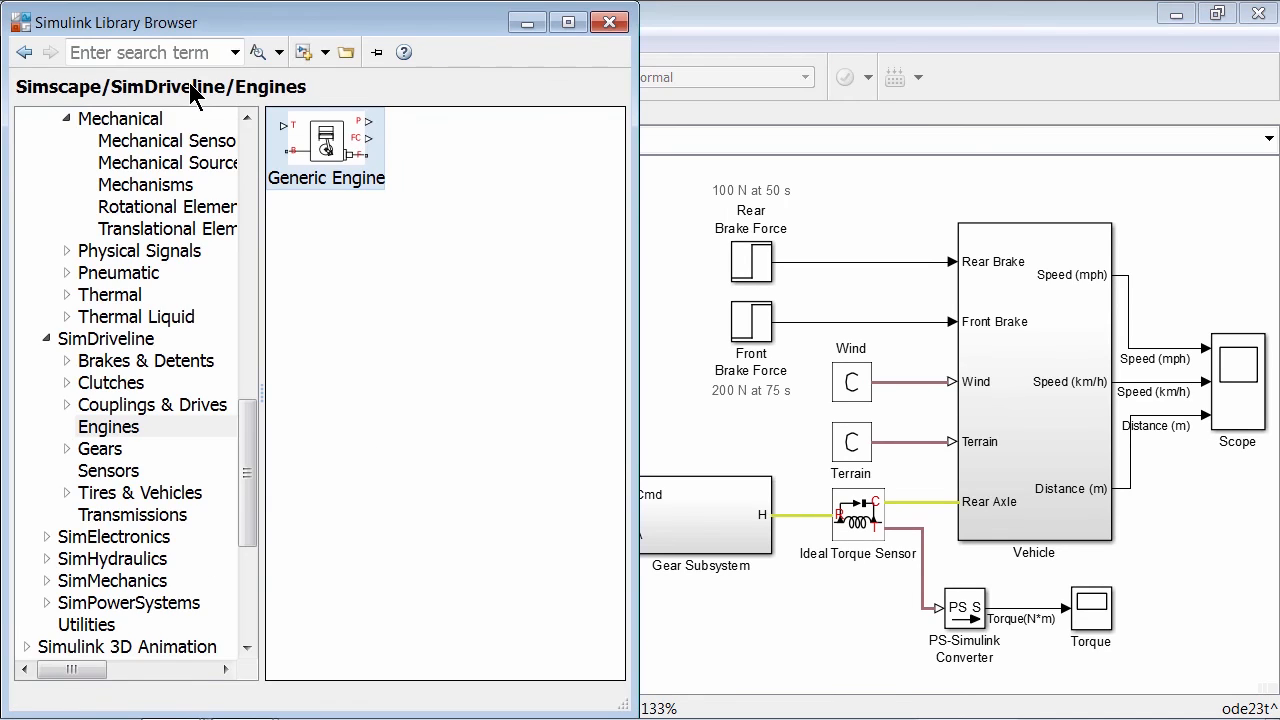
left_click(67, 404)
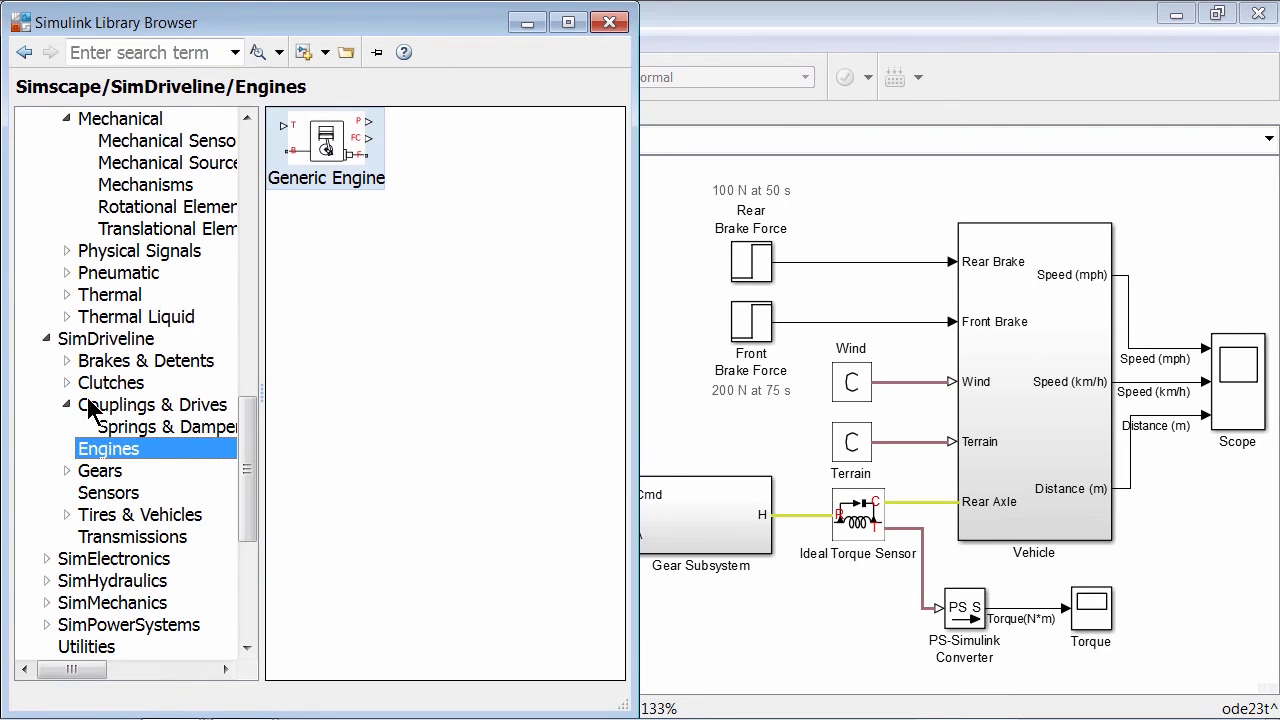
left_click(97, 410)
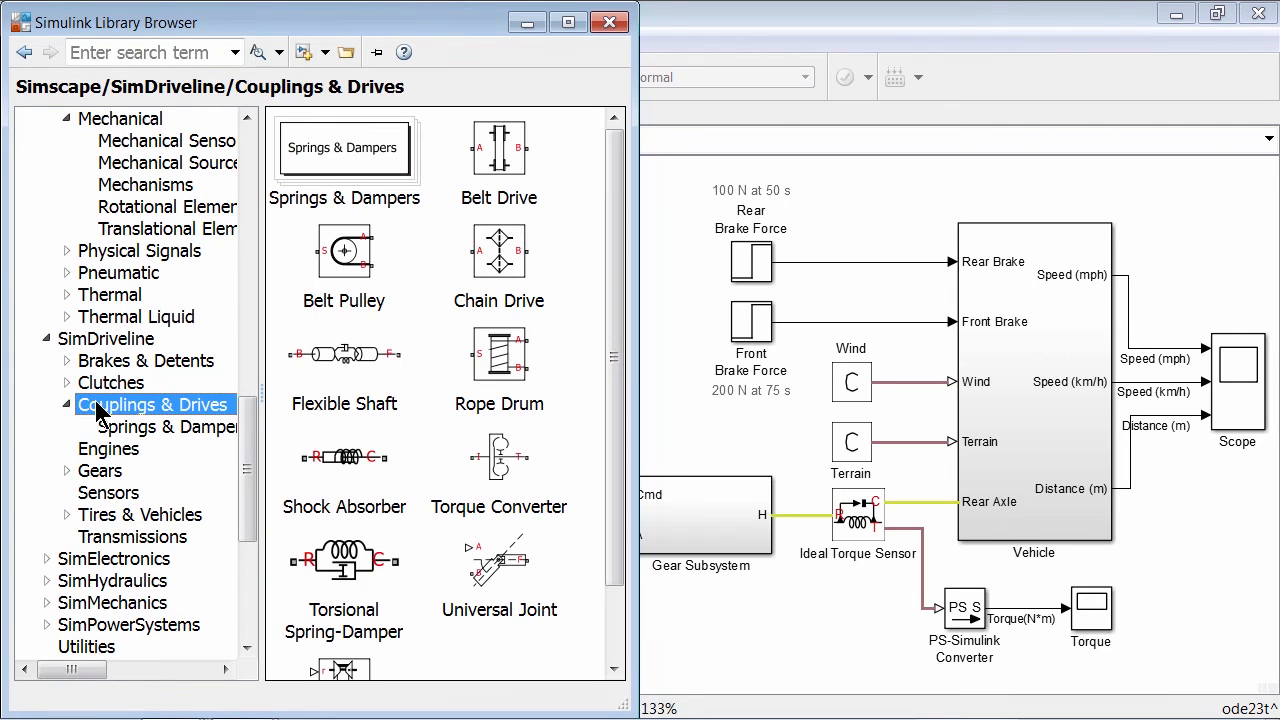
left_click(498, 450)
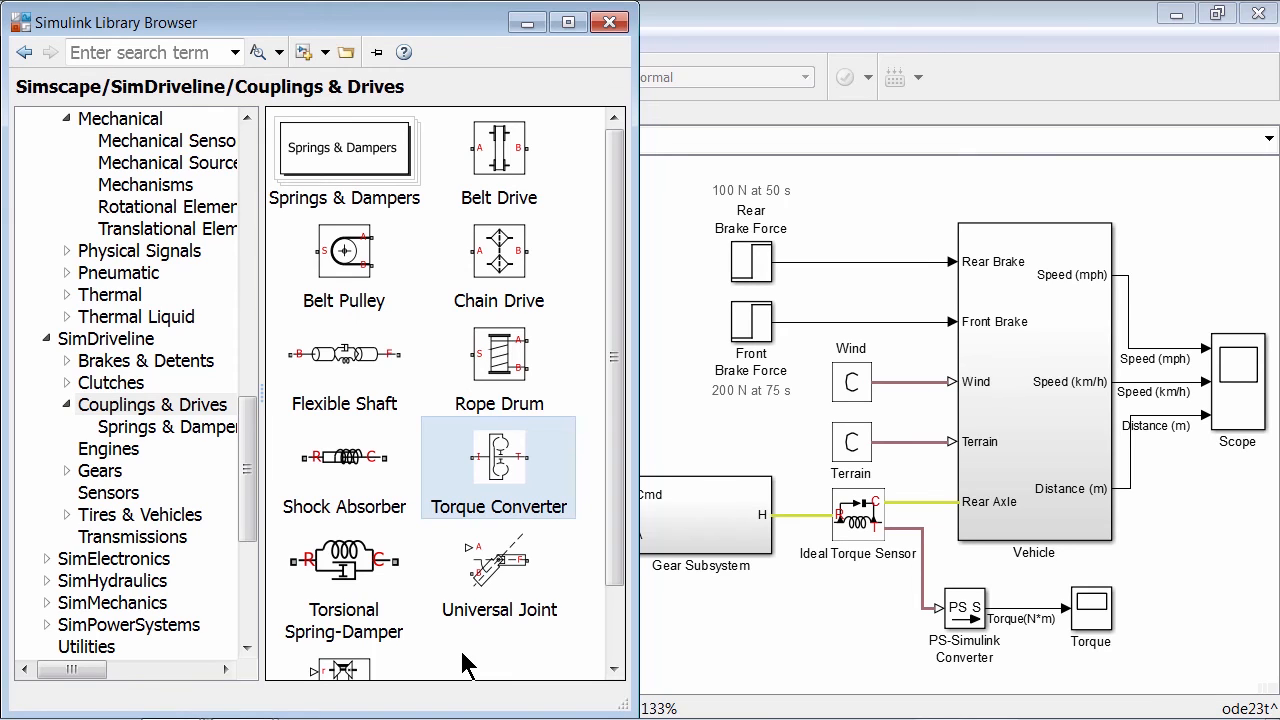
left_click(120, 468)
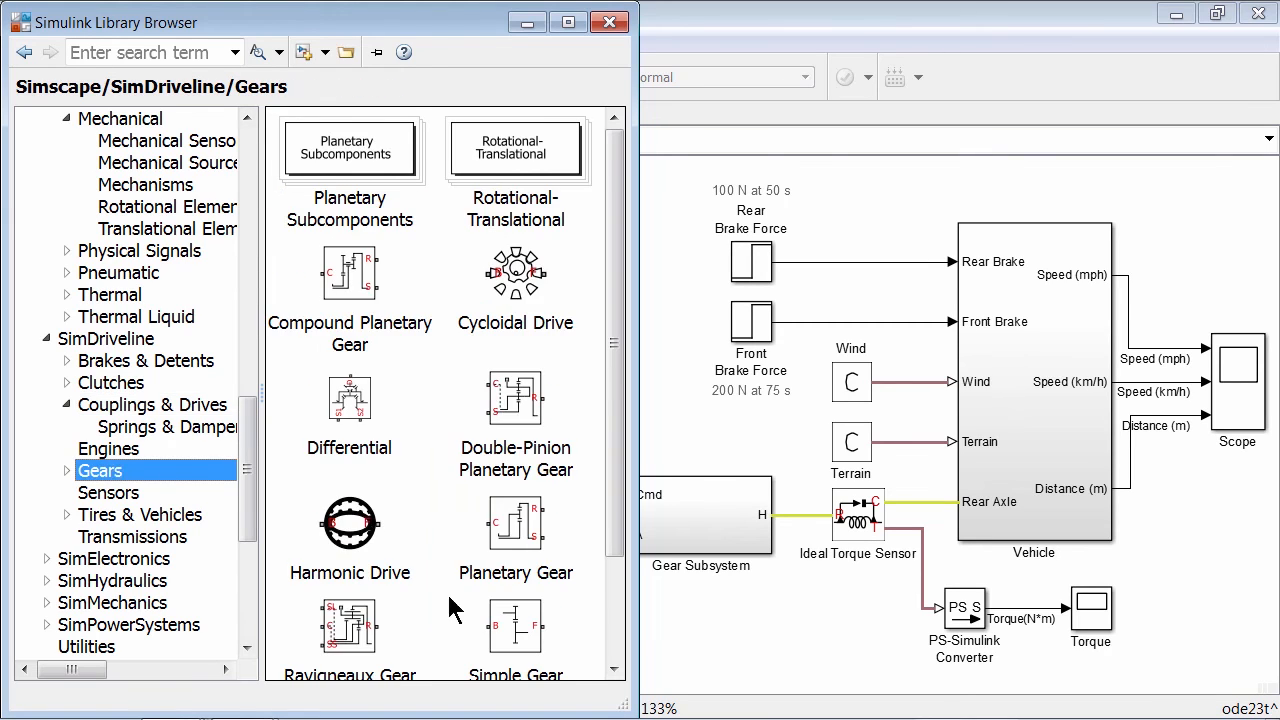
left_click_drag(516, 625, 681, 630)
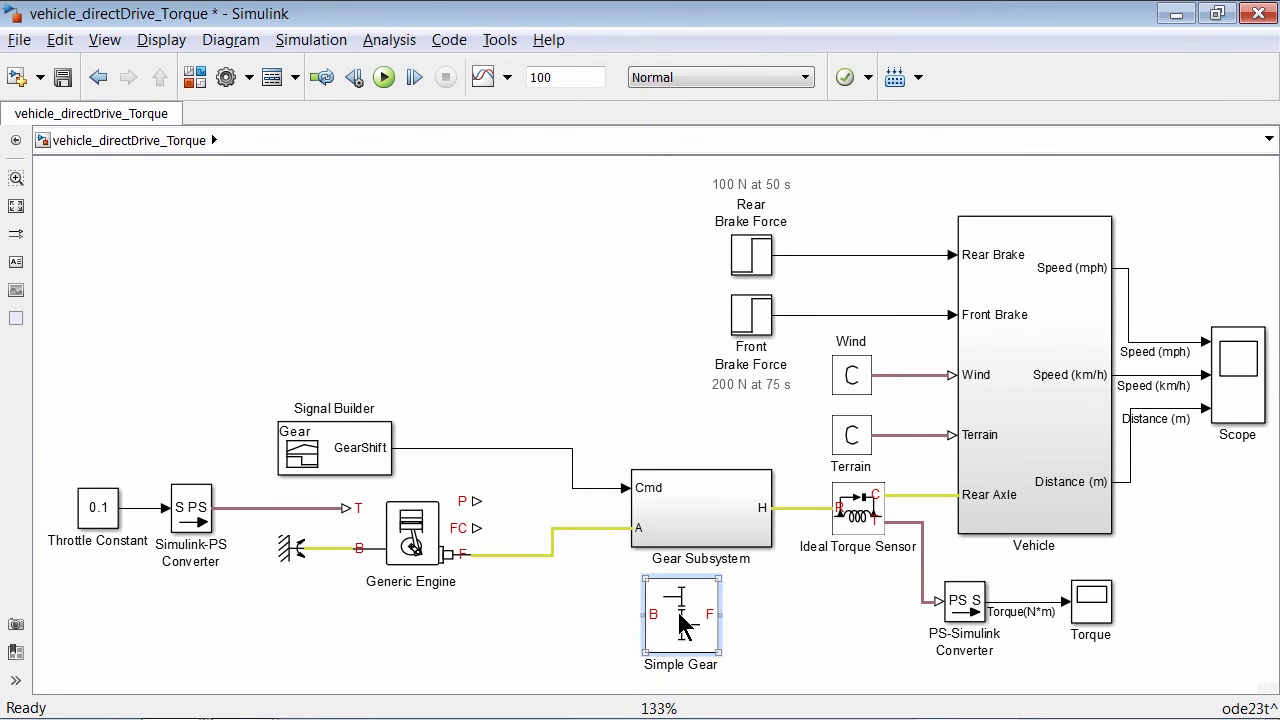
- Set the Simple Gear's follower-to-base teeth ratio to 12 with the output shaft rotating in the same direction as the input shaft
double_click(681, 622)
double_click(557, 432)
type("12")
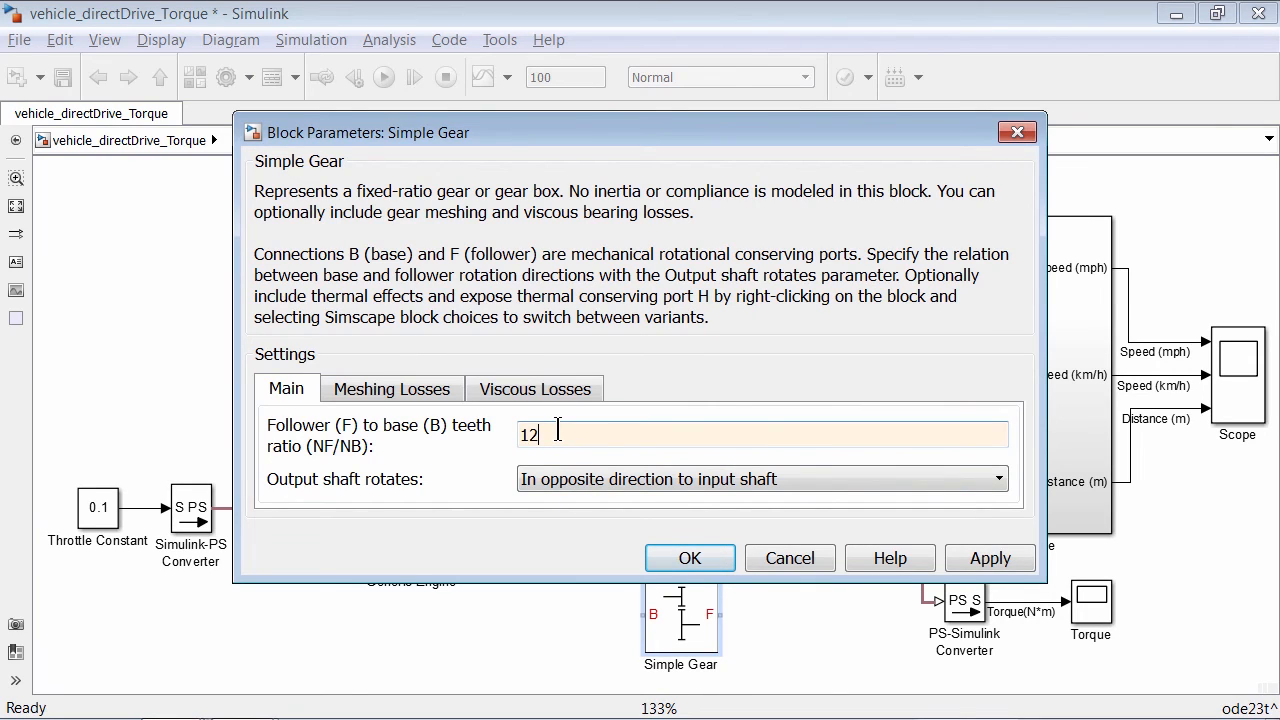
left_click(566, 488)
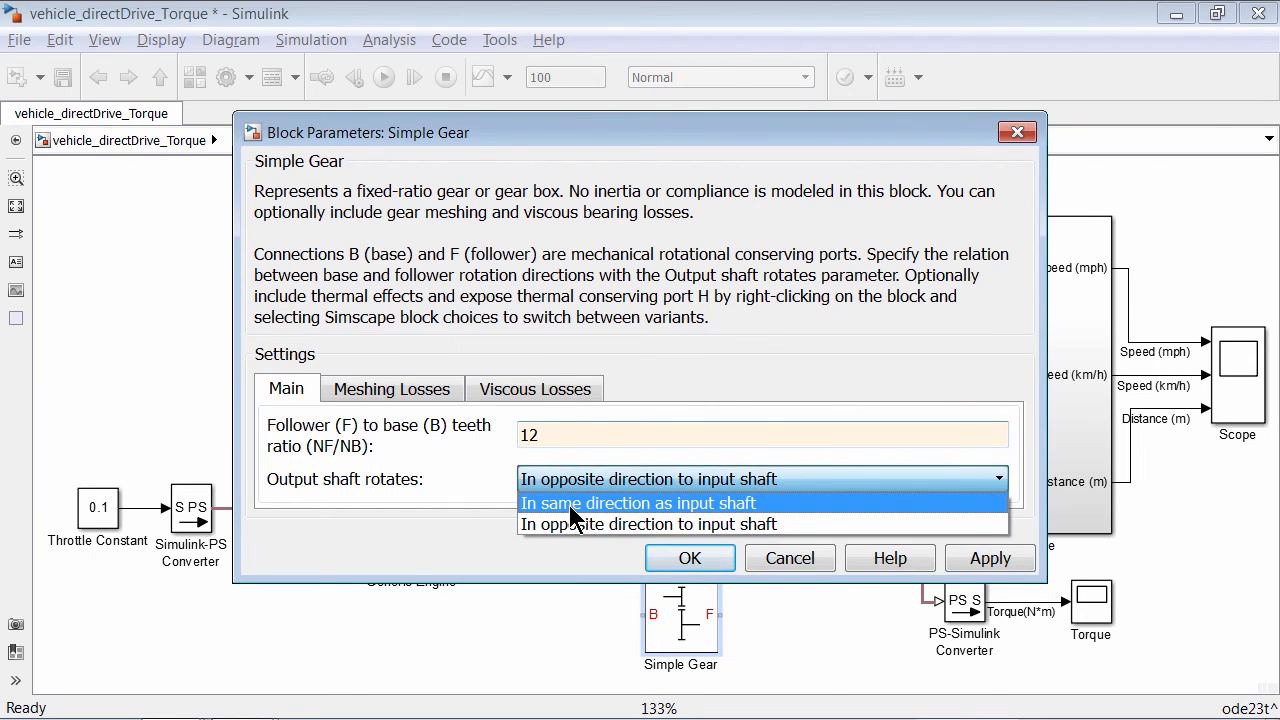
left_click(569, 505)
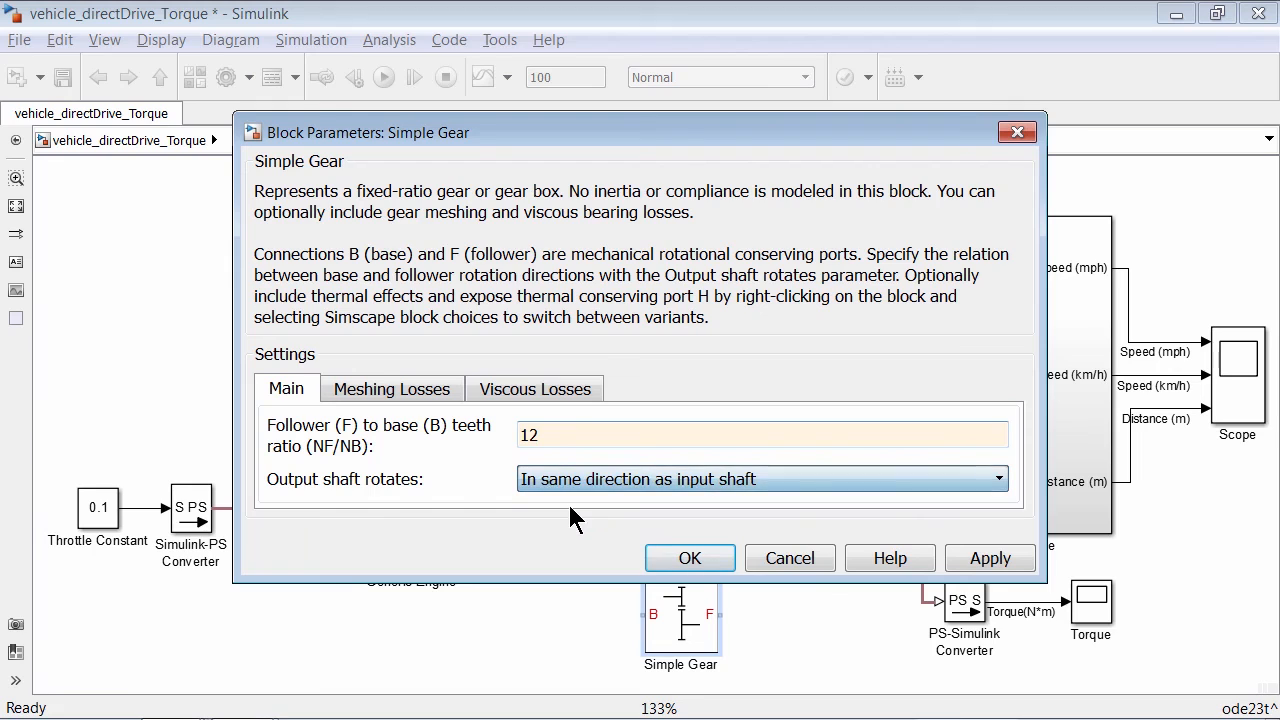
left_click(690, 558)
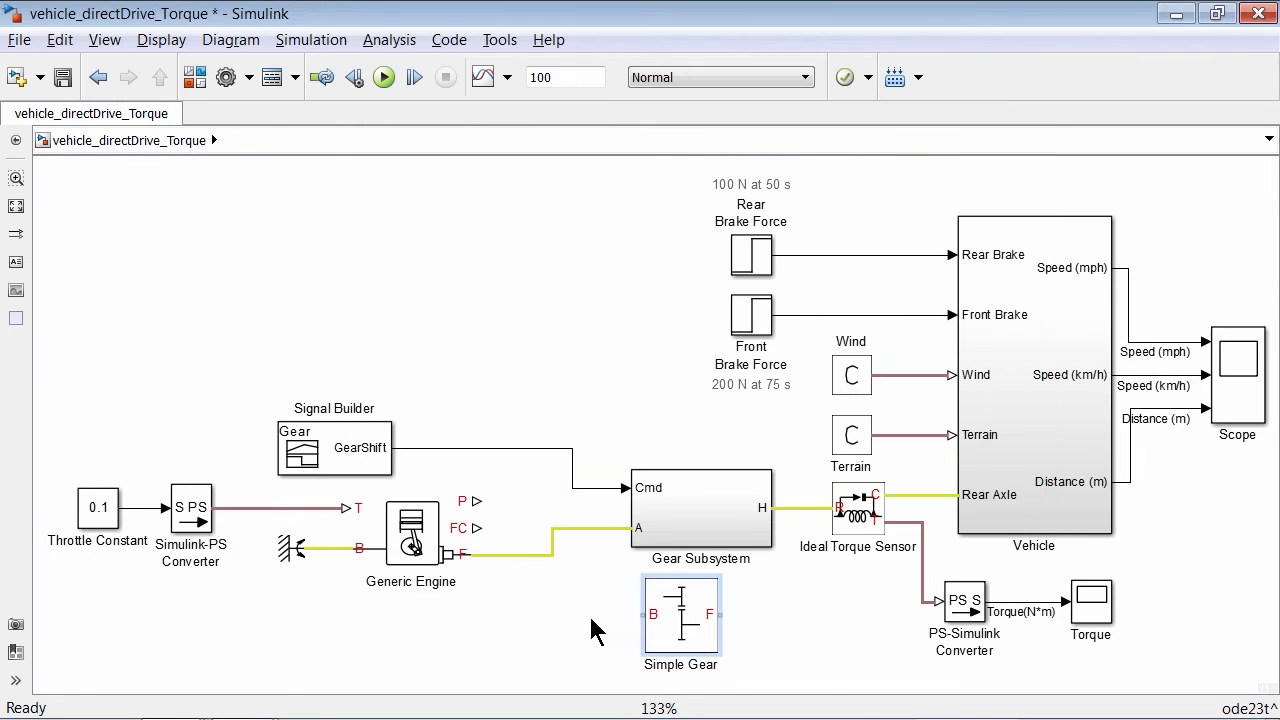
- Replace the direct engine-to-Gear Subsystem connection with the Simple Gear, wiring engine port F to B and gear port F to A
left_click(528, 555)
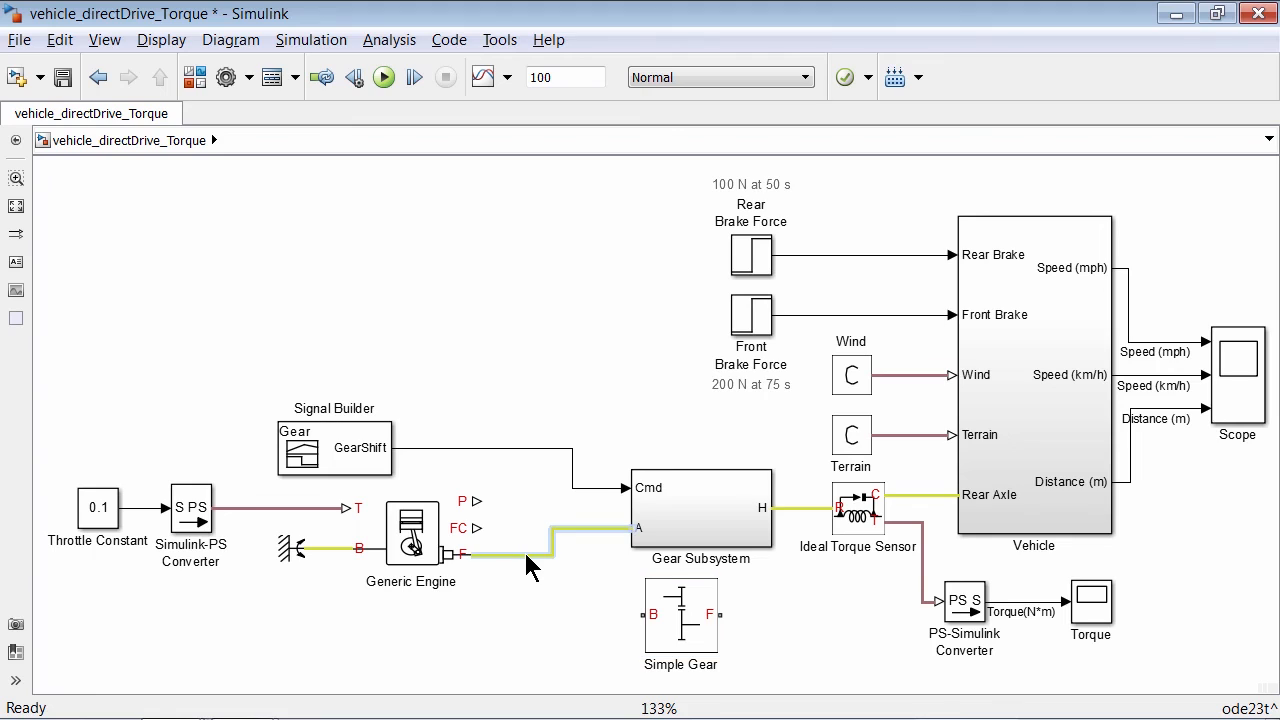
key("Delete")
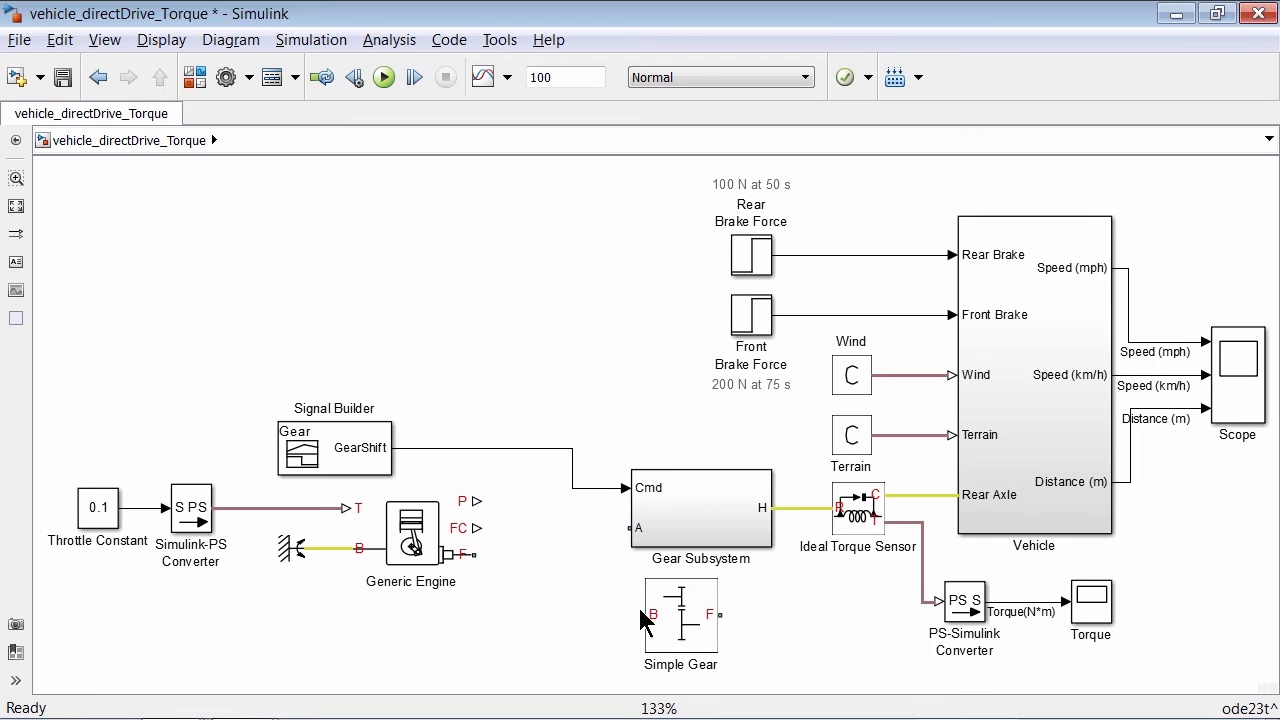
left_click_drag(664, 620, 632, 527)
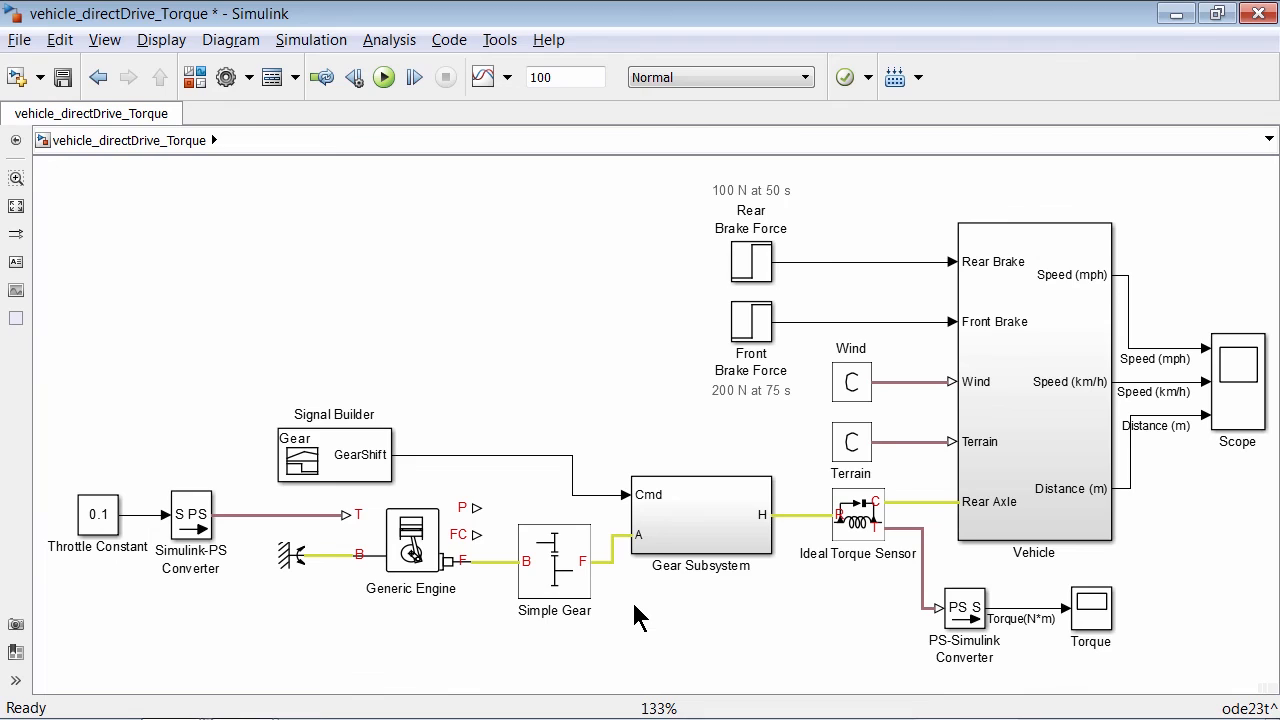
- Run the simulation and examine the autoscaled vehicle speed and distance plots in the Scope
left_click(384, 77)
double_click(1236, 372)
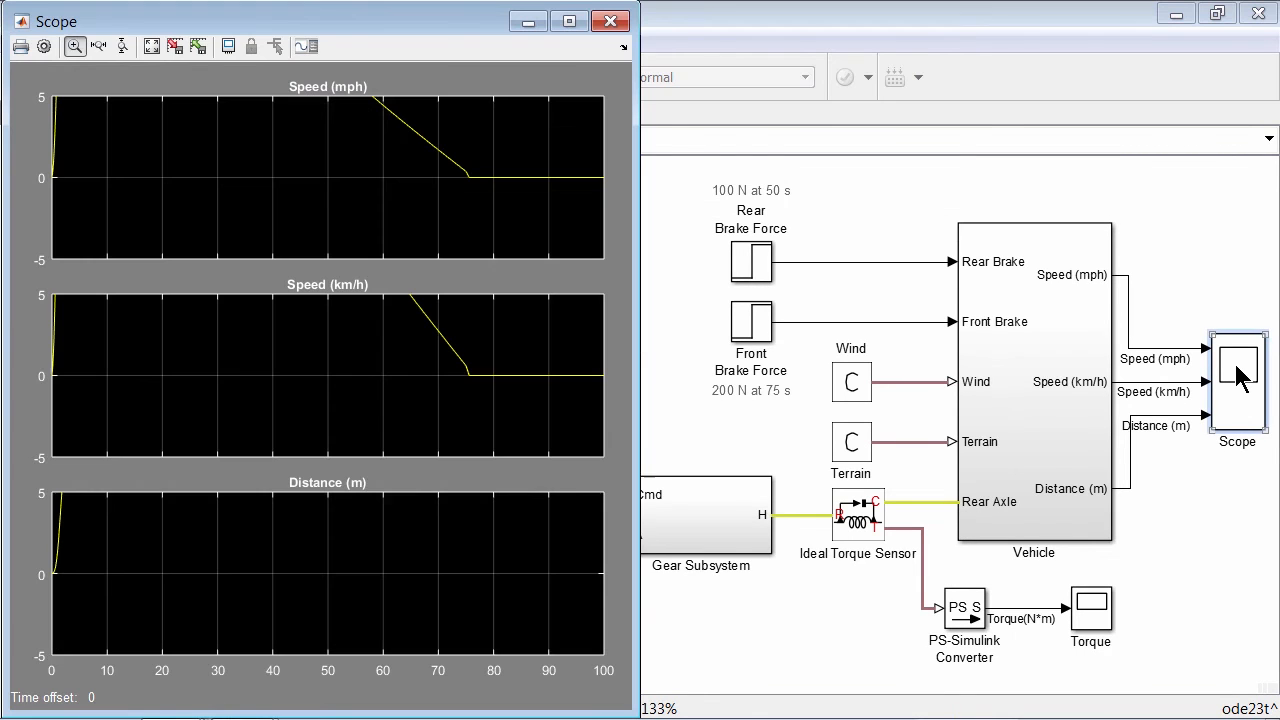
left_click(152, 48)
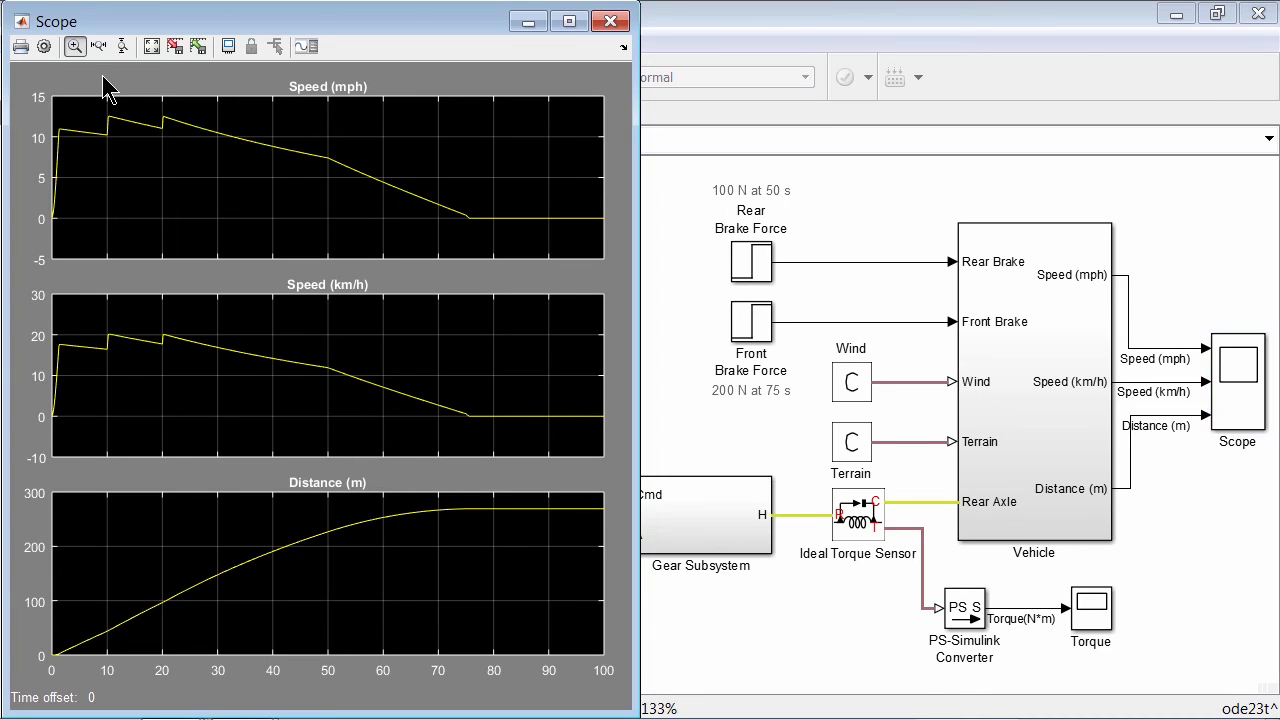
left_click(646, 352)
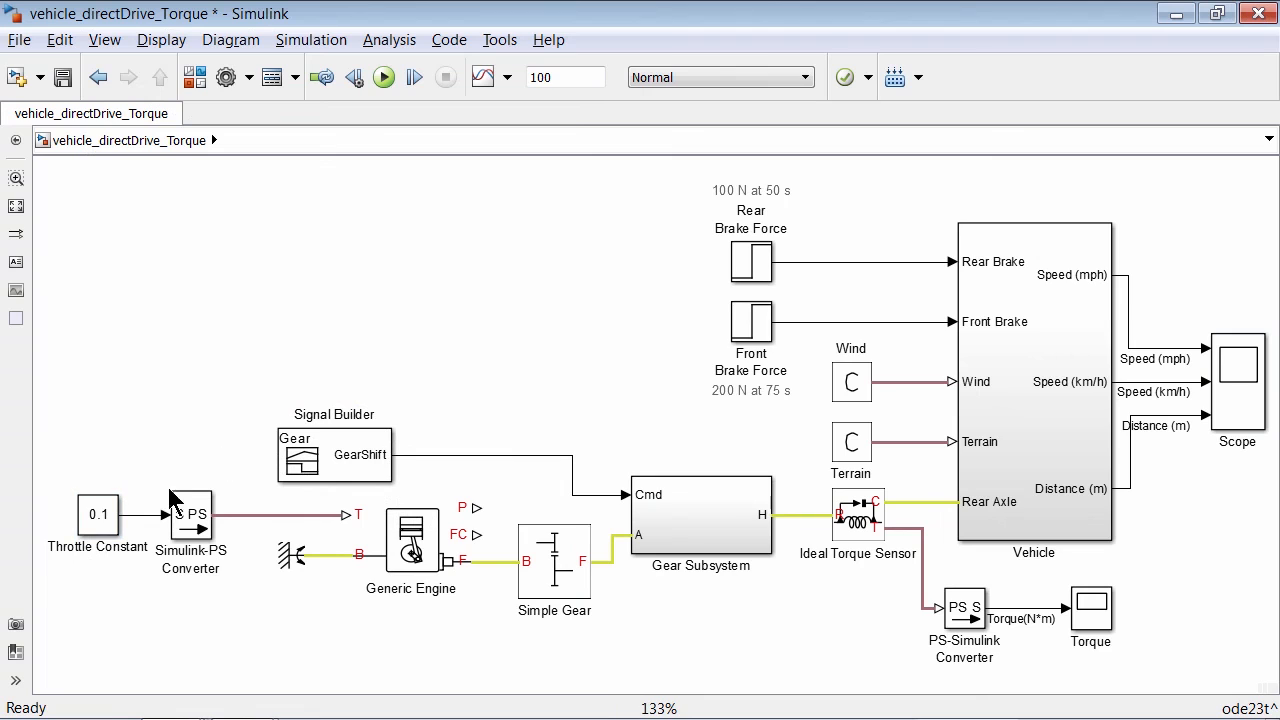
- Set the Throttle Constant to 0.4, rerun the simulation, and review its diagnostics
double_click(97, 518)
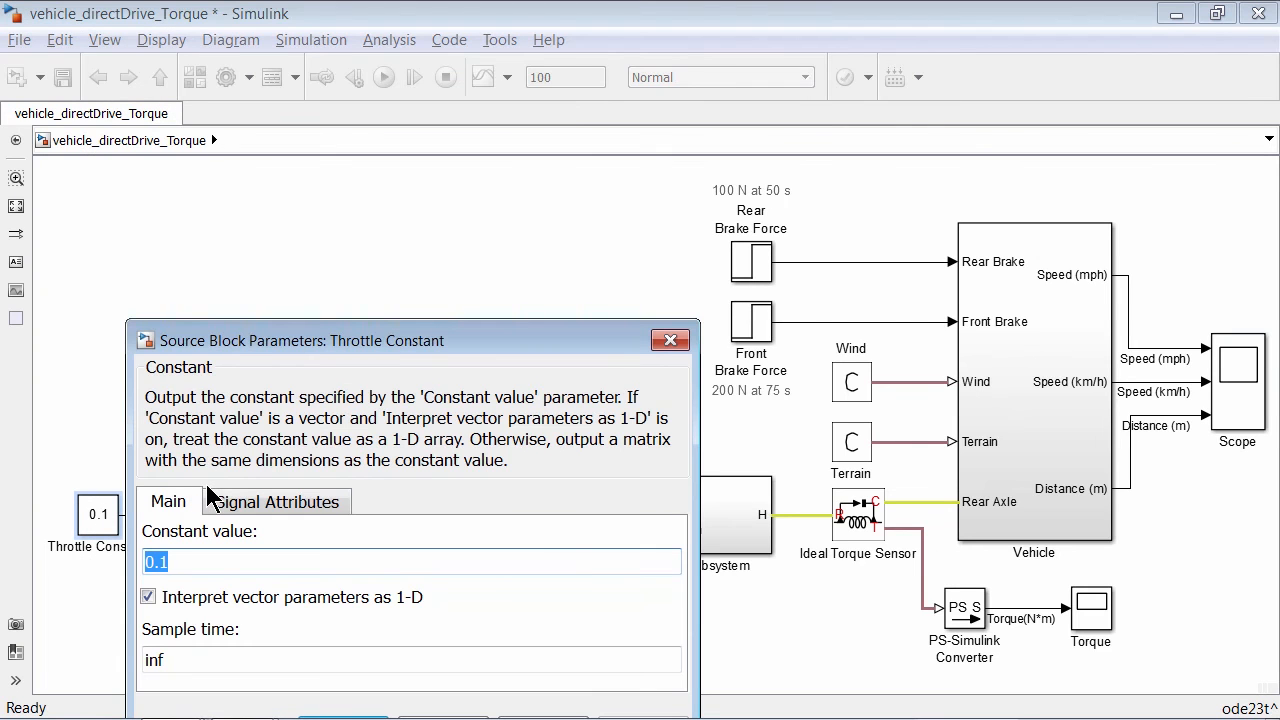
type("0.4")
key("Return")
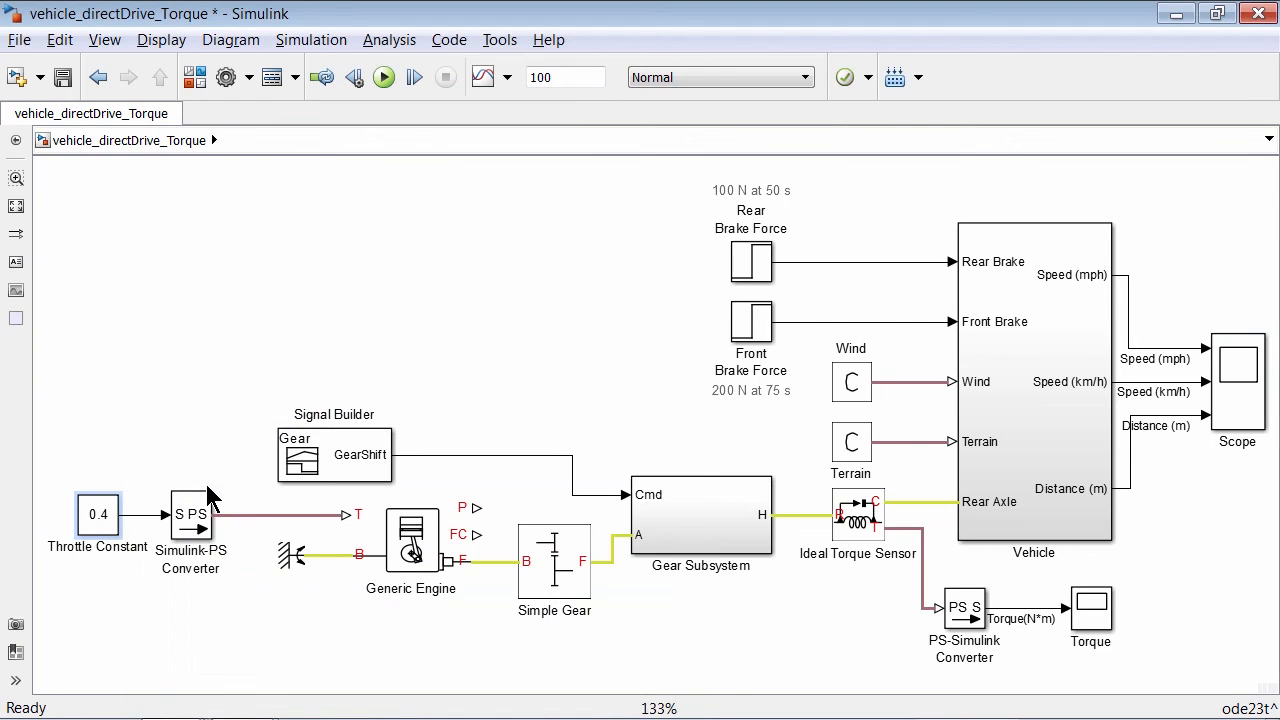
left_click(384, 77)
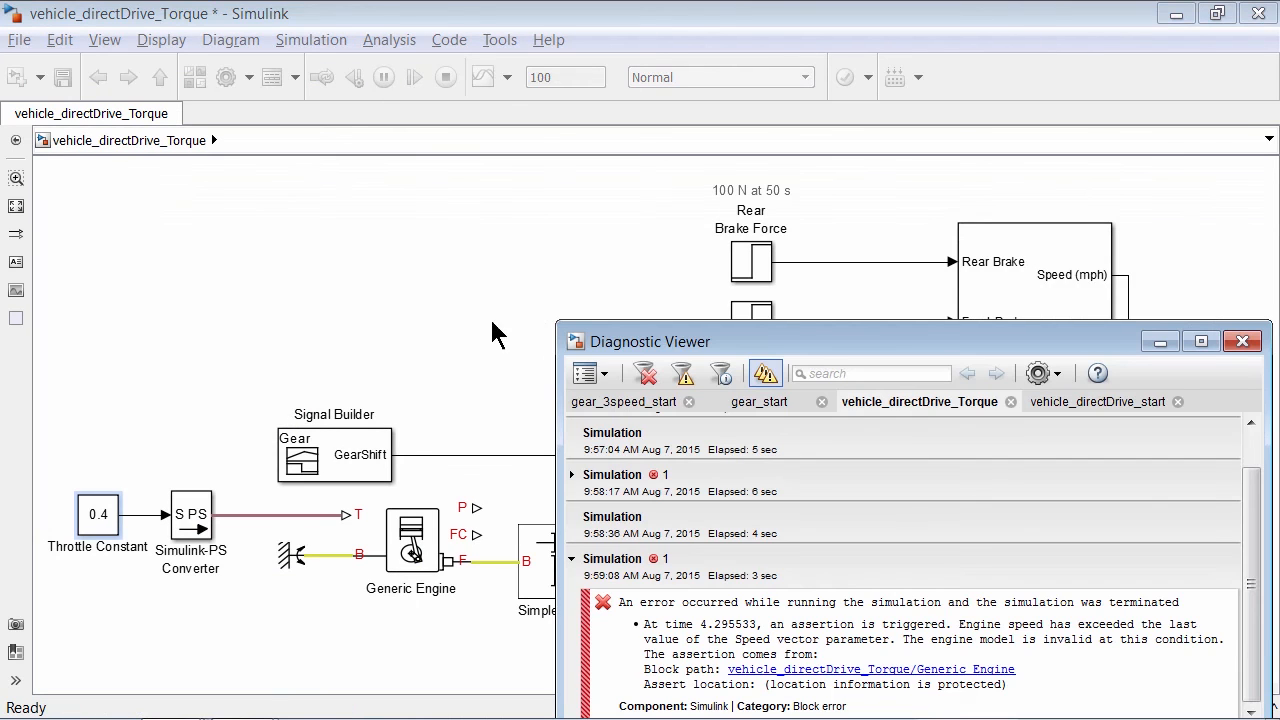
left_click_drag(585, 320, 510, 141)
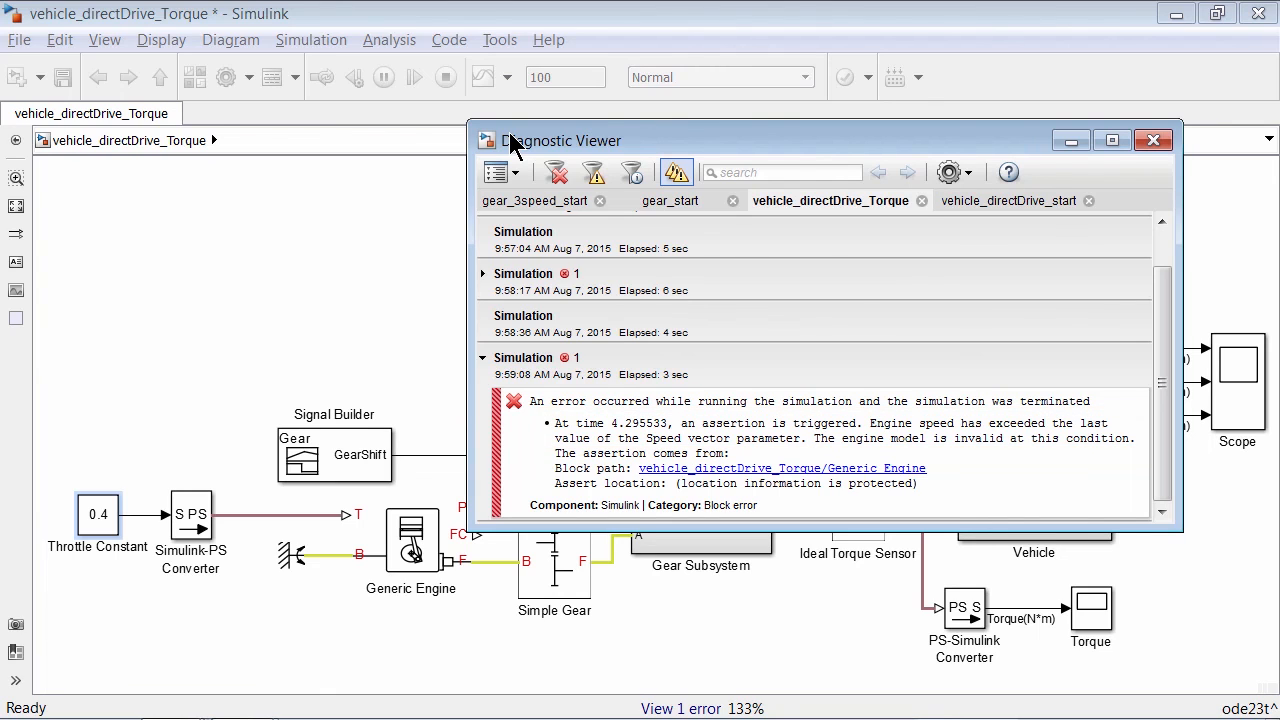
left_click(165, 390)
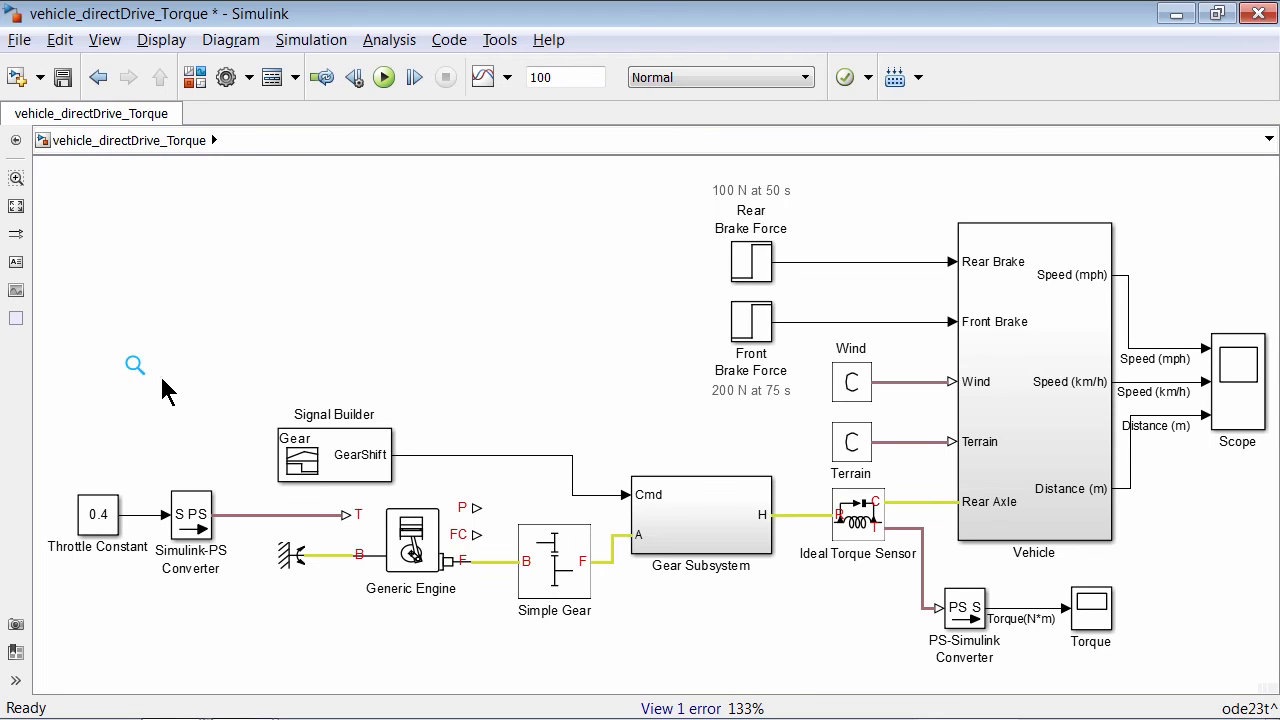
- Add a Step block from the Simulink Sources library above the Throttle Constant, and delete the Throttle Constant
left_click(199, 84)
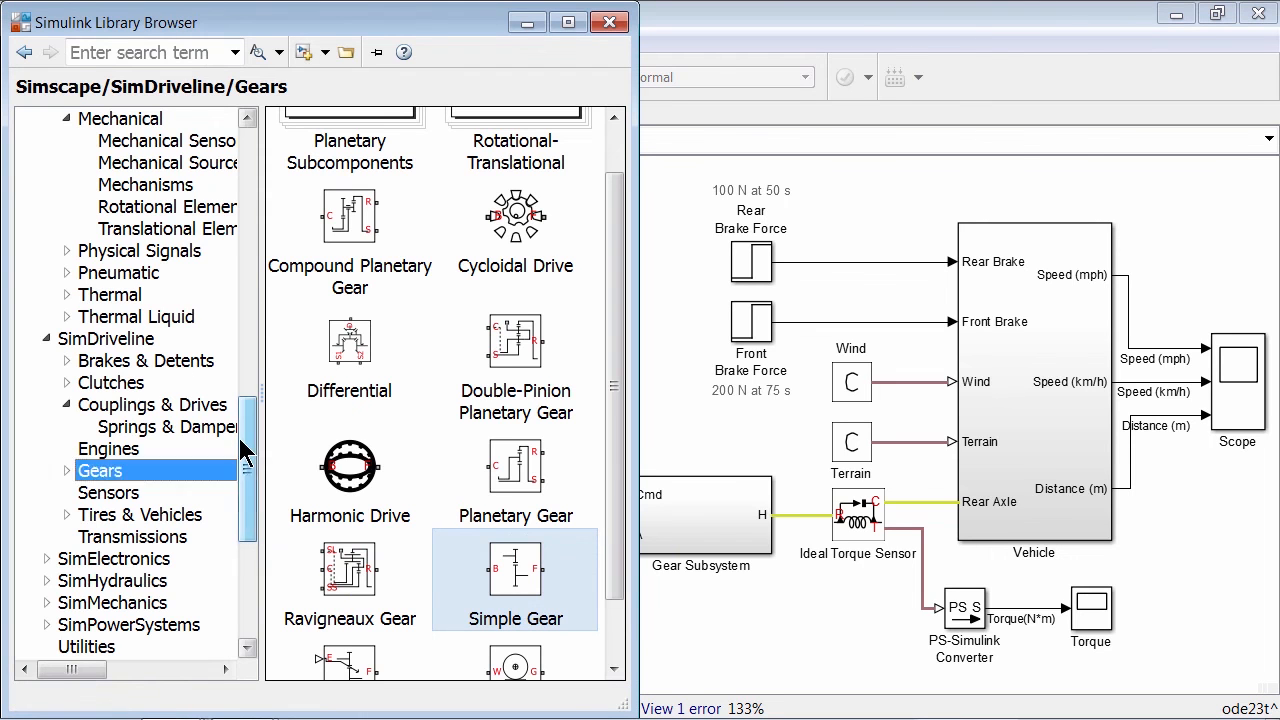
left_click_drag(245, 452, 251, 134)
left_click(86, 120)
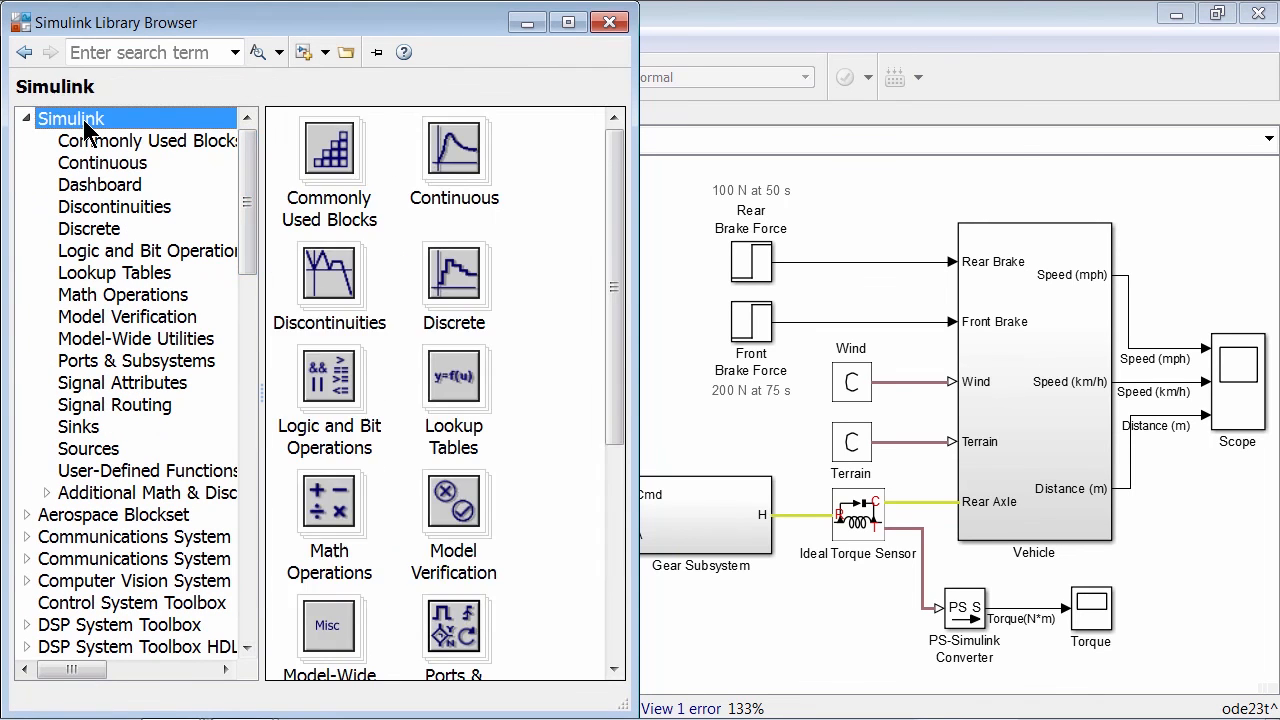
left_click(110, 449)
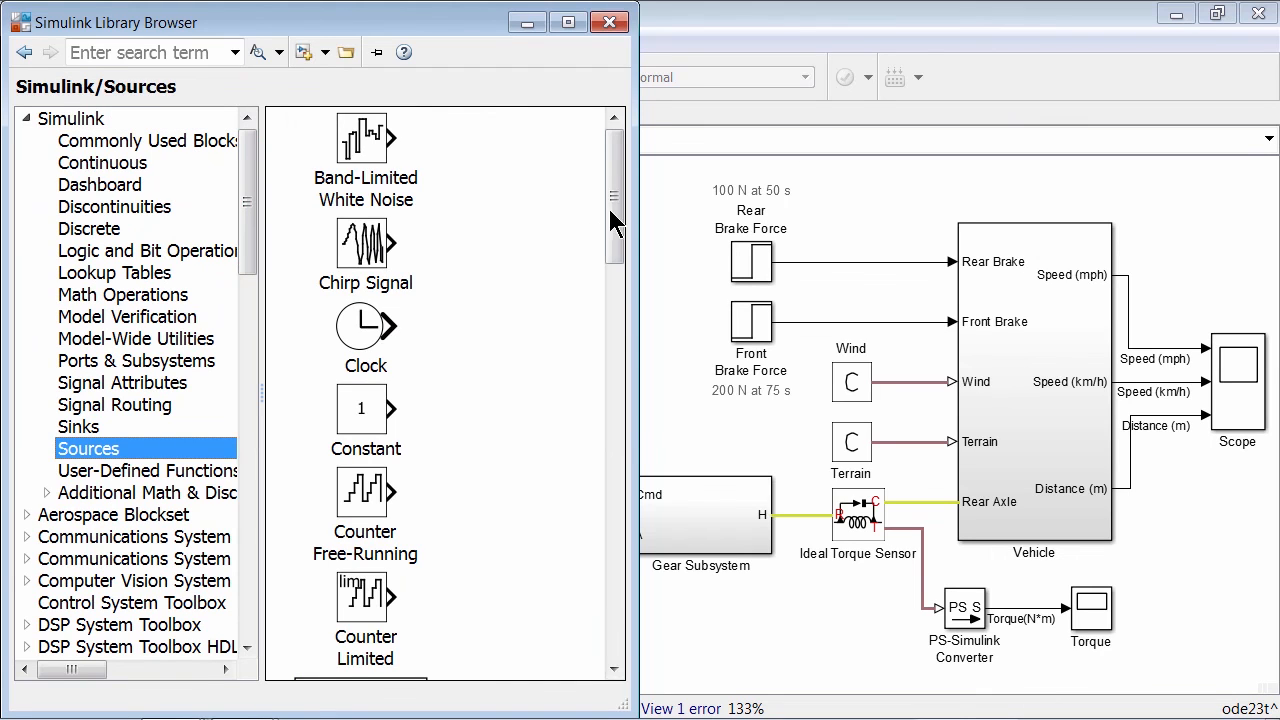
left_click_drag(614, 222, 500, 606)
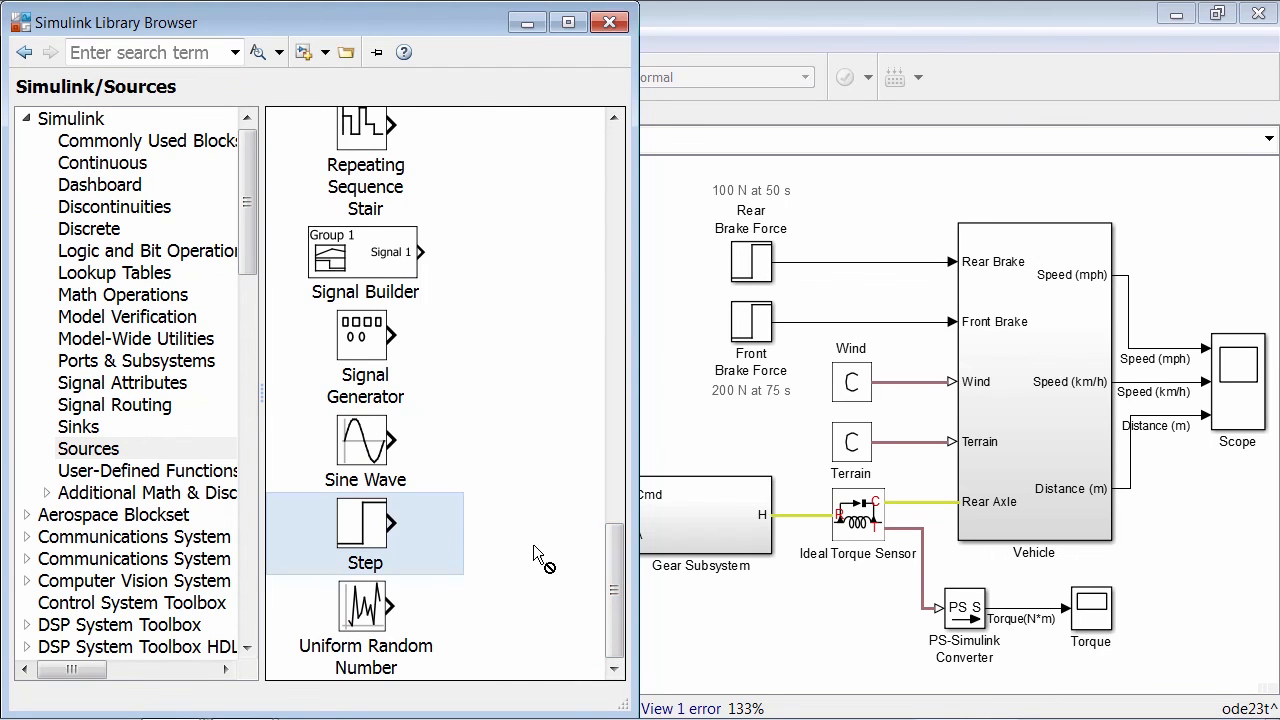
left_click_drag(537, 556, 99, 422)
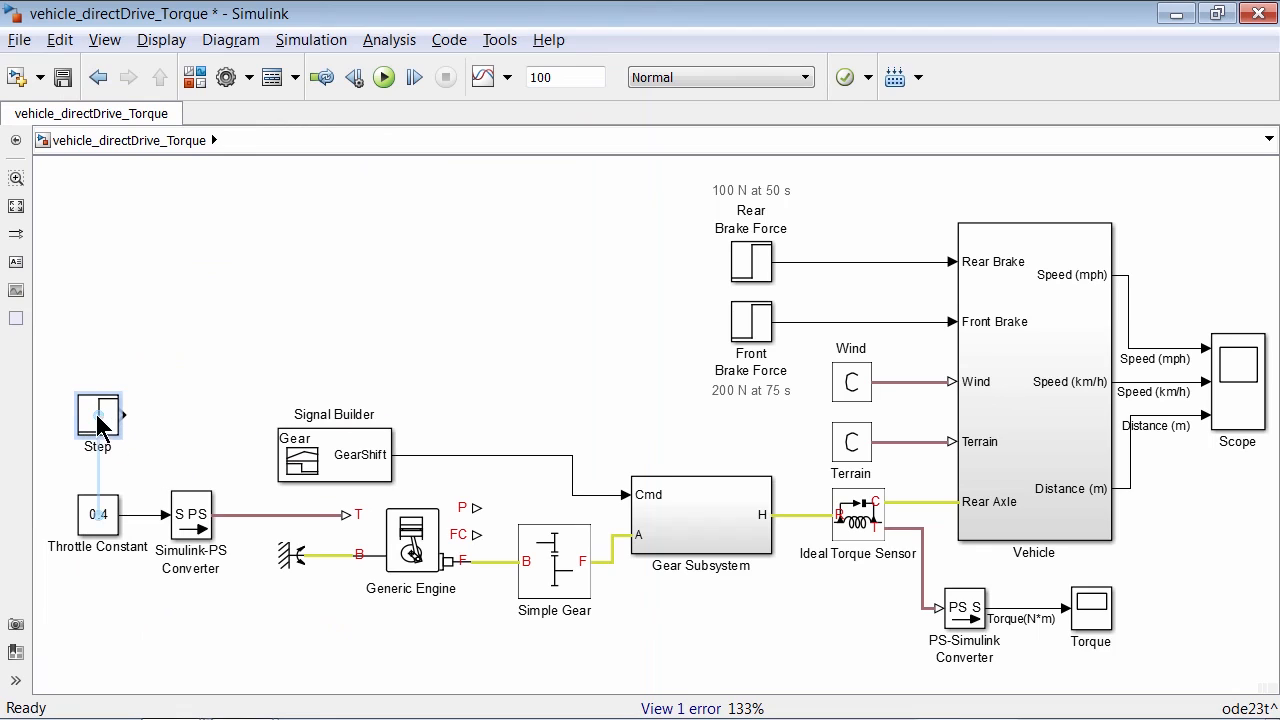
left_click(103, 515)
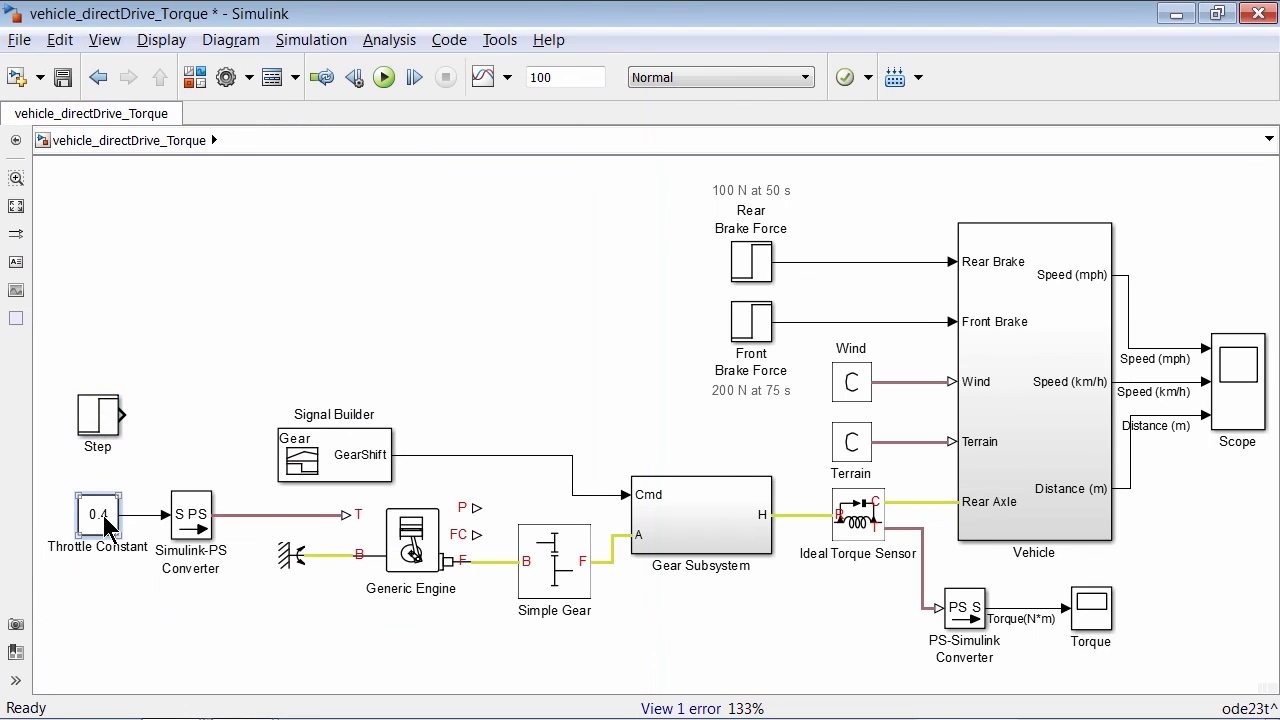
key("Delete")
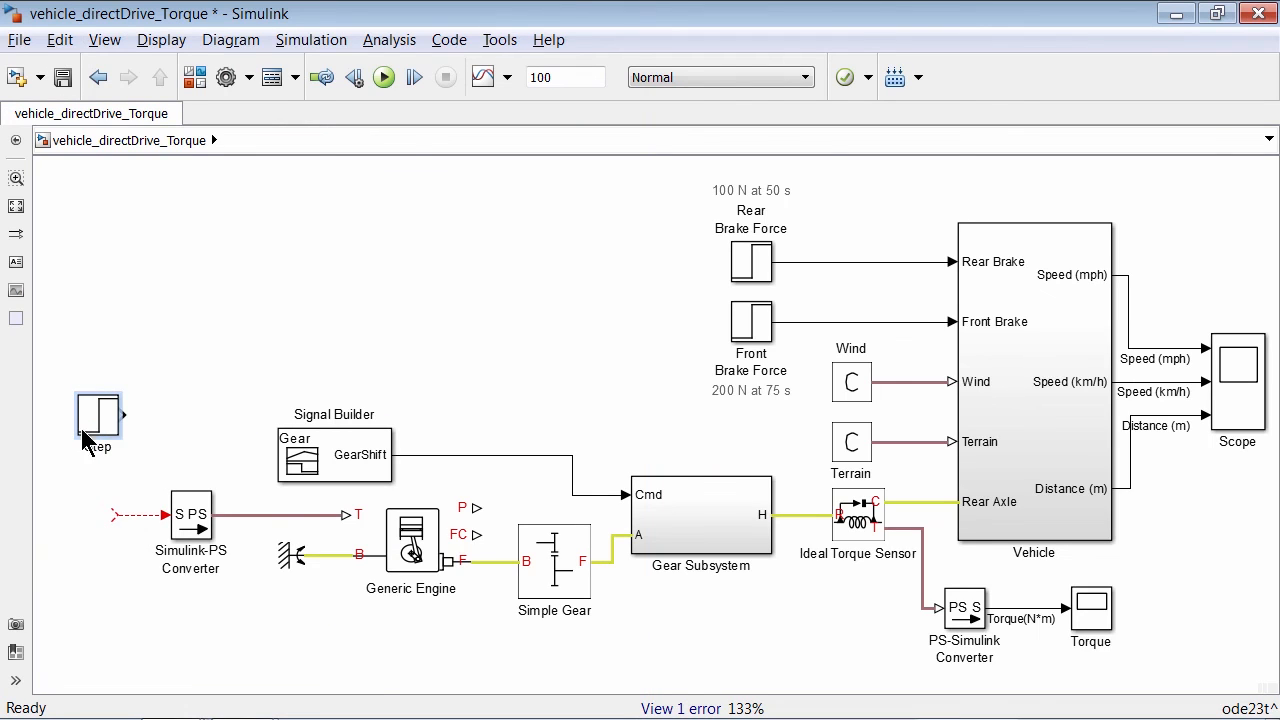
- Configure the new Step block with a step time of 20, an initial value of 0.15 and a final value of 0.4
double_click(107, 414)
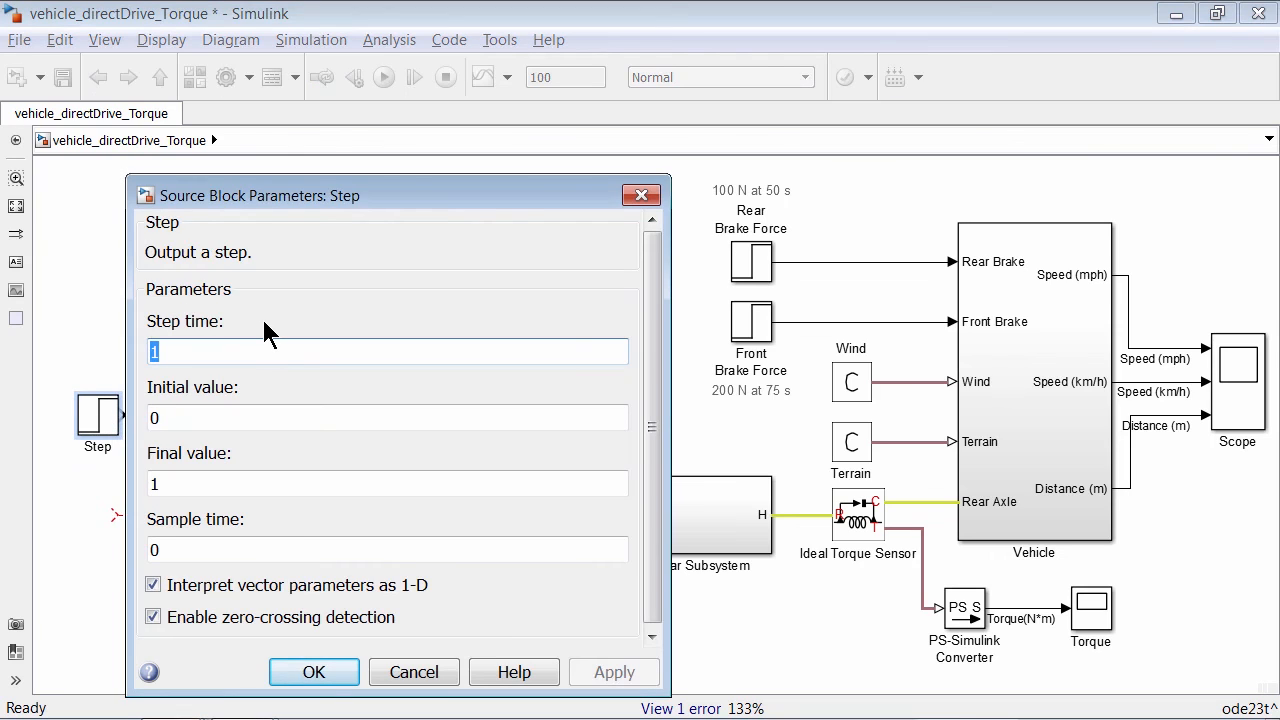
type("20")
key("Tab")
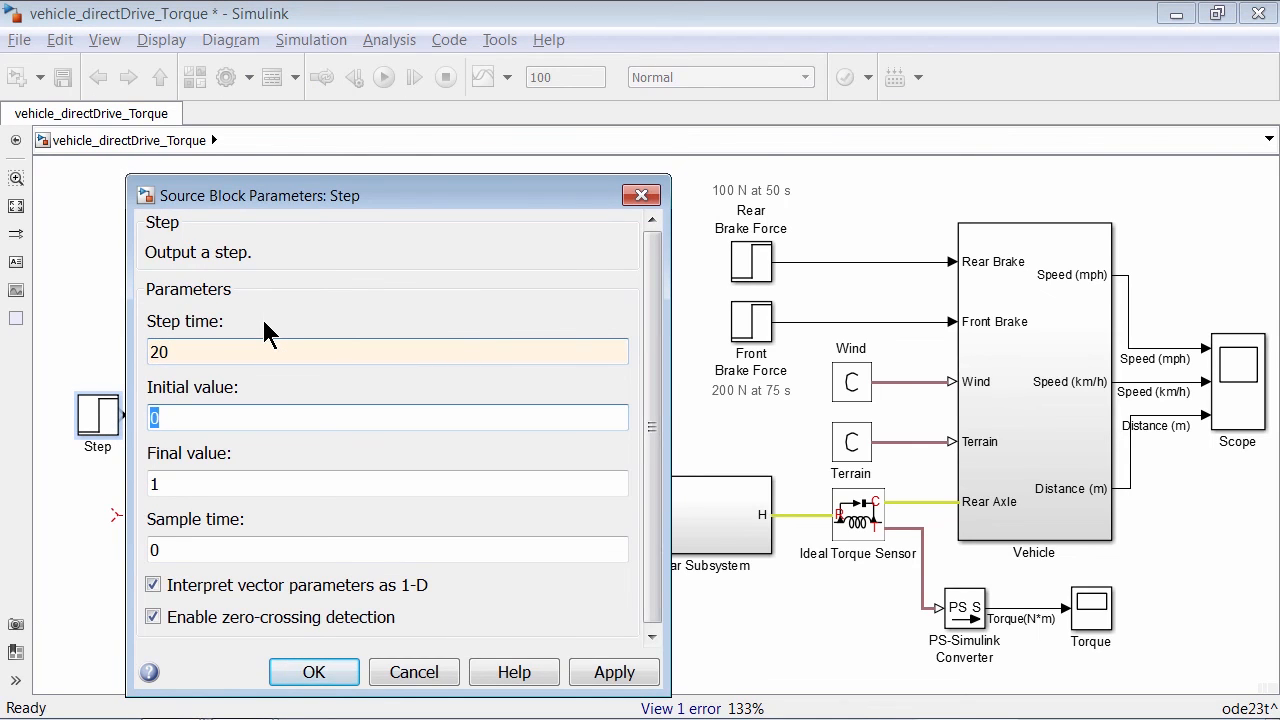
type("0.15")
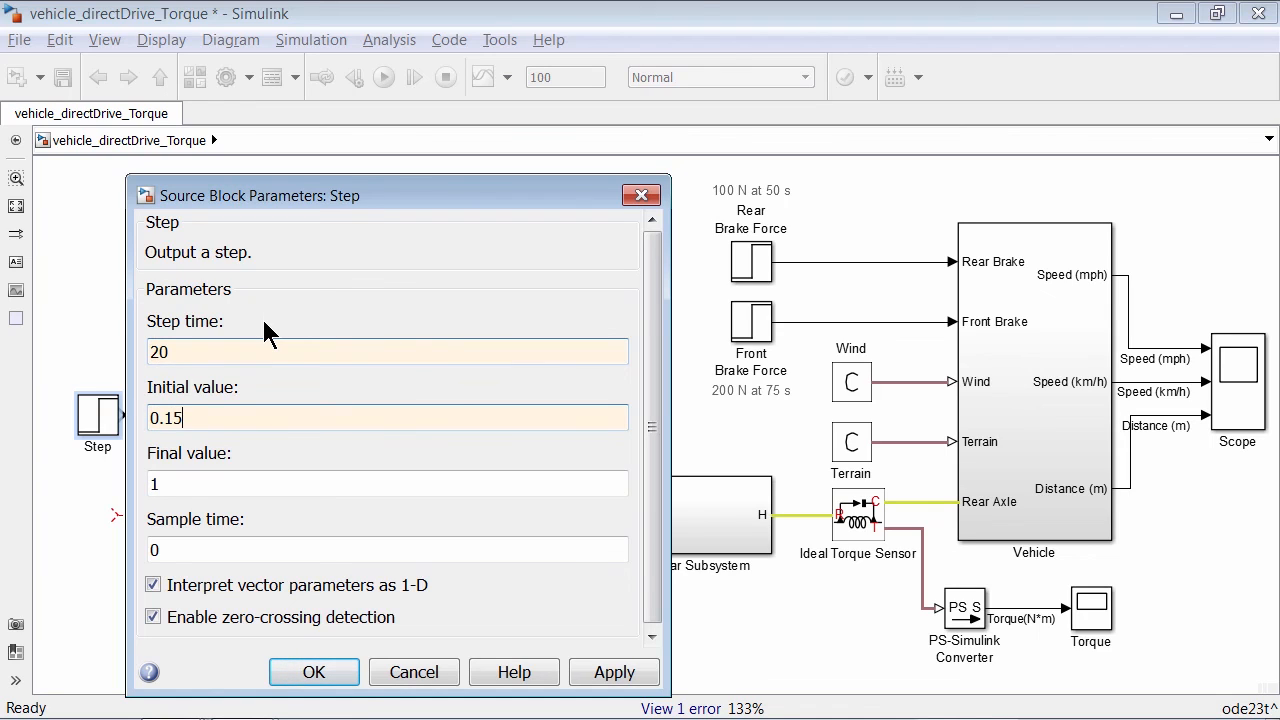
key("Tab")
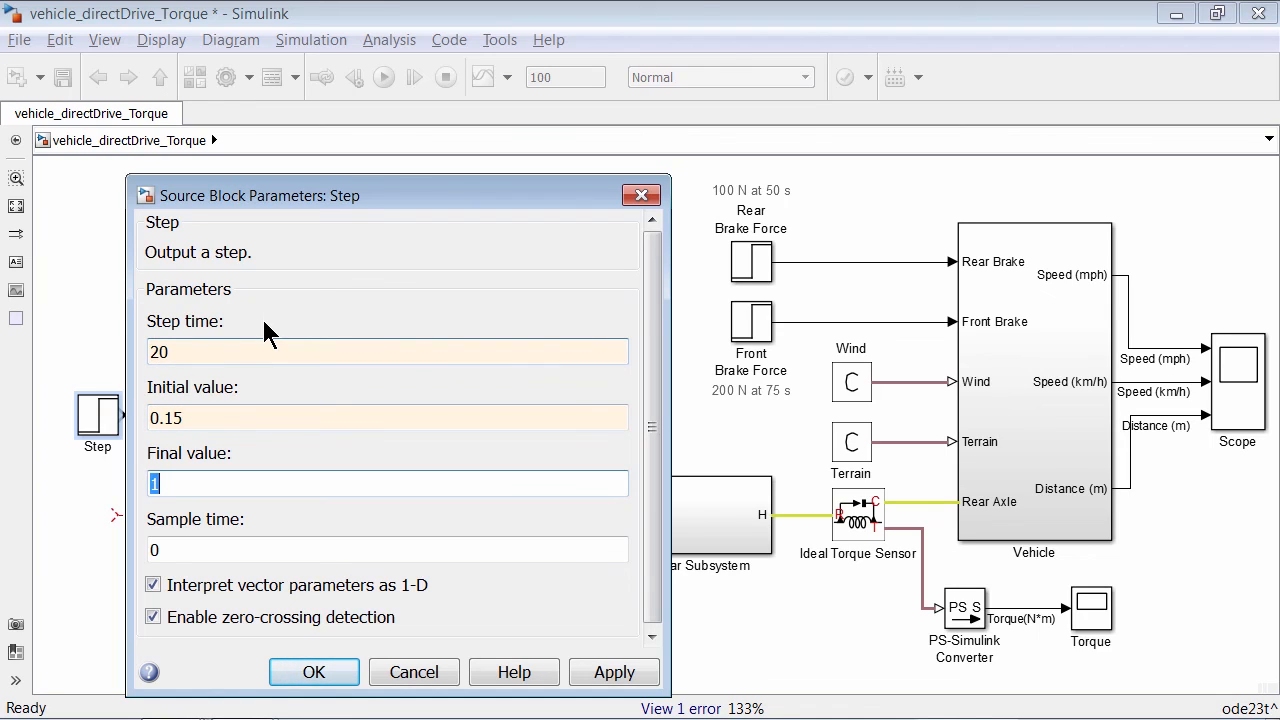
type("0.4")
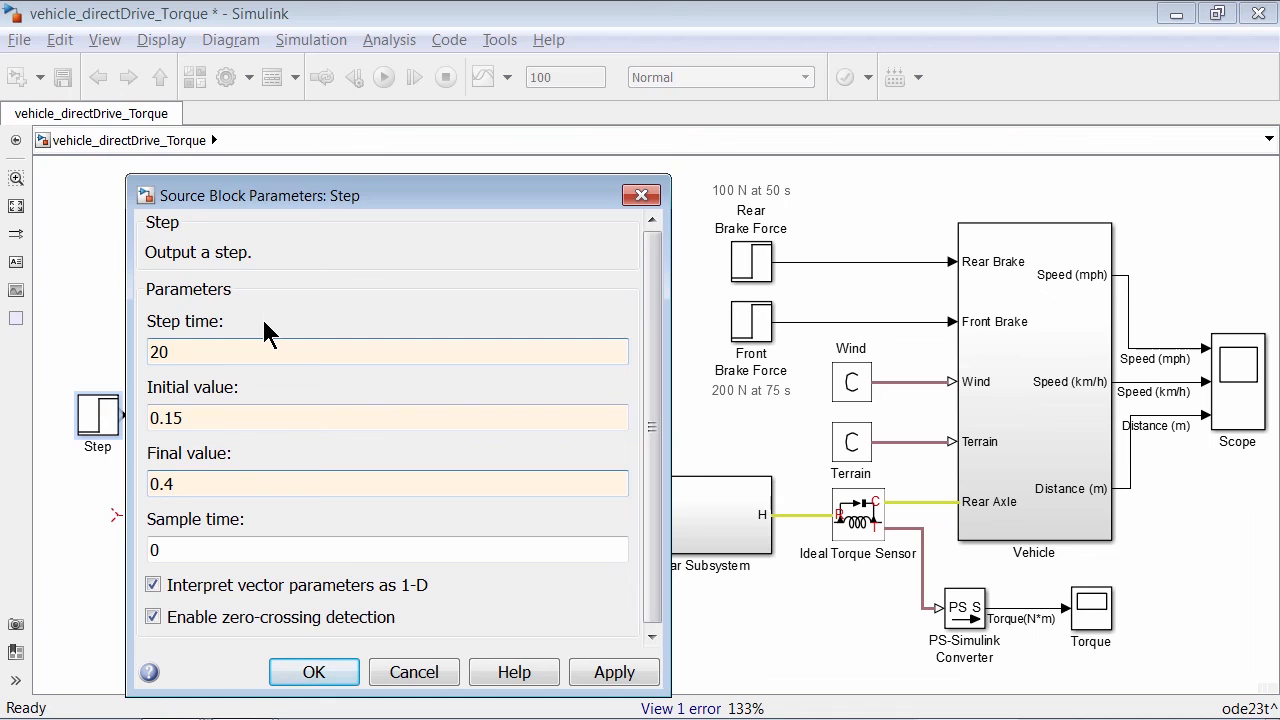
left_click(314, 675)
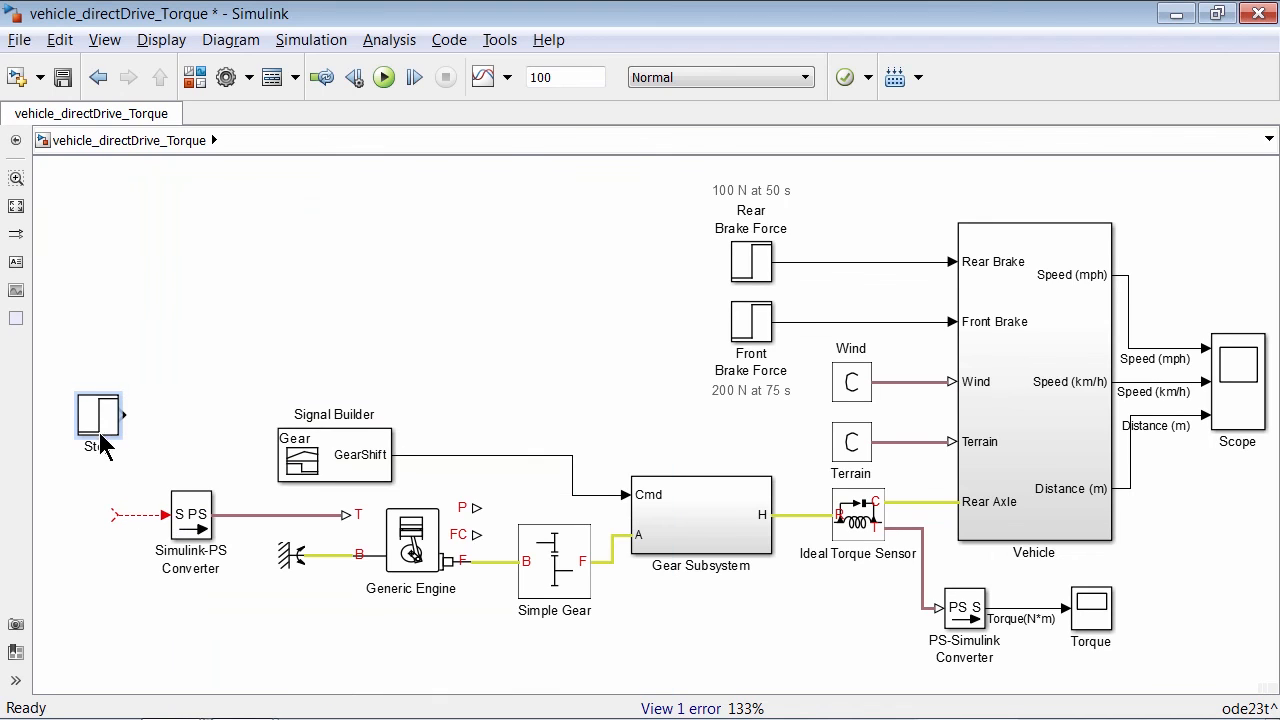
- Connect the Step block to the open input of the Simulink-PS Converter feeding the engine throttle, and fit the diagram to view
left_click_drag(101, 436, 90, 517)
left_click(133, 404)
key("space")
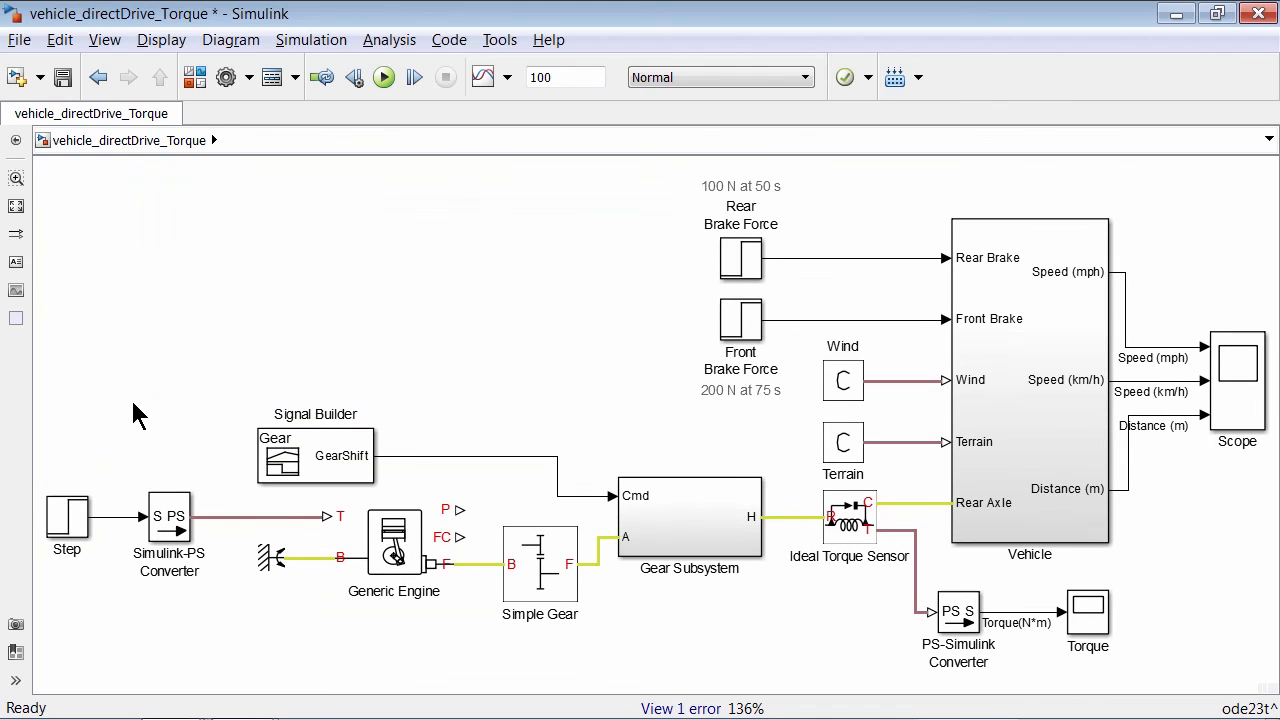
- Run the simulation with the step throttle and inspect the autoscaled speed and distance plots in the Scope
left_click(383, 77)
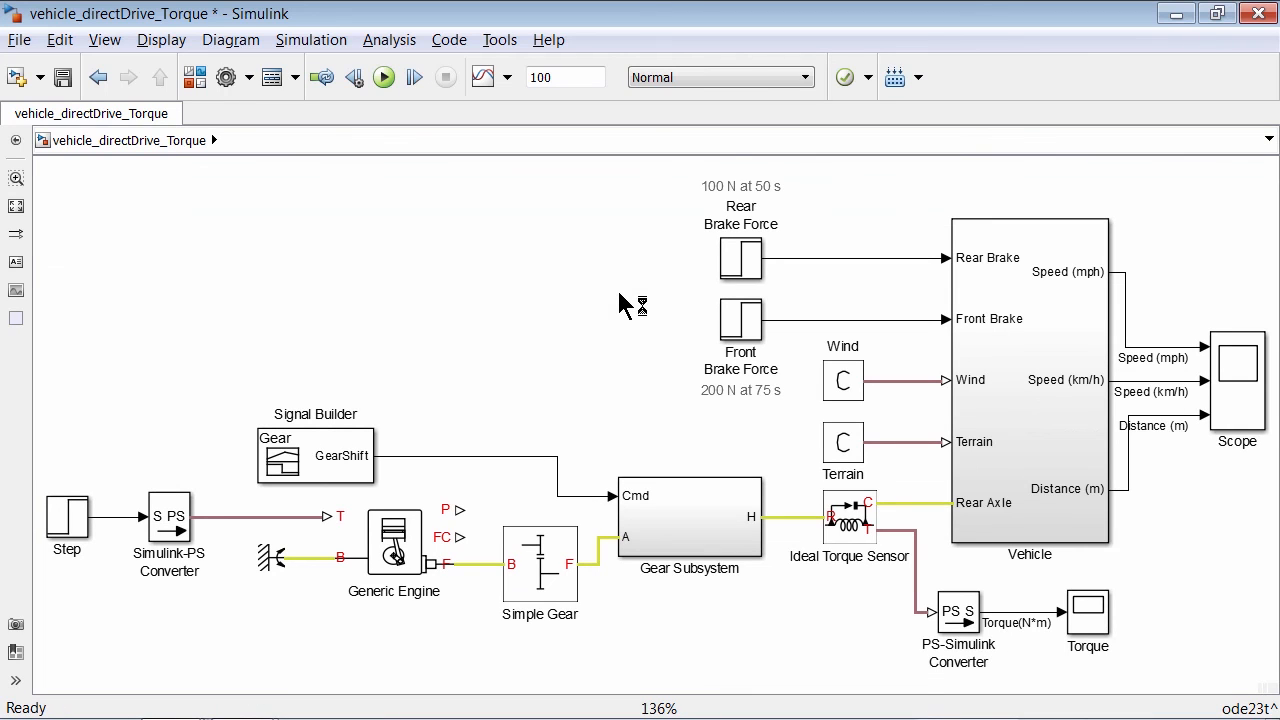
double_click(1245, 370)
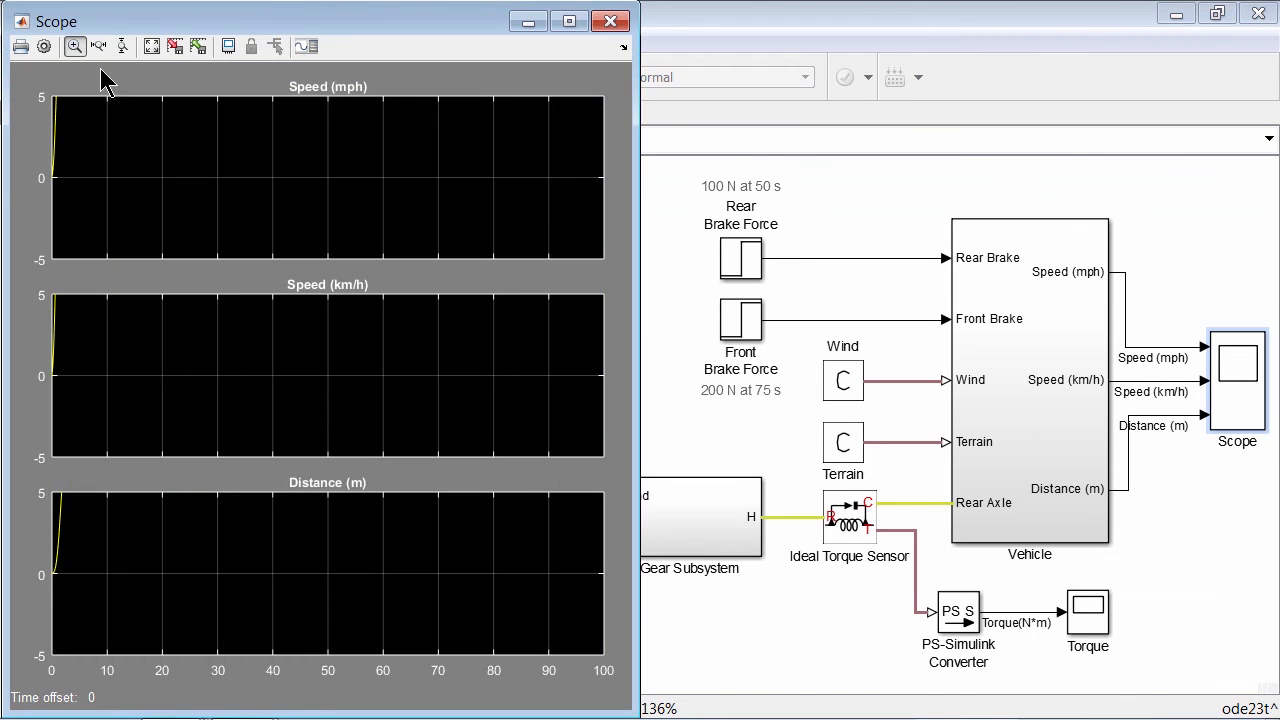
left_click(151, 46)
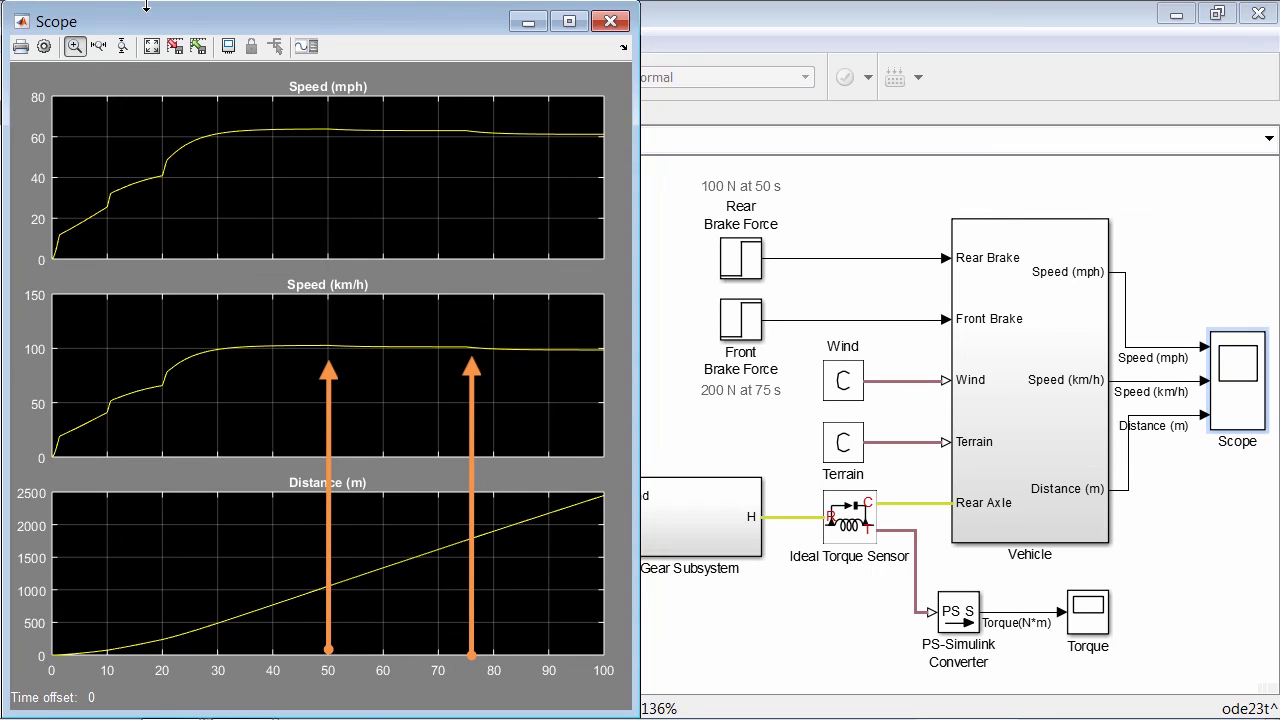
- Set the final value of the Rear Brake Force block to 500
left_click(672, 268)
left_click(748, 255)
double_click(748, 255)
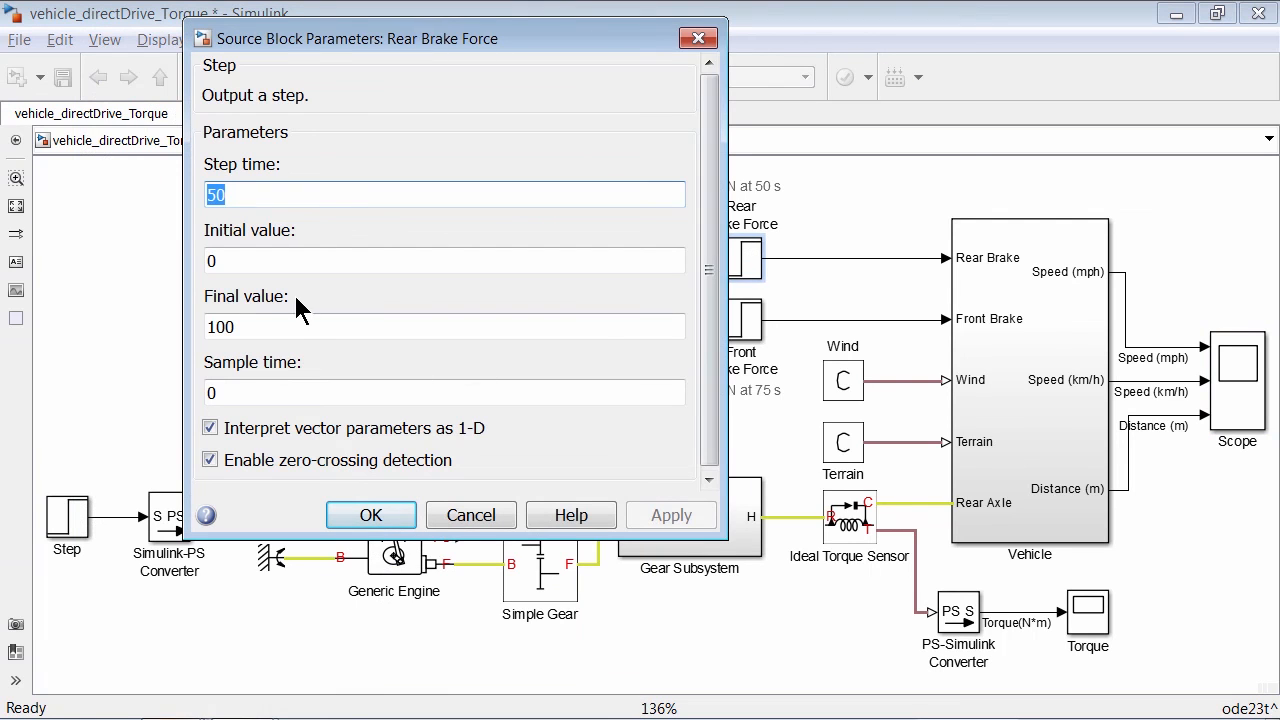
double_click(285, 326)
key("Home")
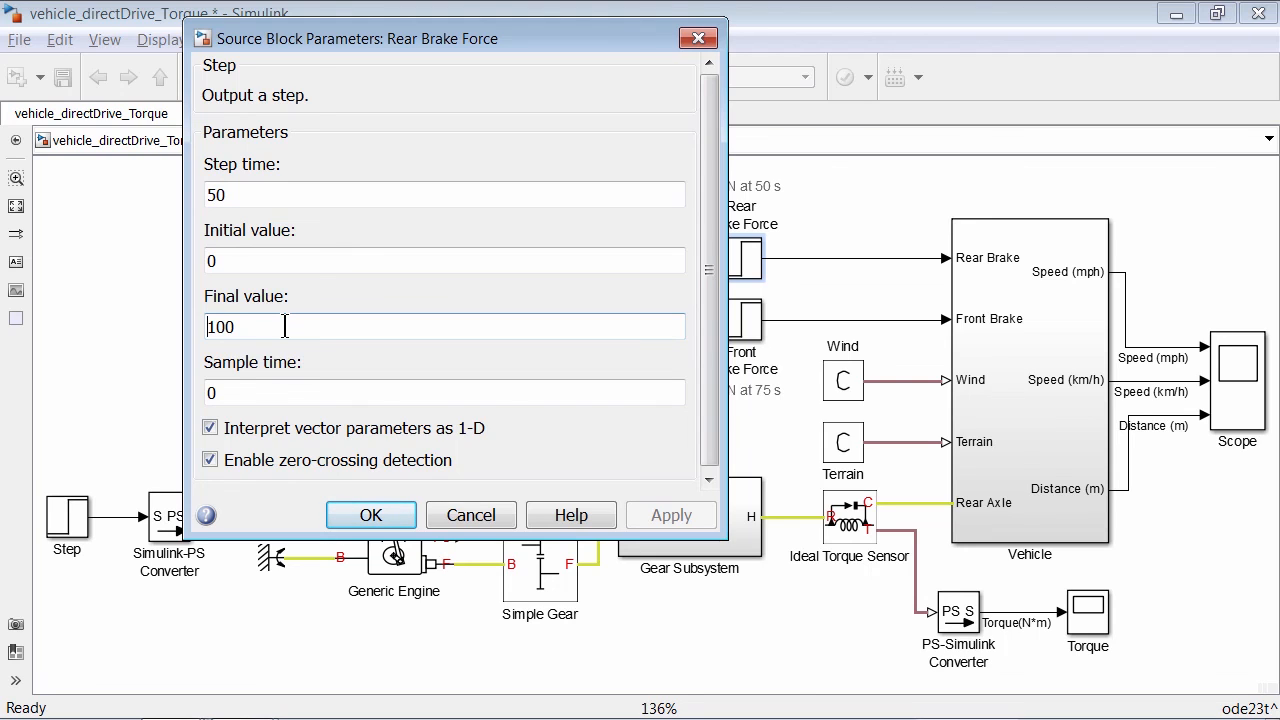
key("Delete")
type("5")
key("Return")
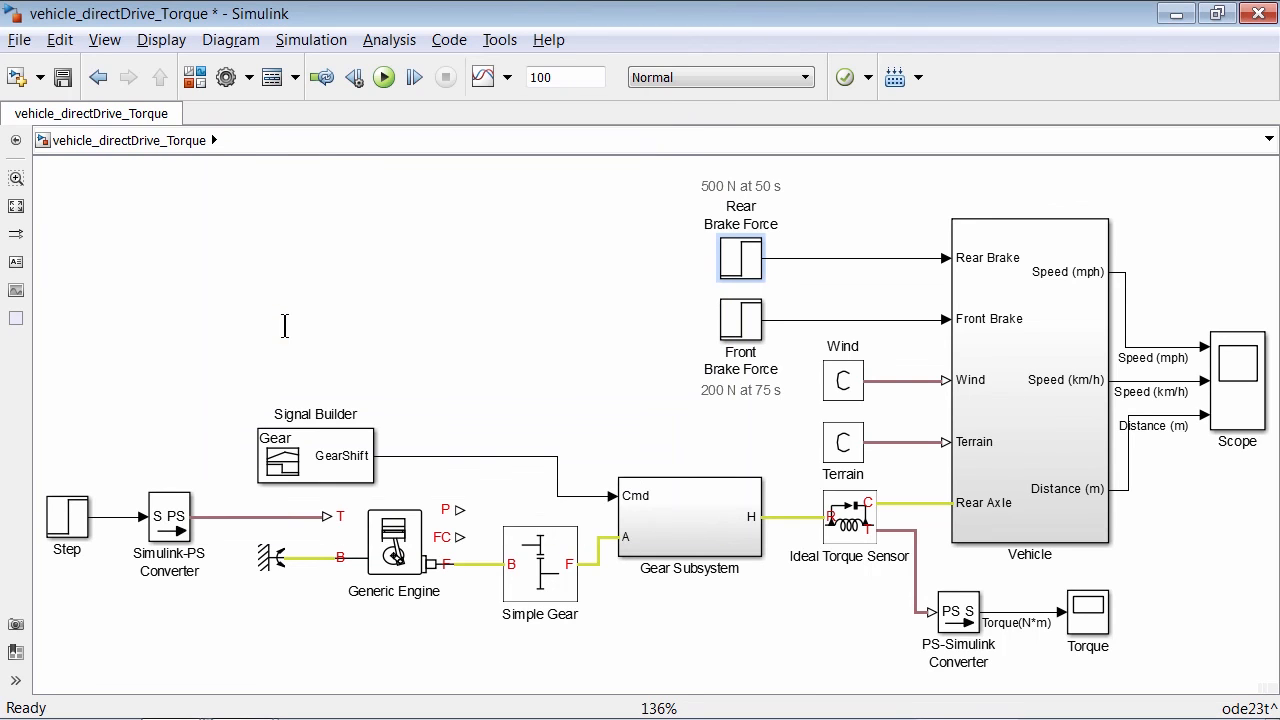
- Set the final value of the Front Brake Force block to 1000
double_click(753, 330)
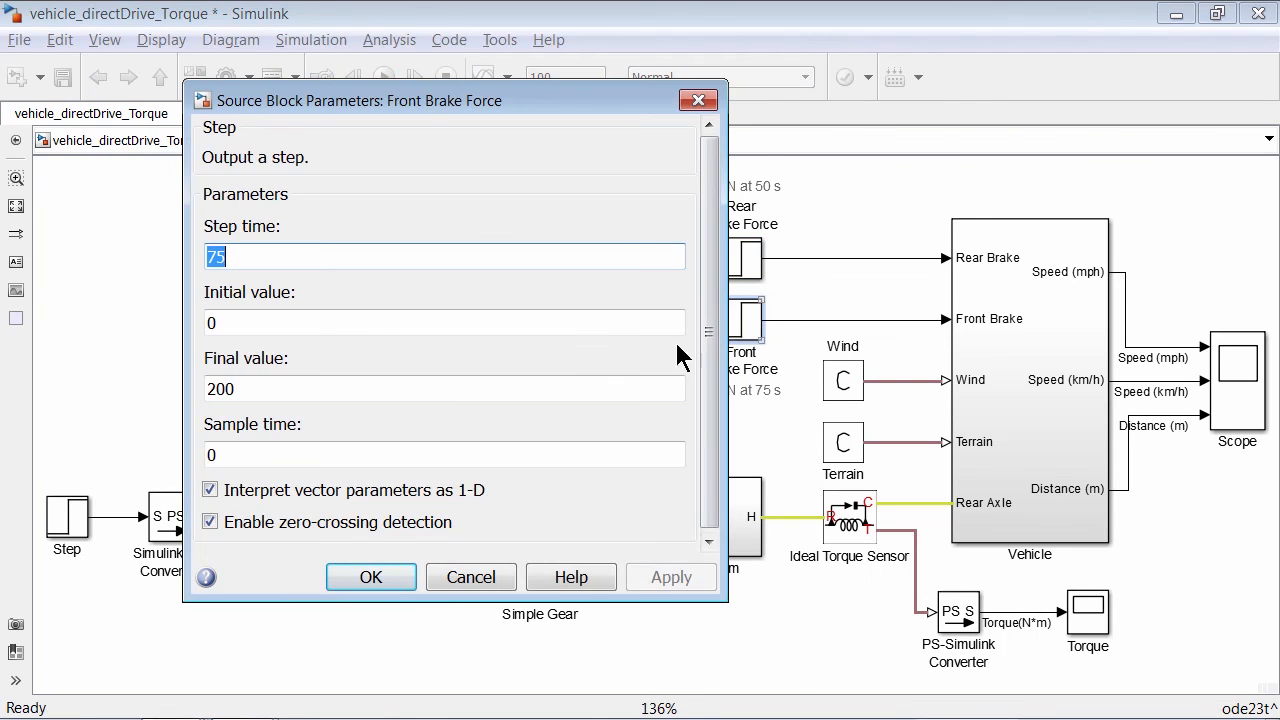
left_click(225, 395)
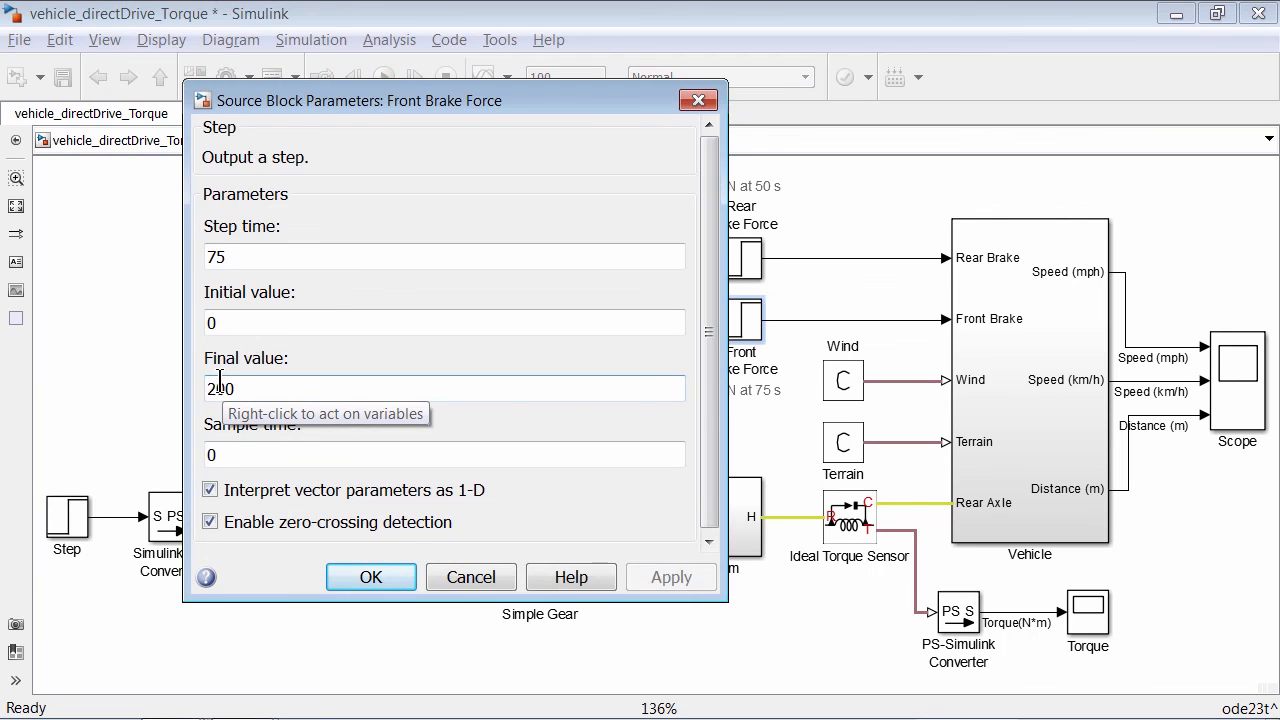
key("BackSpace")
type("10")
key("Return")
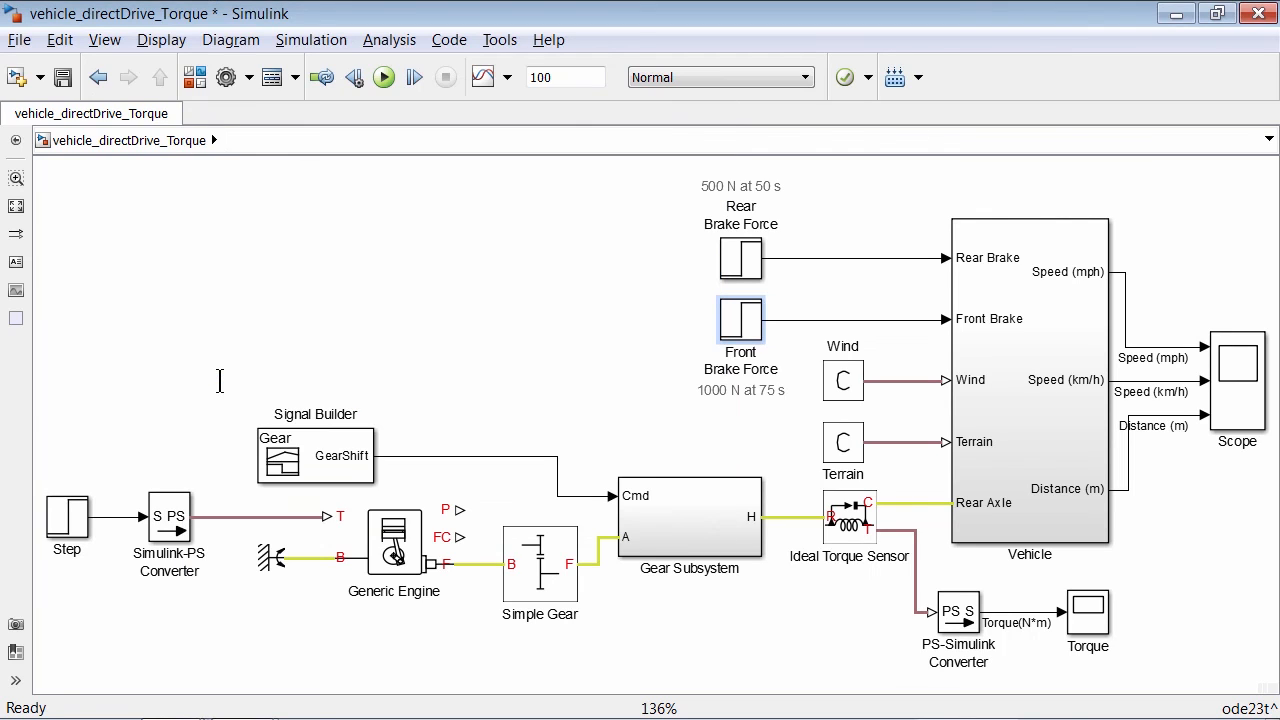
- Rerun the simulation with the stronger brake forces and examine the autoscaled speed and distance plots
left_click(383, 77)
double_click(1230, 378)
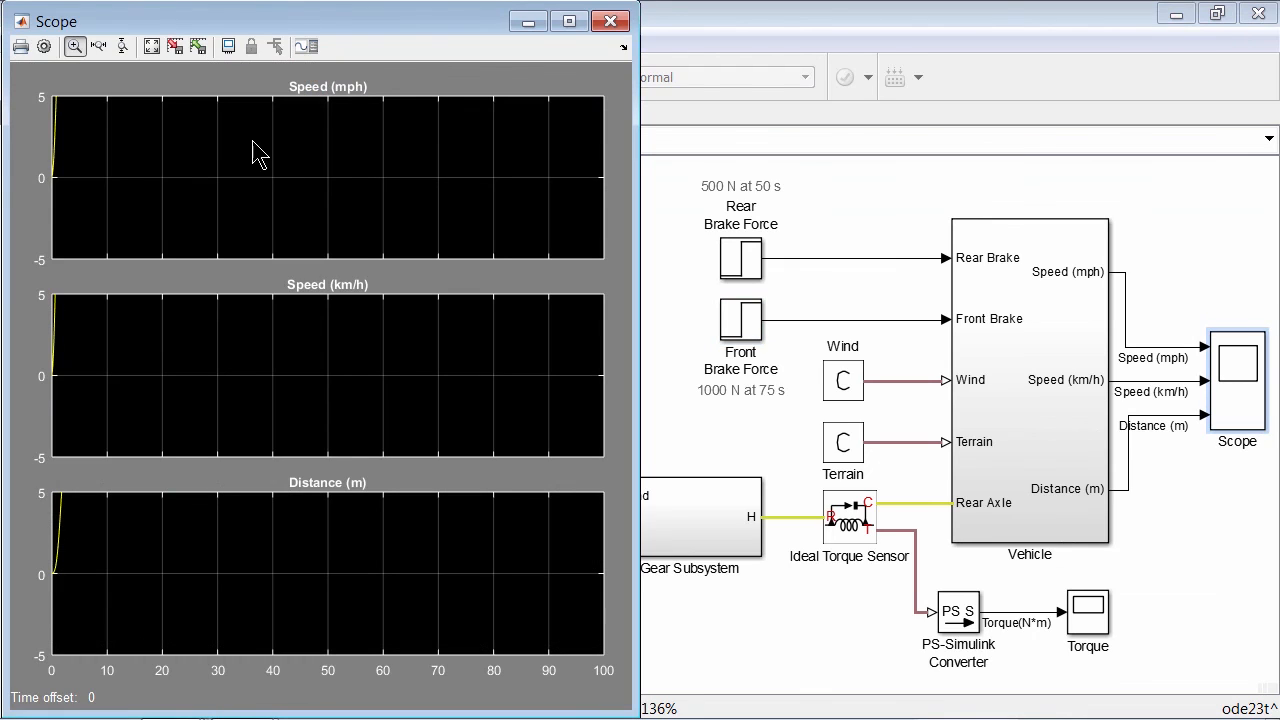
left_click(150, 50)
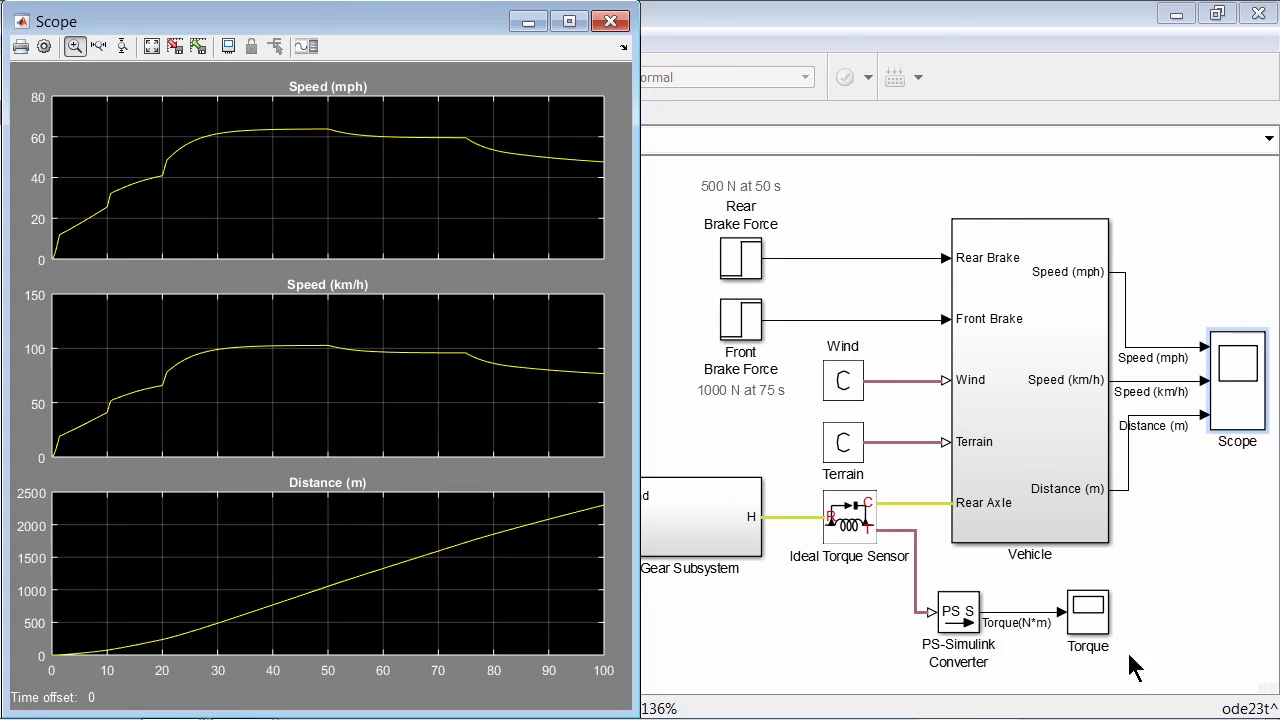
- Examine the autoscaled torque plot in the Torque scope, then return to the model
double_click(1088, 612)
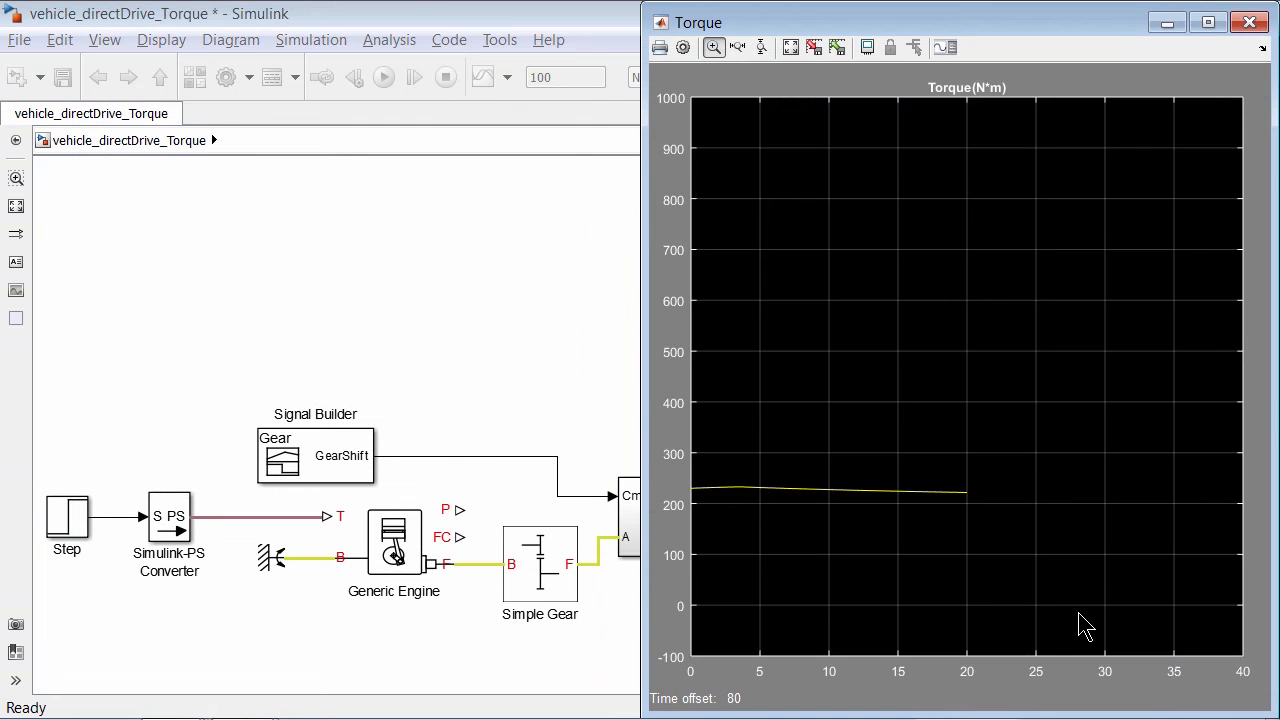
left_click(789, 48)
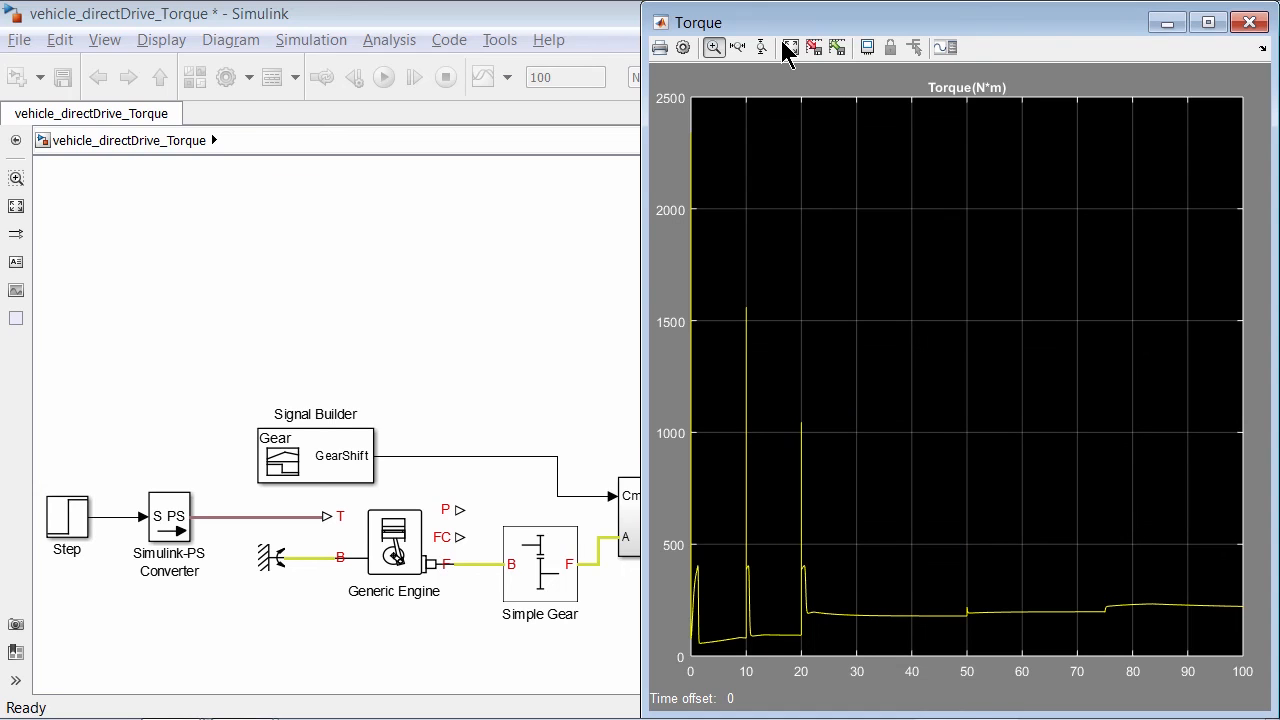
left_click(448, 310)
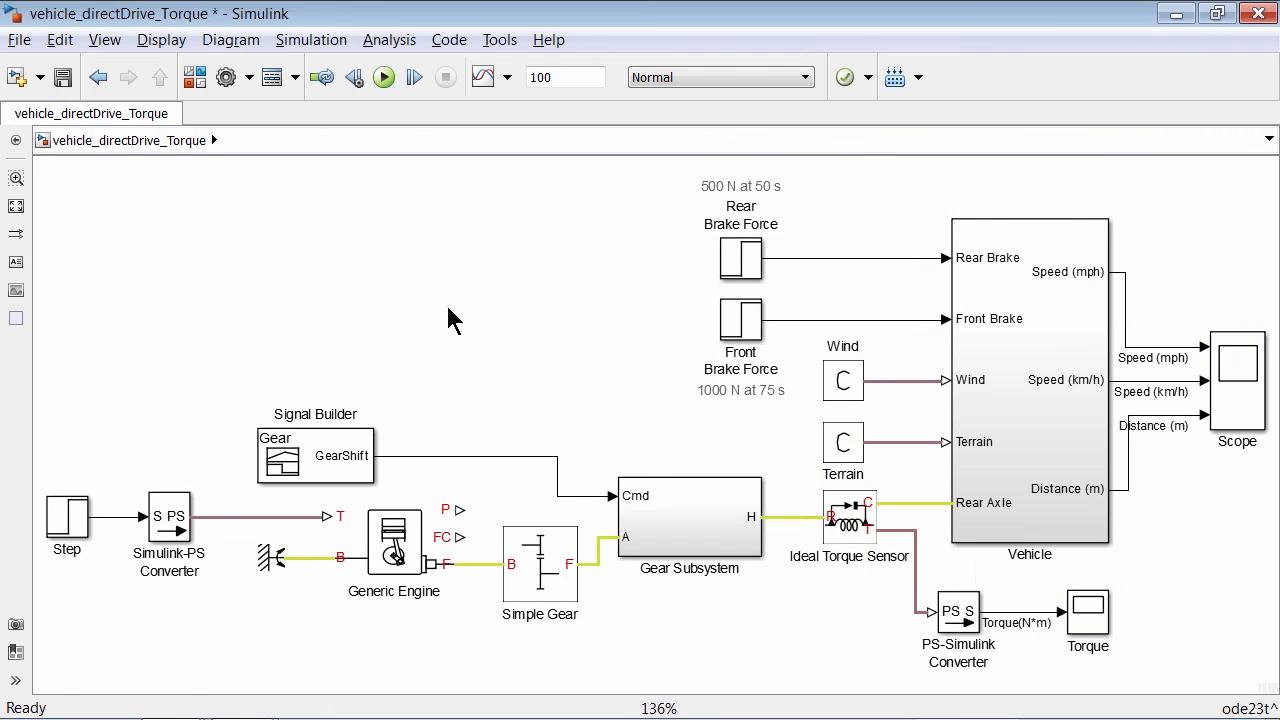
- Examine the autoscaled wheel slip and normal force plots in the Wheel Quantities scope inside the Vehicle block's Vehicle Subsystem
left_click(1040, 445)
double_click(1040, 445)
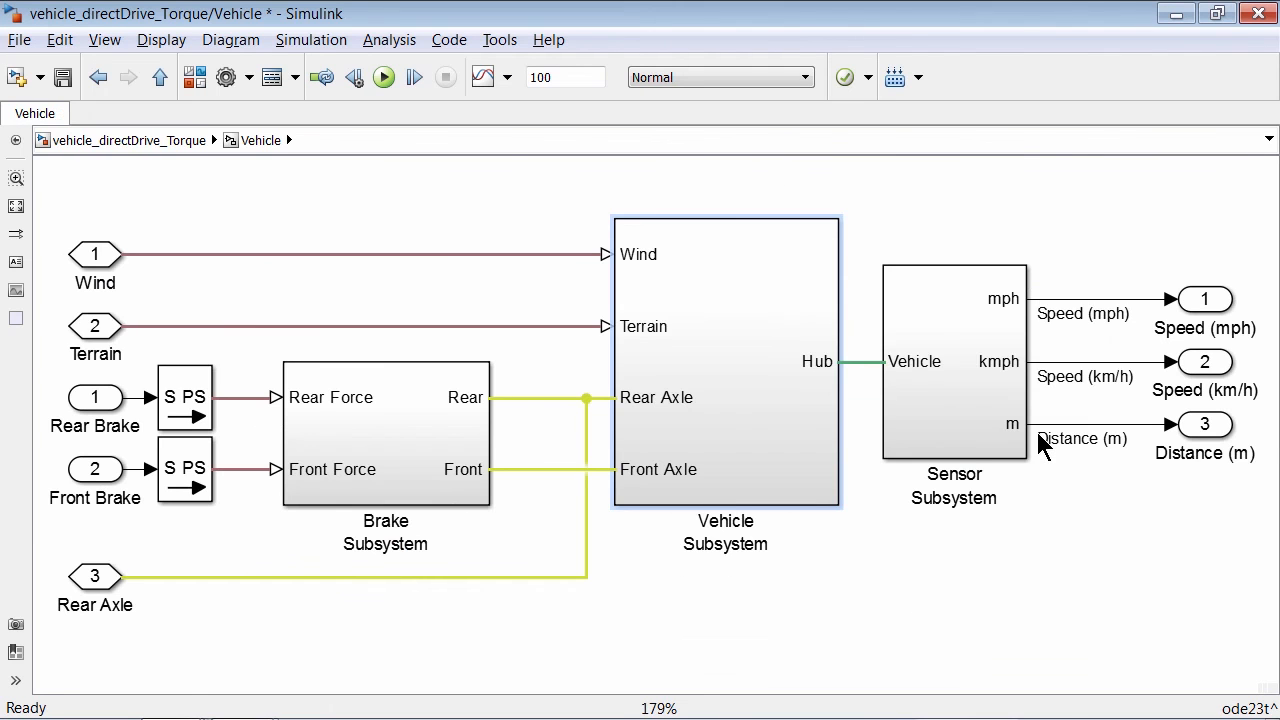
double_click(797, 414)
double_click(1110, 352)
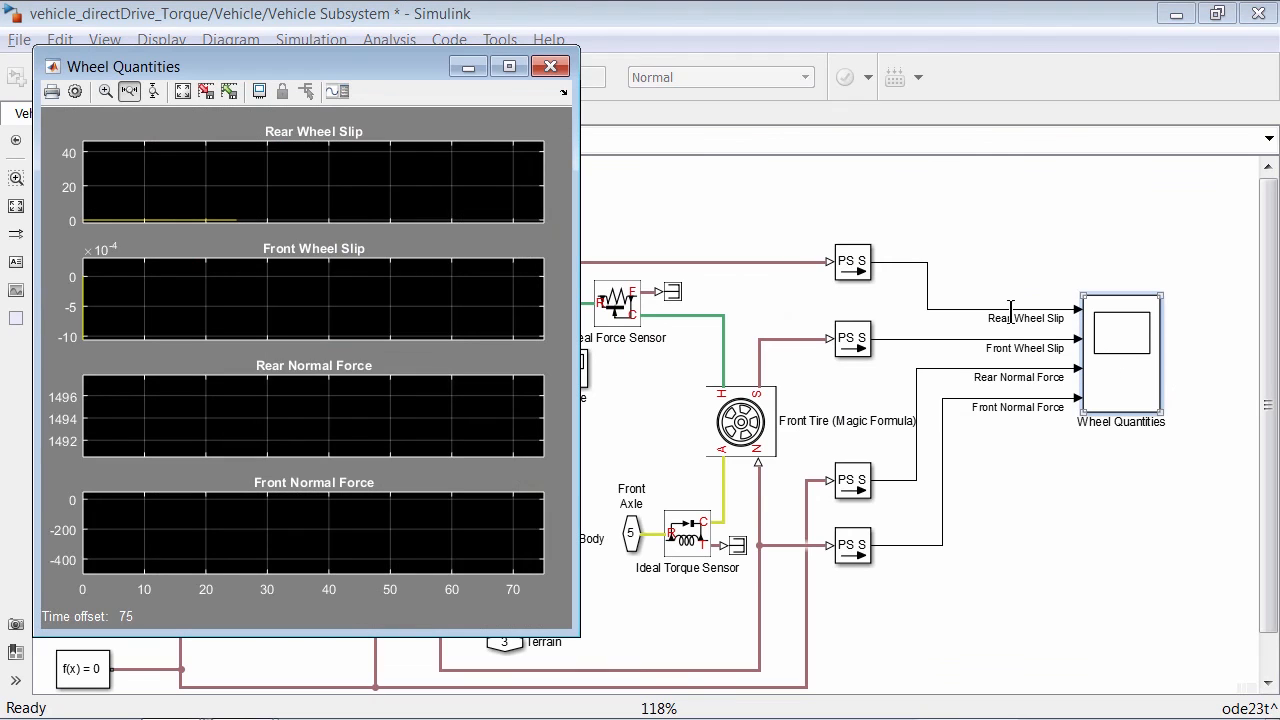
left_click(184, 93)
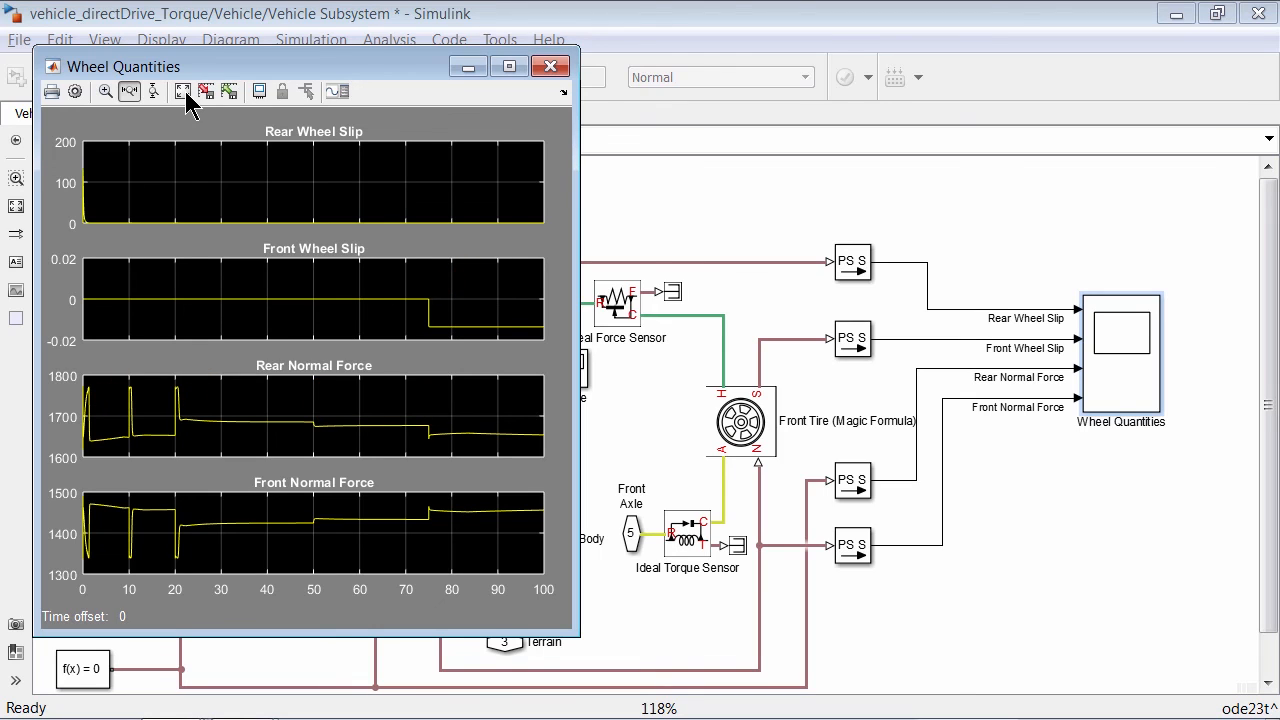
key("alt+Tab")
key("Tab")
key("Tab")
key("Tab")
key("Tab")
key("Tab")
key("Tab")
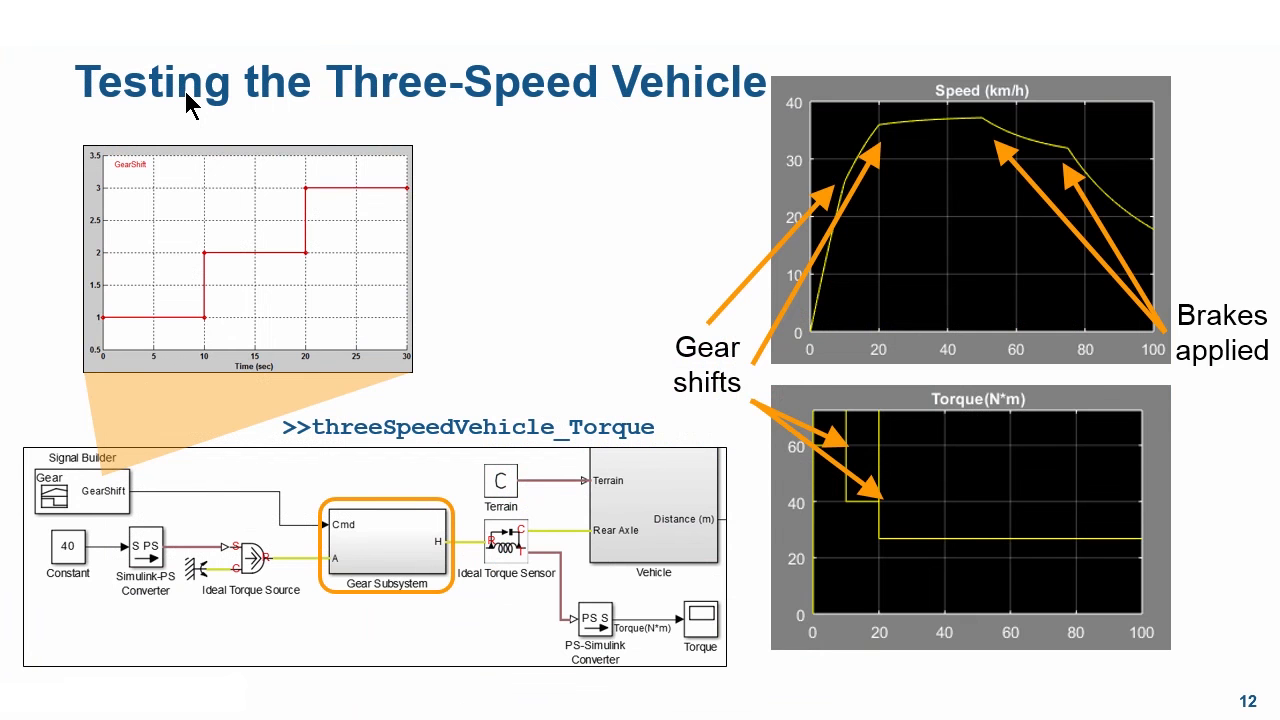
key("Right")
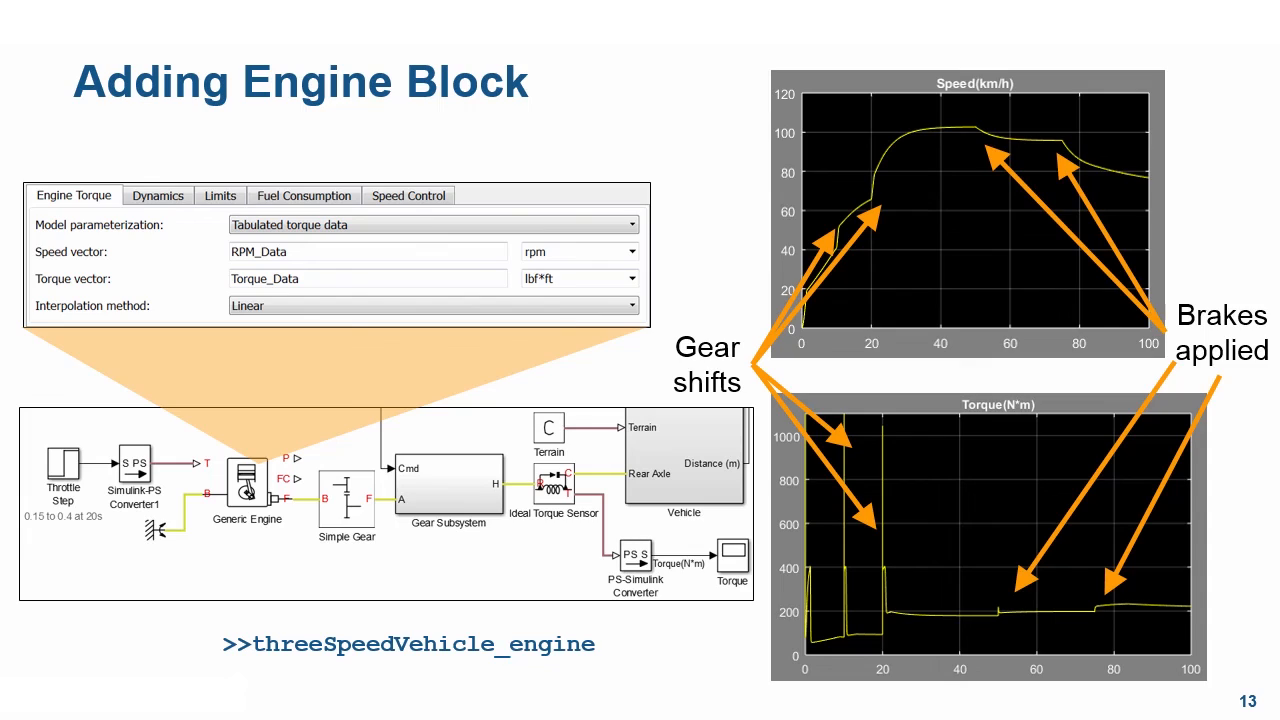
key("Right")
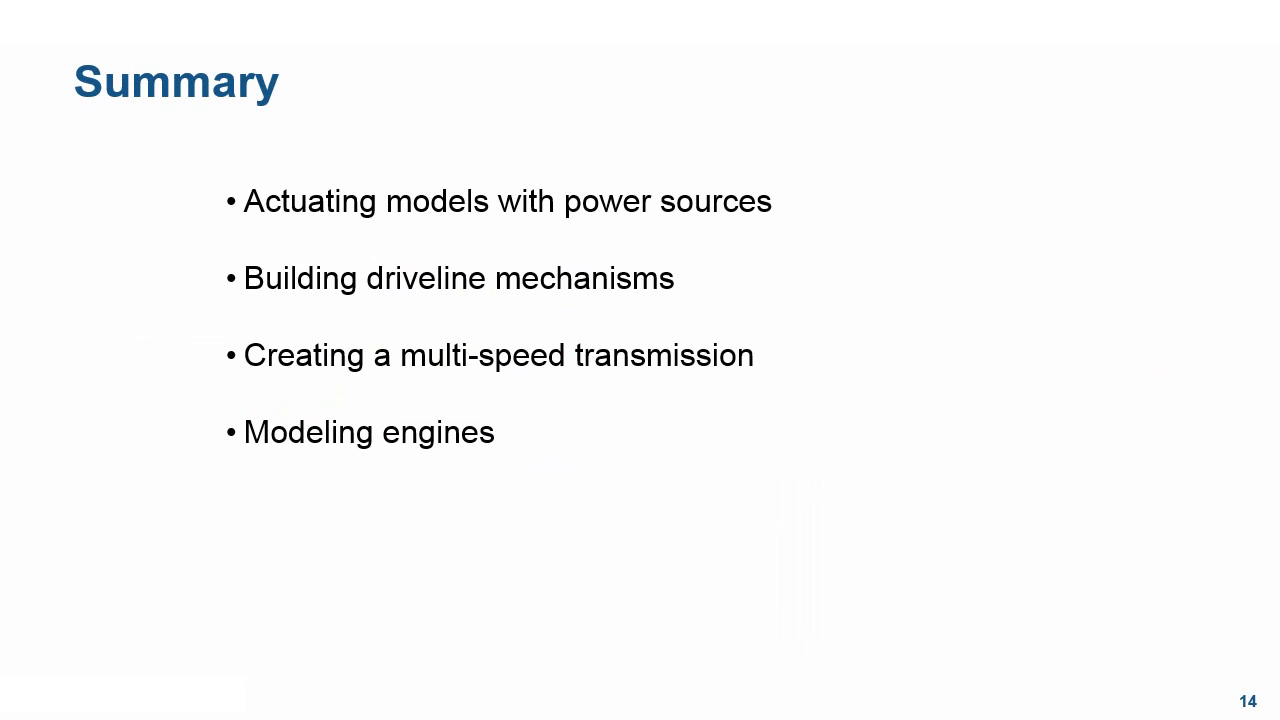